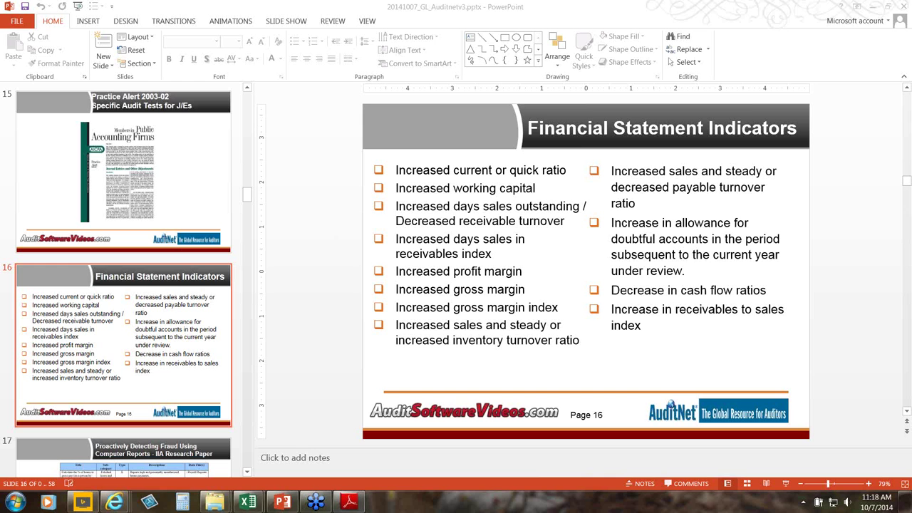
Switch to the Excel workbook Matrix of Indicators to Fraud Types 9703.xls and maximize its window.
left_click(248, 502)
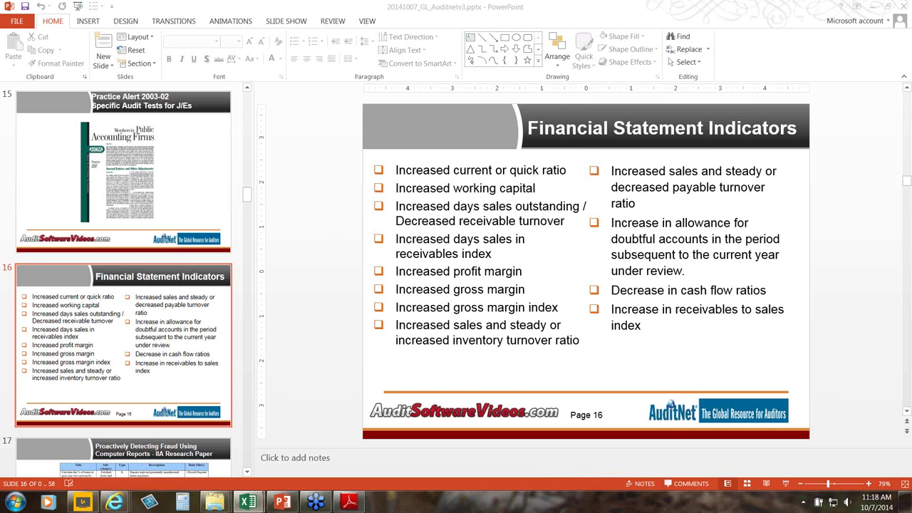
left_click_drag(14, 7, 471, 10)
double_click(471, 10)
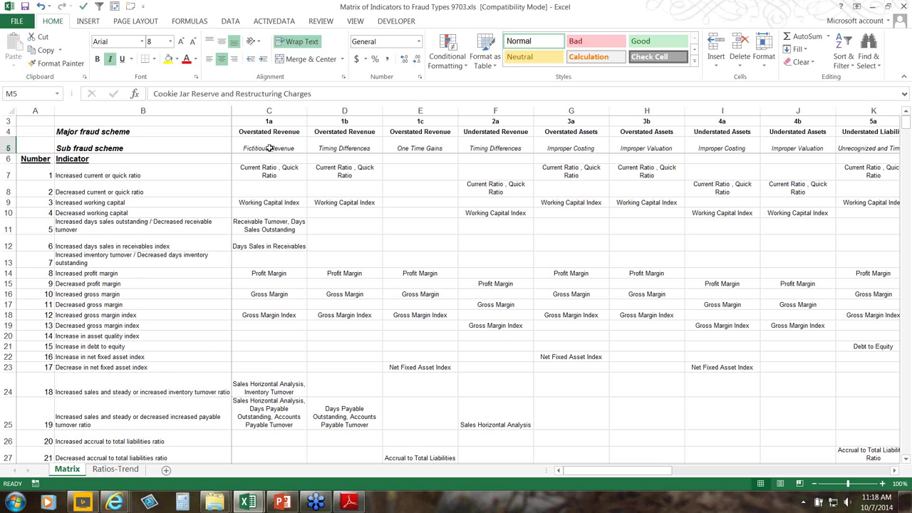
Switch to PowerPoint, view slide 12, Fraud Risk Assessment Sub-Categories, as a full-screen slide show, and exit the show.
left_click(283, 503)
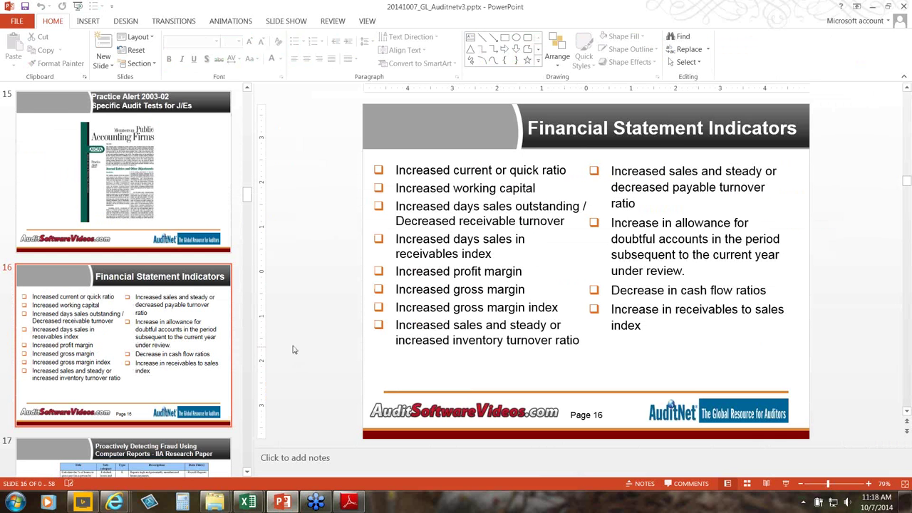
left_click(211, 192)
scroll(210, 191, "up", 2)
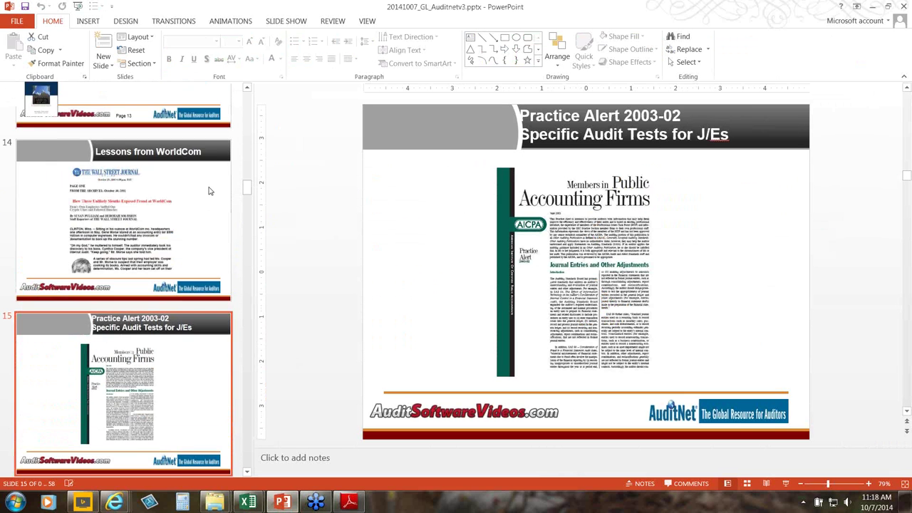
scroll(208, 191, "up", 5)
left_click(209, 191)
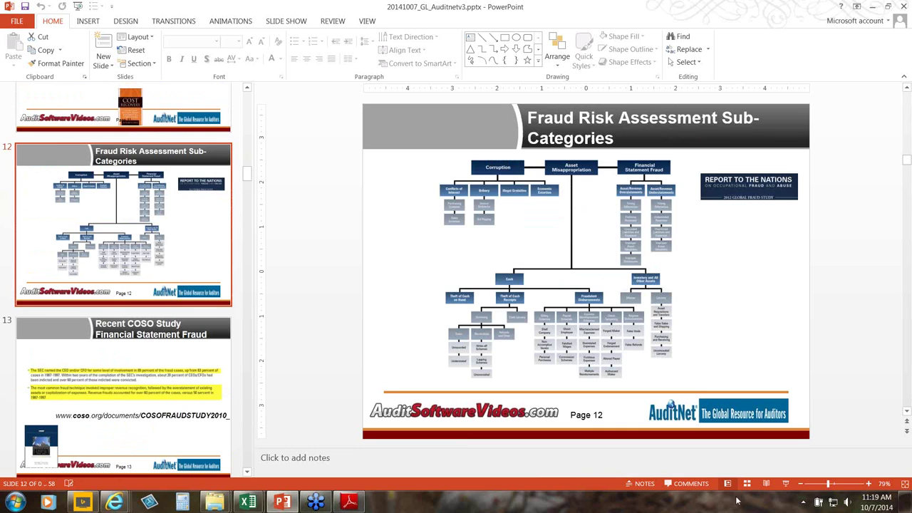
left_click(785, 483)
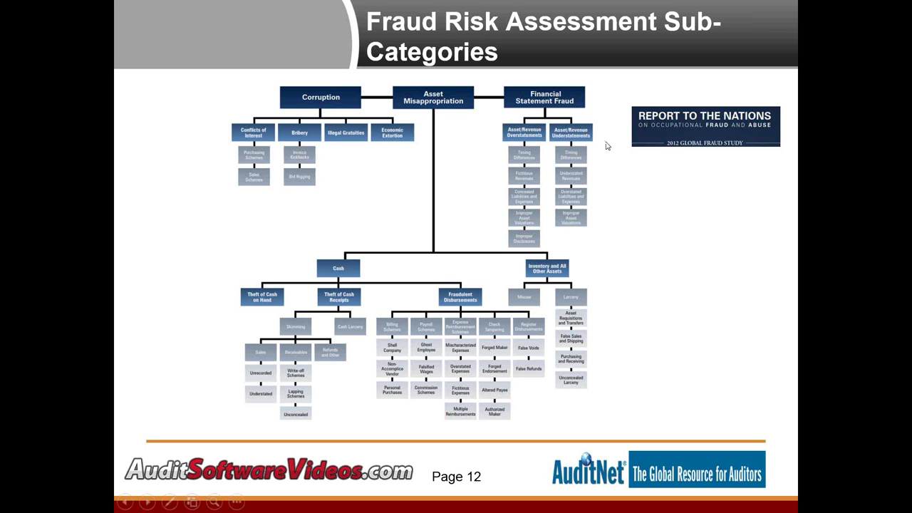
key("Escape")
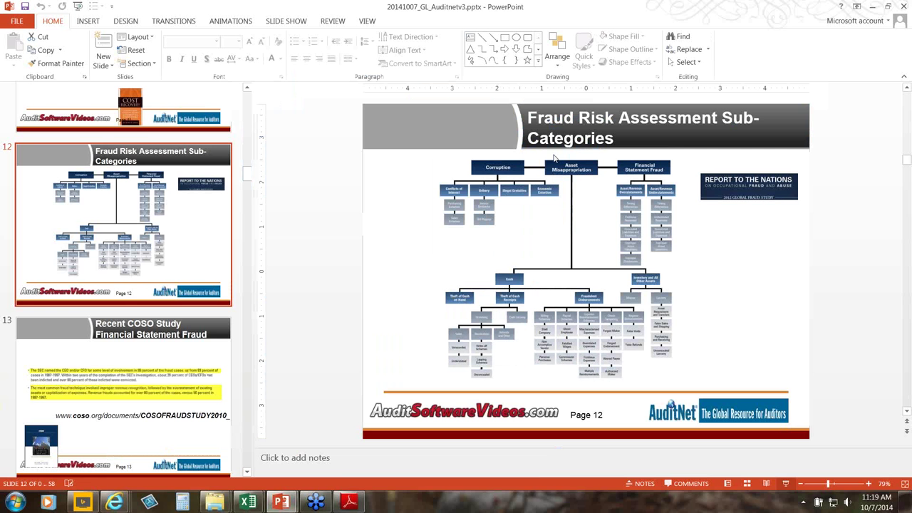
Switch to the fraud indicator matrix in Excel and examine the Fictitious Revenue ratios for increased current or quick ratio at 160% zoom.
mouse_move(248, 503)
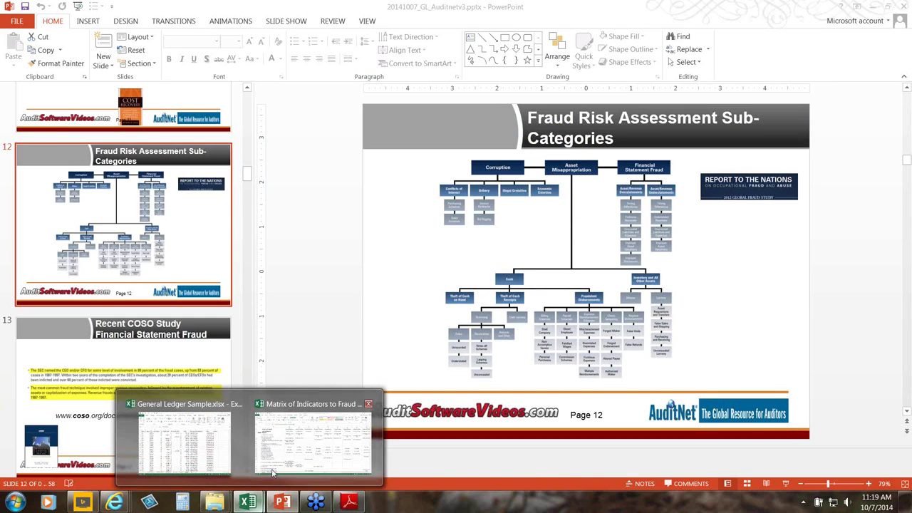
left_click(314, 439)
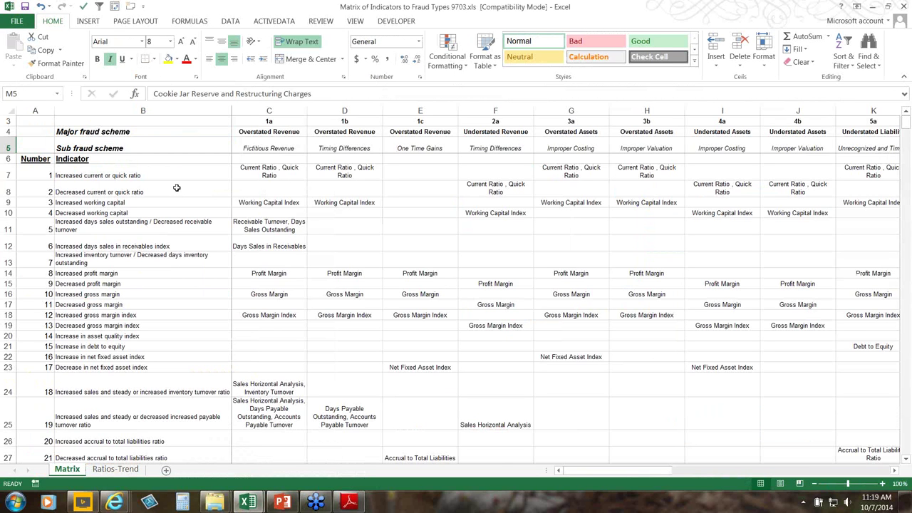
left_click(172, 178)
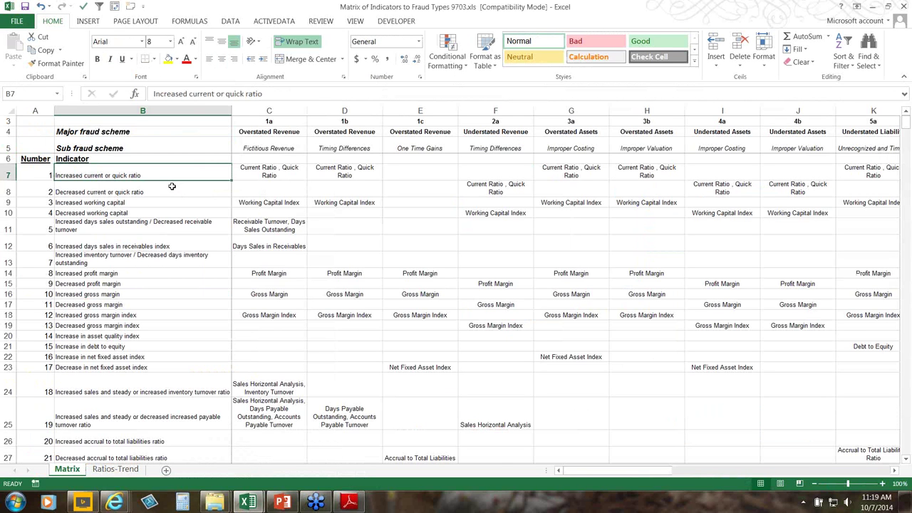
scroll(171, 187, "up", 4, "ctrl")
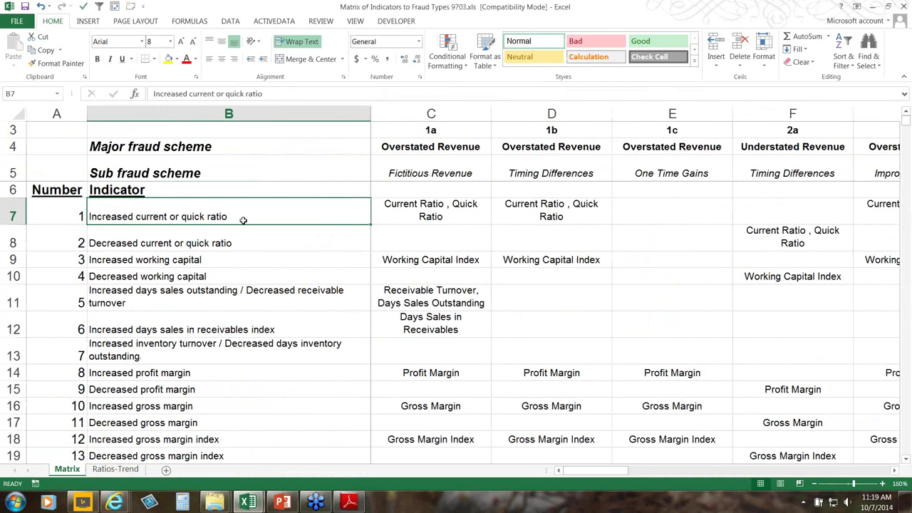
left_click(440, 212)
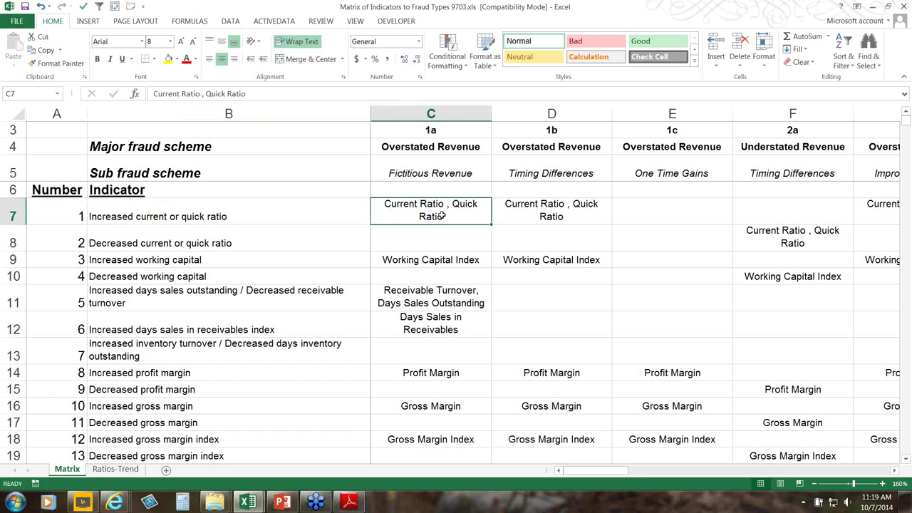
Examine the Fictitious Revenue tests for increased days sales outstanding, and reduce the zoom to 115% to review the first indicator's row.
scroll(442, 216, "down", 1)
left_click(476, 234)
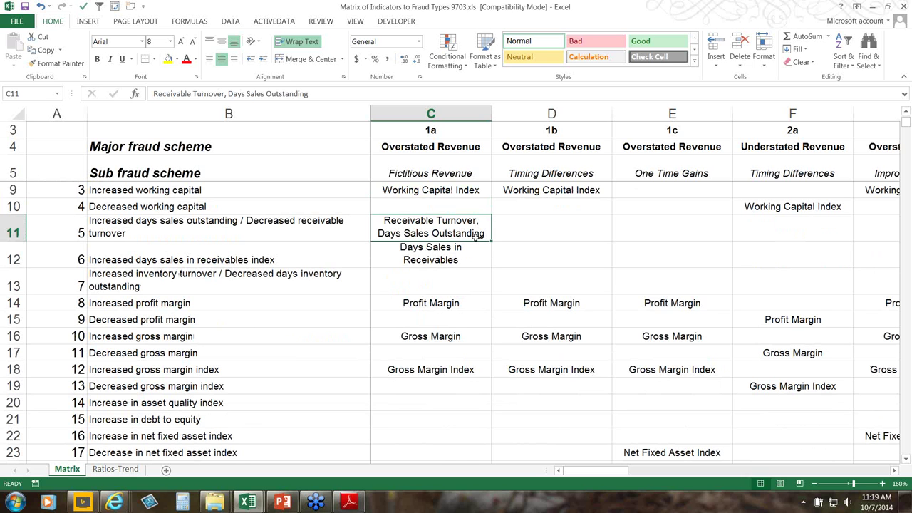
scroll(475, 238, "up", 1)
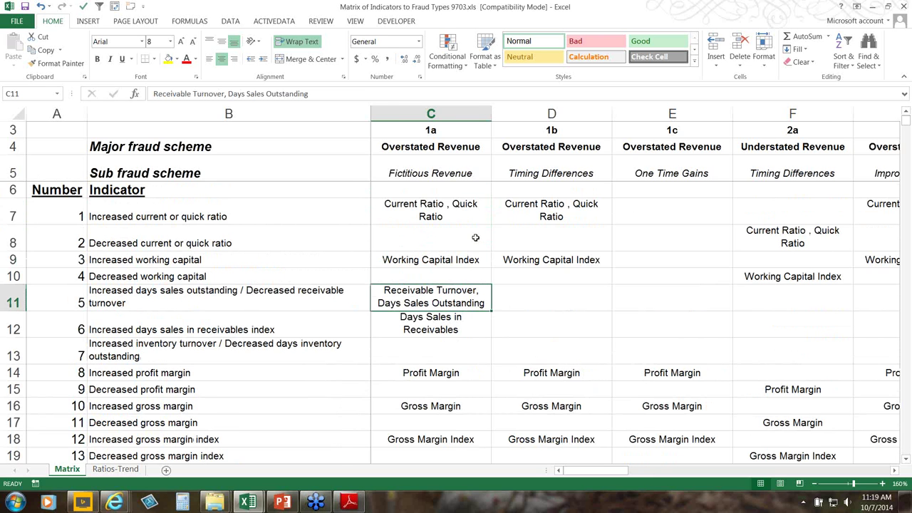
scroll(475, 237, "down", 3)
left_click(262, 187)
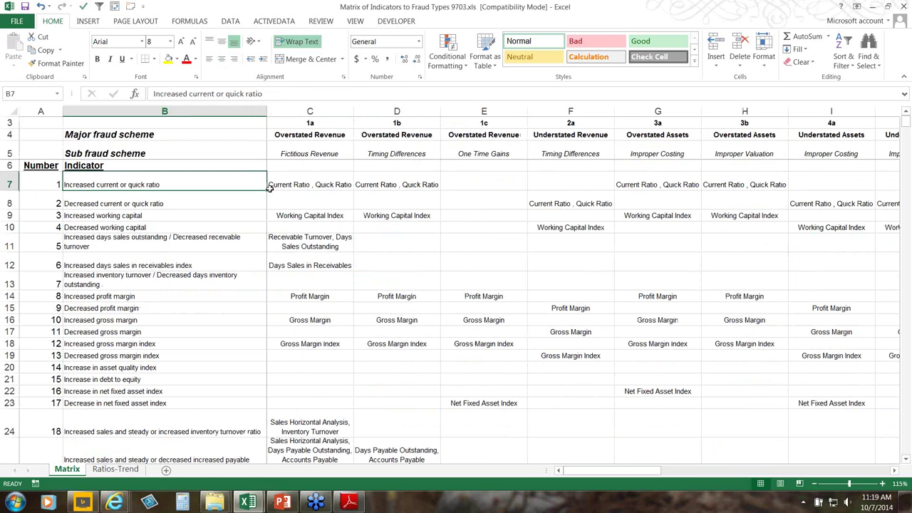
left_click(310, 184)
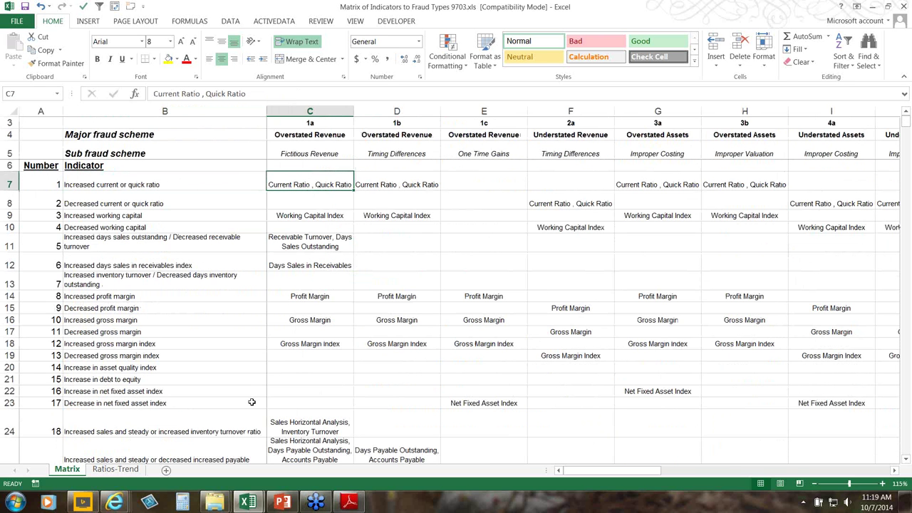
Examine the Receivable Turnover calculation, technical description and test guidelines on the Ratios-Trend sheet.
left_click(106, 469)
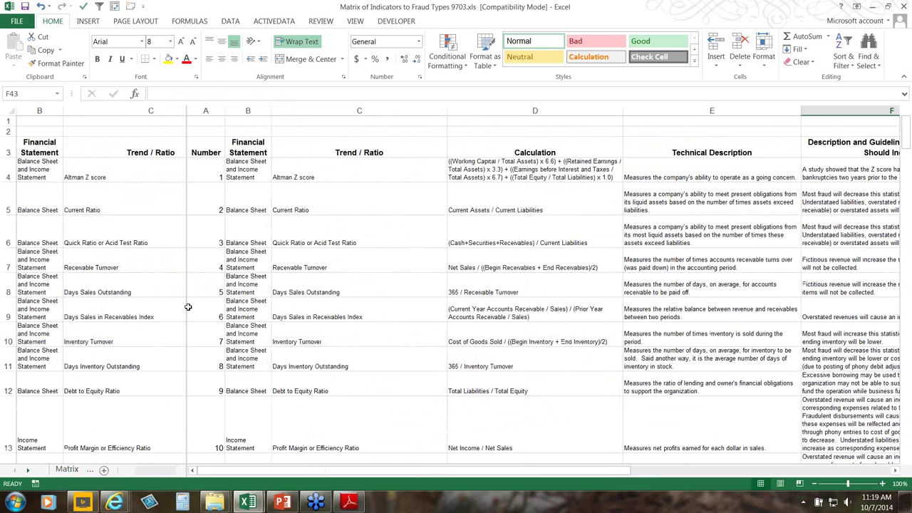
left_click(27, 470)
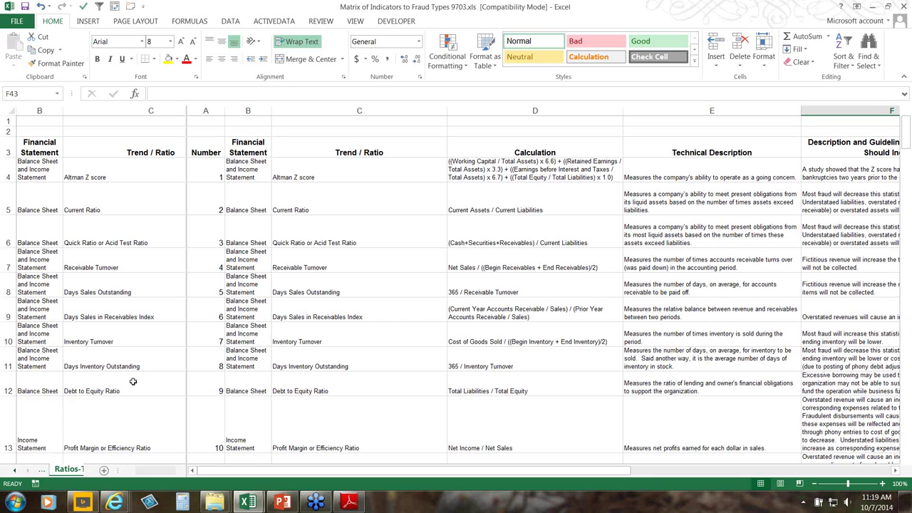
left_click(555, 261)
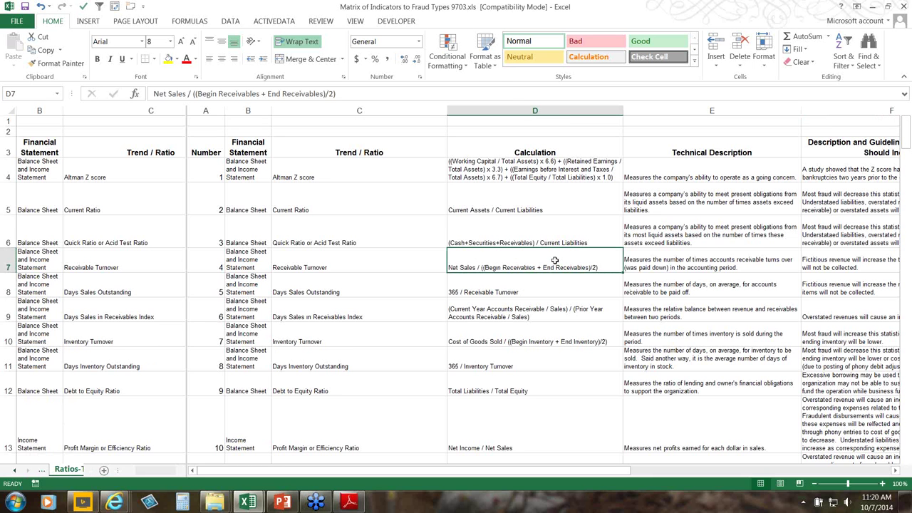
key("Right")
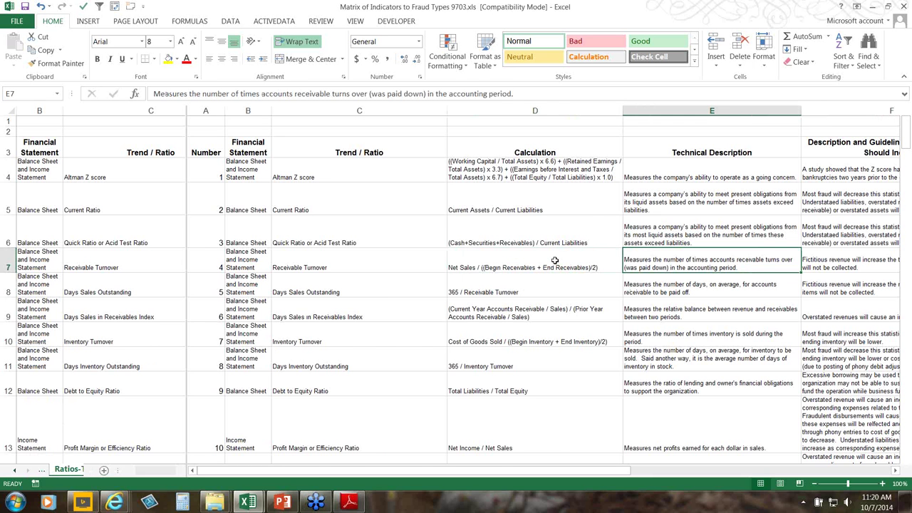
key("Right")
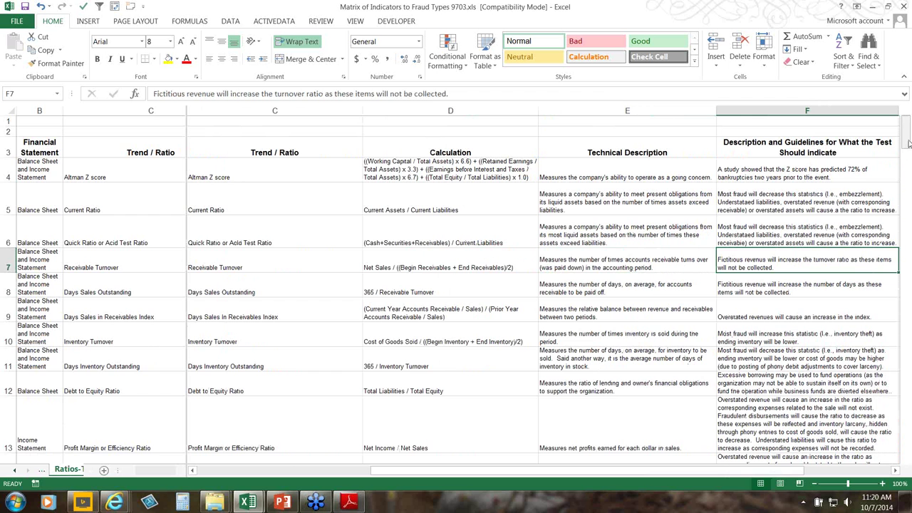
mouse_move(908, 143)
left_mouse_down()
mouse_move(906, 162)
mouse_move(908, 127)
left_mouse_up()
left_click_drag(701, 470, 491, 473)
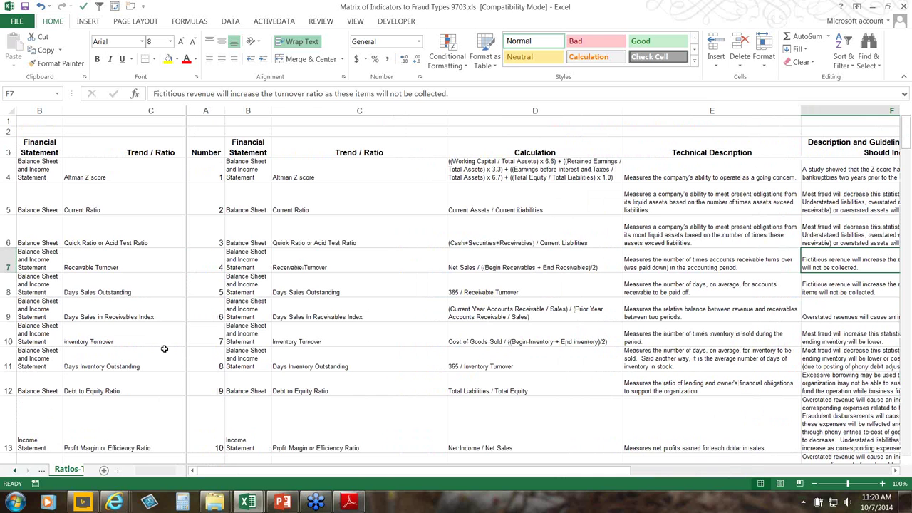
Return to the Matrix sheet and examine the profit margin indicator cells under the overstated revenue schemes.
left_click(15, 471)
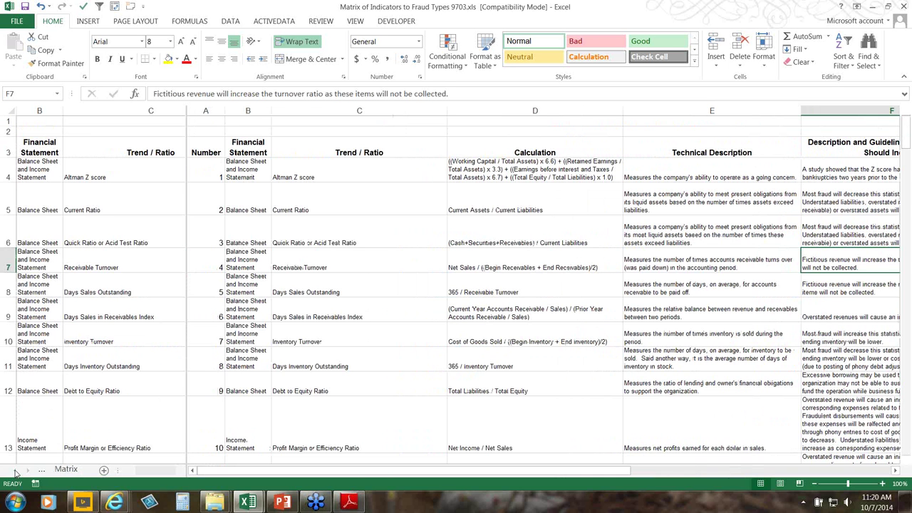
left_click(63, 469)
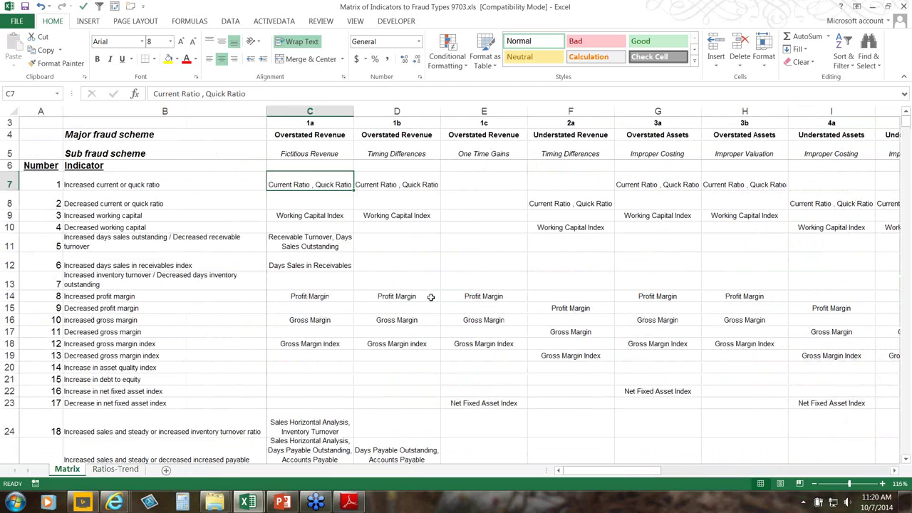
left_click(423, 258)
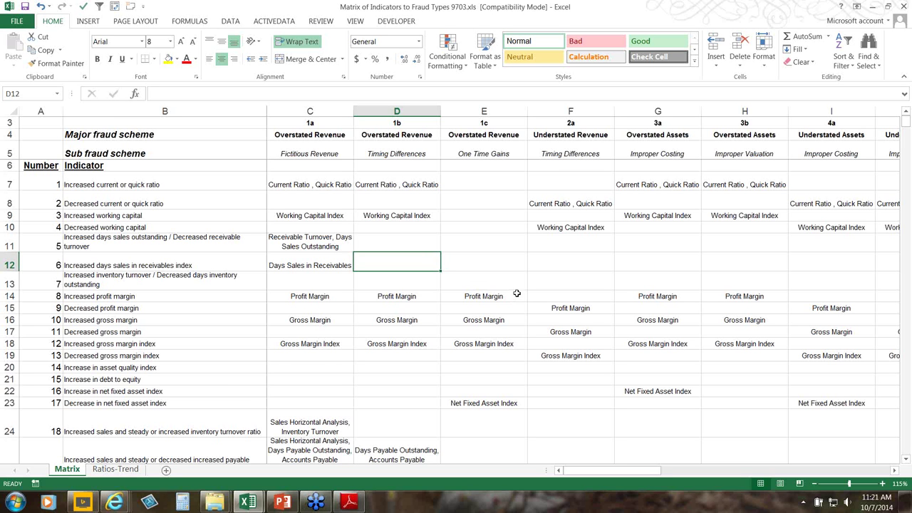
left_click_drag(514, 294, 512, 290)
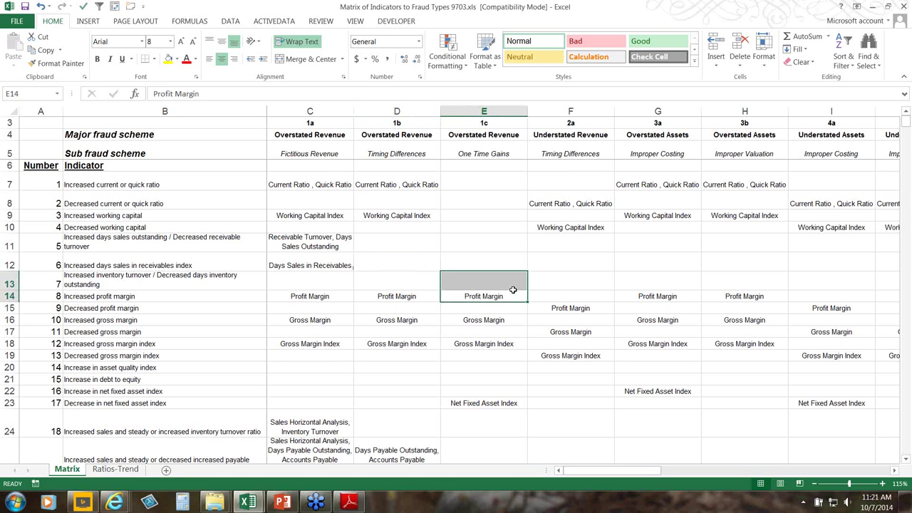
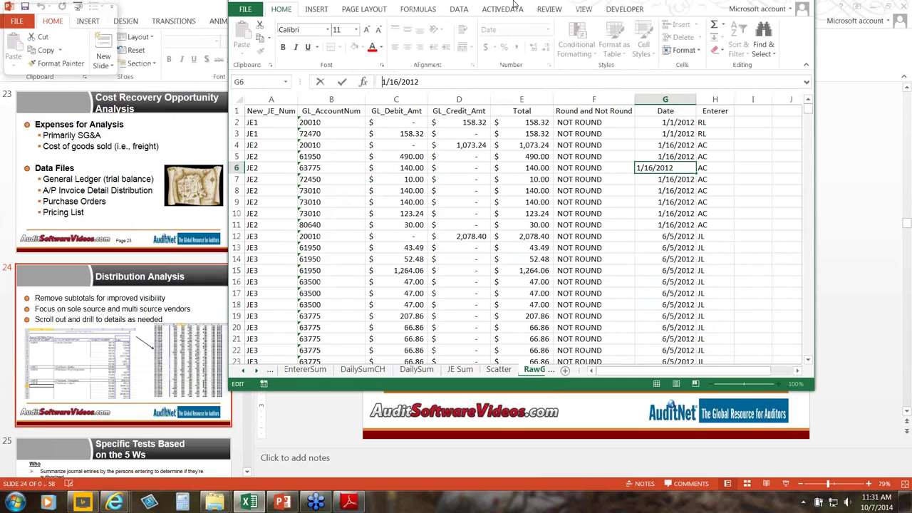
Maximize the General Ledger Sample.xlsx window, leave cell editing, and switch to the Distribution Sample_Aug0614.XLS workbook.
double_click(515, 5)
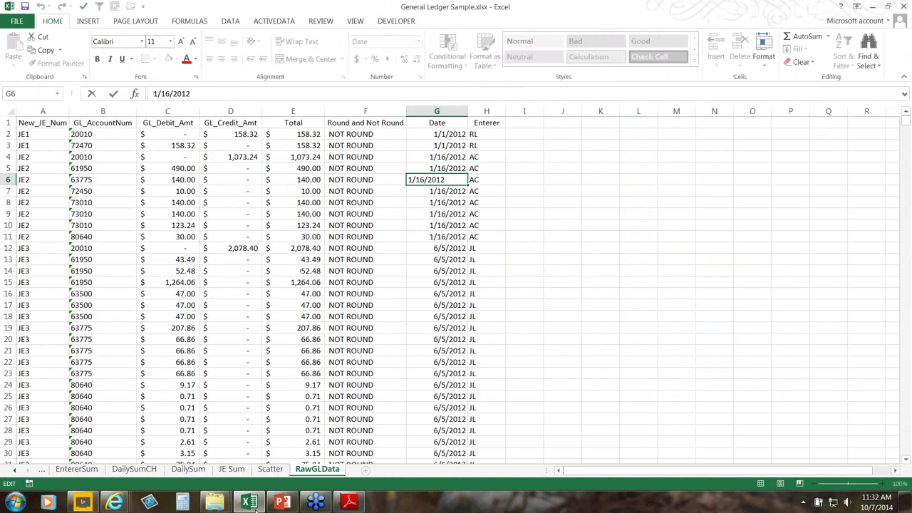
mouse_move(210, 503)
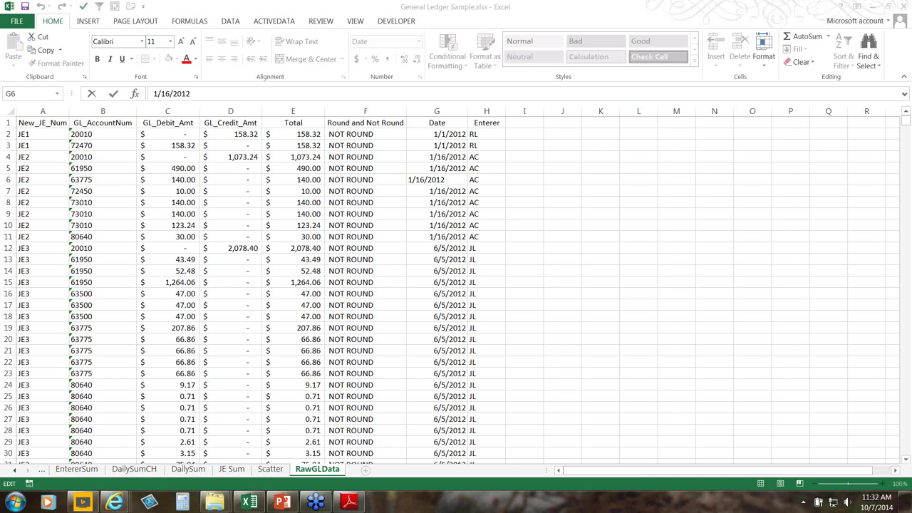
key("alt+Tab")
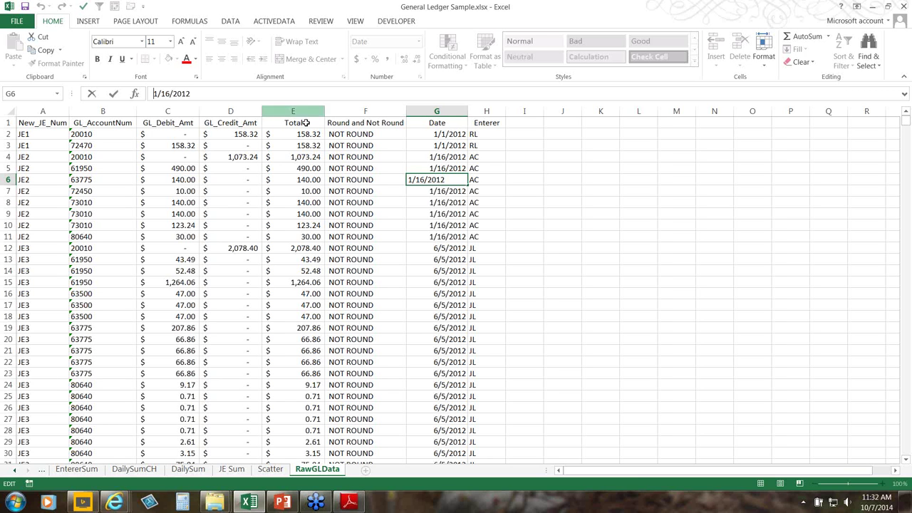
left_click(384, 211)
key("alt+Tab")
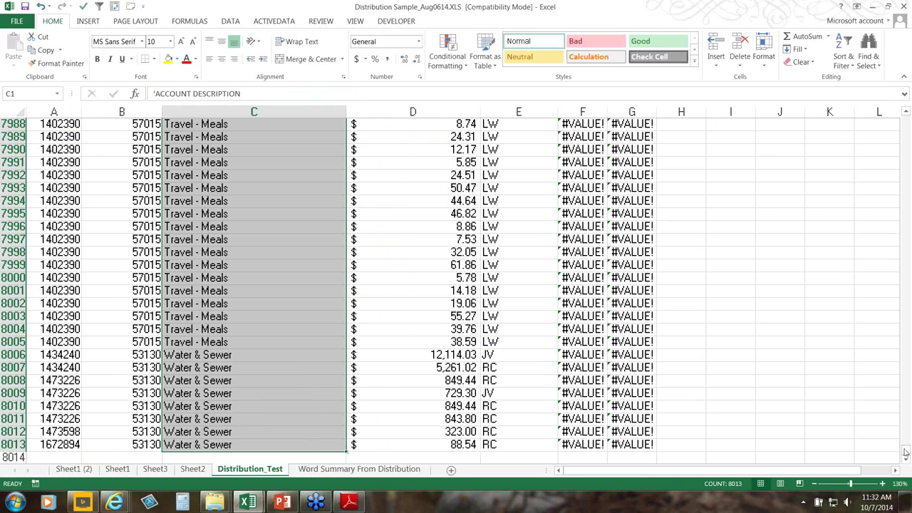
Review the vendor number, account number and account description headings at the top of the Distribution_Test sheet, with the zoom at 115%.
left_click_drag(905, 453, 899, 118)
left_click(125, 188)
key("Left")
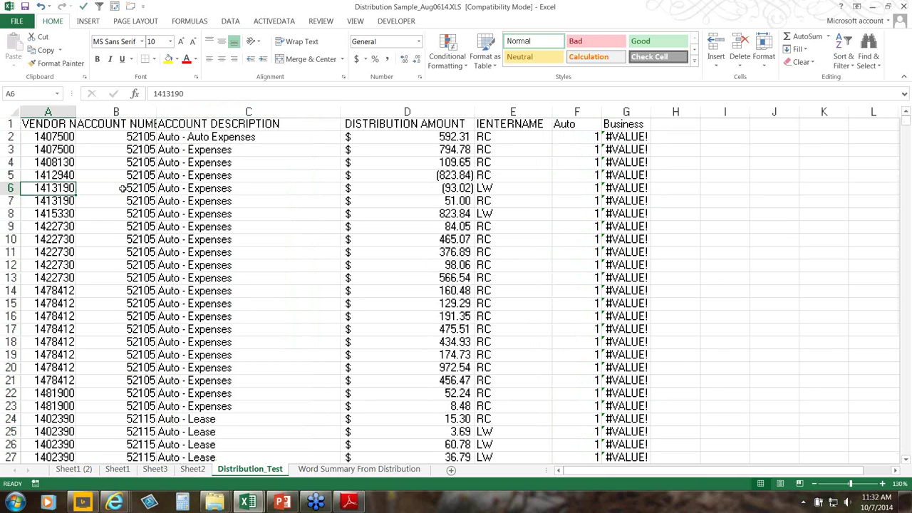
scroll(122, 192, "down", 1)
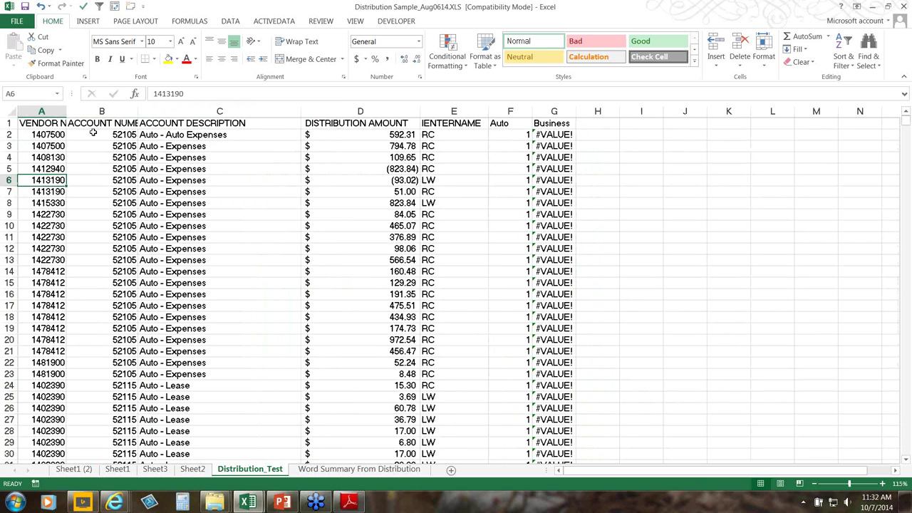
left_click(46, 123)
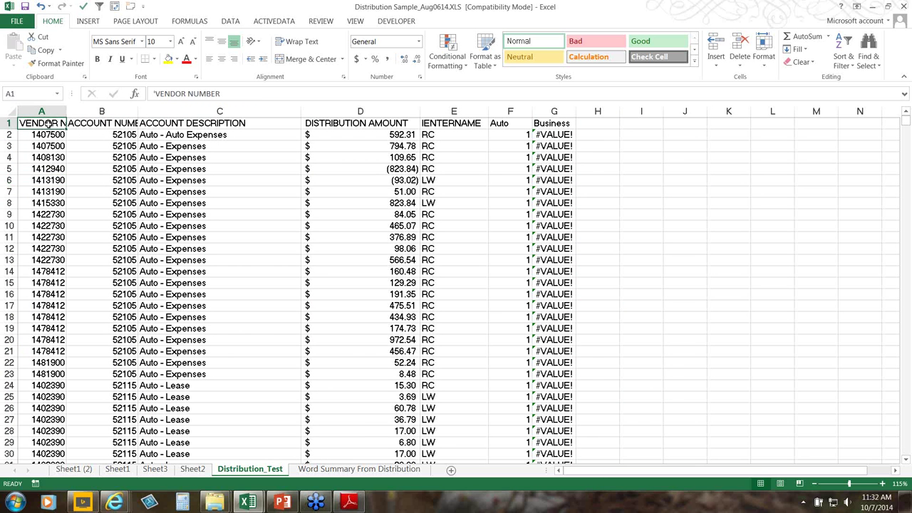
left_click(109, 123)
left_click(211, 124)
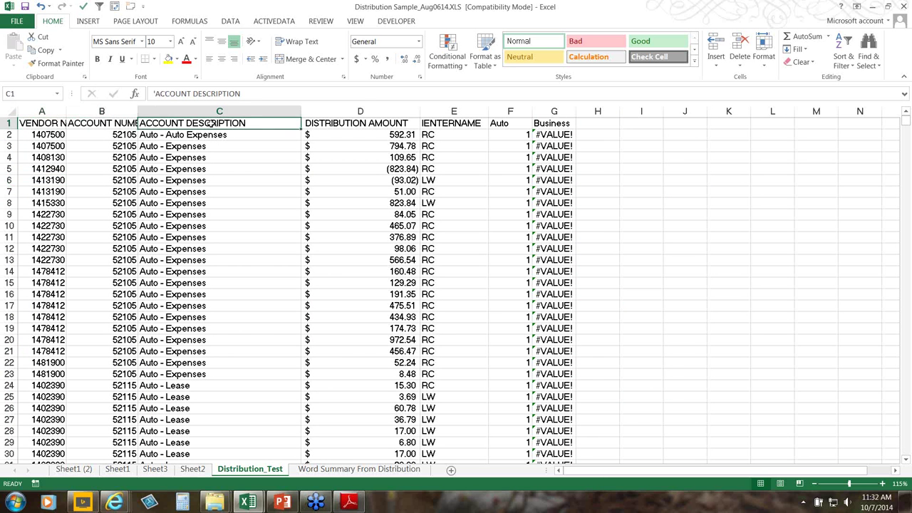
Review the distribution amount and IENTERNAME headings, and clear the contents of the Auto and Business columns on the Distribution_Test sheet.
left_click(358, 124)
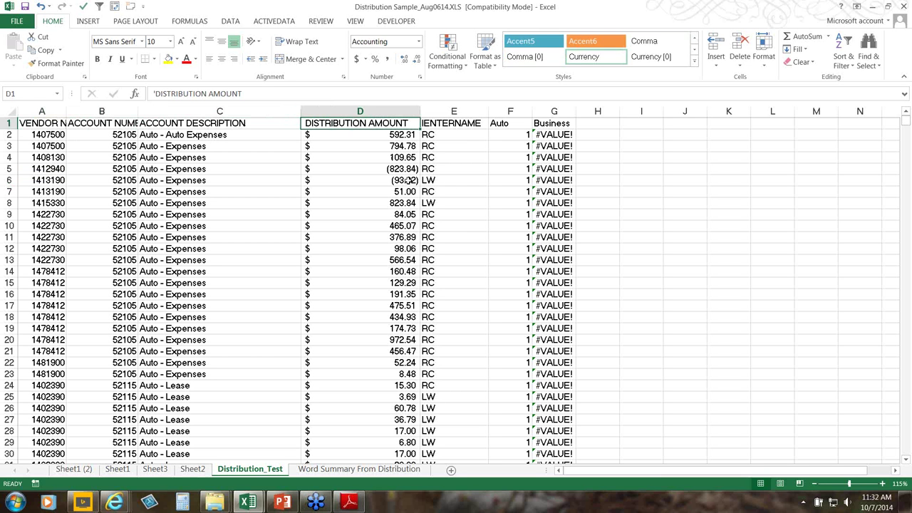
left_click(439, 123)
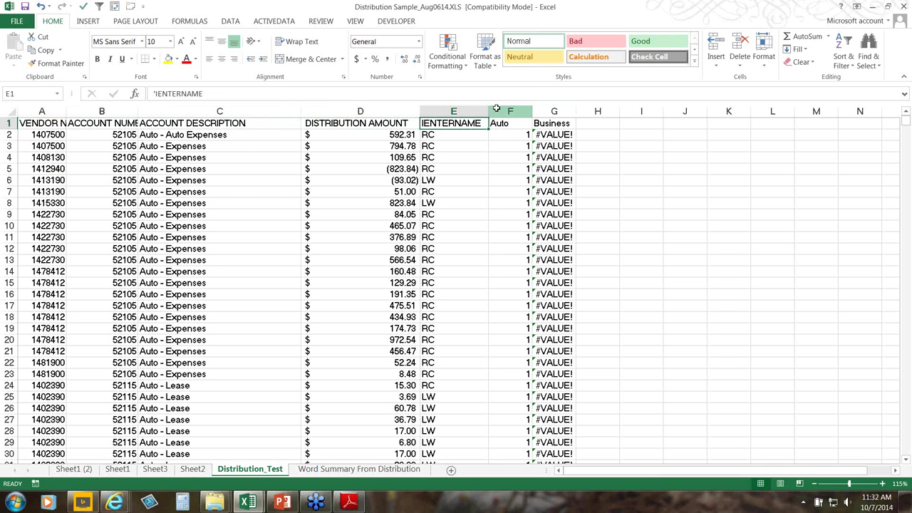
left_click_drag(494, 112, 554, 112)
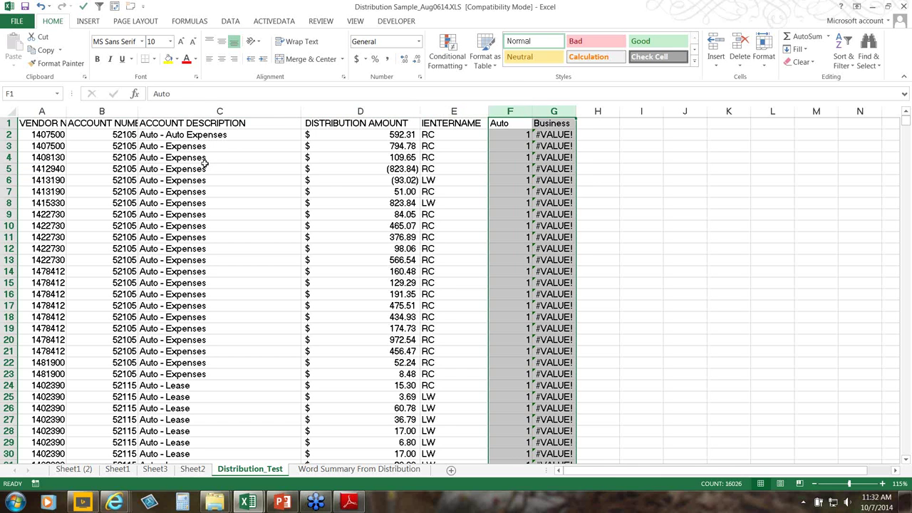
left_click_drag(204, 158, 203, 170)
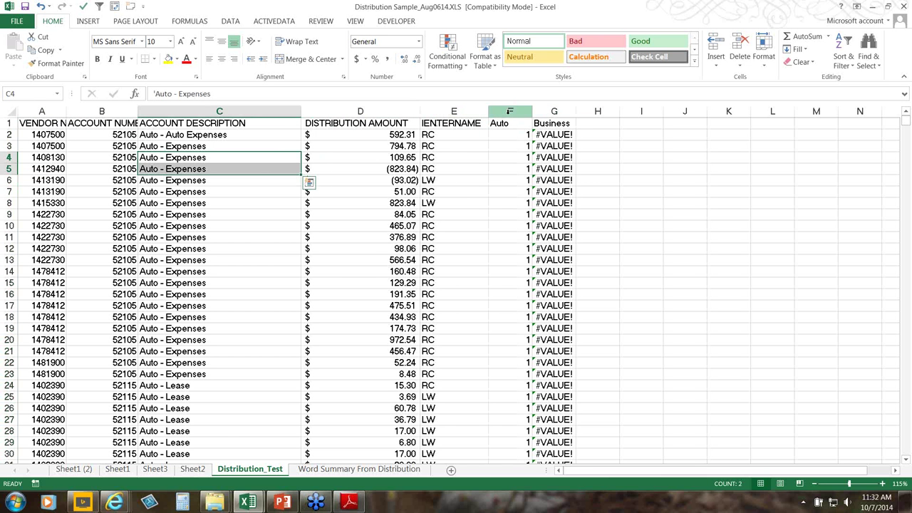
left_click_drag(515, 113, 540, 146)
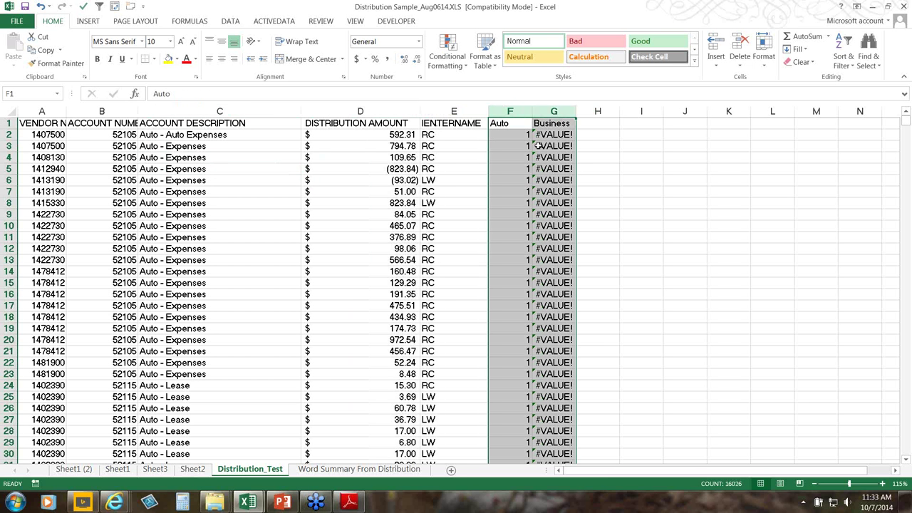
key("Delete")
left_click(199, 192)
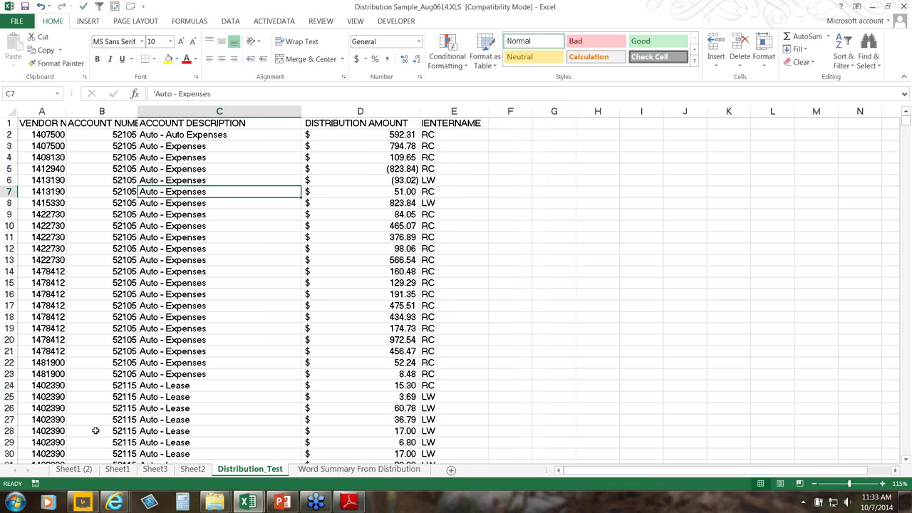
Switch to General Ledger Sample.xlsx and examine the journal entry, account, debit, credit and date headings on RawGLData at 130% zoom.
key("ctrl+Tab")
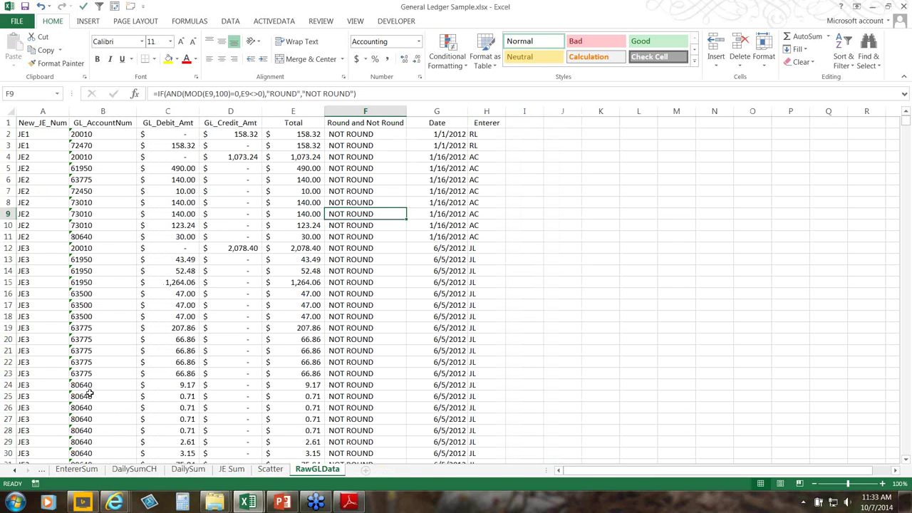
scroll(91, 392, "up", 1, "ctrl")
scroll(90, 392, "up", 1, "ctrl")
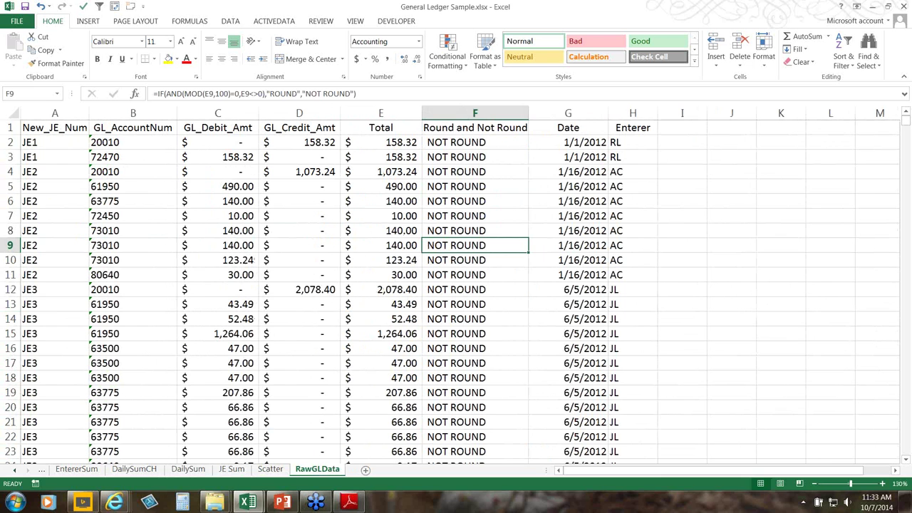
left_click(66, 129)
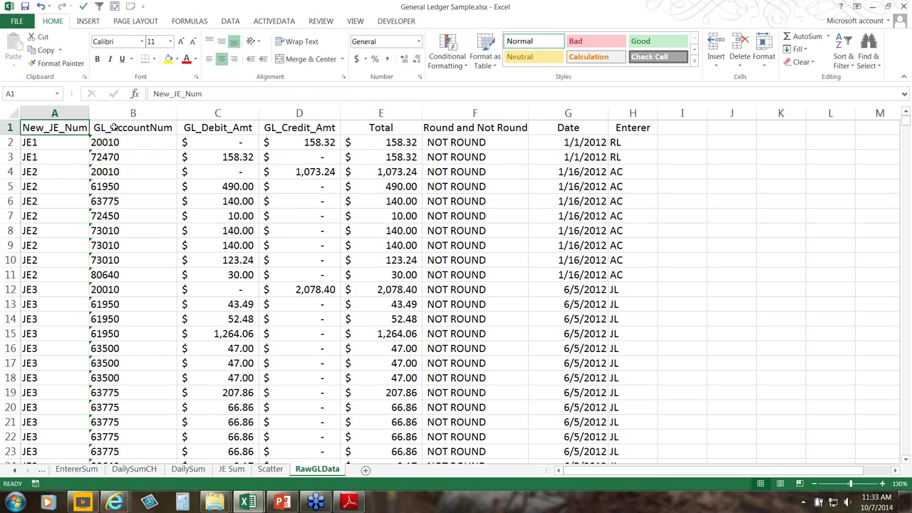
left_click(135, 125)
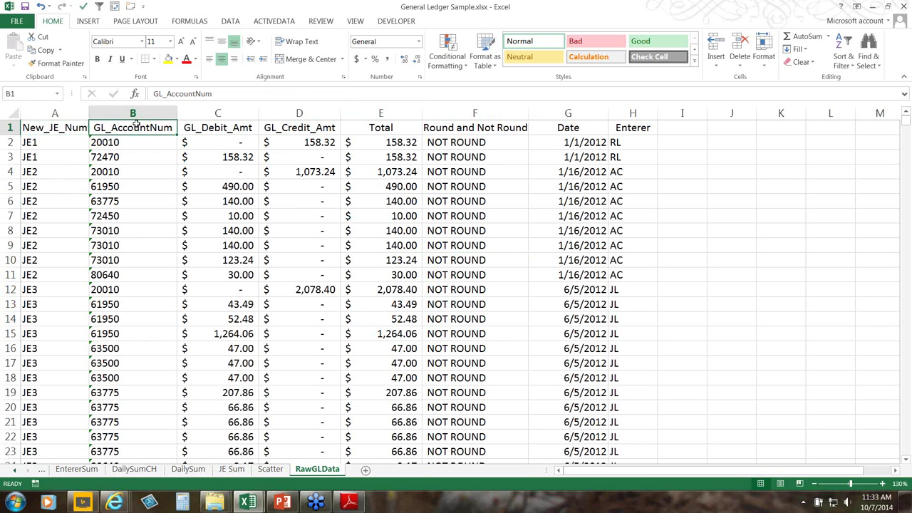
left_click(218, 131)
left_click(298, 130)
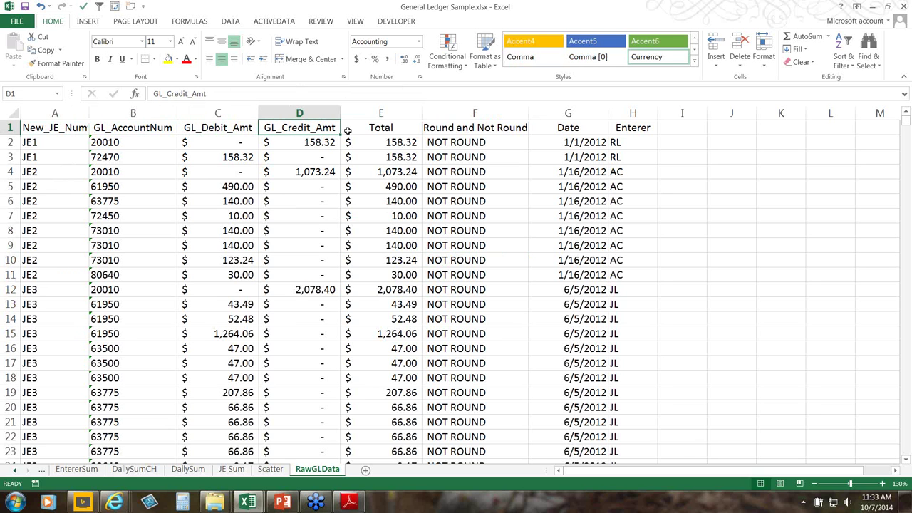
left_click(576, 129)
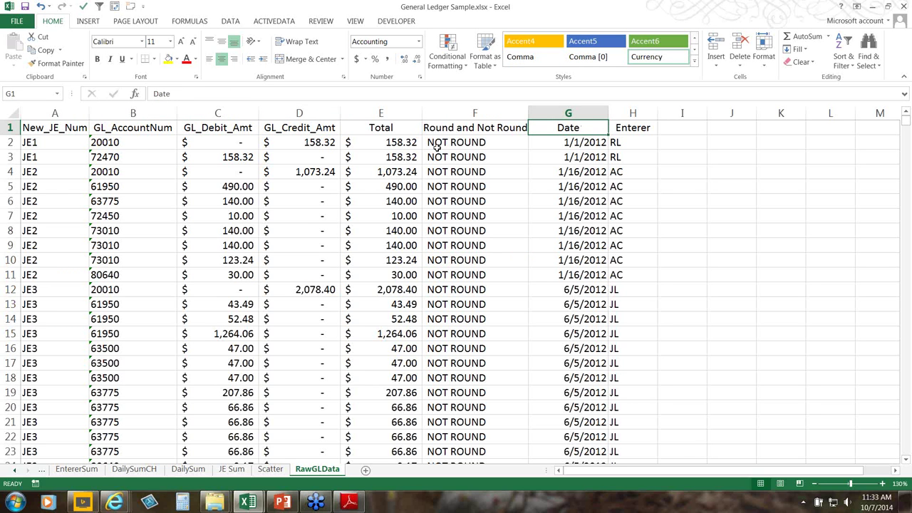
Return to Distribution Sample_Aug0614.XLS and create a PivotTable on a new worksheet from the range Distribution_Test!$A$1:$E$8013.
key("alt+Tab")
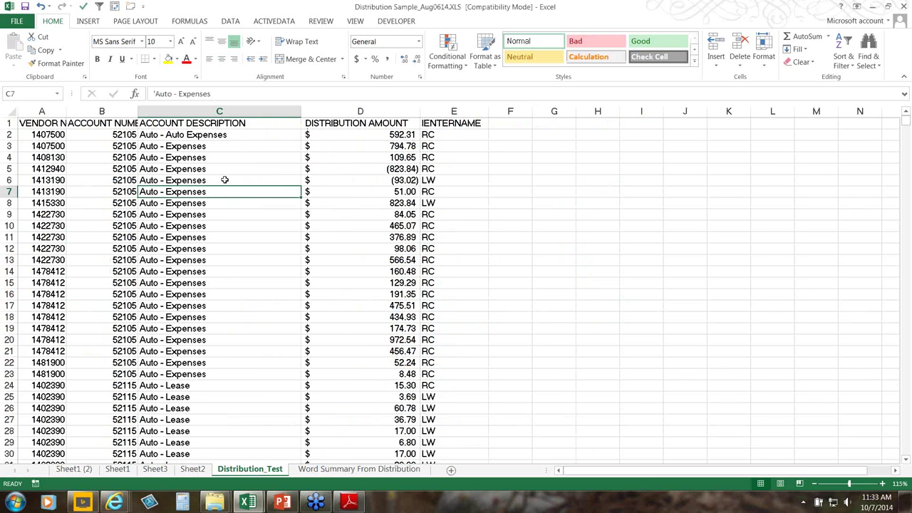
left_click(87, 22)
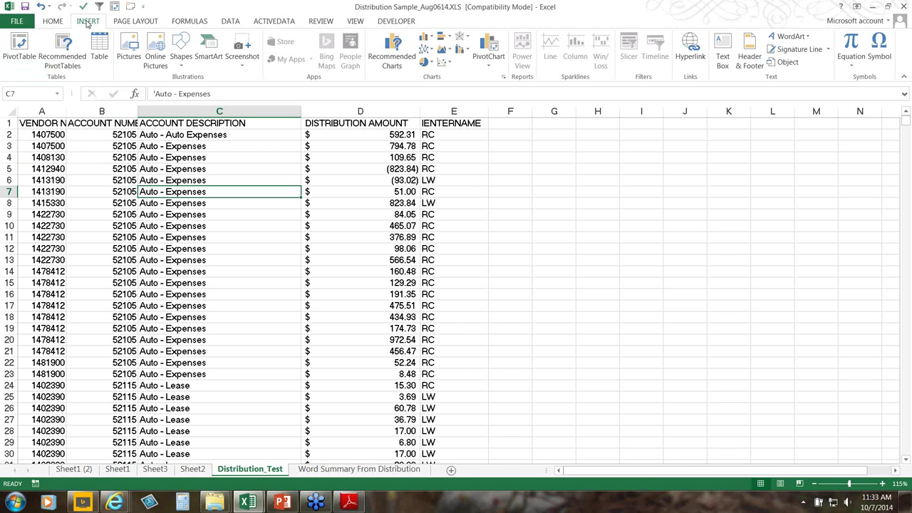
left_click(21, 59)
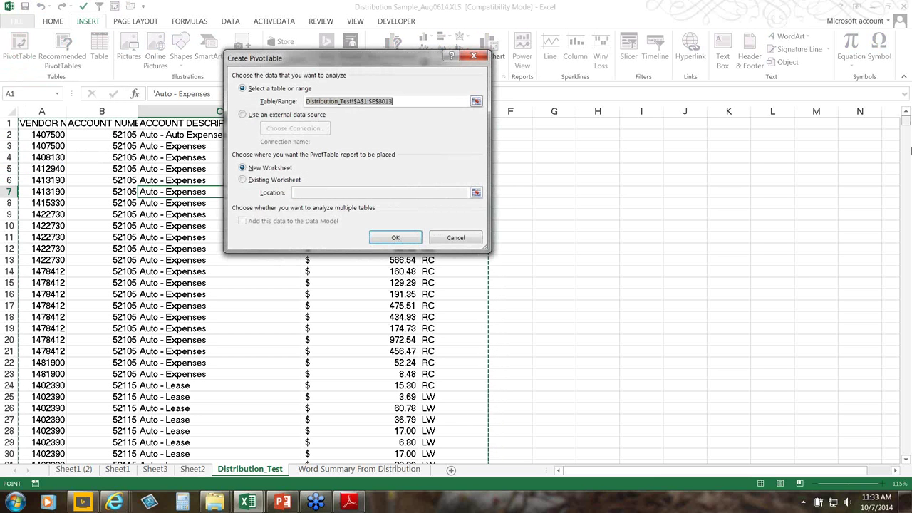
left_click_drag(906, 121, 906, 450)
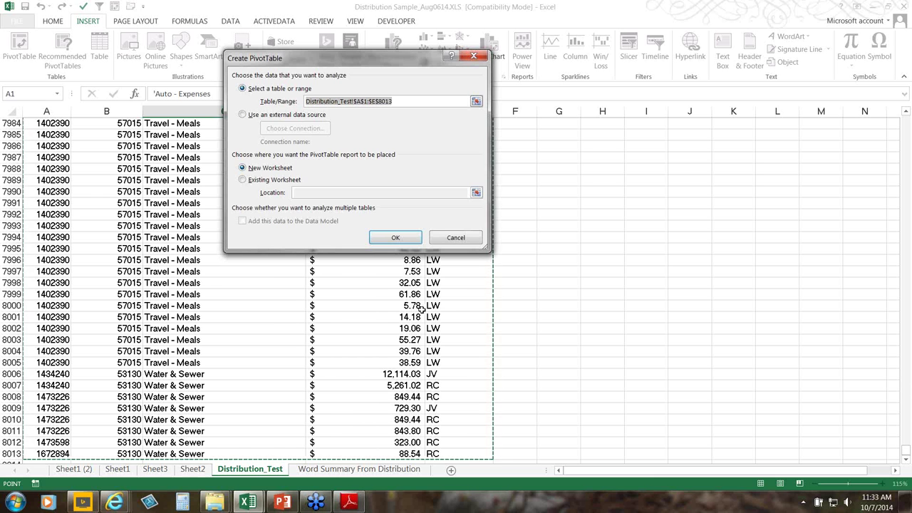
left_click(397, 237)
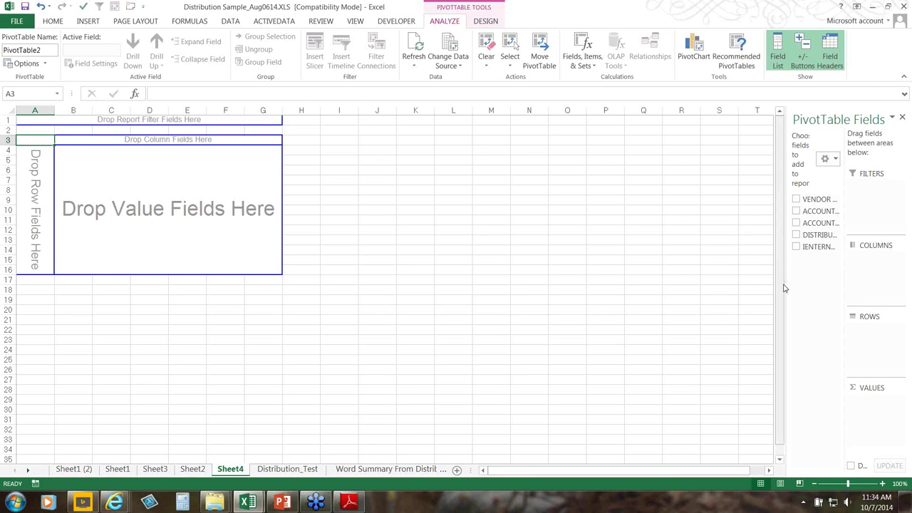
Widen the PivotTable Fields pane so full field names show, and check the Distribution_Test source sheet before returning to Sheet4.
left_click_drag(787, 288, 682, 285)
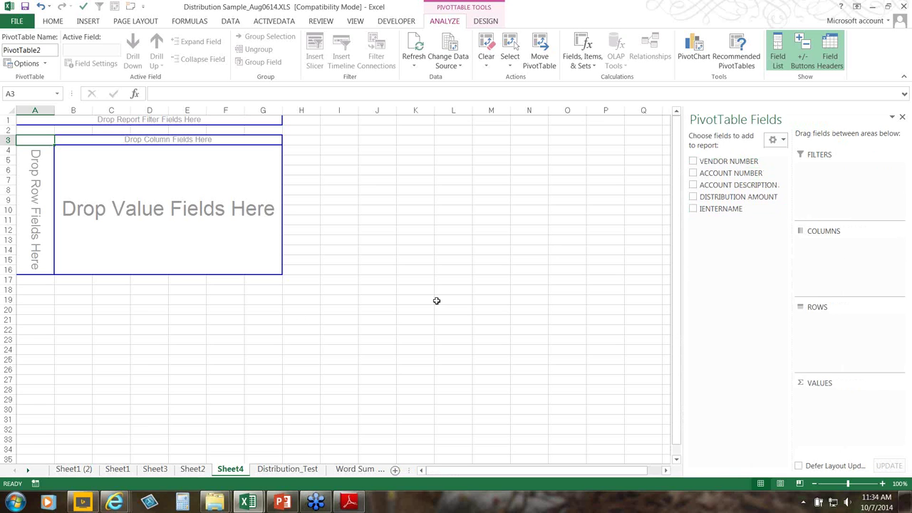
left_click(294, 474)
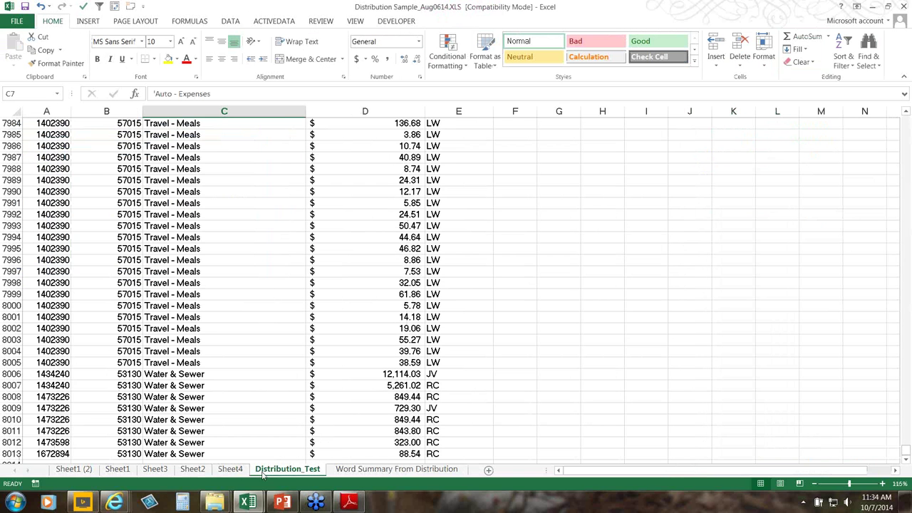
left_click(230, 468)
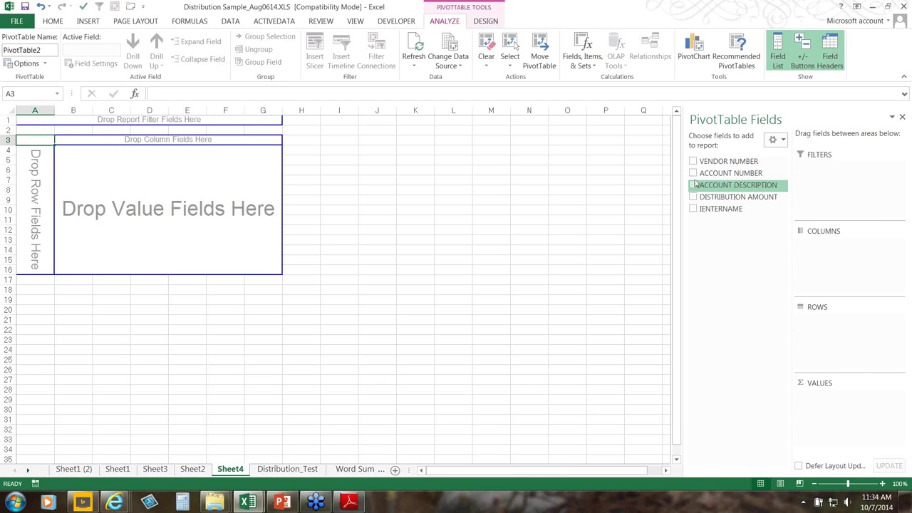
Lay out the PivotTable with ACCOUNT DESCRIPTION and VENDOR NUMBER as rows, without ACCOUNT NUMBER, and the sum of DISTRIBUTION AMOUNT as values.
left_click_drag(693, 177, 832, 334)
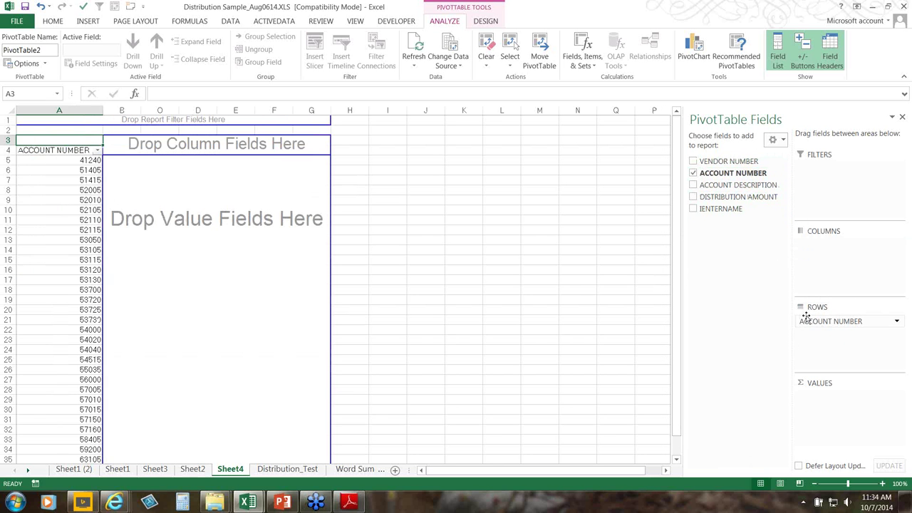
left_click(692, 173)
left_click_drag(734, 185, 845, 338)
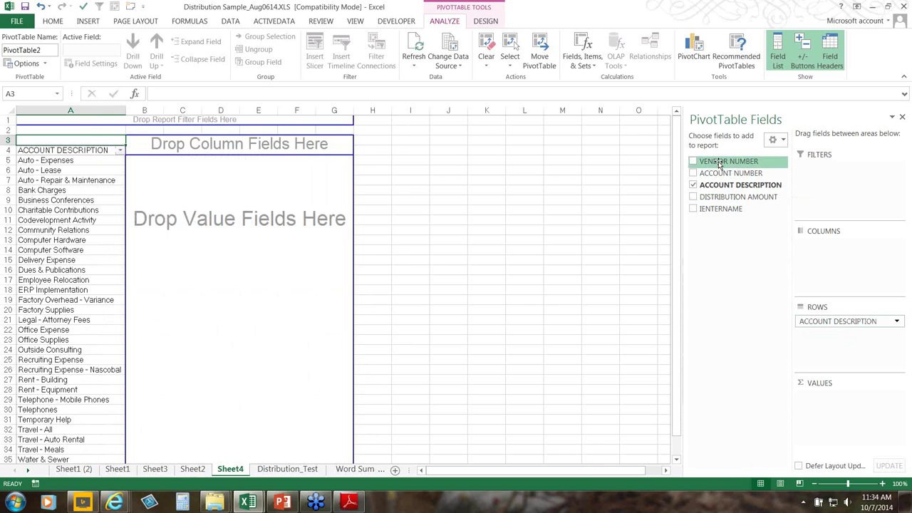
left_click_drag(716, 163, 819, 349)
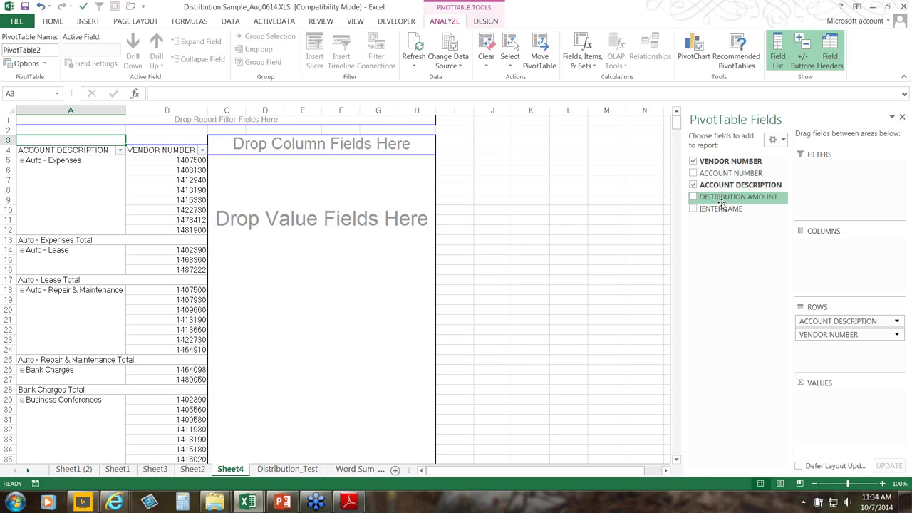
left_click_drag(719, 201, 824, 404)
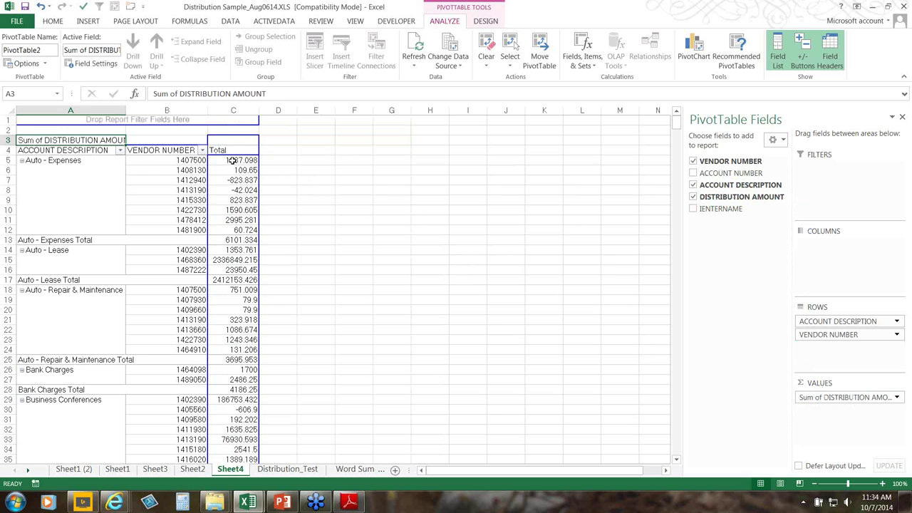
Format the Sum of DISTRIBUTION AMOUNT values as Number with 2 decimal places, a 1000 separator and black parenthesized negatives.
left_click(233, 161)
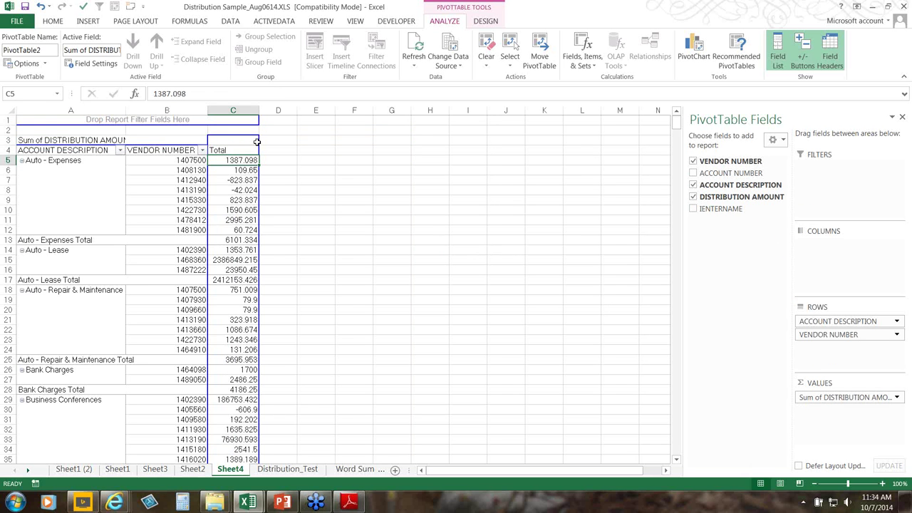
scroll(251, 142, "up", 1)
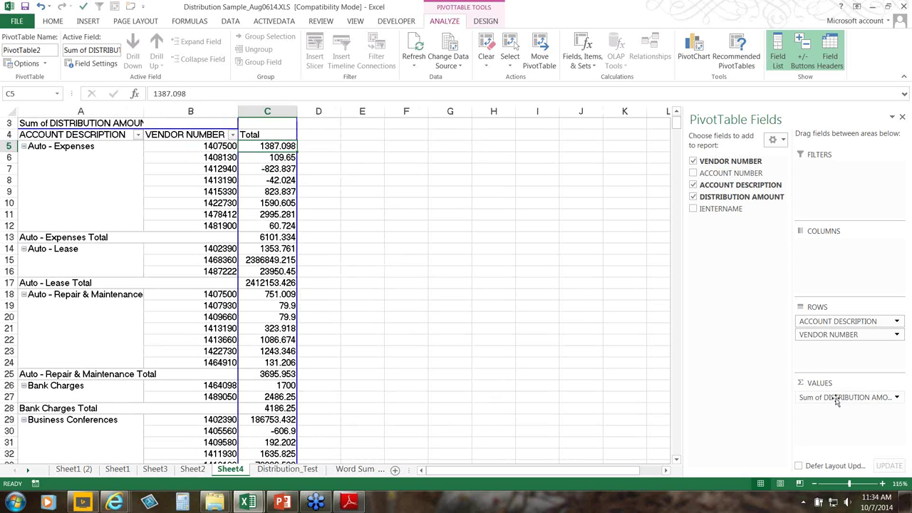
left_click(898, 396)
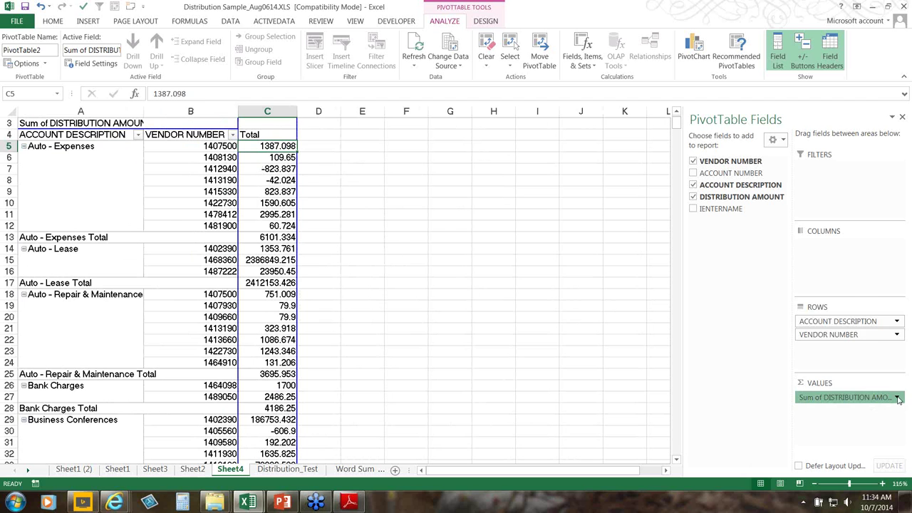
left_click(880, 385)
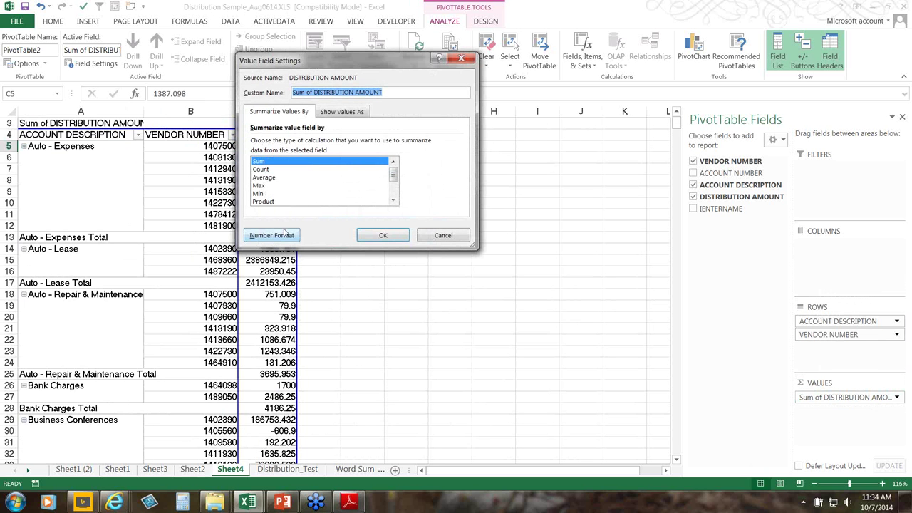
left_click(282, 234)
left_click(226, 70)
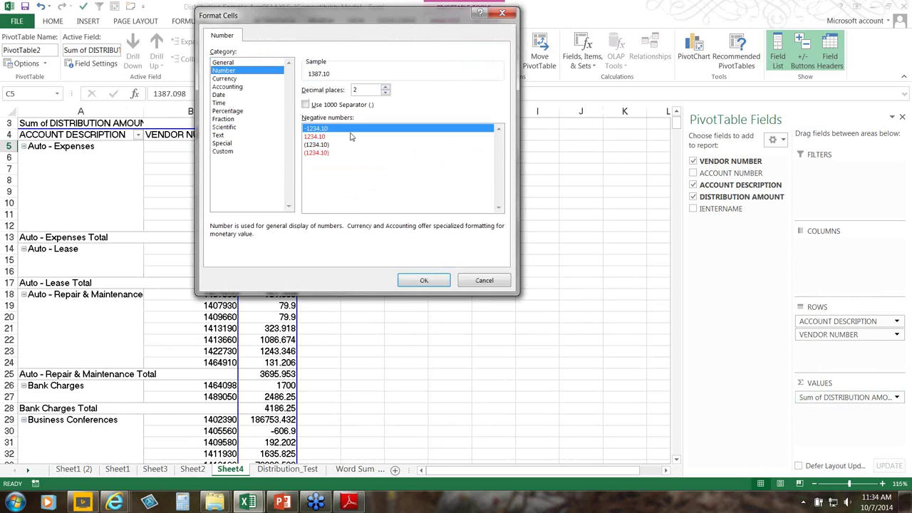
left_click(320, 145)
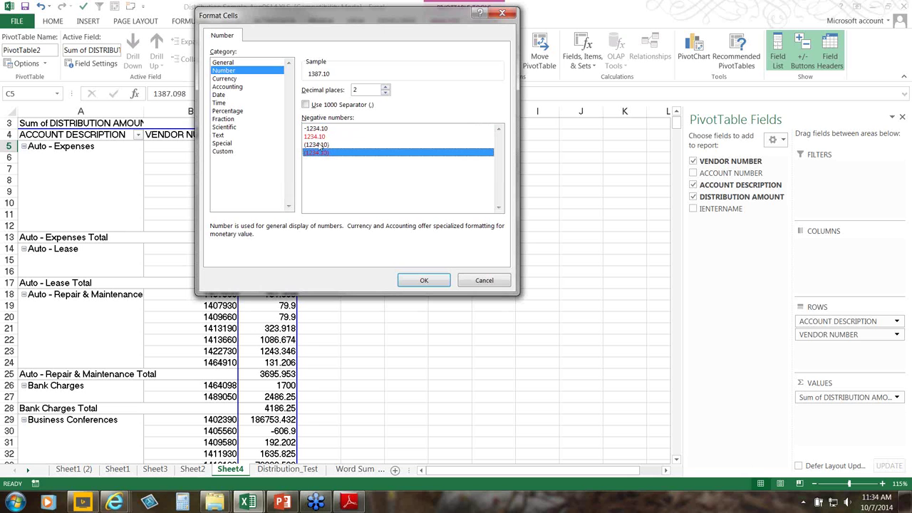
left_click(309, 106)
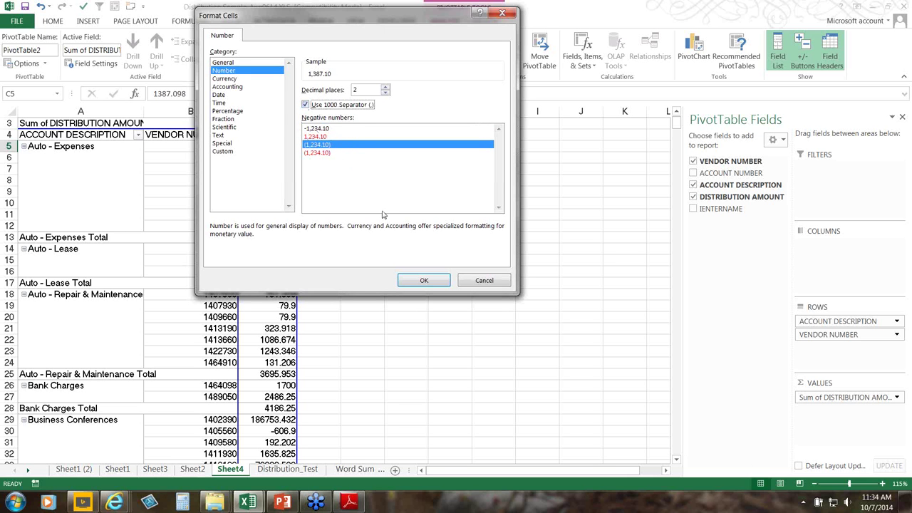
left_click(416, 282)
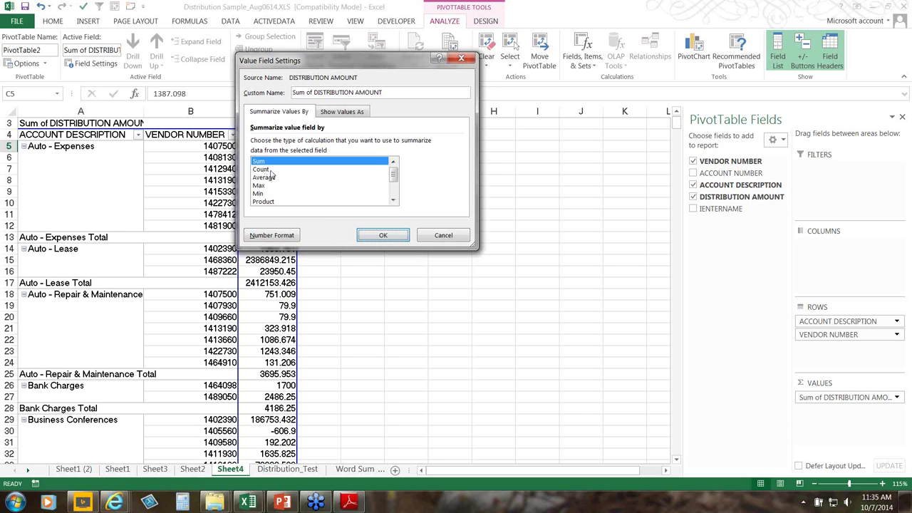
left_click(375, 241)
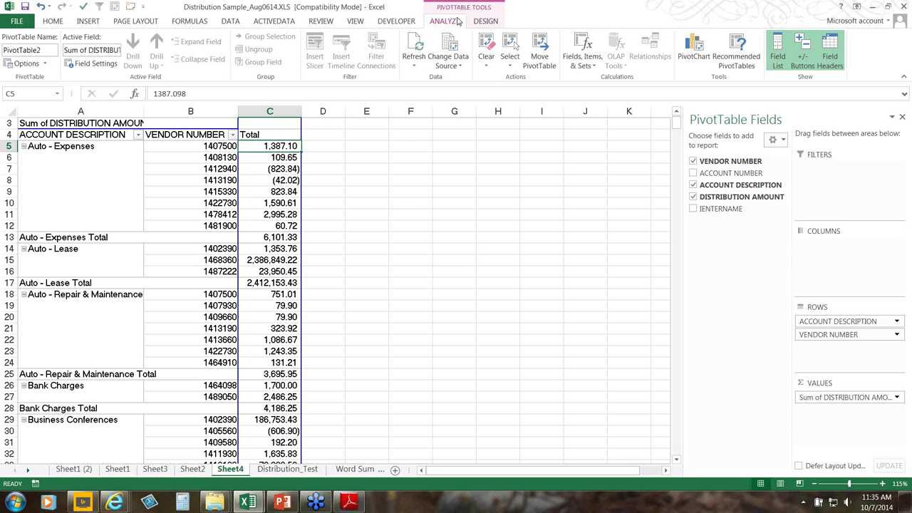
Compare the PivotTable tools available for an empty cell outside the table with those for a Total value cell inside it.
left_click(276, 172)
left_click(372, 199)
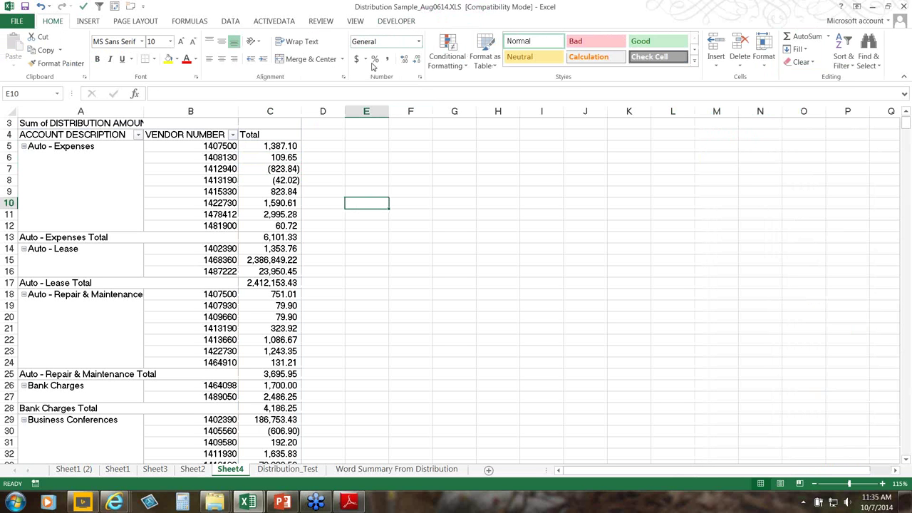
left_click(283, 180)
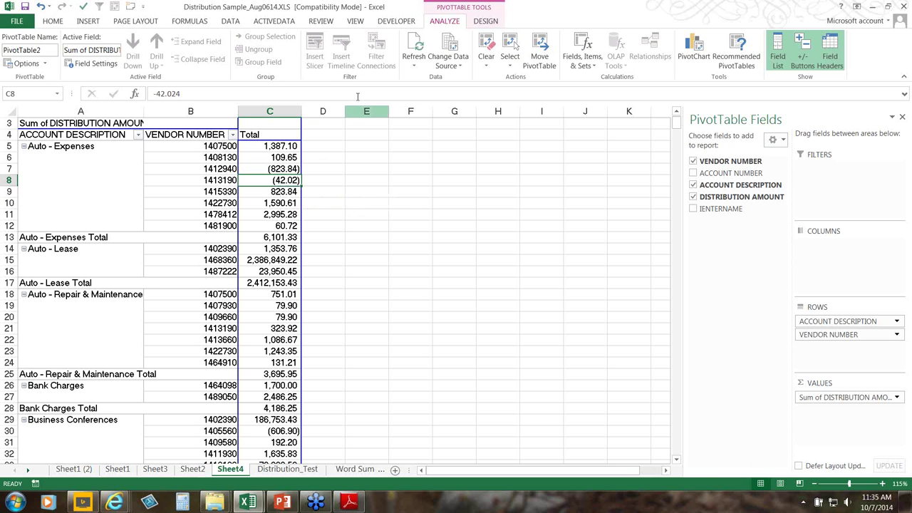
Review the PivotTable's design and analysis options and the commands offered for a VENDOR NUMBER cell.
left_click(485, 23)
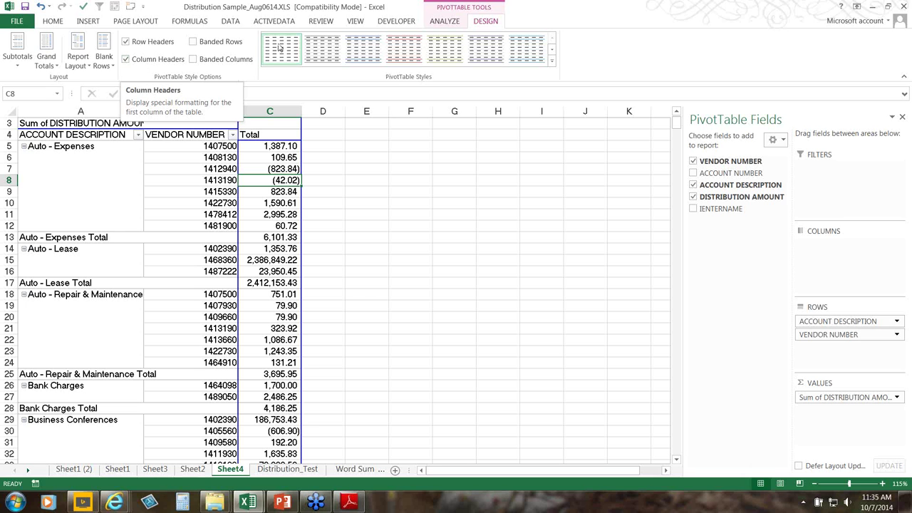
left_click(444, 21)
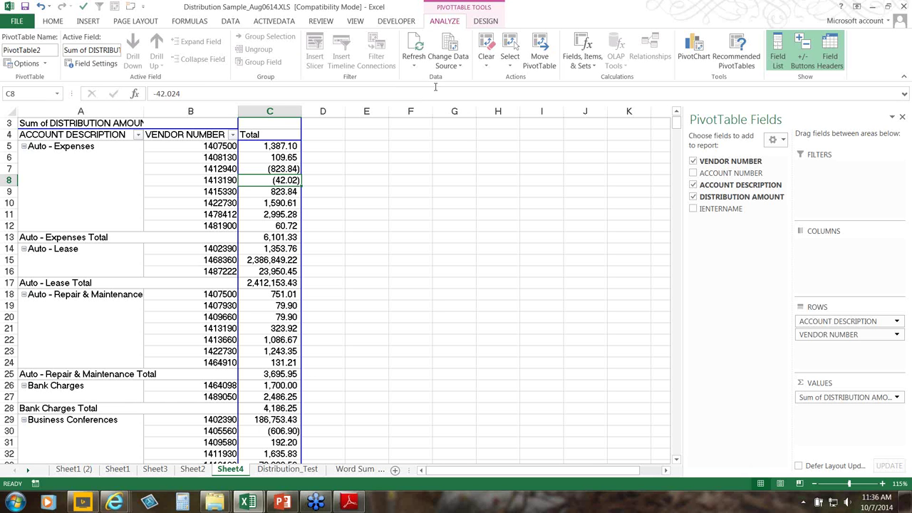
right_click(203, 169)
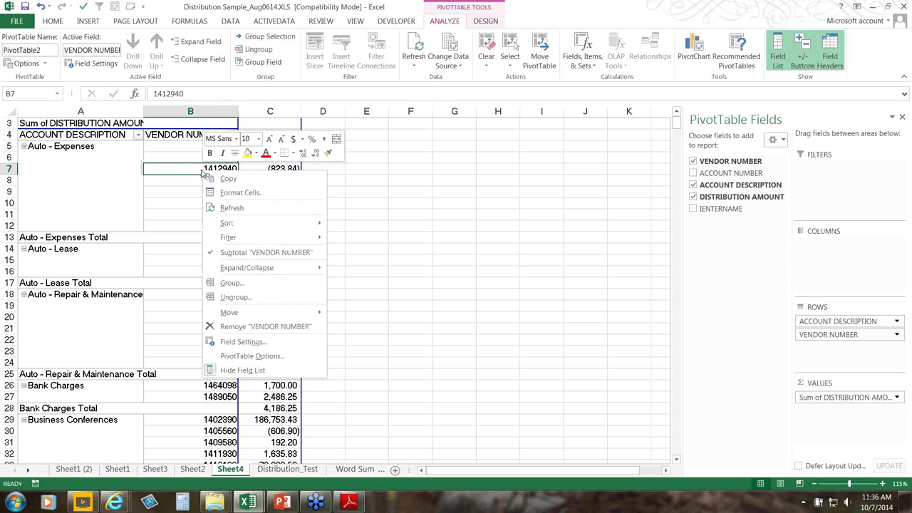
left_click(305, 182)
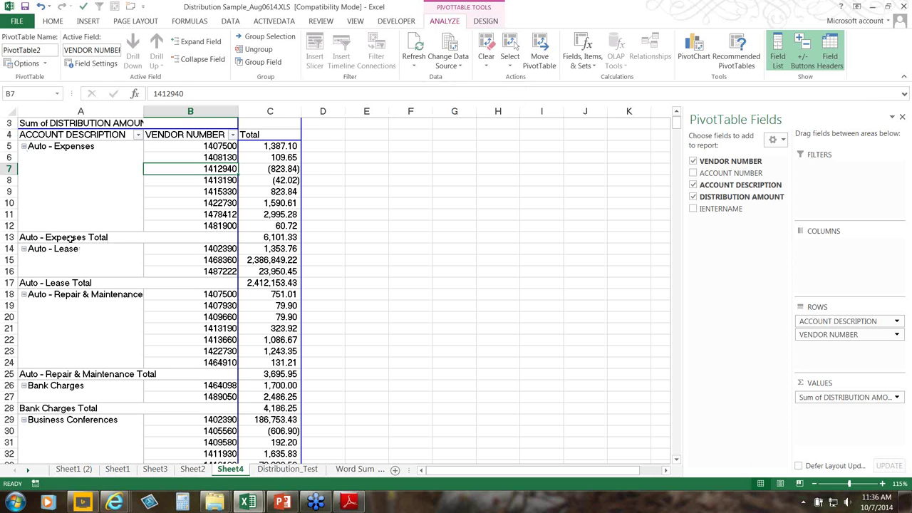
Collapse the Auto - Expenses and Auto - Lease groups, and collapse the entire ACCOUNT DESCRIPTION field.
left_click_drag(213, 147, 211, 202)
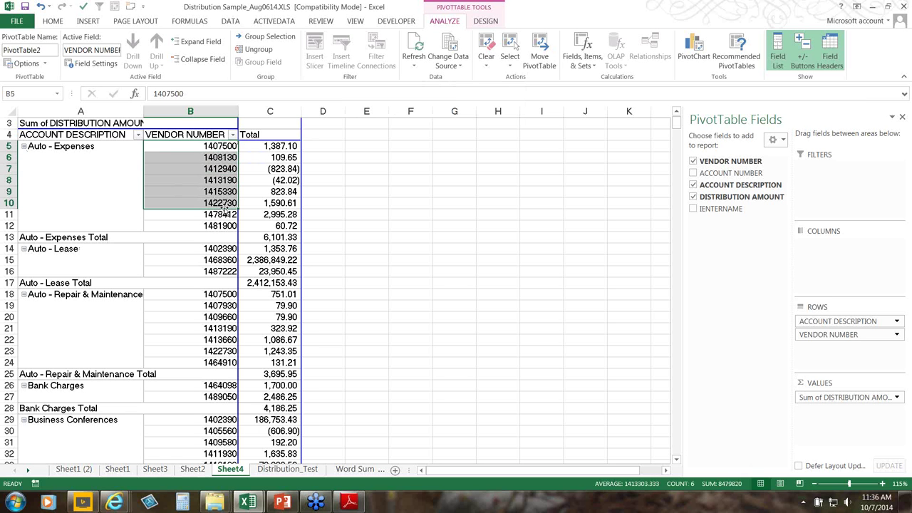
left_click(24, 146)
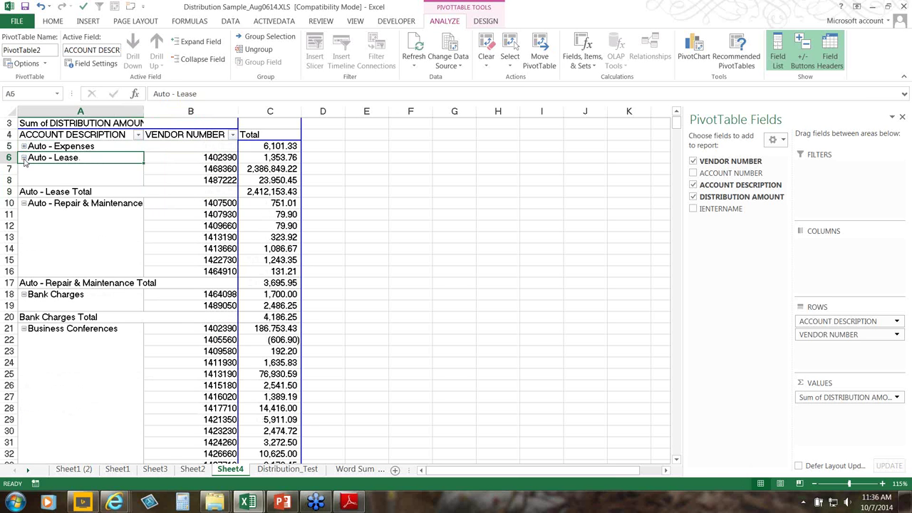
left_click(23, 157)
right_click(42, 149)
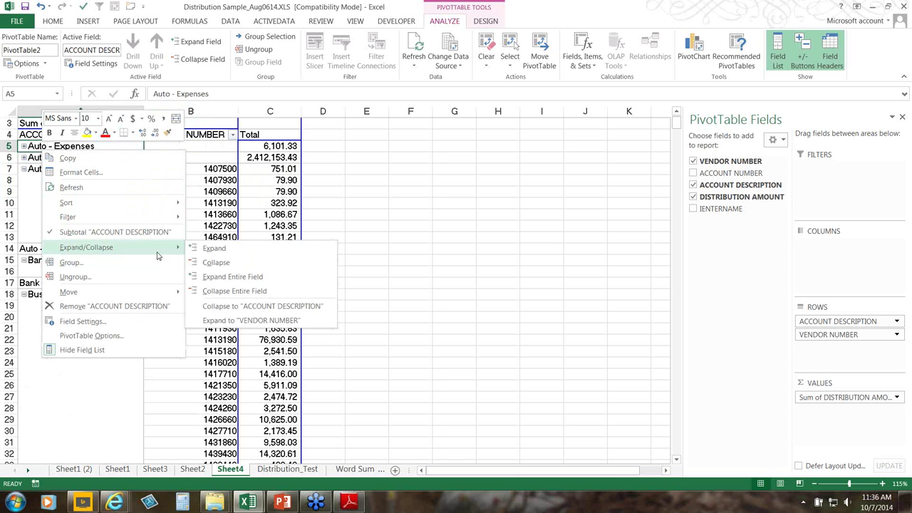
left_click(213, 288)
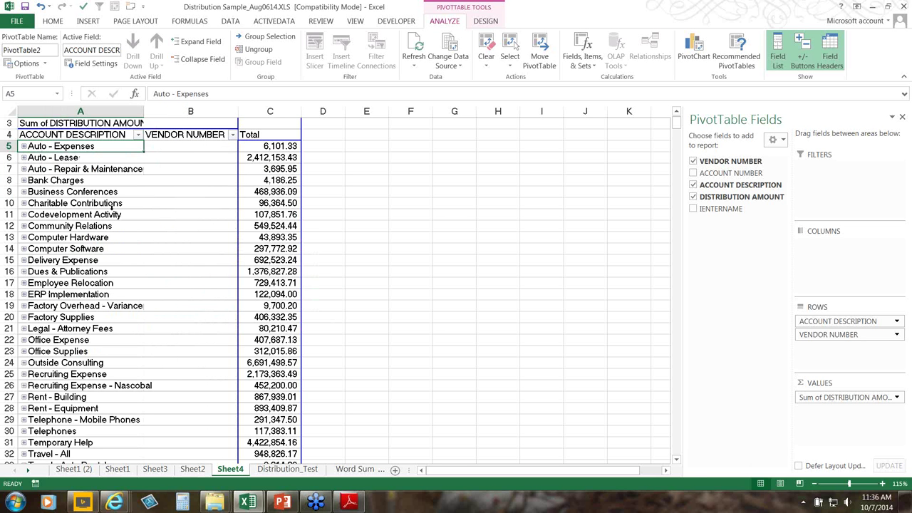
Widen column A to fit the full Sum of DISTRIBUTION AMOUNT heading and expand the entire ACCOUNT DESCRIPTION field.
left_click_drag(143, 114, 197, 114)
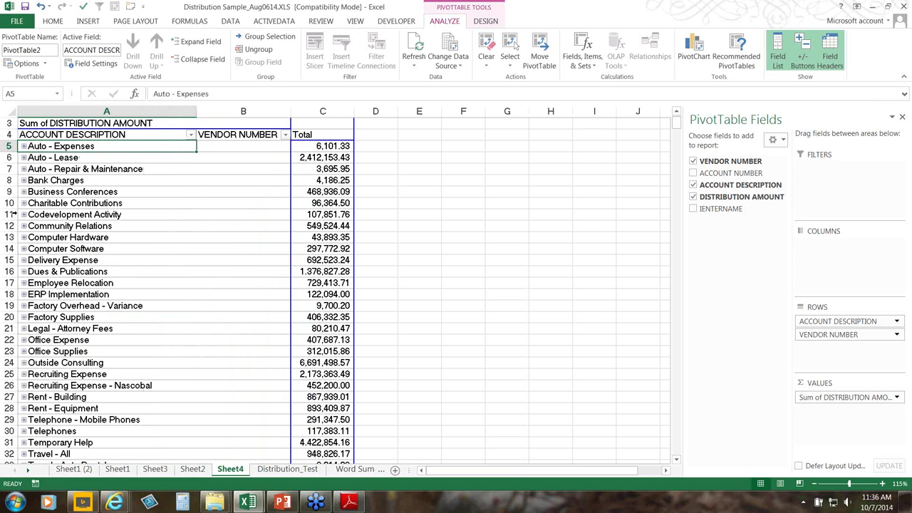
right_click(34, 150)
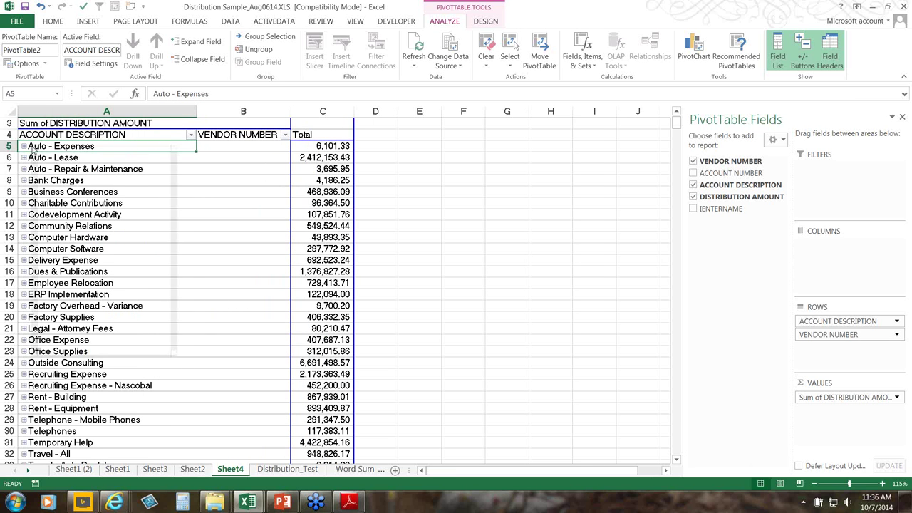
mouse_move(85, 245)
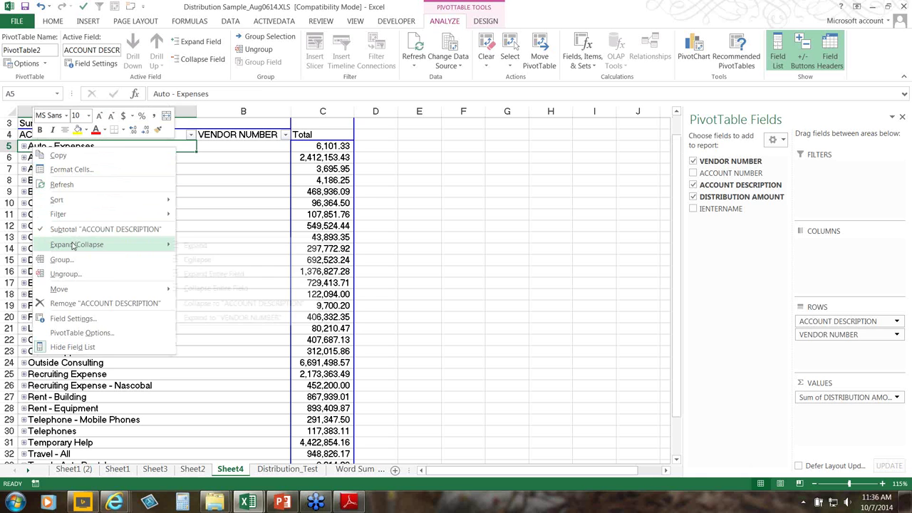
left_click(218, 276)
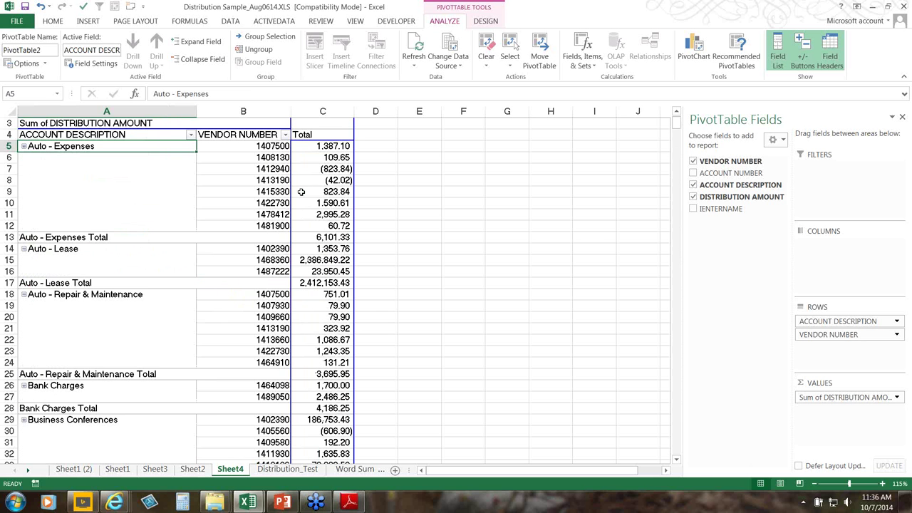
Fill the single vendor number cell under Codevelopment Activity with yellow and select its distribution amount.
mouse_move(303, 194)
scroll(303, 193, "down", 3)
scroll(303, 192, "down", 3)
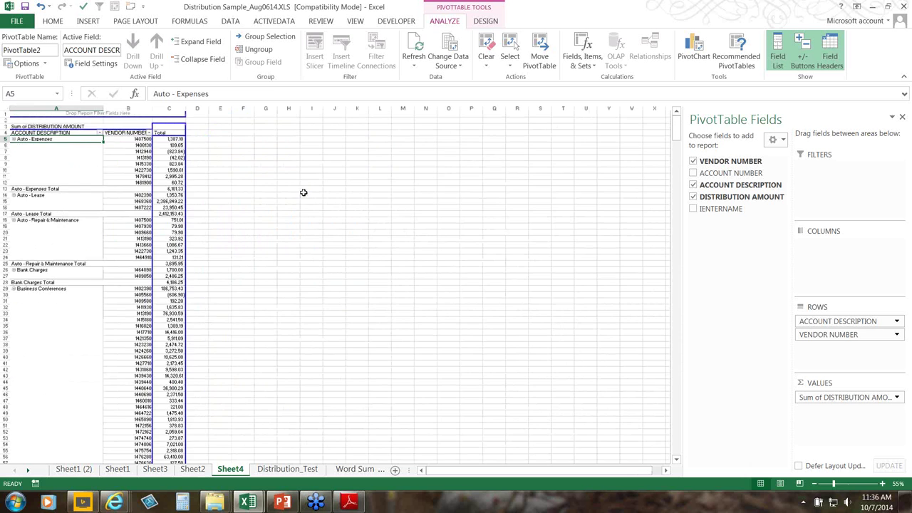
scroll(304, 193, "up", 1)
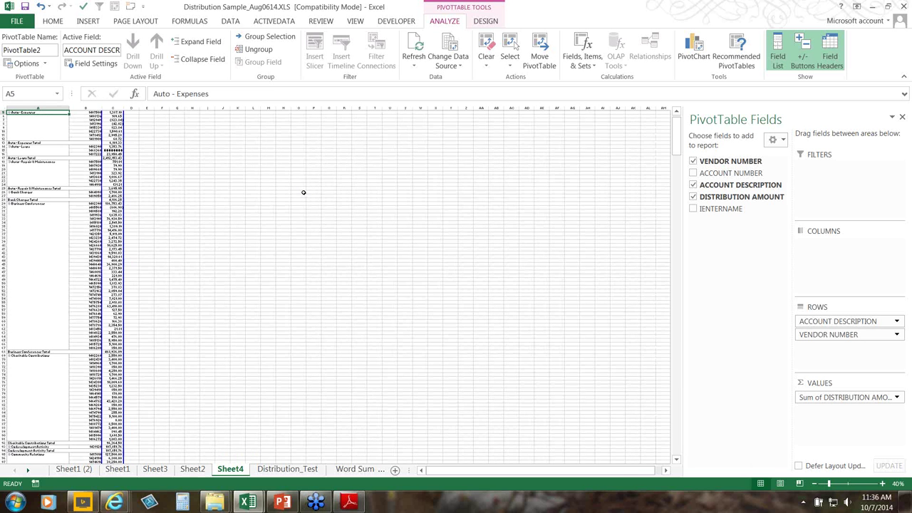
scroll(304, 193, "down", 15)
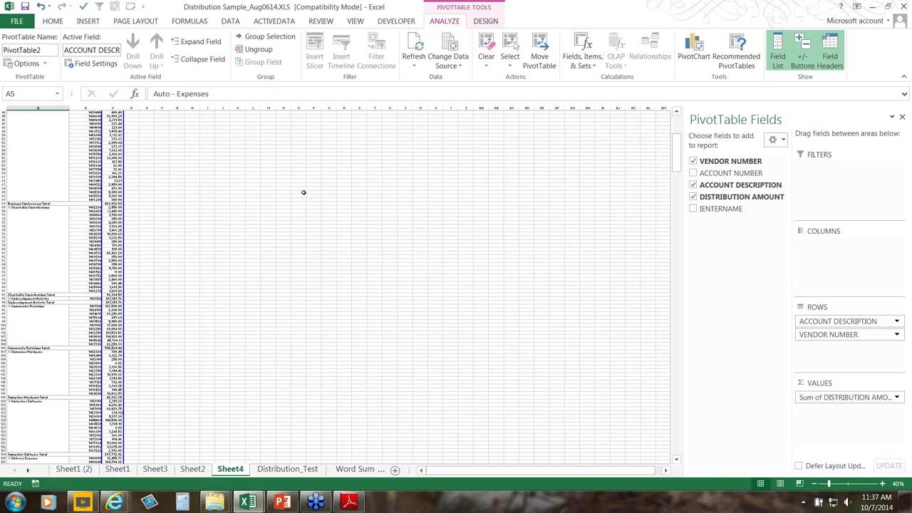
scroll(303, 193, "down", 8)
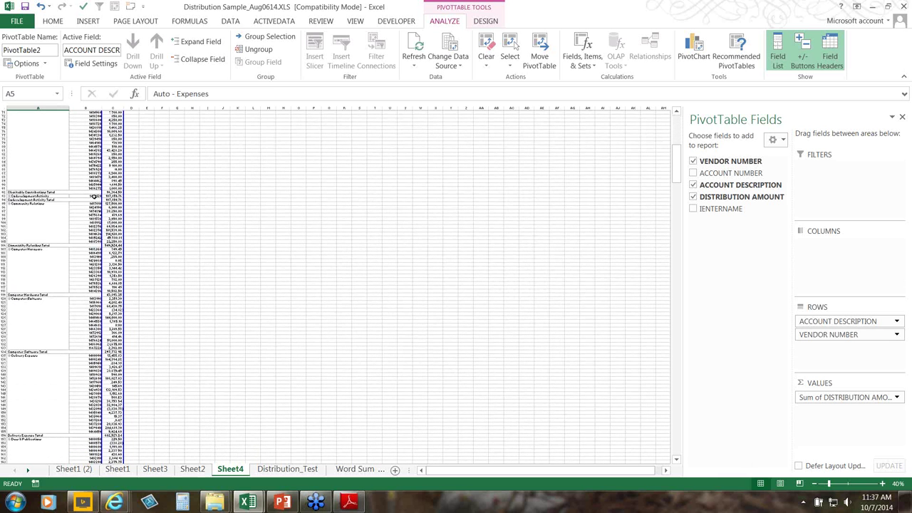
left_click(93, 196)
scroll(93, 196, "up", 4, "ctrl")
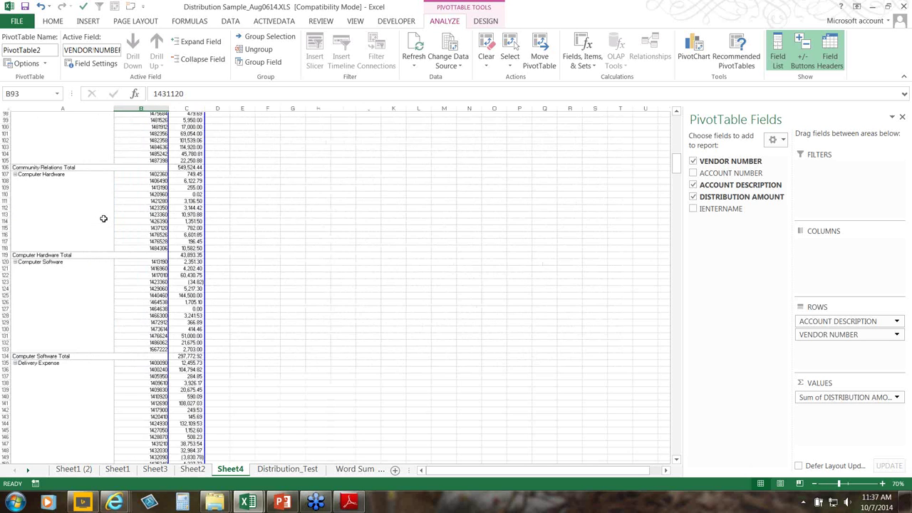
left_click(53, 21)
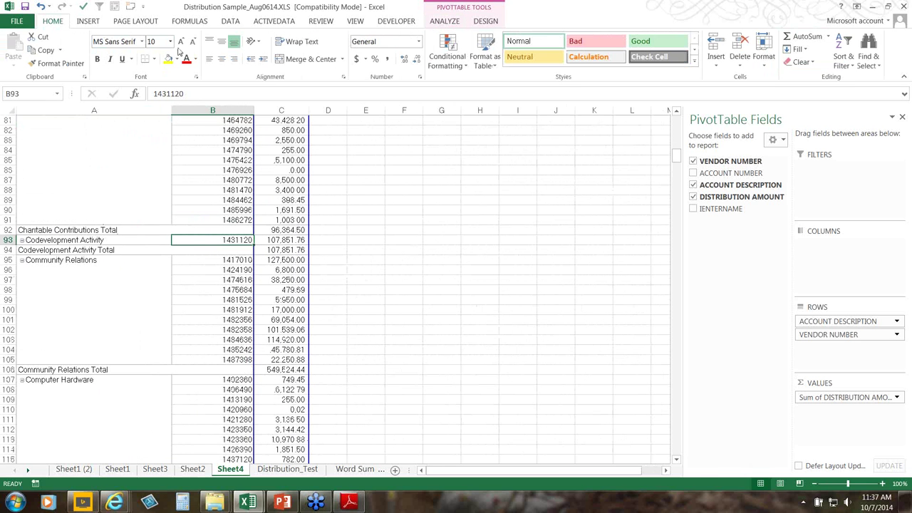
left_click(170, 60)
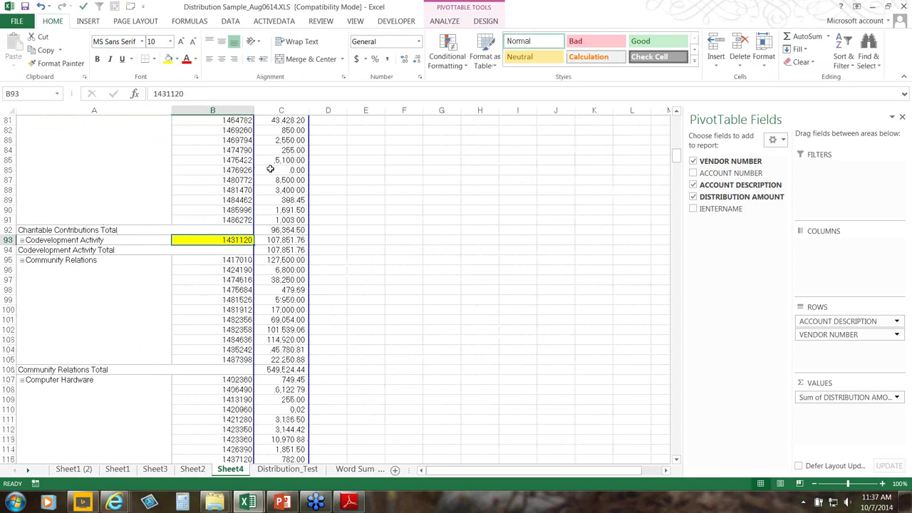
mouse_move(295, 220)
left_click(280, 242)
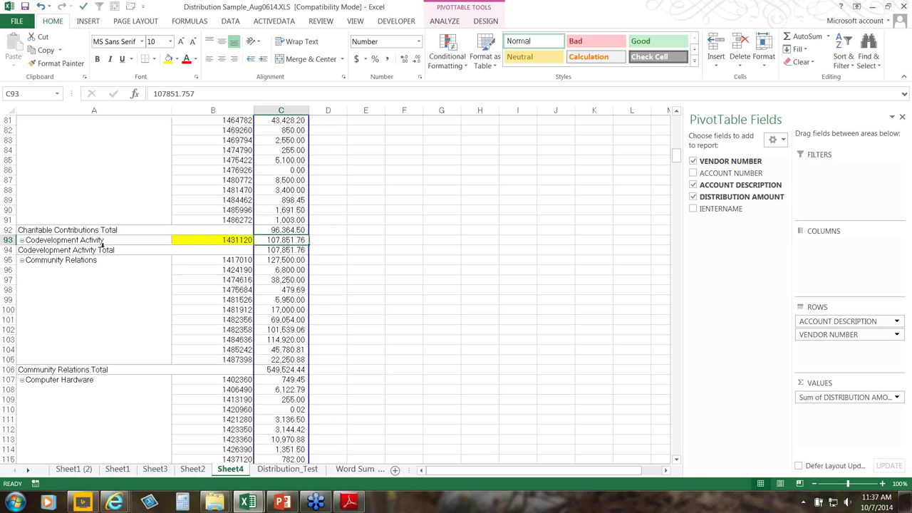
Look over the vendor numbers listed under Dues & Publications and collapse that account group.
scroll(134, 249, "down", 4, "ctrl")
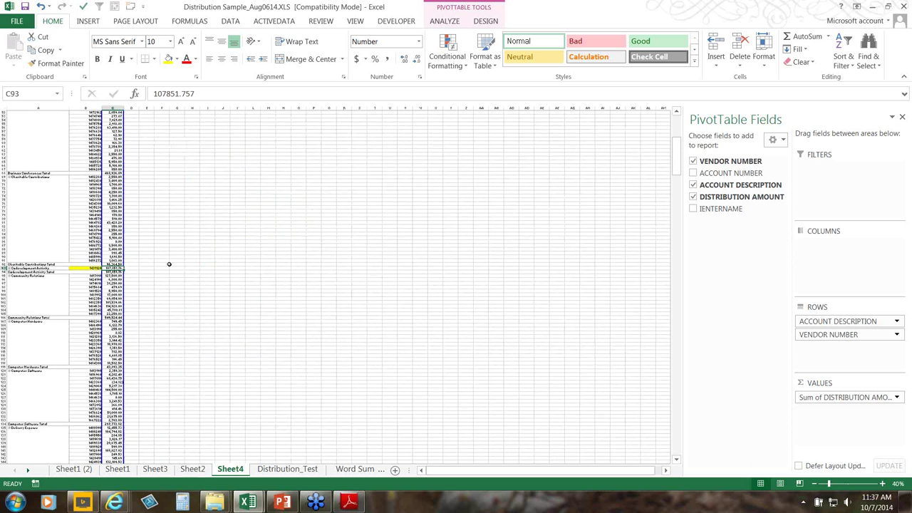
scroll(169, 263, "down", 10)
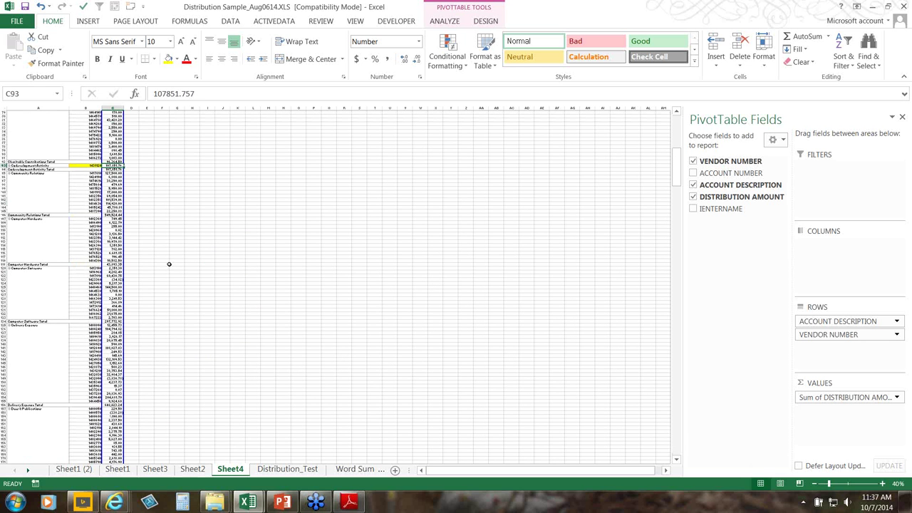
scroll(169, 264, "down", 18)
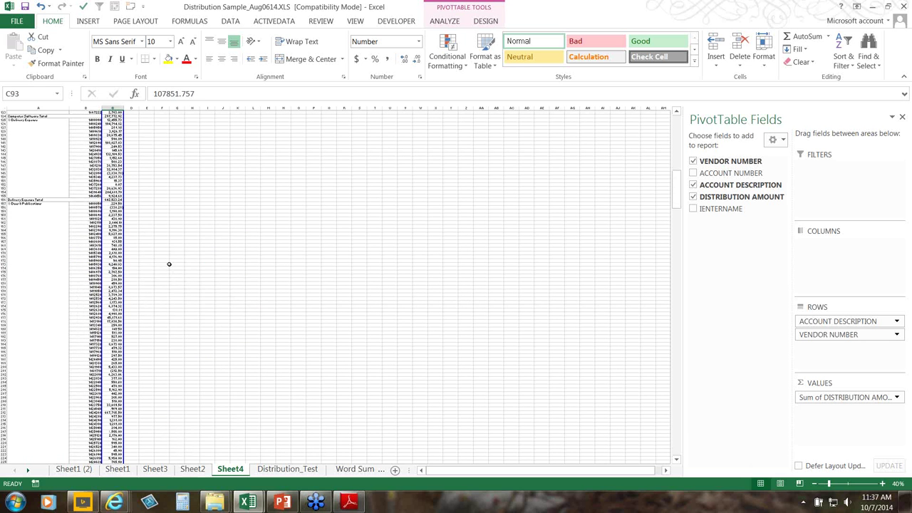
scroll(168, 263, "down", 5)
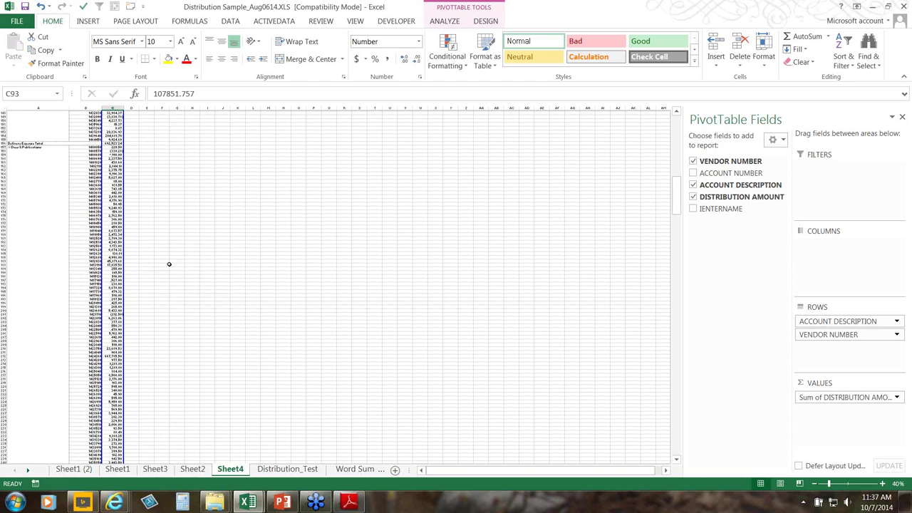
scroll(168, 263, "down", 1)
left_click_drag(89, 152, 90, 230)
scroll(90, 230, "up", 2, "ctrl")
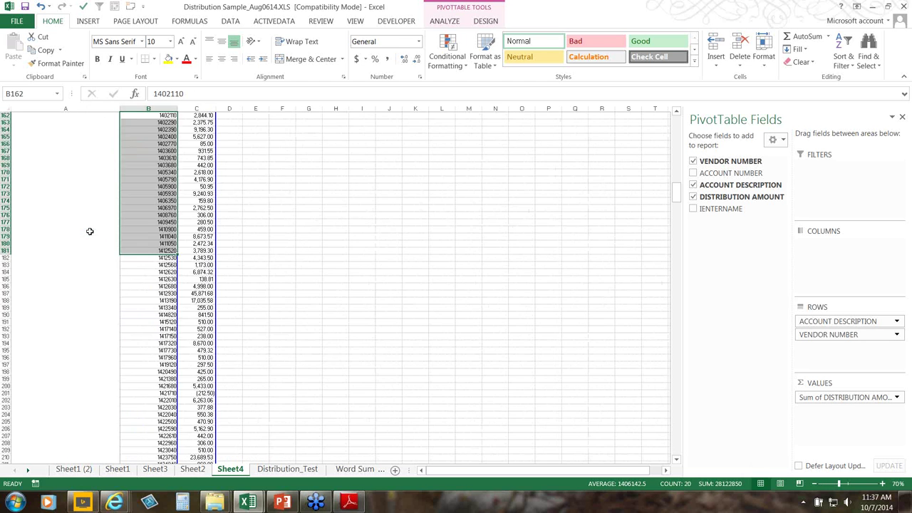
scroll(74, 147, "up", 3)
left_click(74, 145)
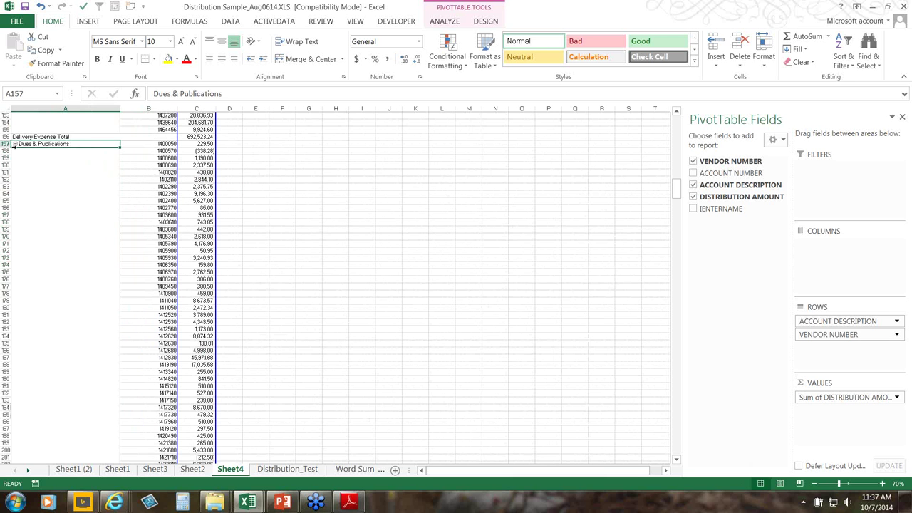
left_click(15, 144)
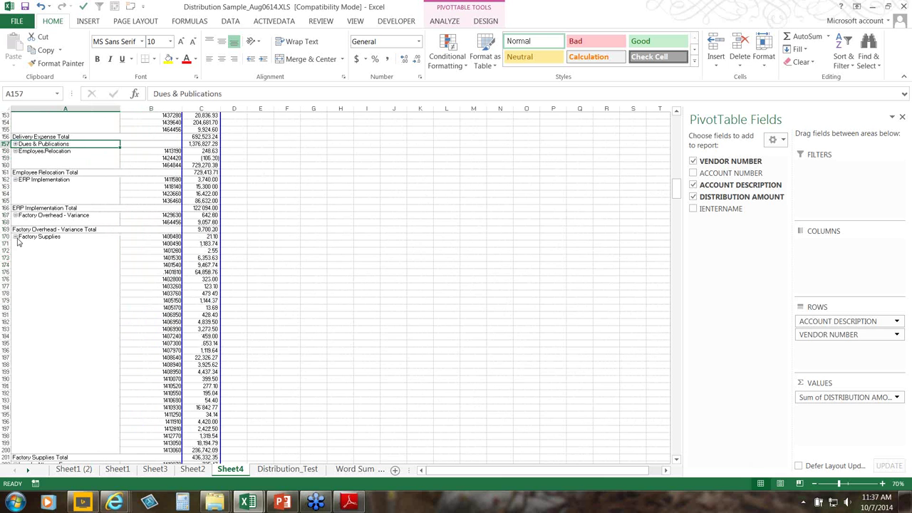
Fill the first eleven vendor numbers under Office Expense, cells B209 to B219, with yellow.
scroll(71, 260, "down", 10)
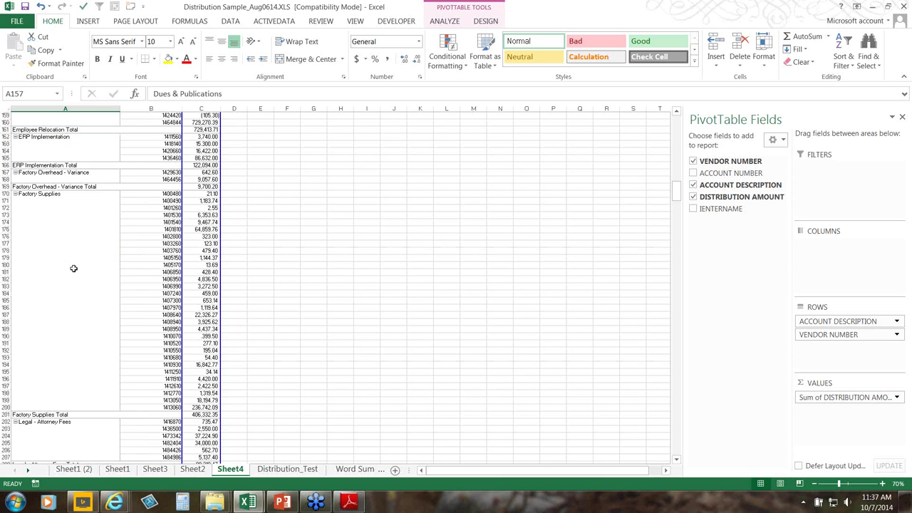
scroll(73, 269, "down", 5)
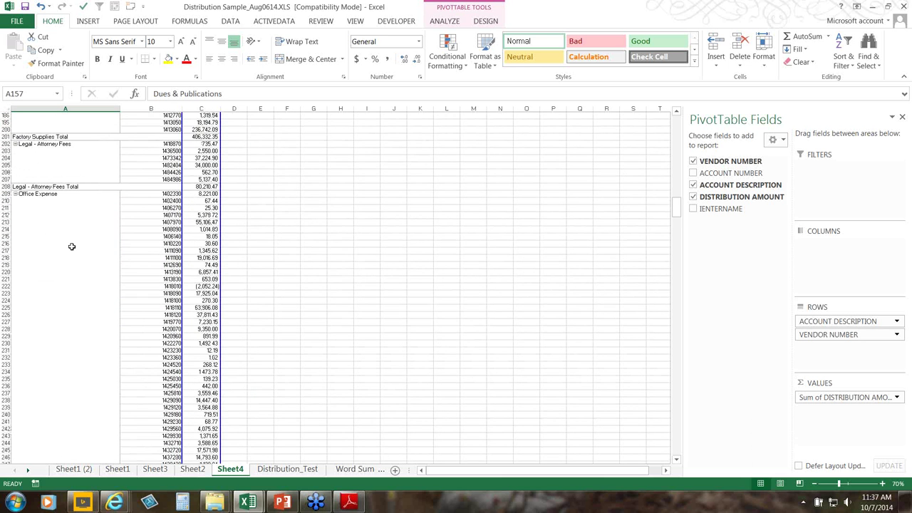
scroll(82, 245, "down", 3)
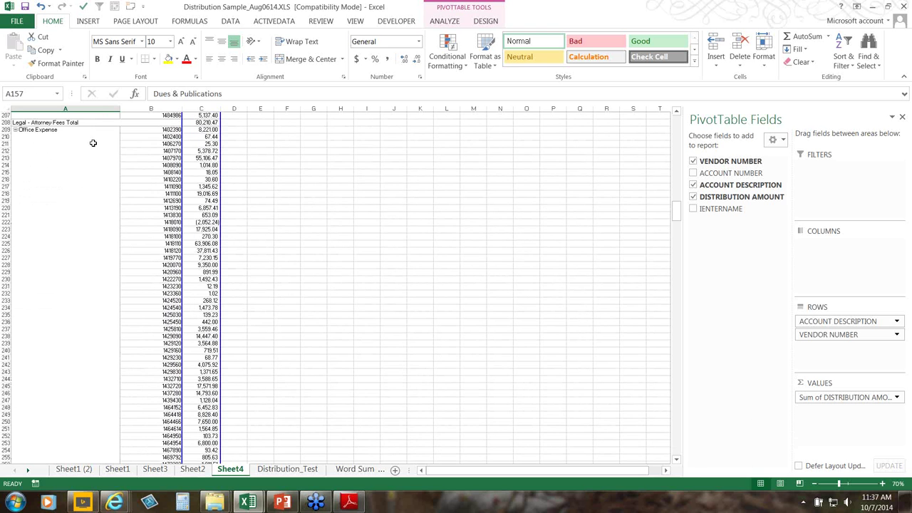
left_click_drag(147, 129, 151, 201)
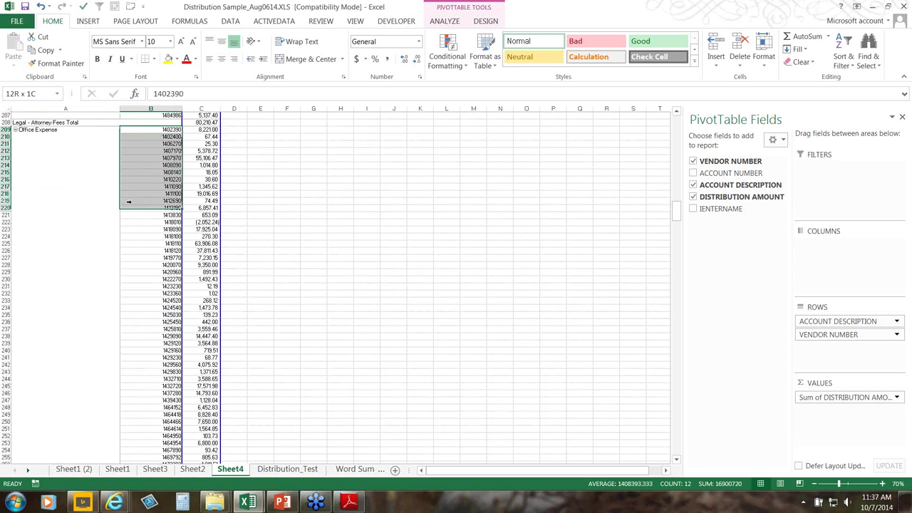
left_click(169, 60)
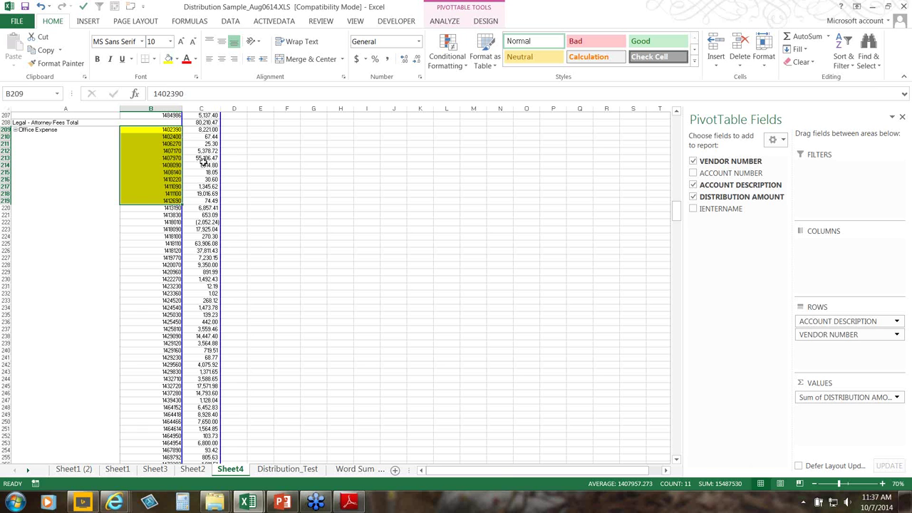
Look over the vendor numbers from Office Expense through Outside Consulting at a reduced zoom and return to the start of the PivotTable at 100%.
scroll(204, 161, "down", 2, "ctrl")
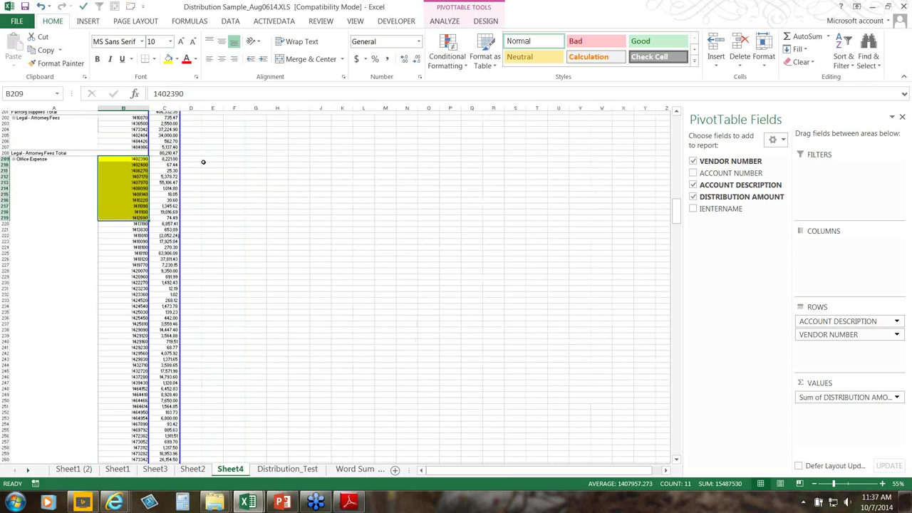
scroll(191, 214, "down", 20)
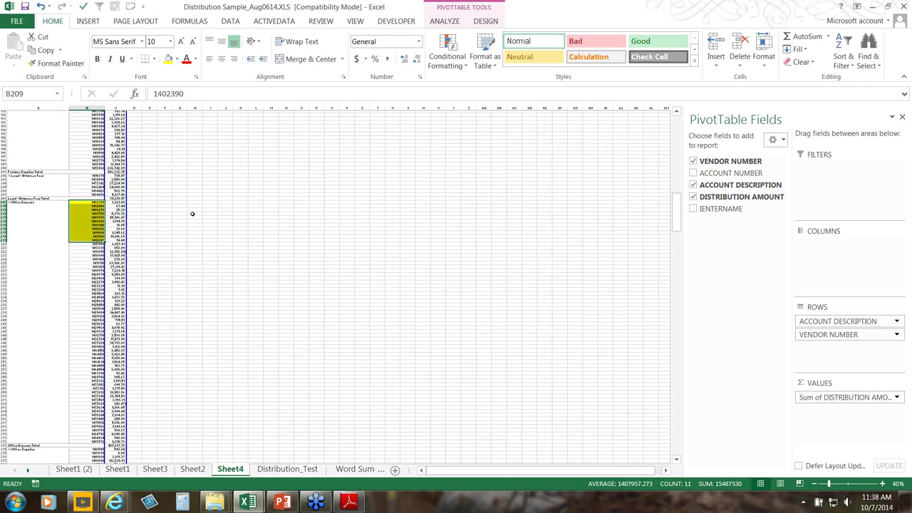
scroll(191, 214, "down", 4)
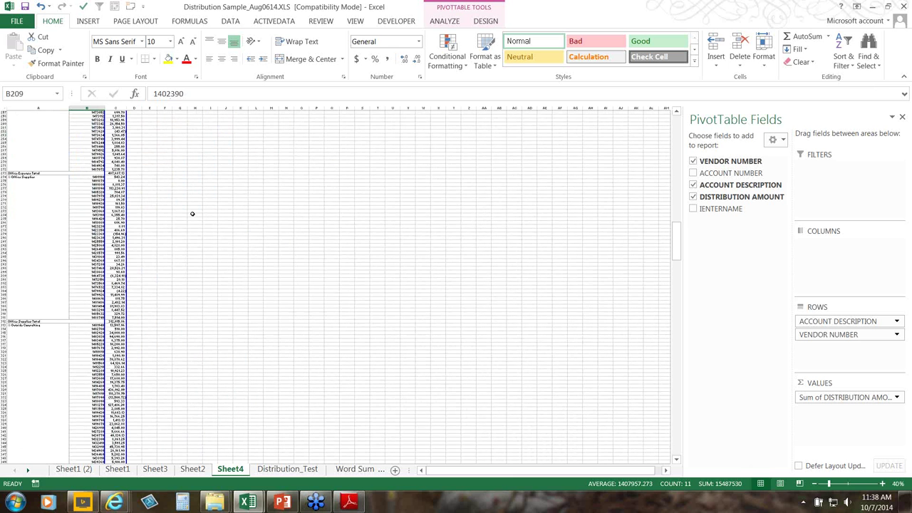
scroll(192, 214, "down", 4)
scroll(192, 214, "down", 5)
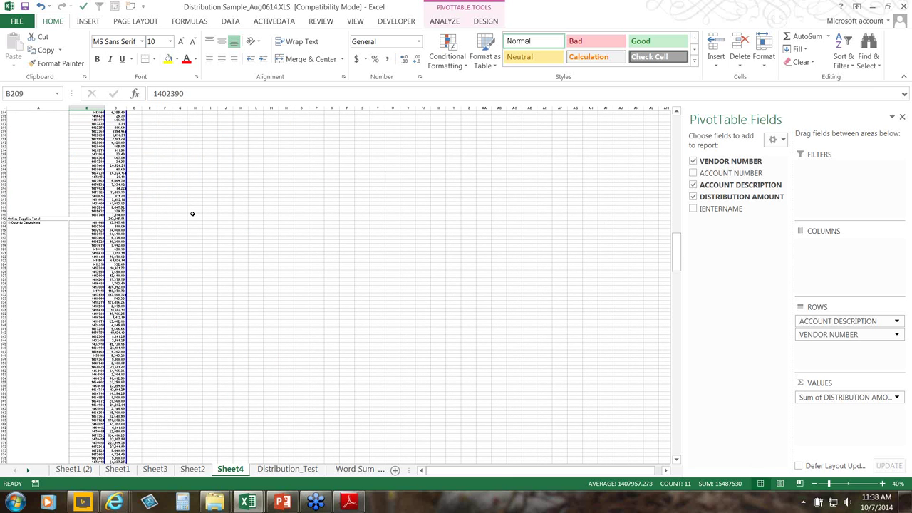
left_click_drag(677, 253, 688, 135)
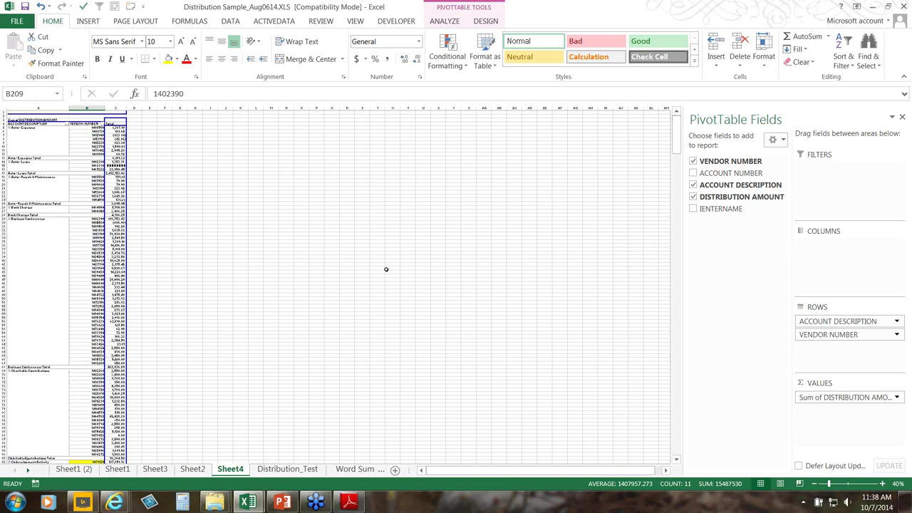
scroll(385, 269, "up", 4, "ctrl")
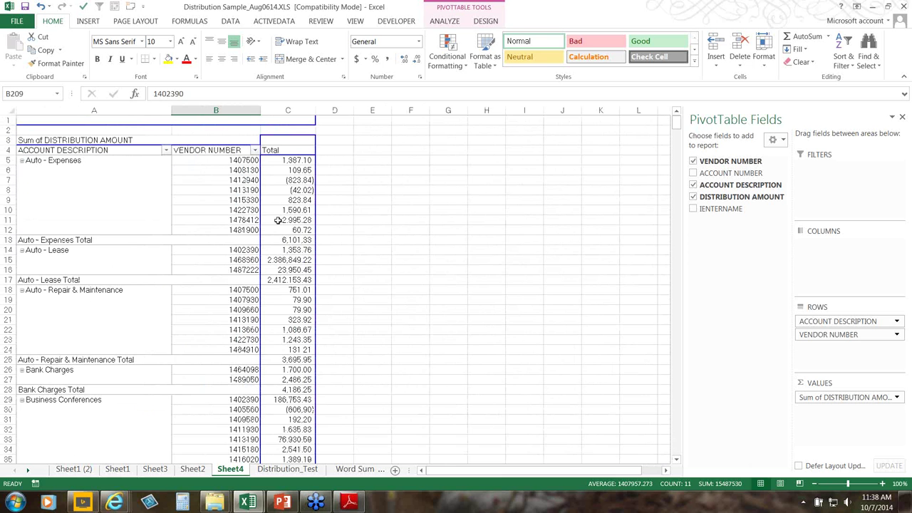
Collapse the entire ACCOUNT DESCRIPTION field, look over the account totals and finish with empty cell F18 selected.
mouse_move(268, 216)
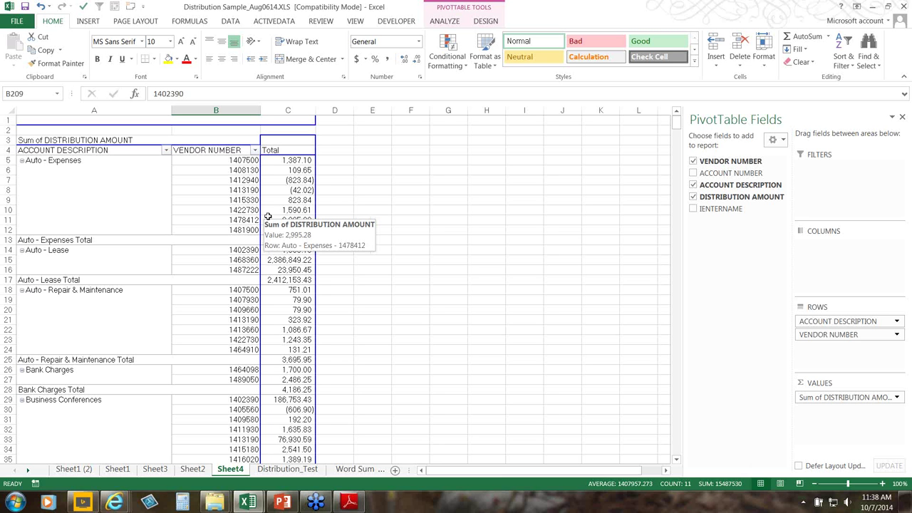
right_click(120, 181)
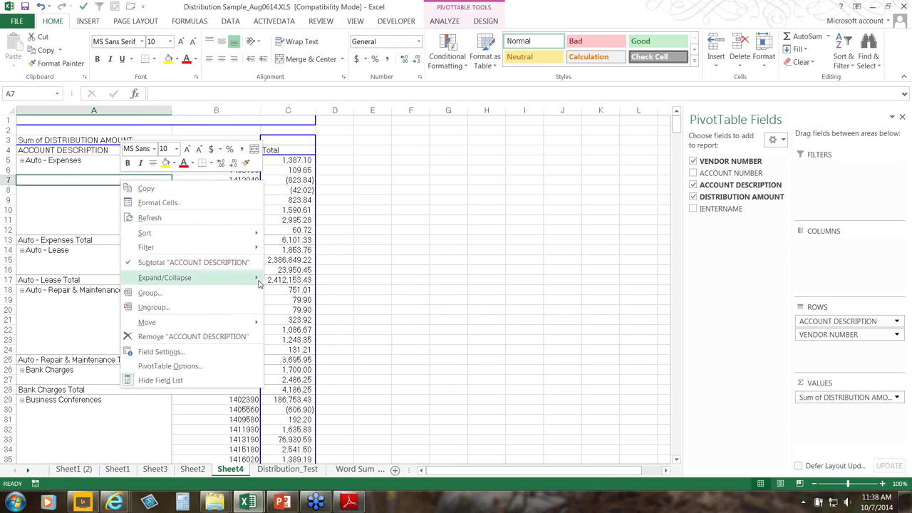
mouse_move(259, 283)
left_click(299, 322)
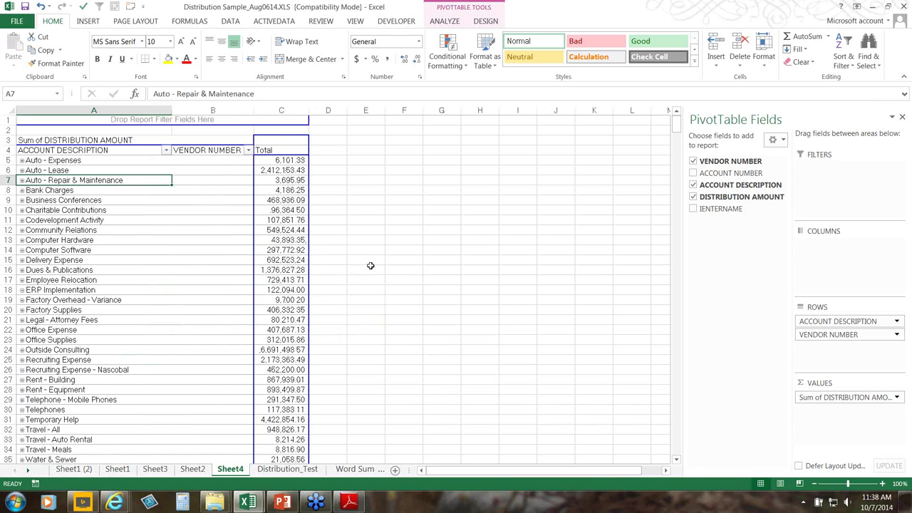
scroll(369, 266, "down", 4)
scroll(369, 265, "up", 4)
left_click_drag(100, 207, 204, 271)
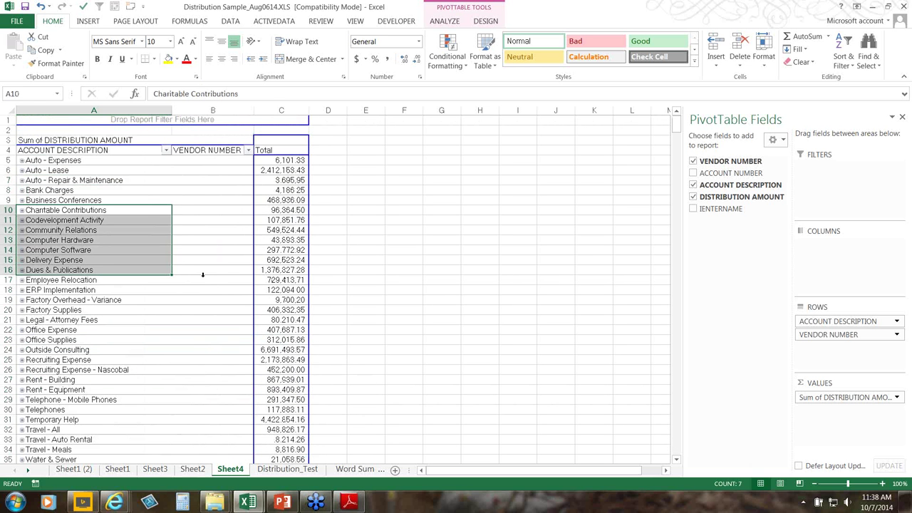
left_click(386, 289)
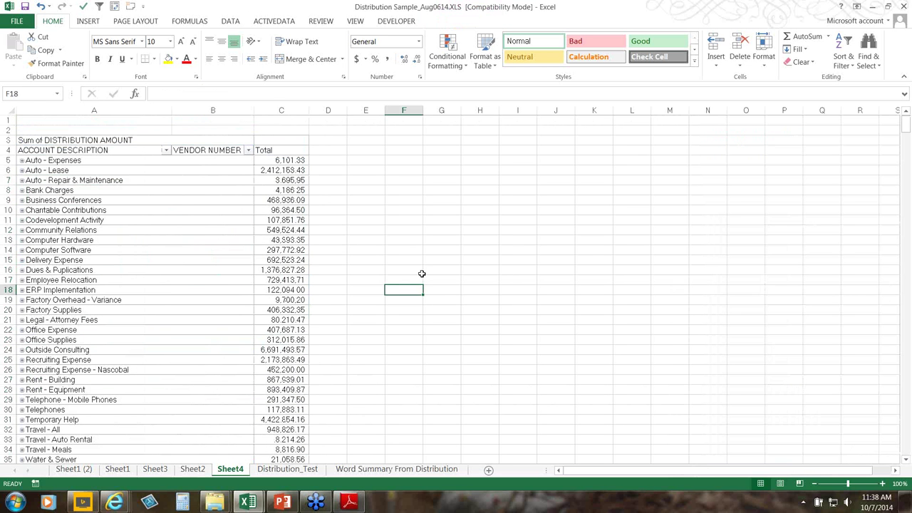
Check the first rows of the Distribution_Test sheet, select amounts D6 to D7, and close the workbook without saving.
mouse_move(292, 278)
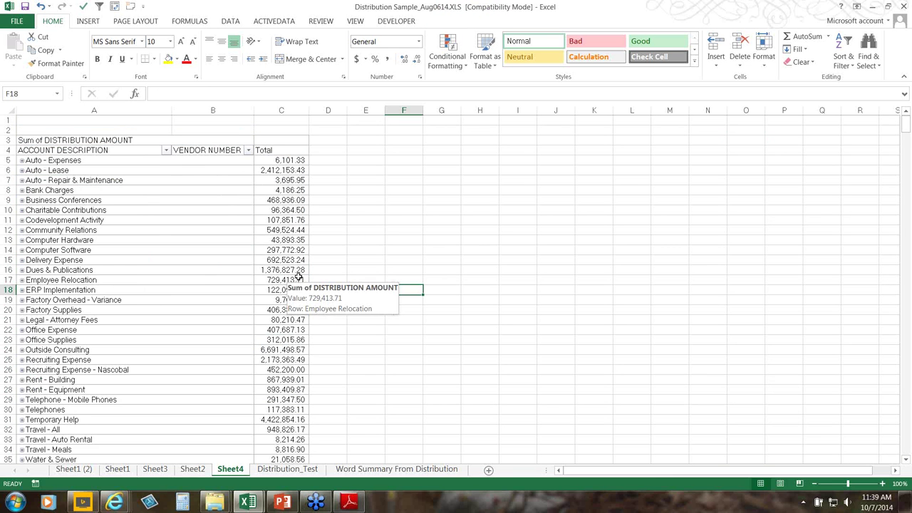
left_click(299, 472)
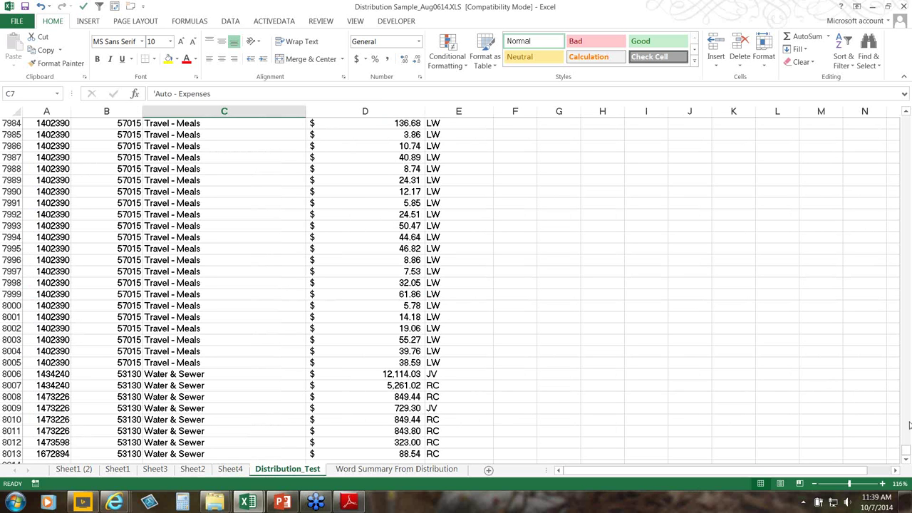
left_click_drag(906, 451, 906, 118)
left_click_drag(369, 192, 369, 187)
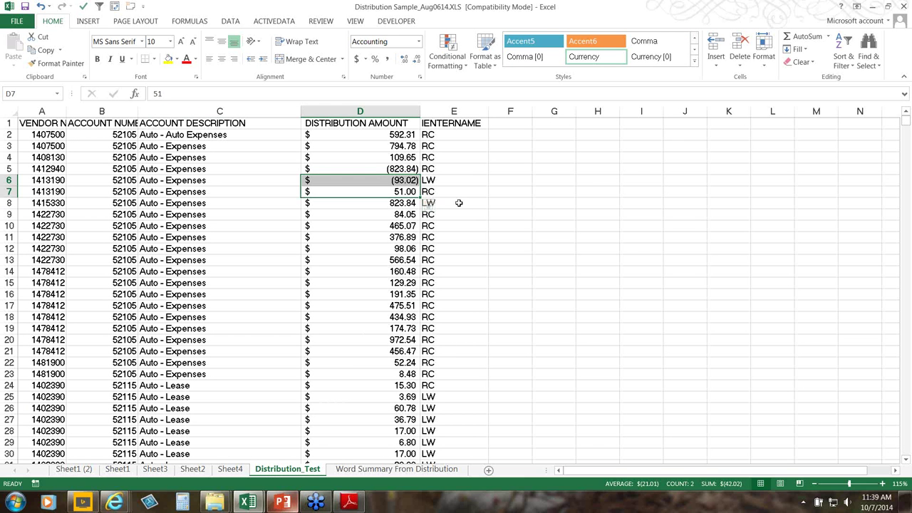
left_click(903, 7)
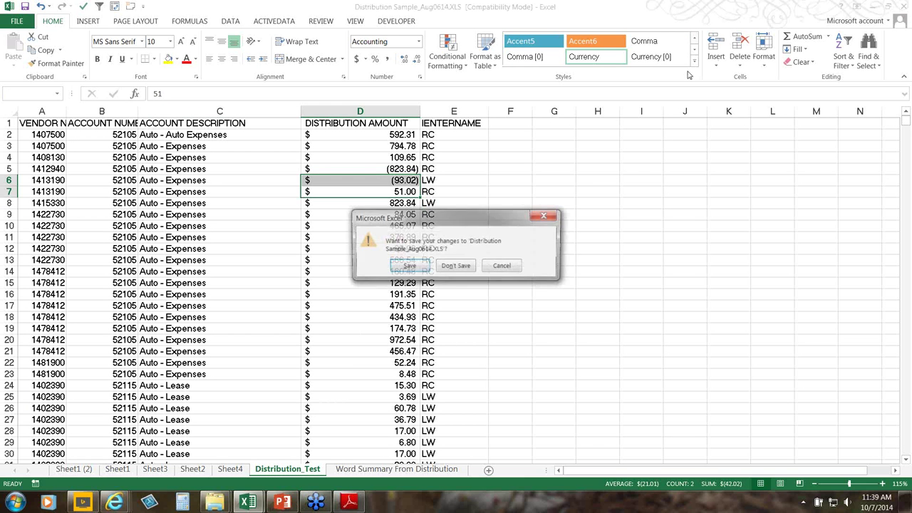
left_click(456, 268)
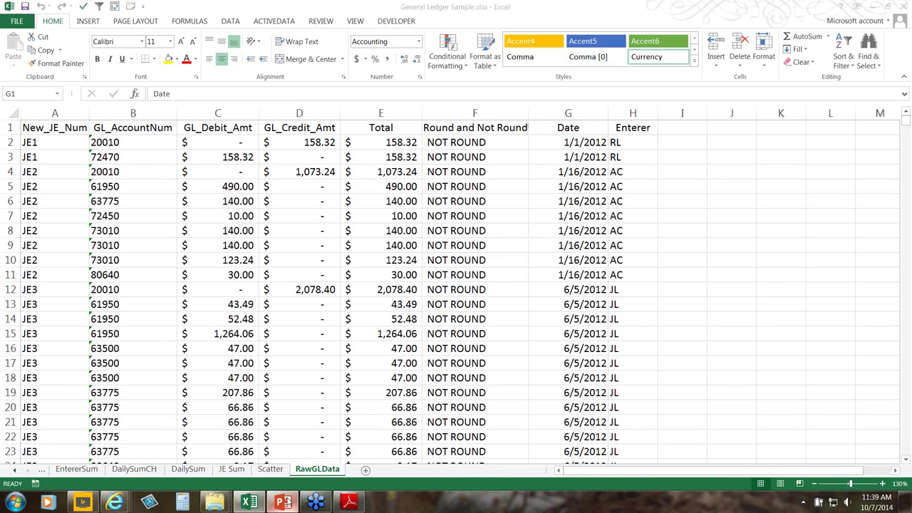
Switch to the PowerPoint presentation and start the slide show from slide 25, Specific Tests Based on the 5 Ws.
left_click(285, 503)
left_click(177, 447)
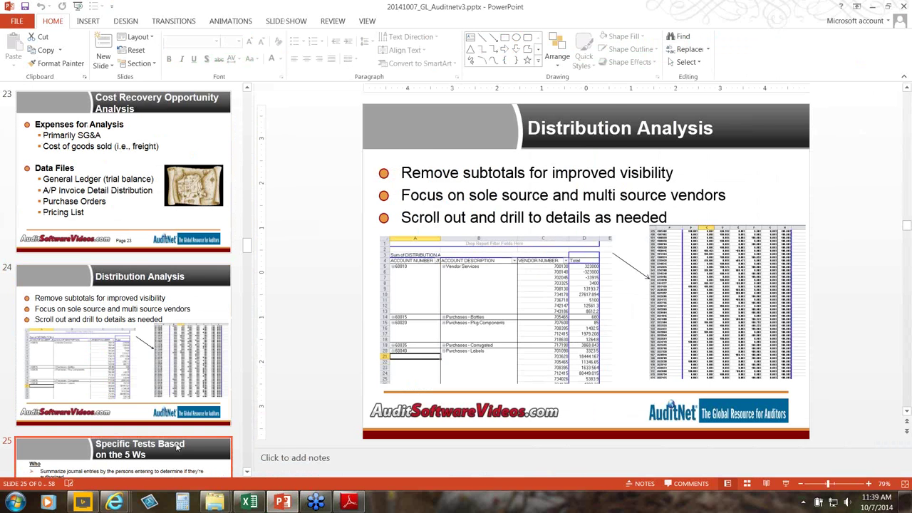
left_click(787, 483)
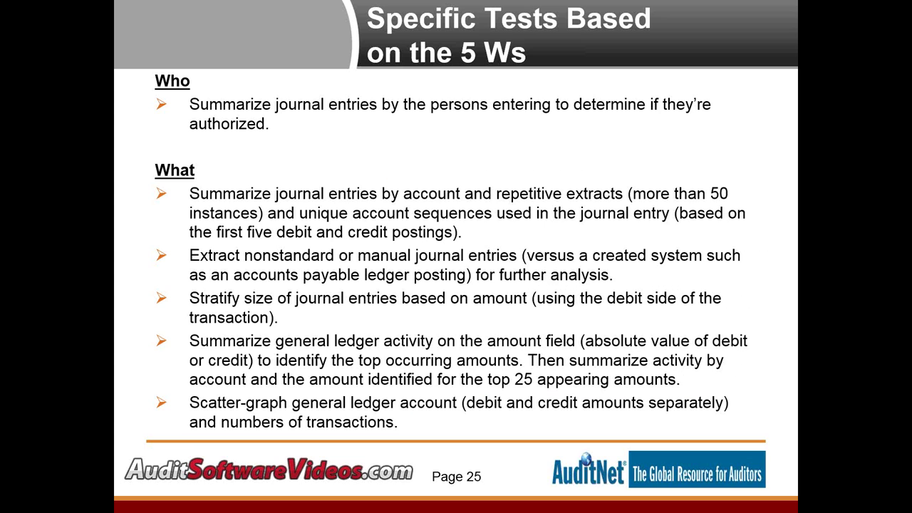
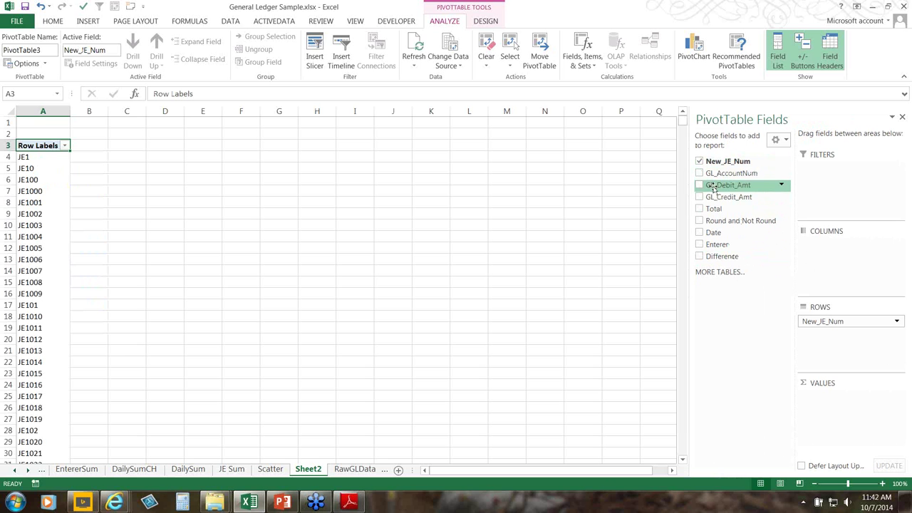
Add the sums of GL_Debit_Amt and GL_Credit_Amt to the journal entry PivotTable and remove GL_Credit_Amt again.
left_click(699, 184)
left_click(699, 197)
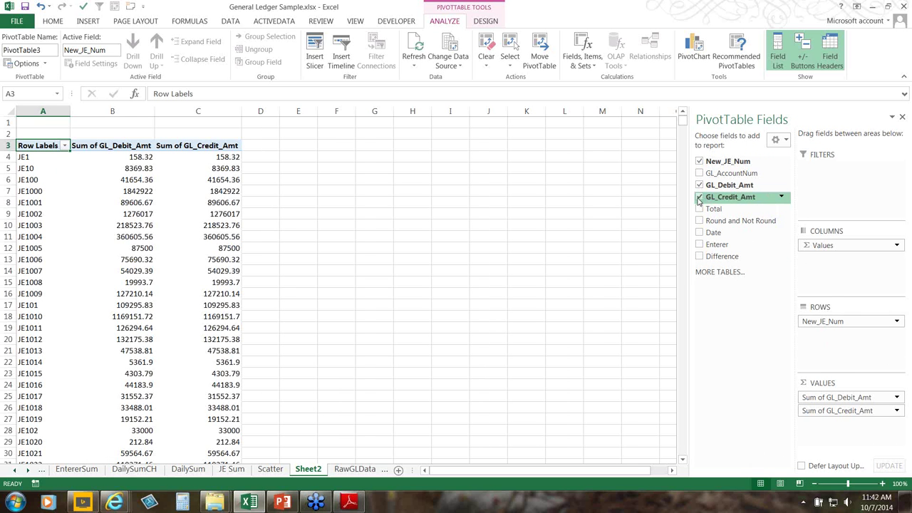
left_click(699, 198)
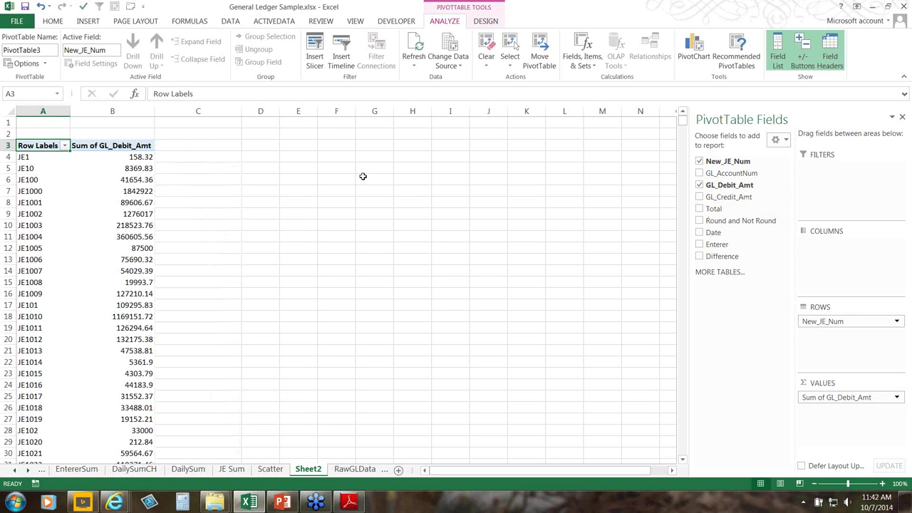
Select the whole PivotTable including its headings and return to the single debit amount of JE1002.
left_click(128, 210)
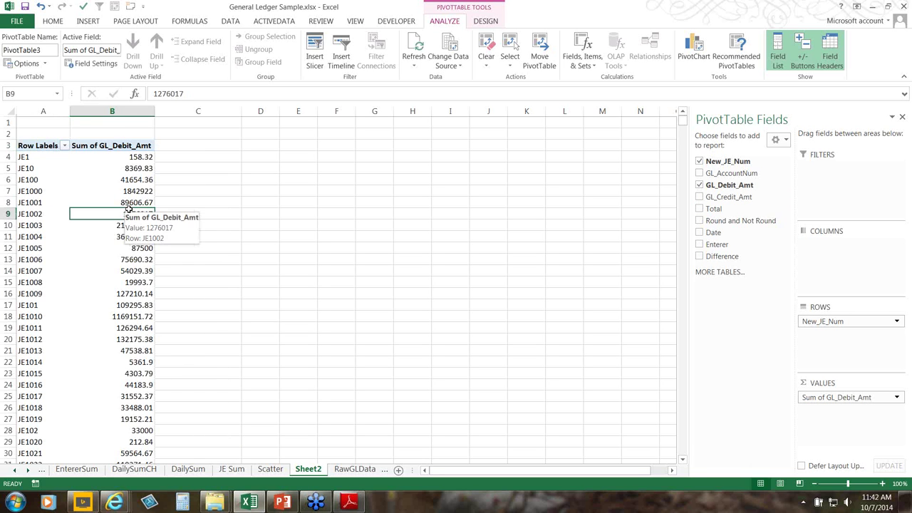
key("ctrl+a")
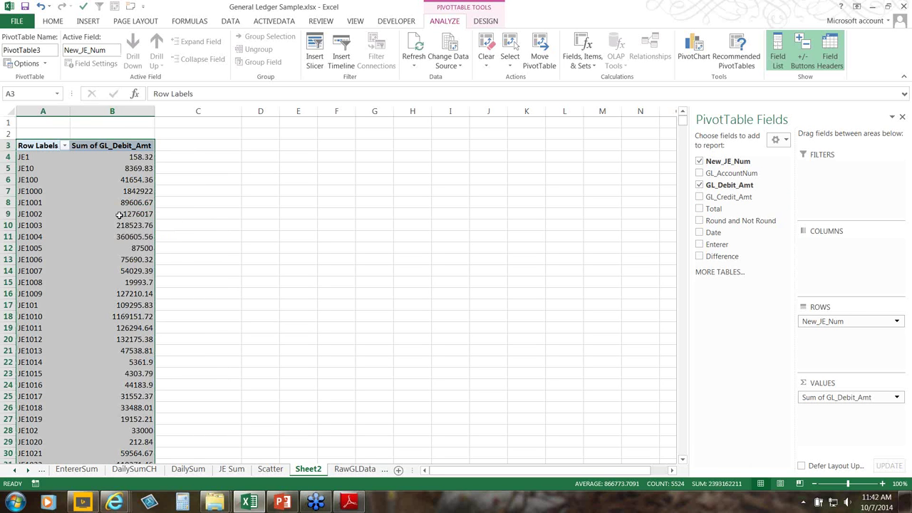
left_click(123, 212)
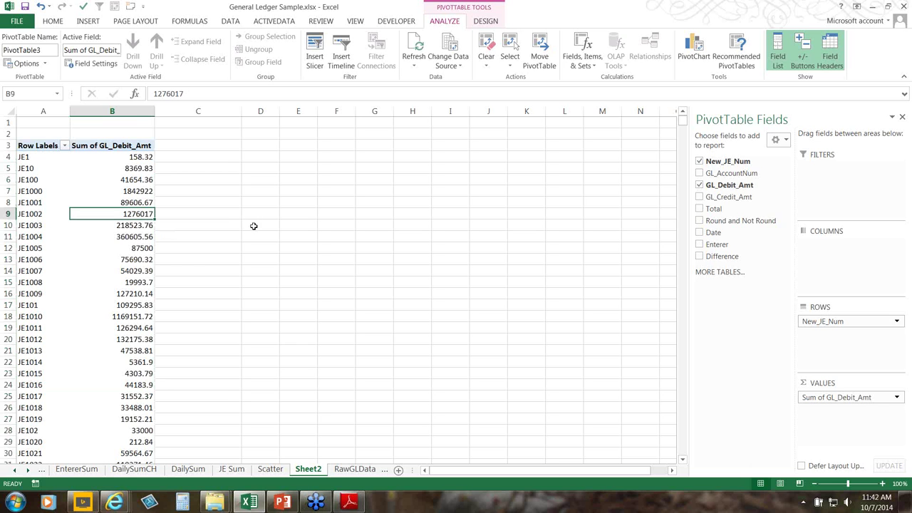
Write the selection shortcut as a note in cells D10 to D12 with the entries Ctrl, Shift and *.
left_click(253, 225)
type("Ctrl")
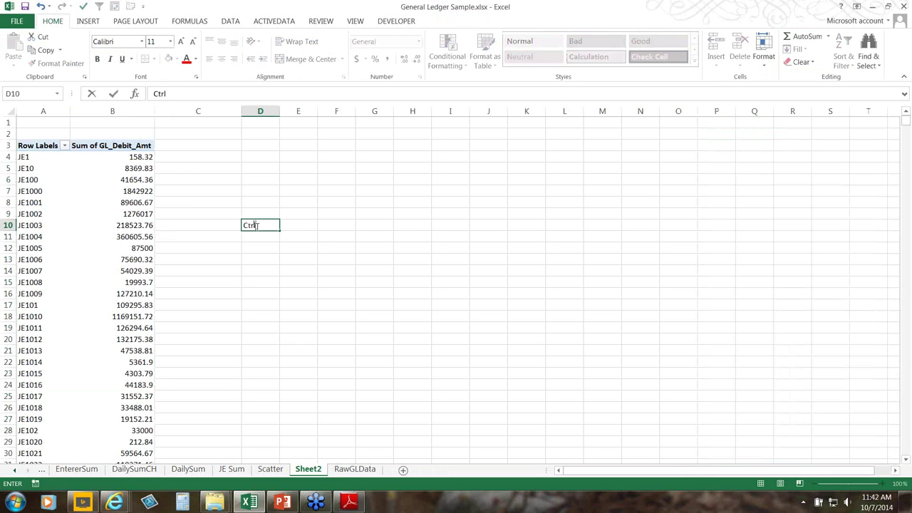
key("Return")
type("Shift")
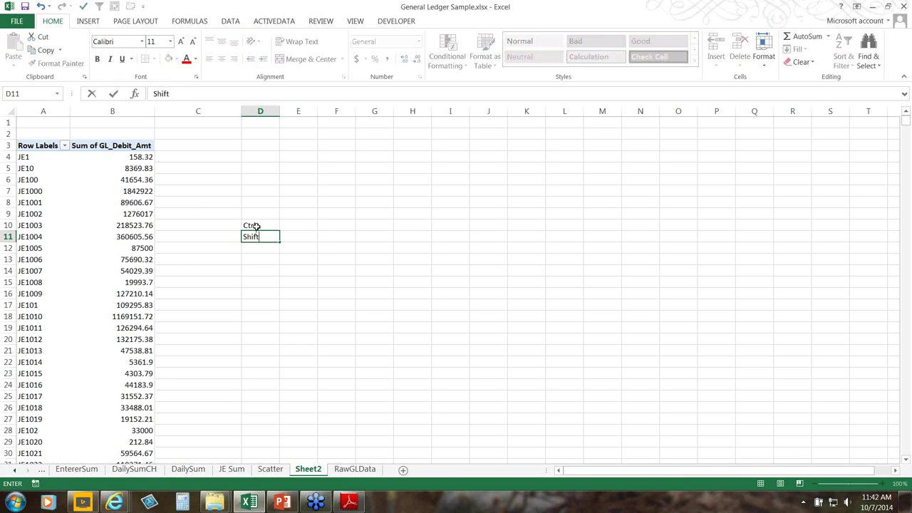
key("Return")
type("*")
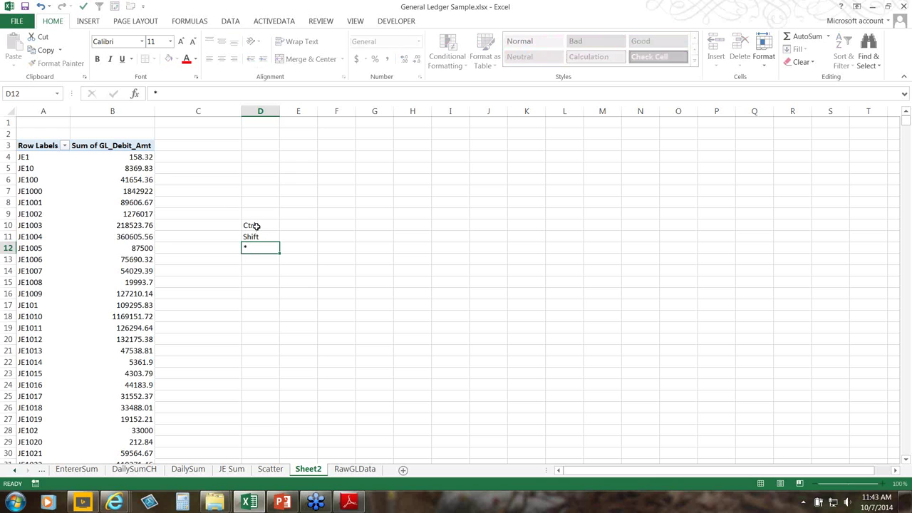
Clear the shortcut note from cells D10 to D12.
key("Up")
key("Up")
key("Up")
key("Down")
key("shift+Down")
key("shift+Down")
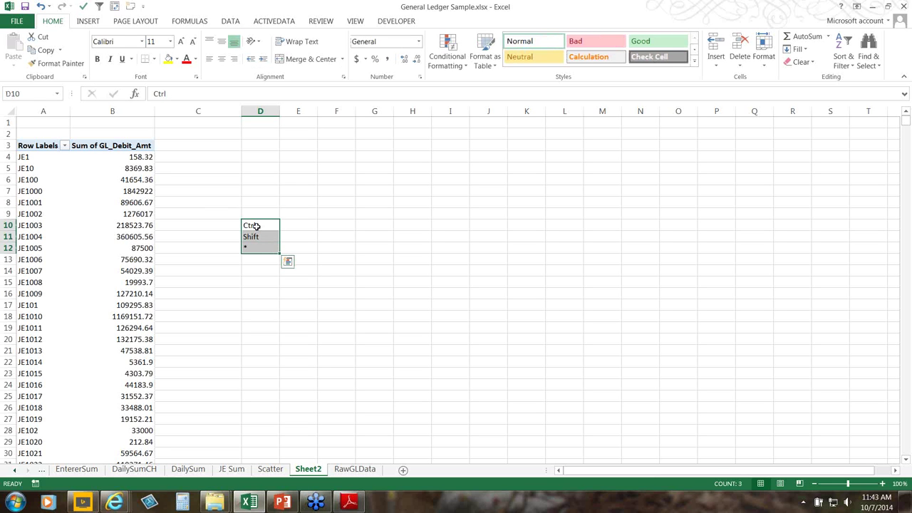
key("Delete")
Copy the entire journal entry PivotTable and paste it starting at cell D3.
left_click(127, 237)
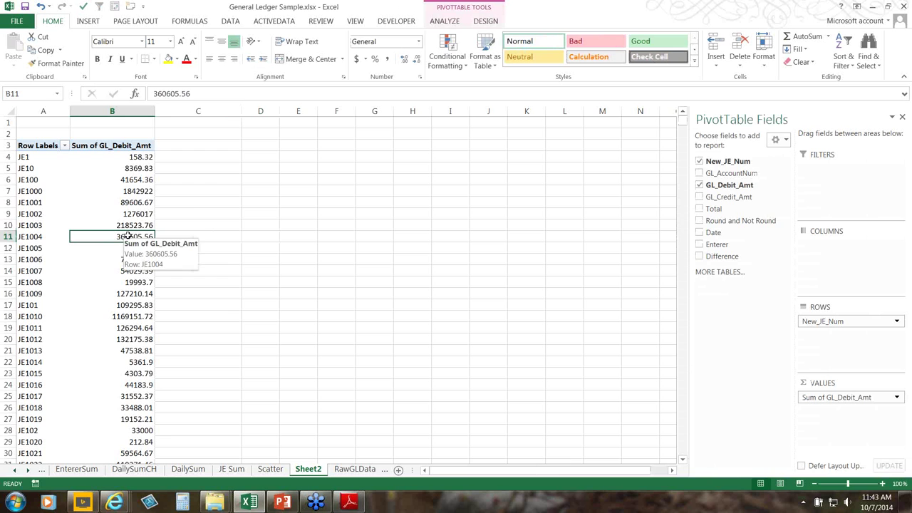
key("ctrl+a")
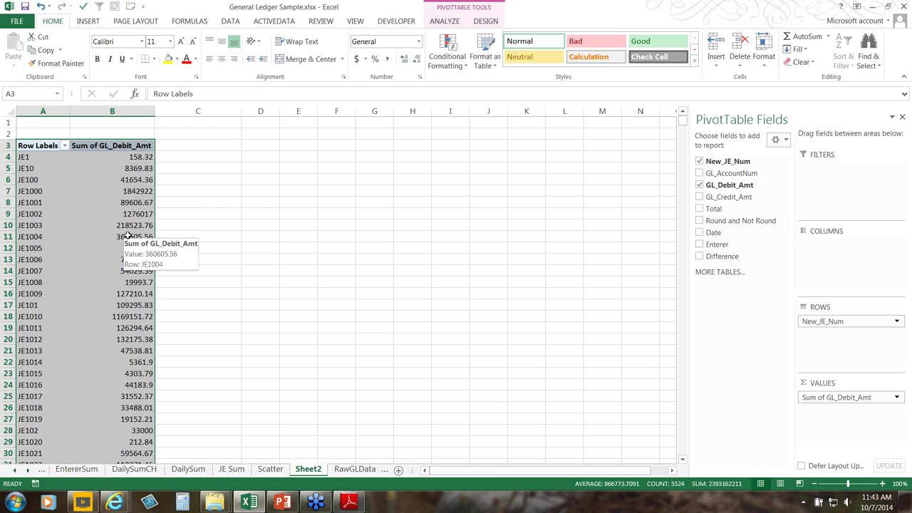
key("ctrl+c")
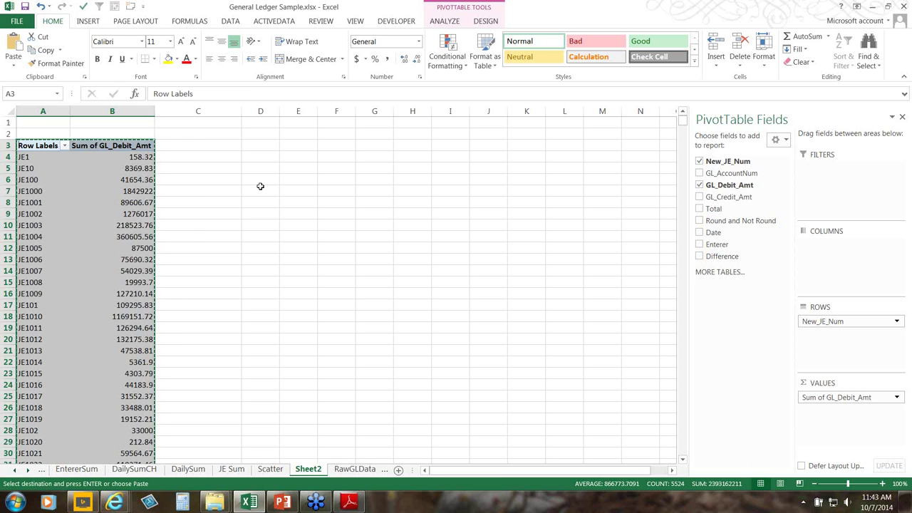
left_click(270, 145)
key("ctrl+v")
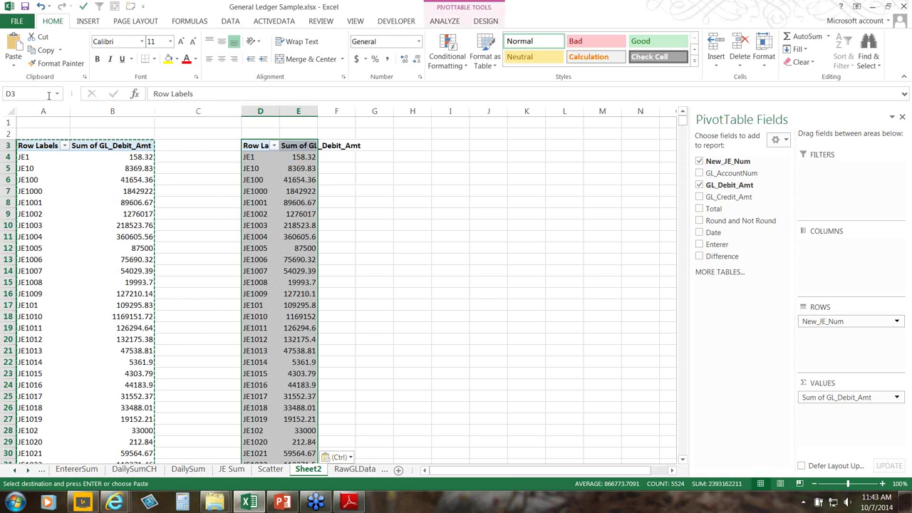
Convert the pasted copy in columns D and E to plain values and select column D.
left_click(13, 65)
left_click(14, 141)
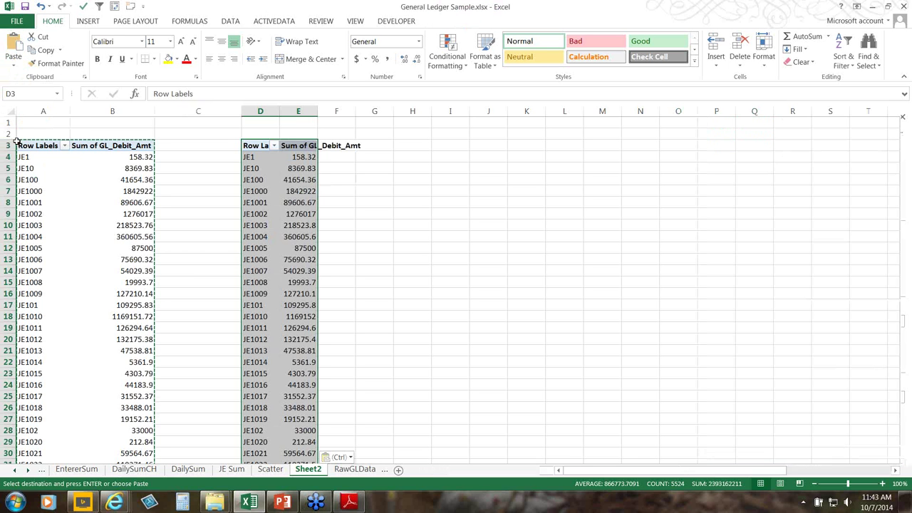
left_click(13, 65)
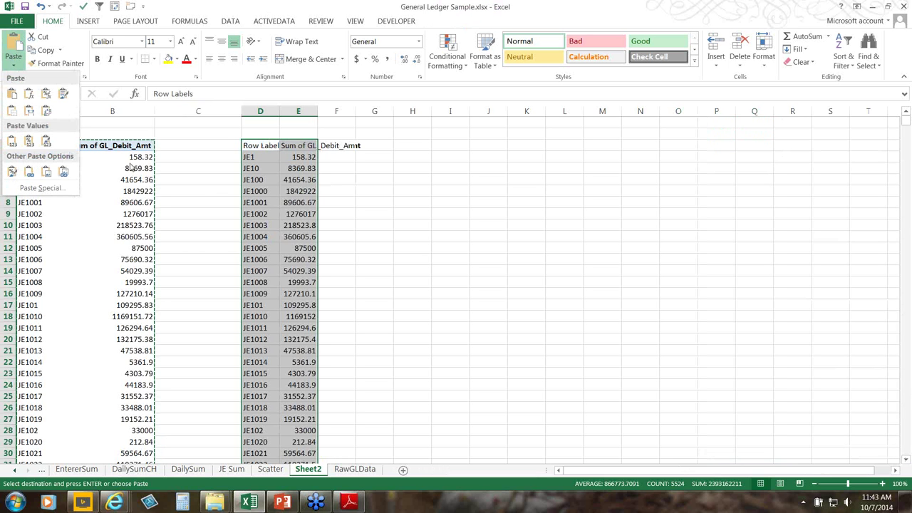
left_click(277, 112)
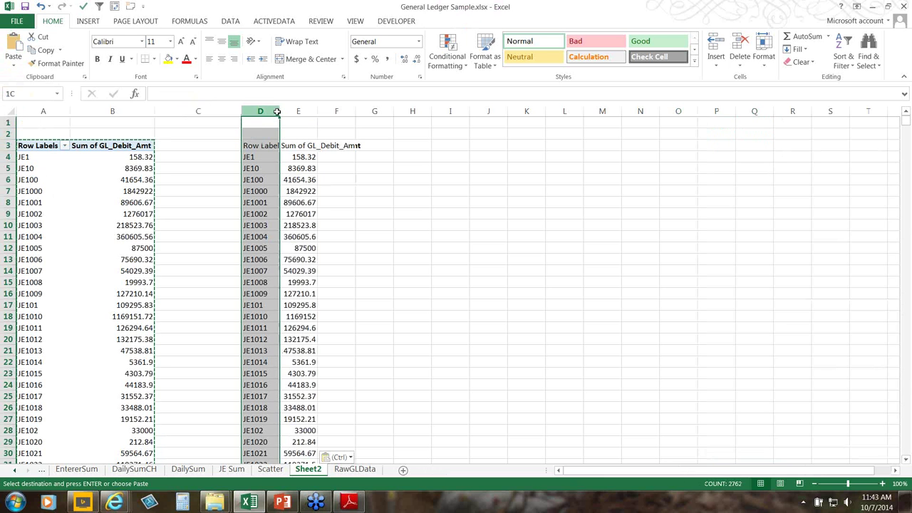
Widen columns D and E and create a PivotTable from range D3:E2763 on a new worksheet.
left_click_drag(277, 112, 355, 111)
left_click(377, 158)
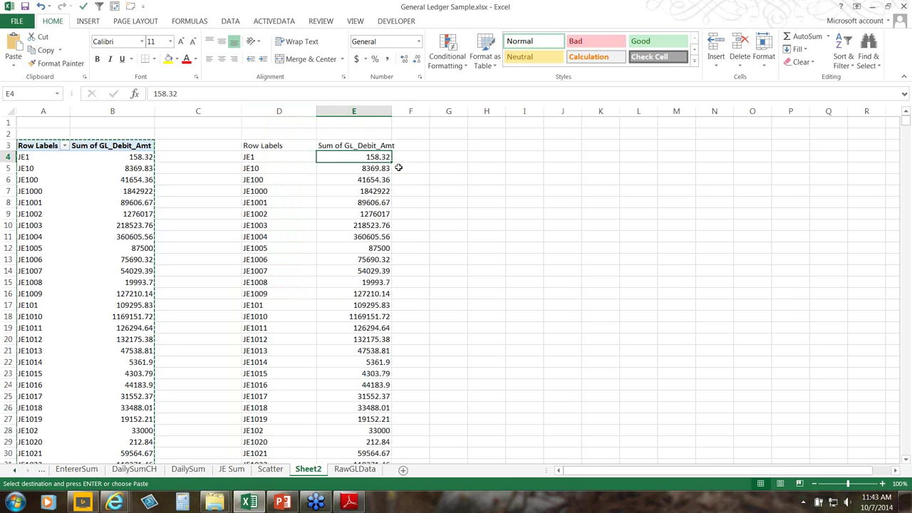
left_click_drag(282, 147, 341, 158)
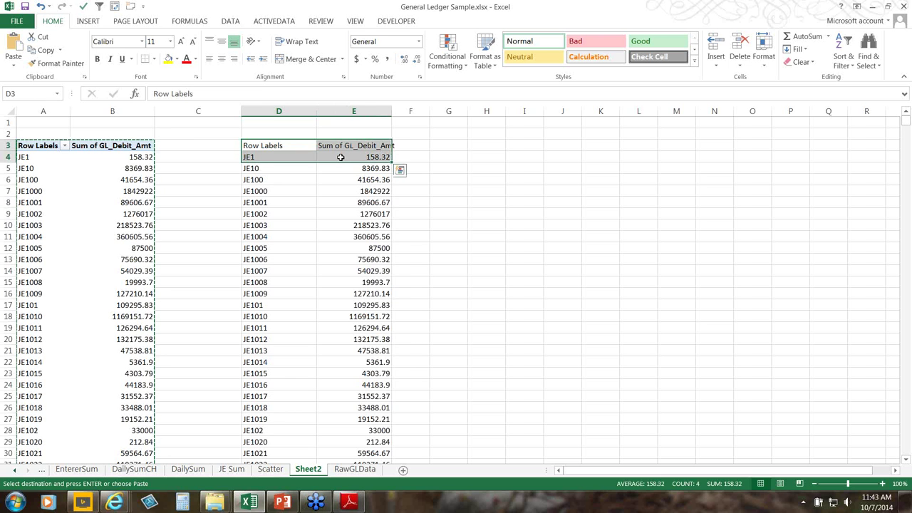
key("ctrl+shift+Down")
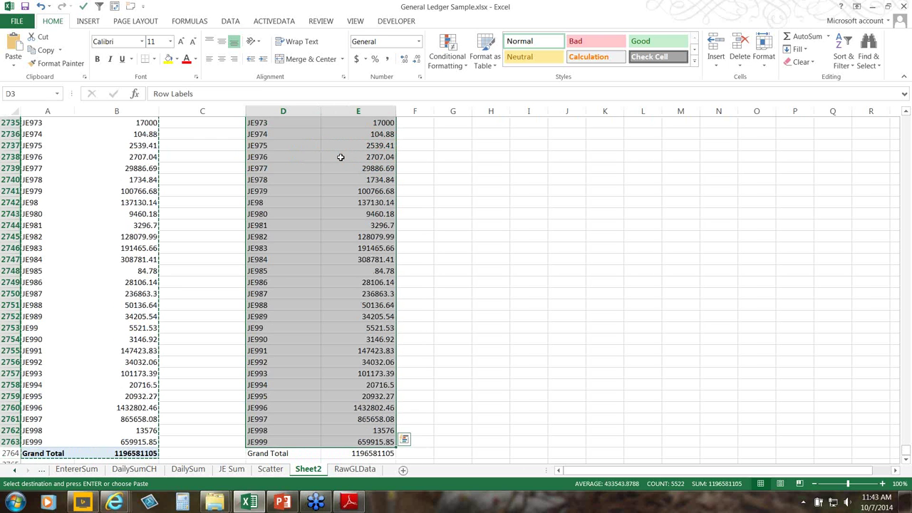
left_click(89, 23)
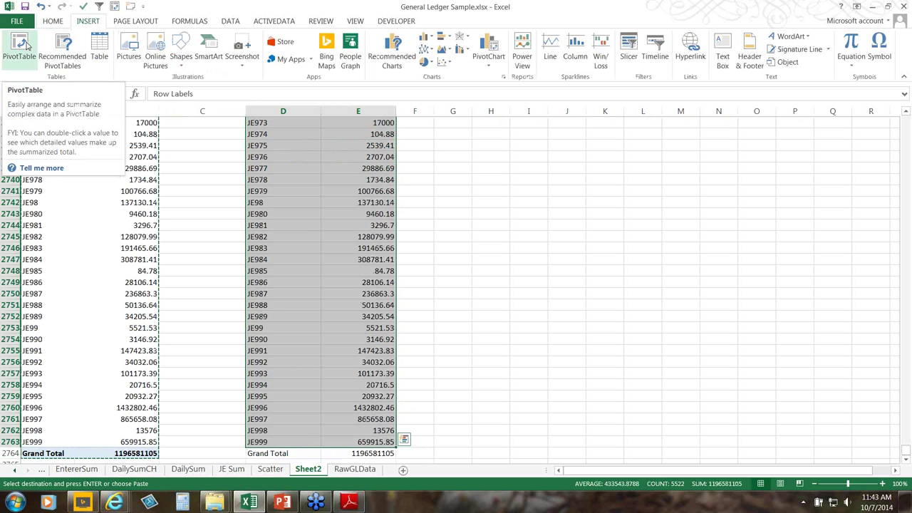
left_click(27, 46)
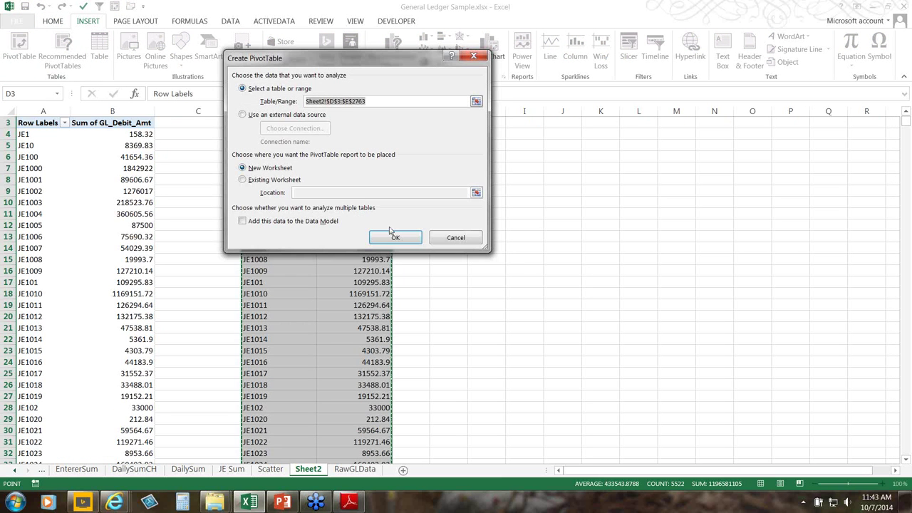
left_click(394, 238)
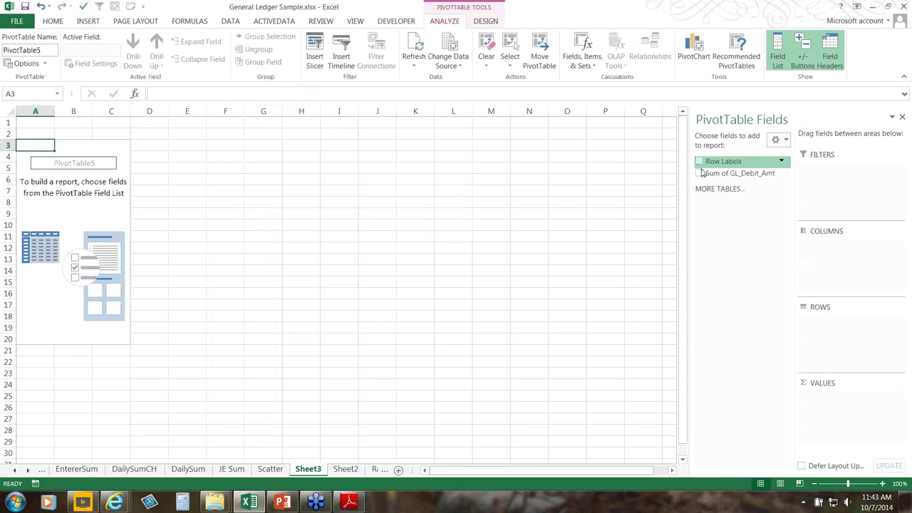
Place Sum of GL_Debit_Amt in both the rows and values of the PivotTable and summarize the value by Count.
left_click_drag(720, 178, 826, 328)
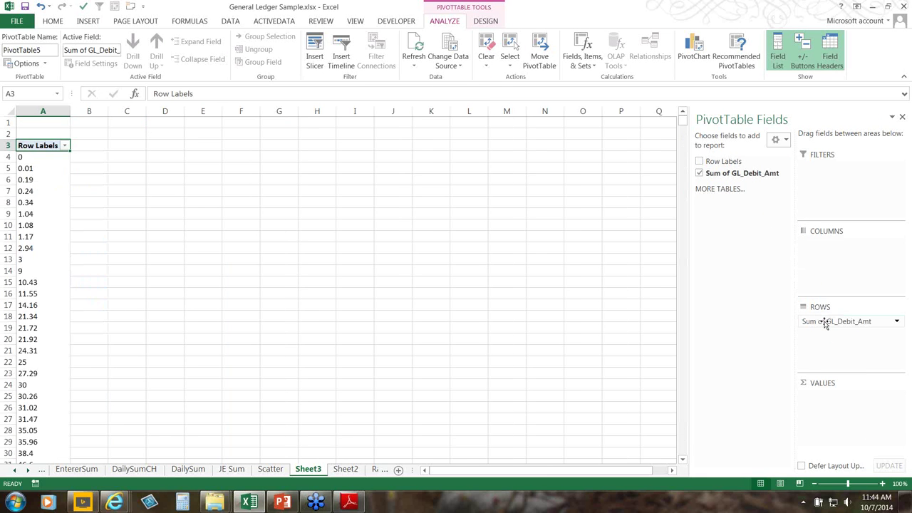
left_click_drag(761, 173, 827, 403)
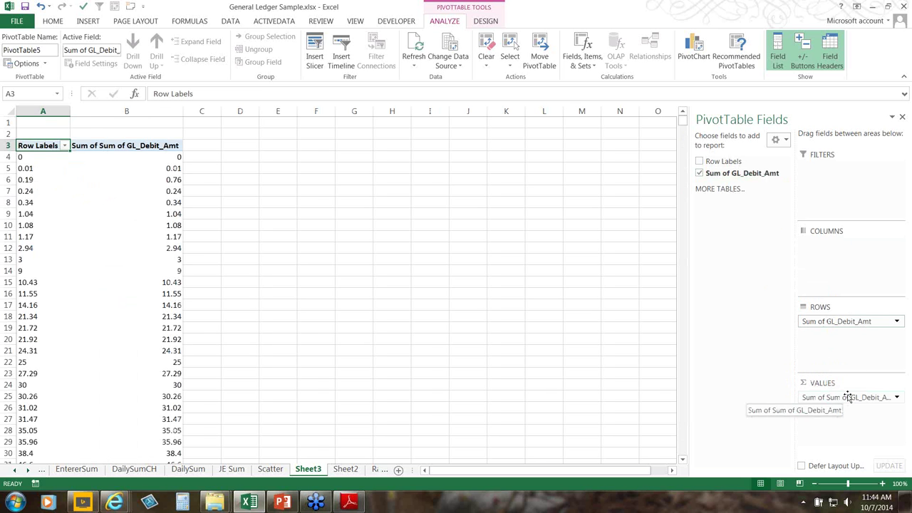
left_click(897, 396)
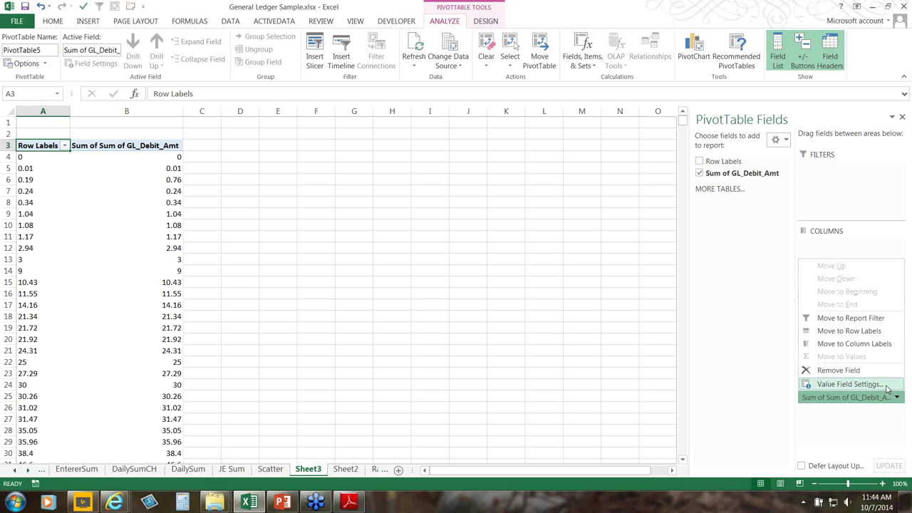
left_click(886, 387)
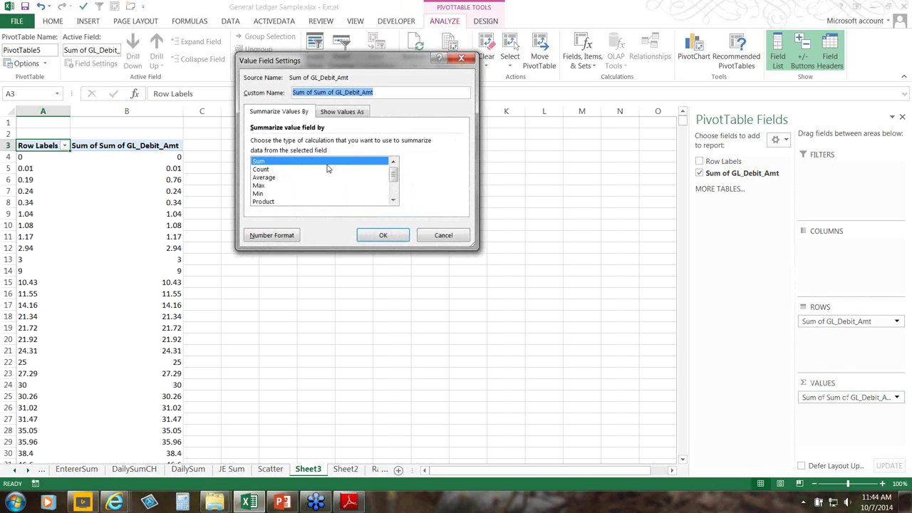
left_click(261, 170)
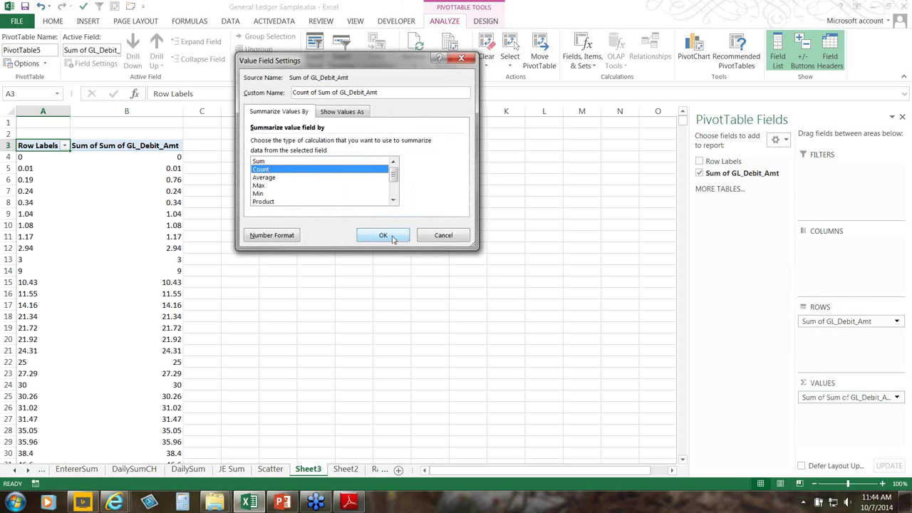
Format the count values as Number with zero decimal places, a 1000 separator and negatives in parentheses.
left_click(271, 235)
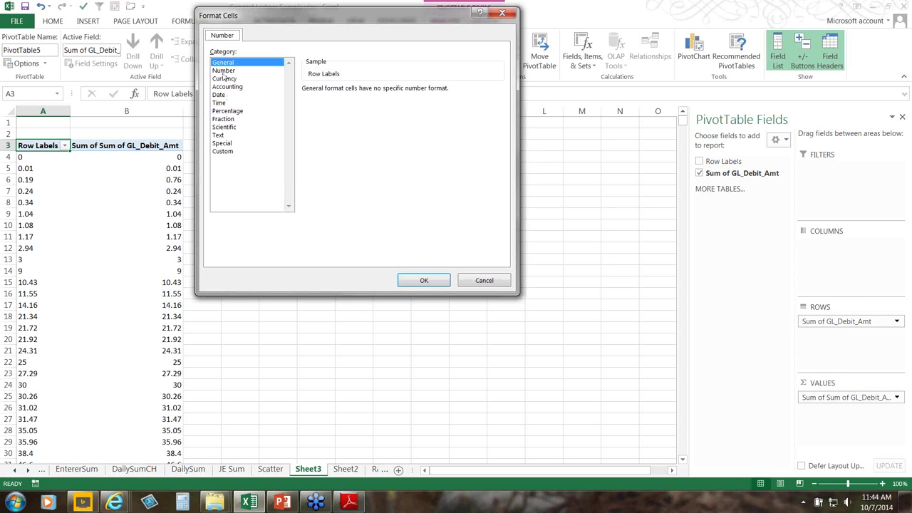
left_click(223, 71)
left_click(314, 146)
left_click(314, 106)
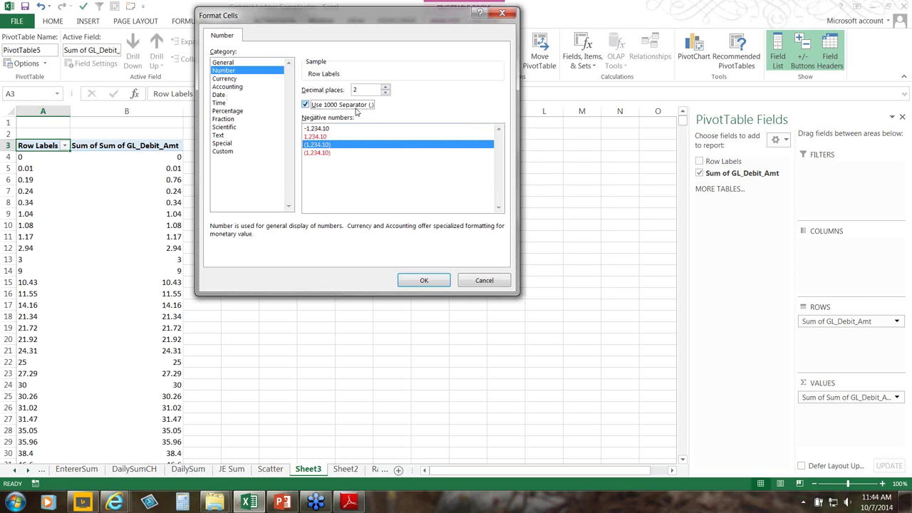
left_click(385, 94)
left_click(385, 94)
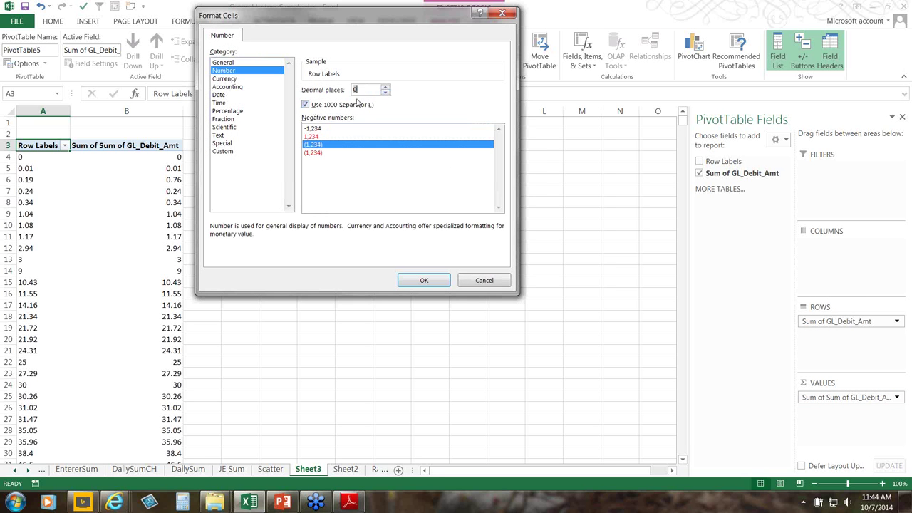
left_click(428, 281)
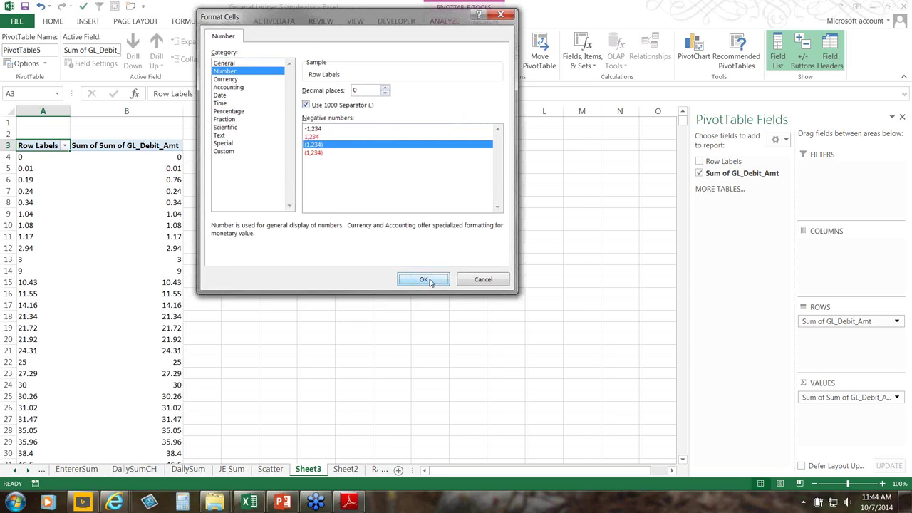
left_click(394, 236)
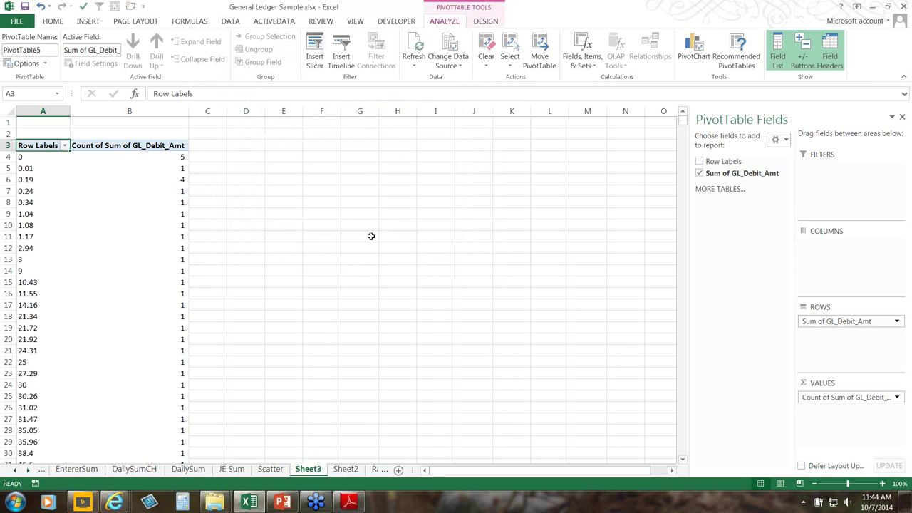
Sort the PivotTable's row labels from largest to smallest.
left_click_drag(686, 122, 288, 250)
left_click(65, 146)
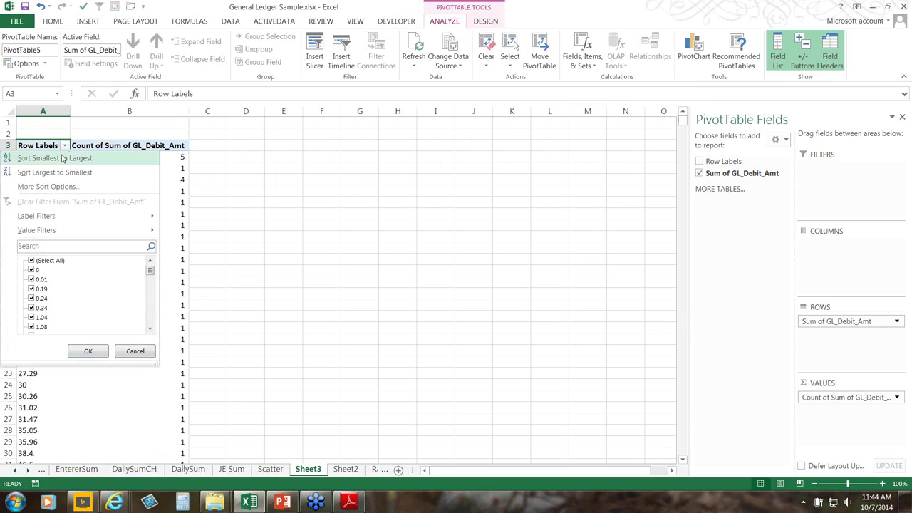
left_click(62, 175)
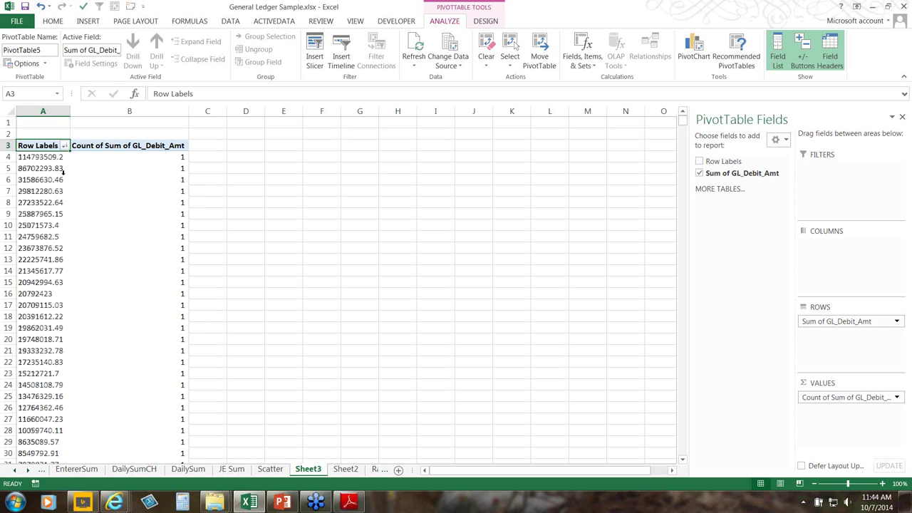
Sort the PivotTable rows in descending order by Count of Sum of GL_Debit_Amt.
left_click(64, 146)
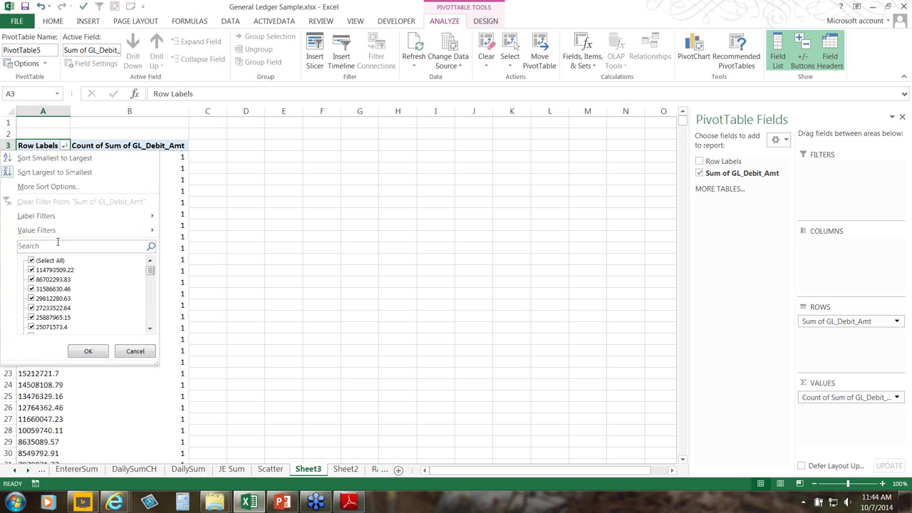
left_click(48, 187)
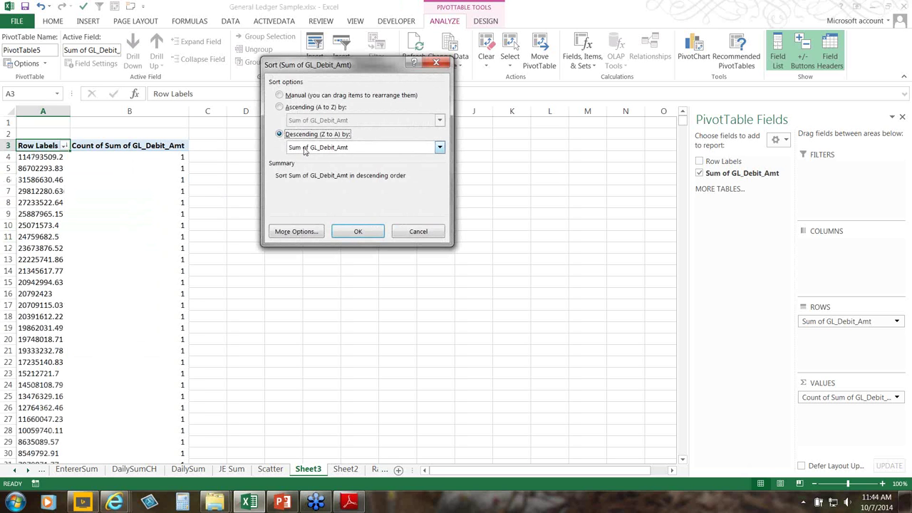
left_click(305, 150)
left_click(308, 164)
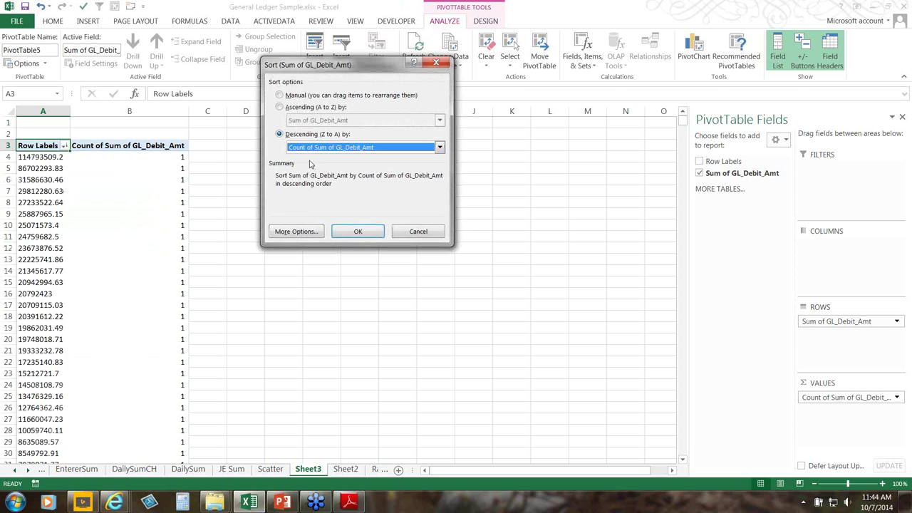
left_click(357, 234)
left_click(354, 233)
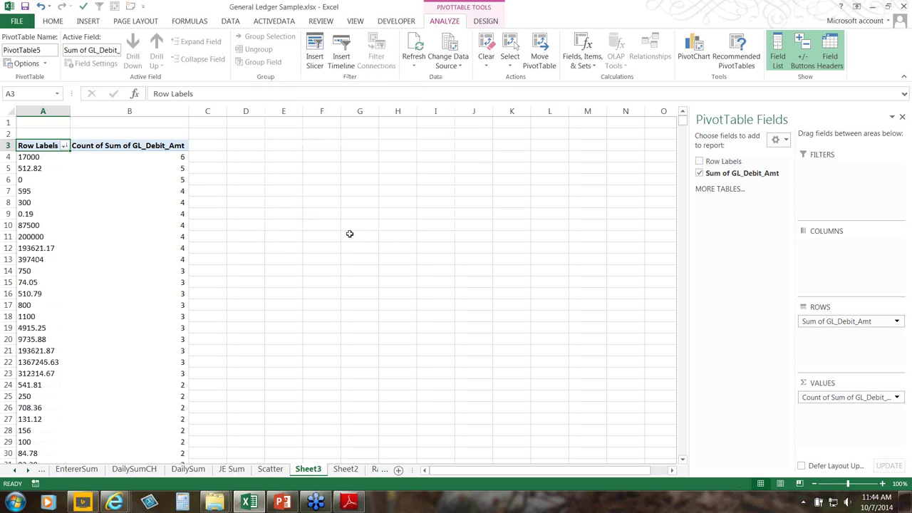
Make the 17000 row in cells A4 to B4 bold with a yellow fill.
left_click_drag(44, 156, 116, 155)
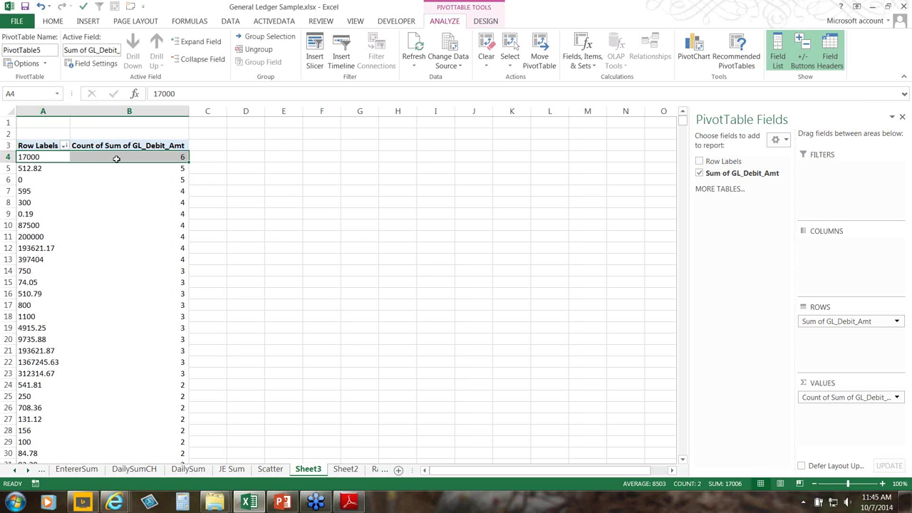
left_click(60, 22)
left_click(168, 59)
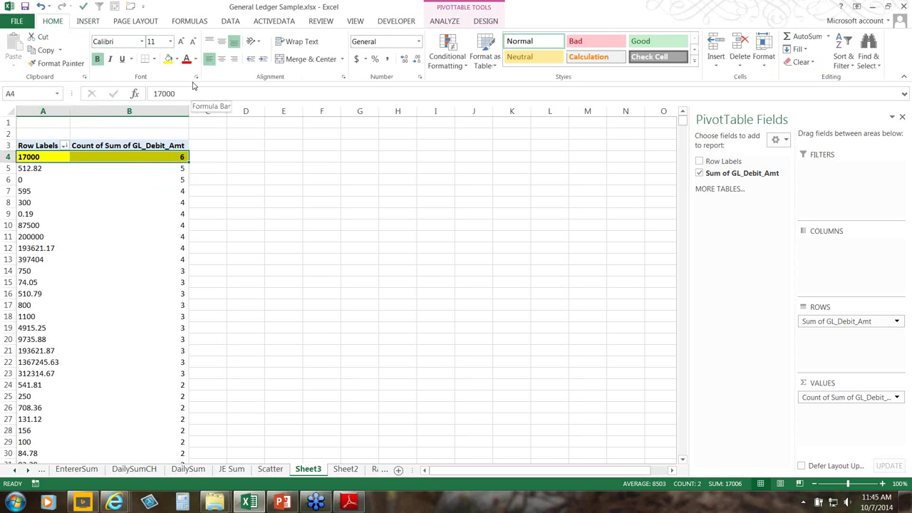
left_click(199, 179)
Drill down into the count for 17000 to examine its journal entries, and delete the resulting detail sheet.
left_click(179, 157)
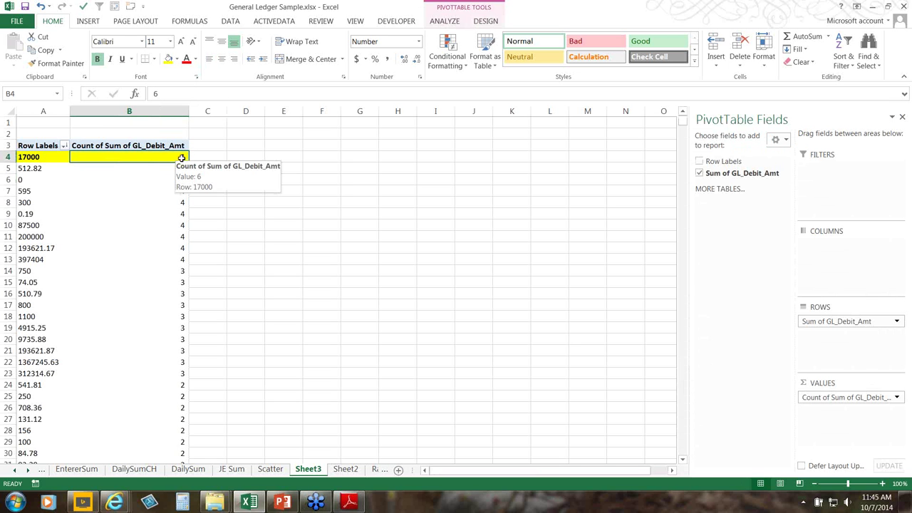
double_click(179, 157)
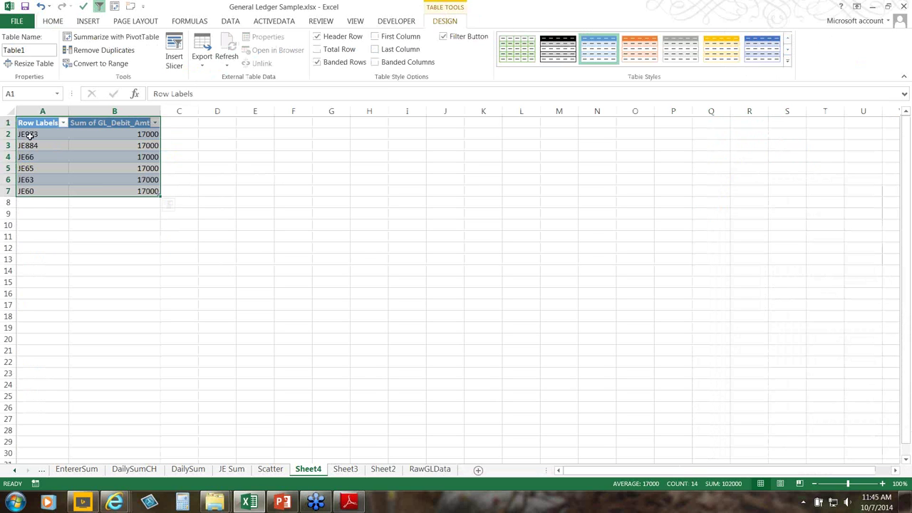
left_click_drag(31, 133, 31, 190)
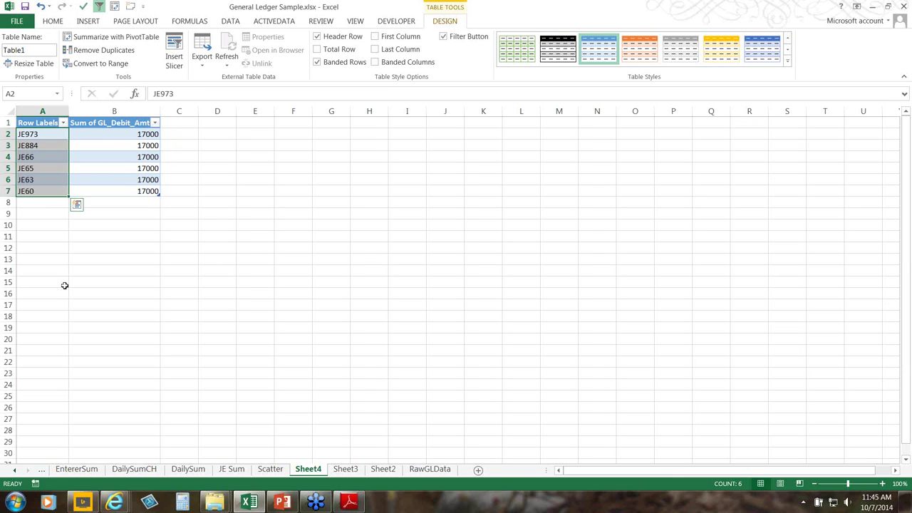
right_click(307, 472)
left_click(336, 331)
left_click(436, 280)
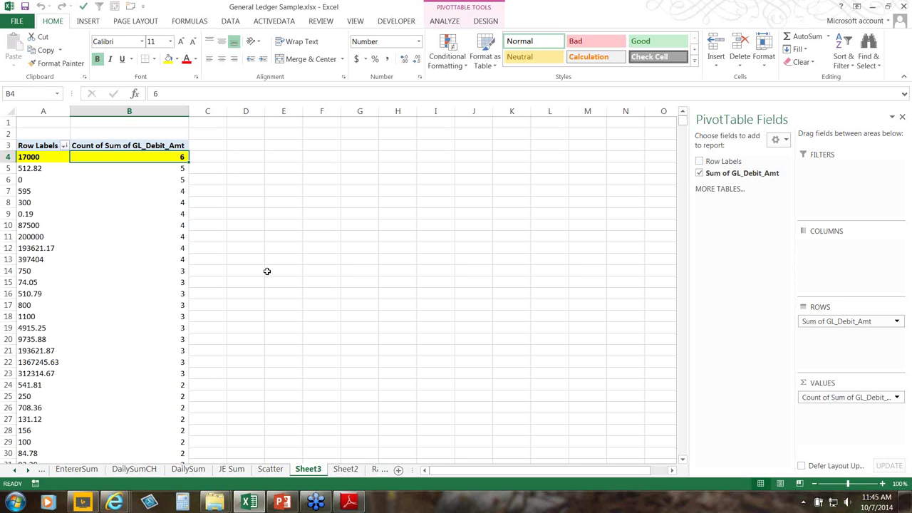
left_click_drag(682, 123, 682, 123)
left_click(65, 145)
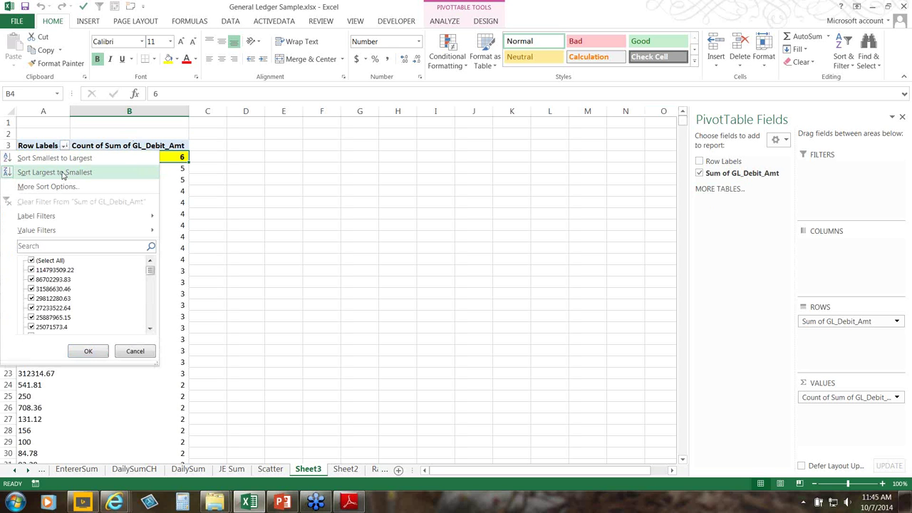
left_click(135, 351)
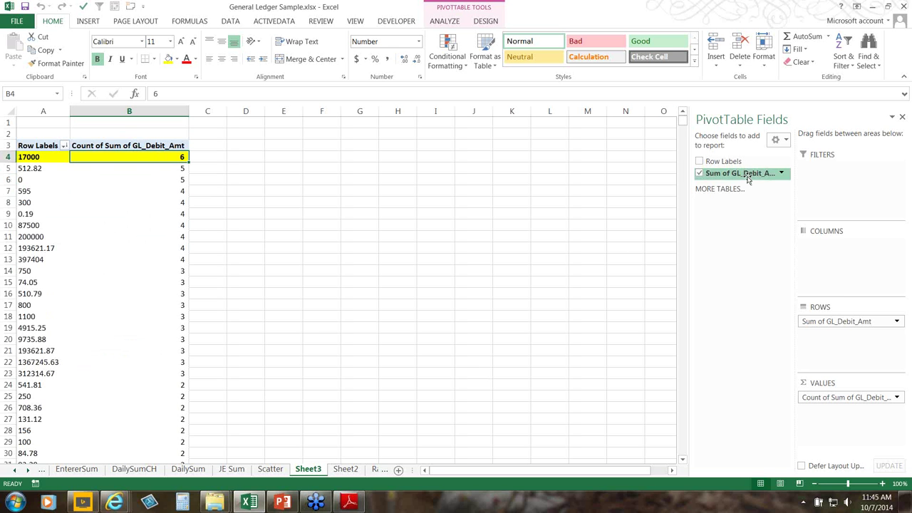
Add Sum of GL_Debit_Amt as a second, summed value and apply comma formatting to column C.
left_click_drag(748, 175, 837, 418)
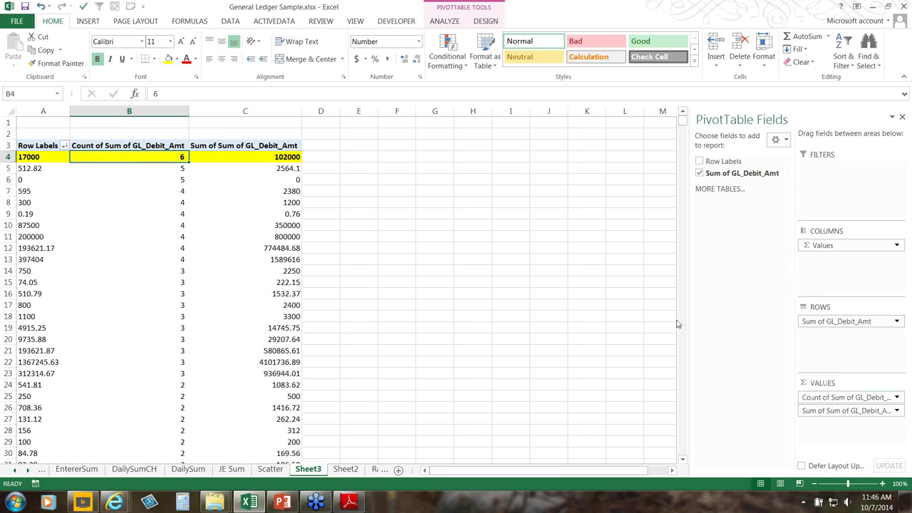
left_click(41, 148)
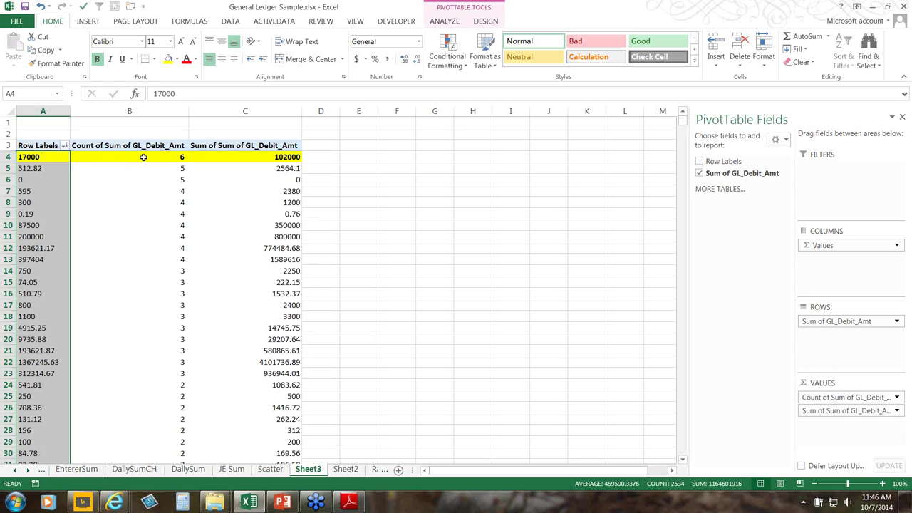
left_click(141, 152)
left_click(237, 153)
left_click(245, 110)
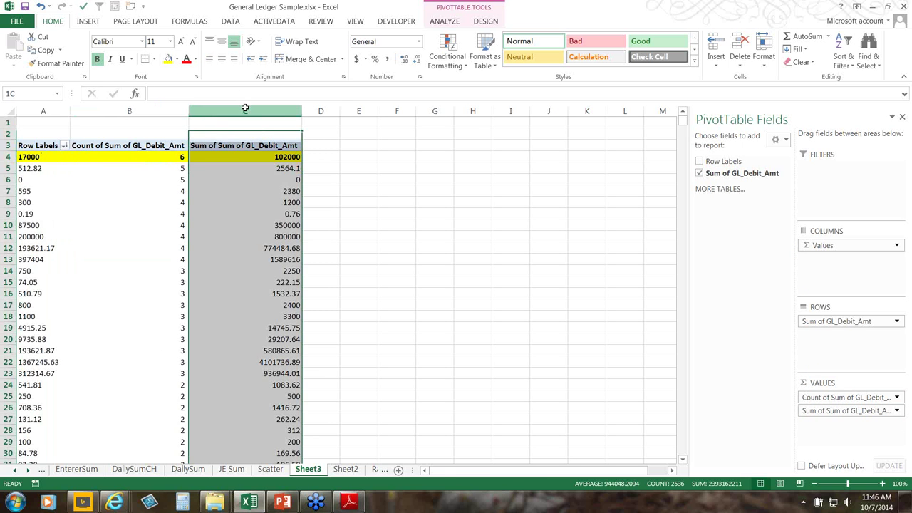
left_click(388, 60)
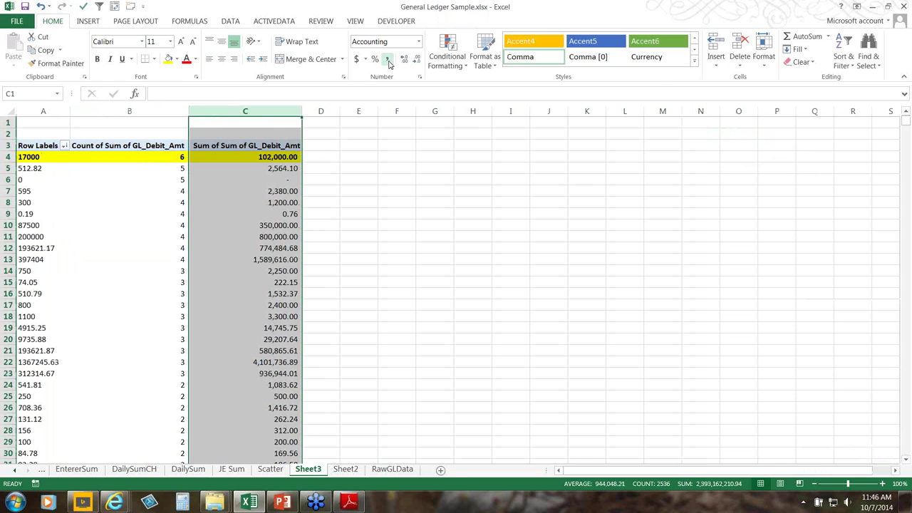
Sort the PivotTable rows in descending order by Sum of Sum of GL_Debit_Amt, reapply comma formatting to column C, and review the largest totals.
left_click(64, 145)
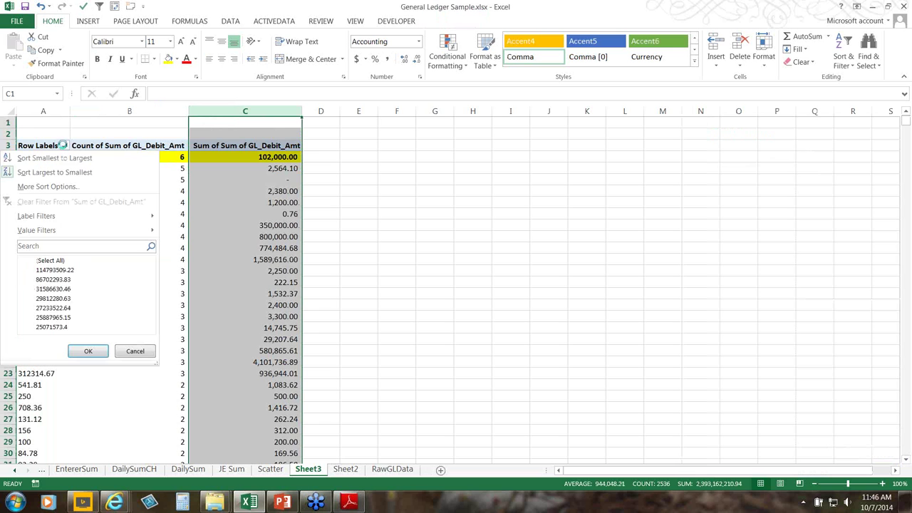
left_click(63, 188)
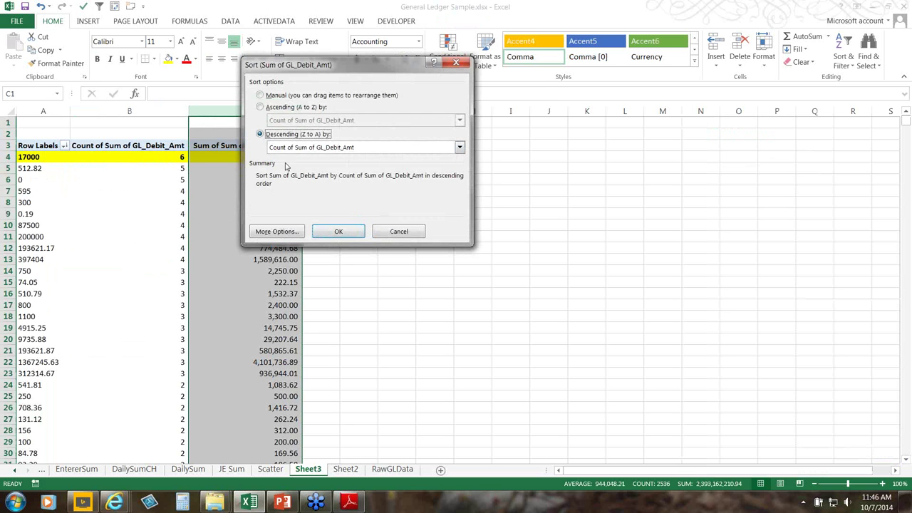
left_click(291, 151)
left_click(294, 176)
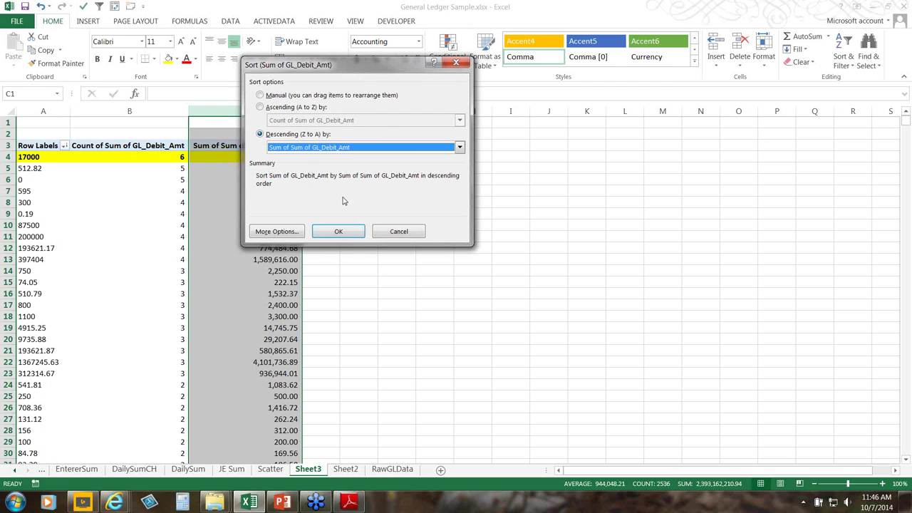
left_click(338, 231)
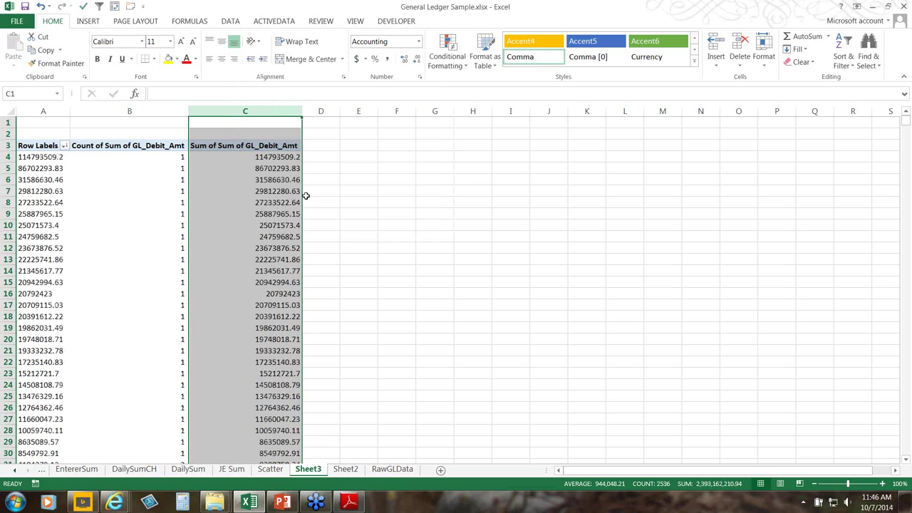
left_click(389, 60)
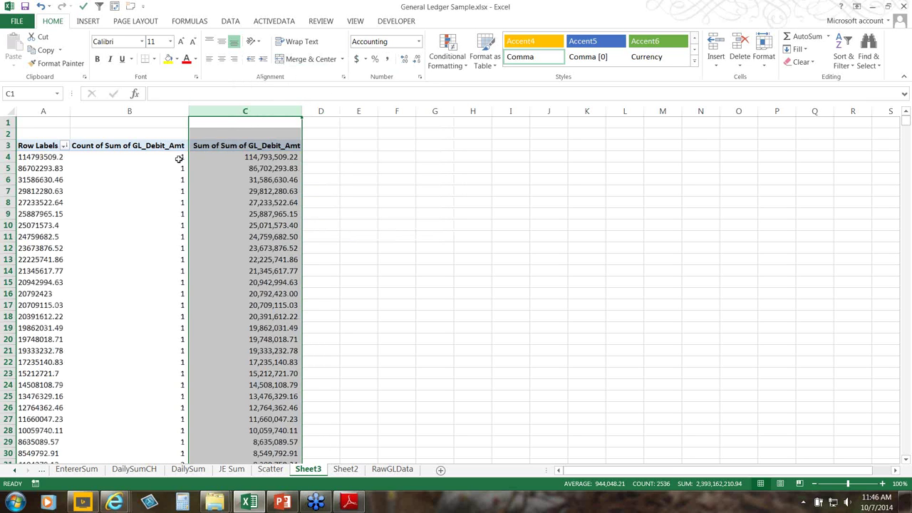
left_click(258, 157)
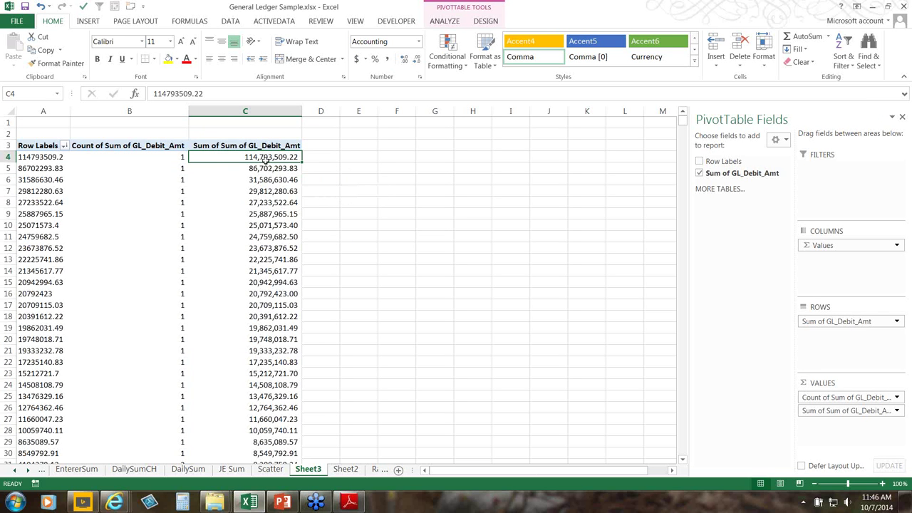
left_click_drag(264, 157, 24, 248)
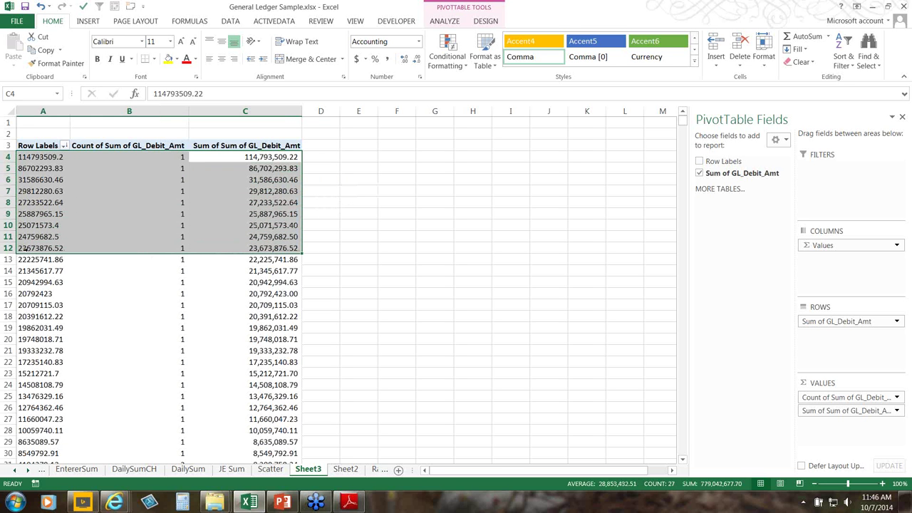
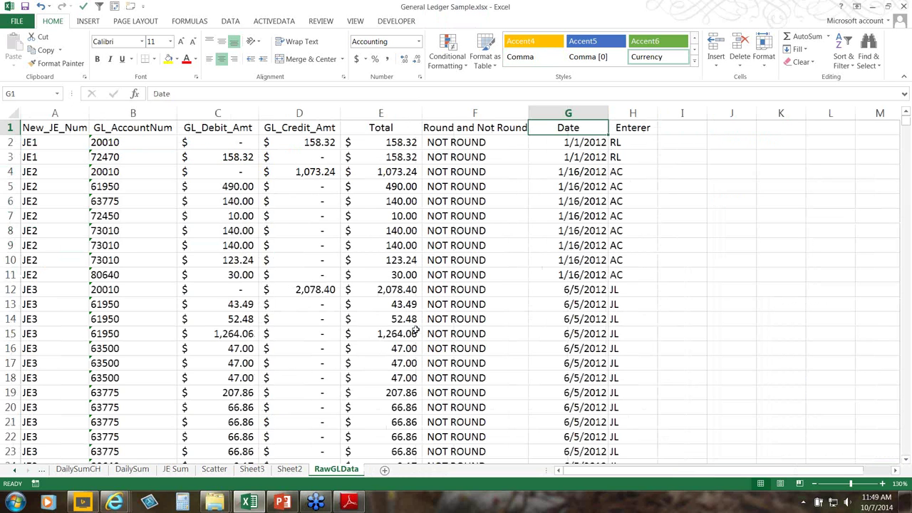
Open the EntererSum sheet and examine the yearly count of debit entries for each enterer.
left_click(91, 23)
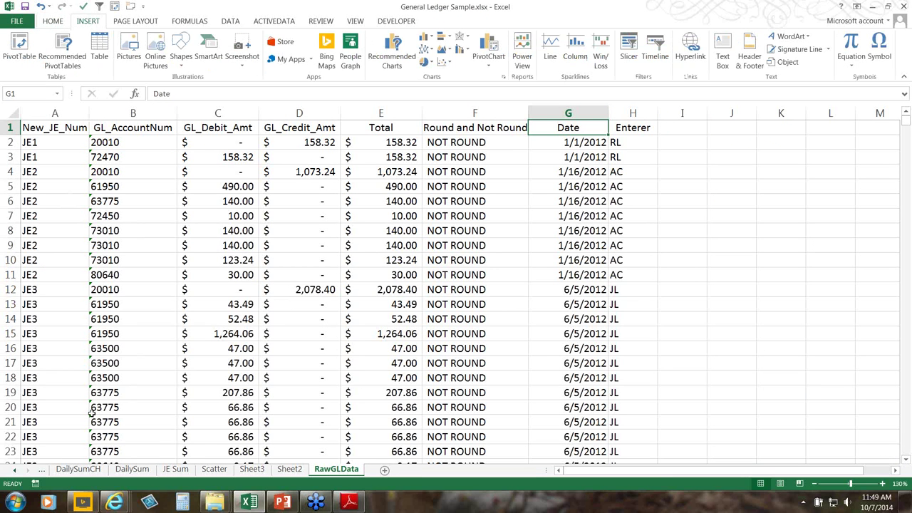
left_click(16, 473)
left_click(15, 473)
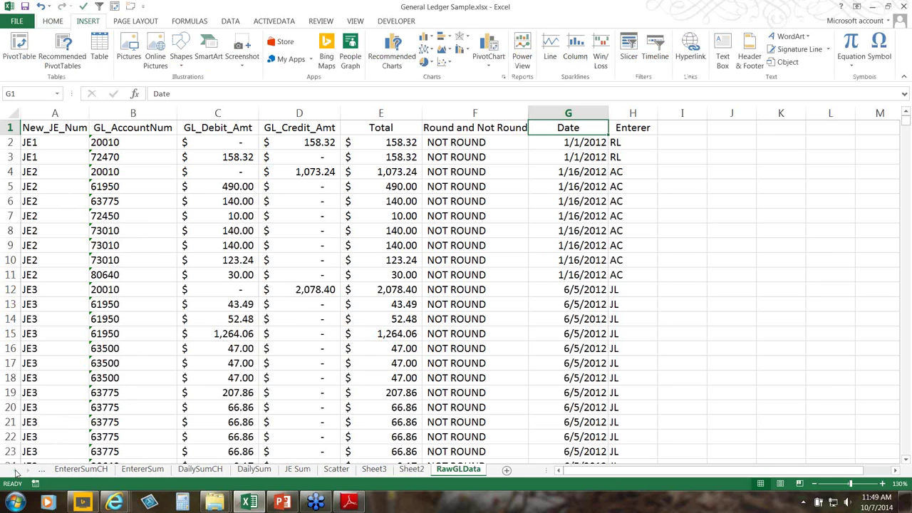
left_click(143, 469)
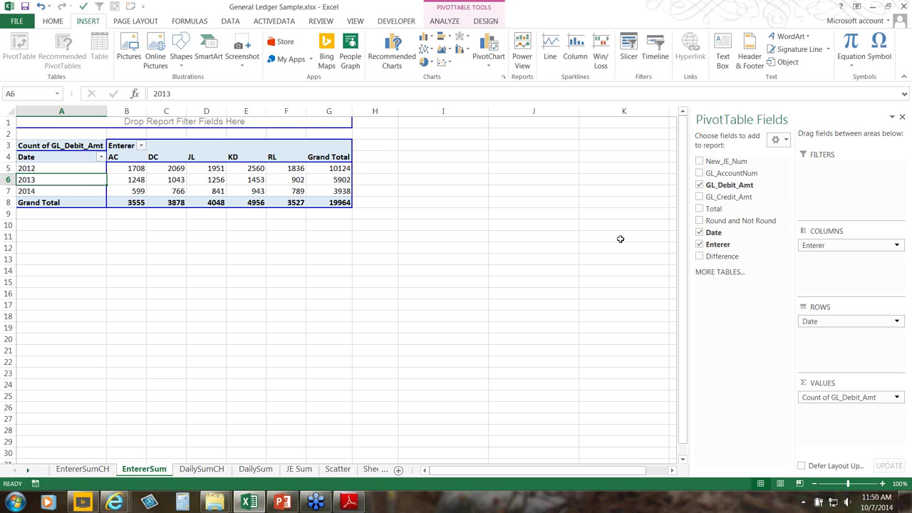
left_click(342, 201)
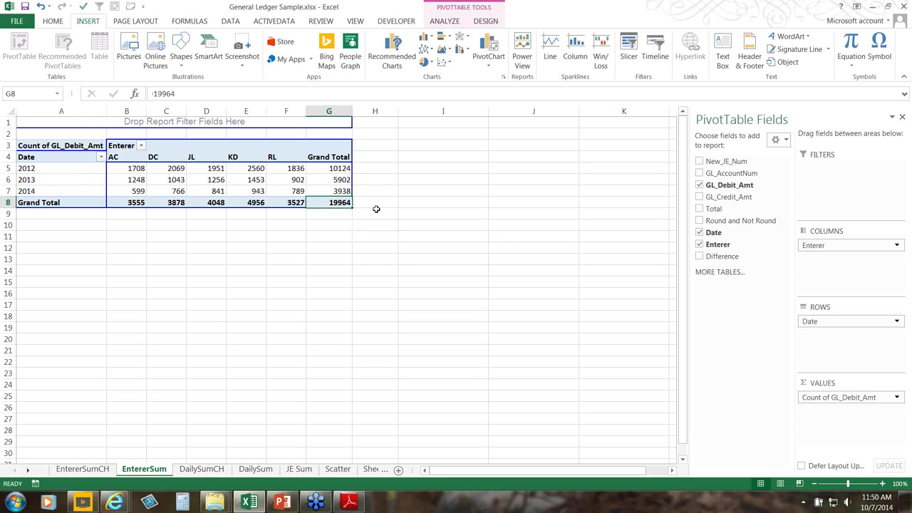
left_click(131, 158)
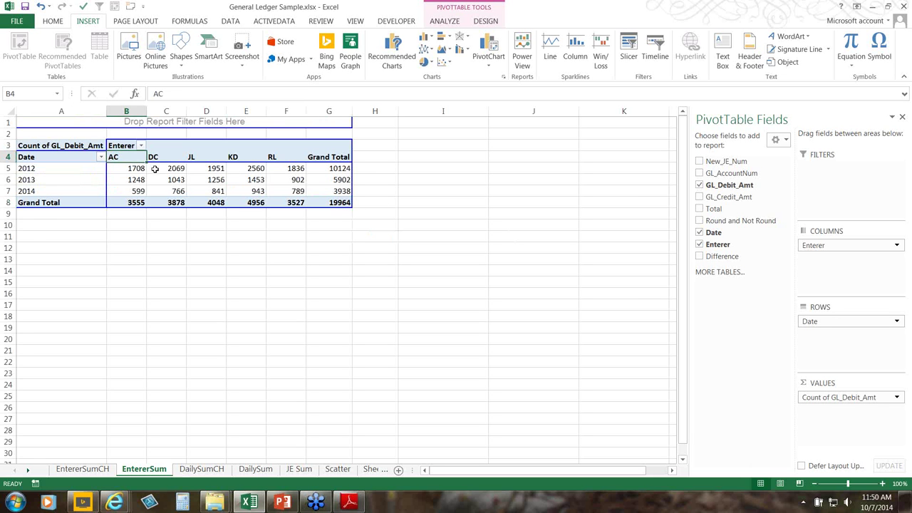
scroll(129, 164, "up", 3, "ctrl")
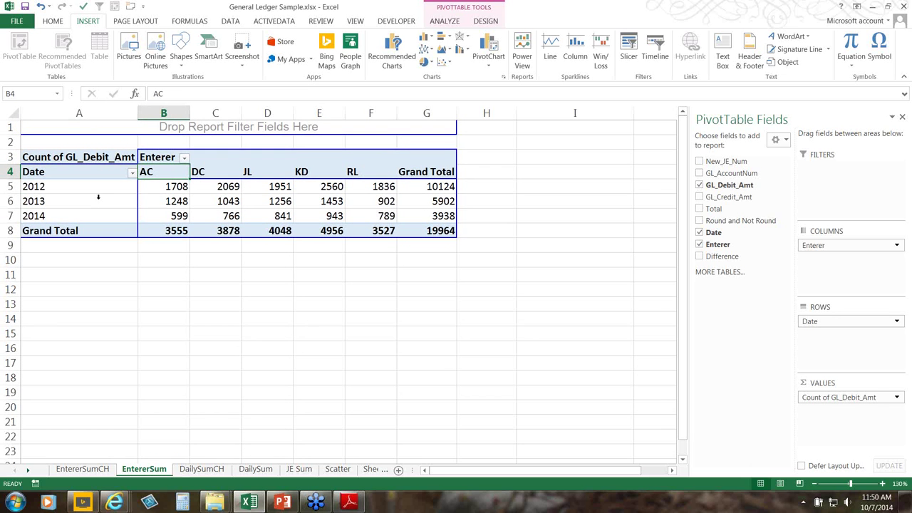
Take the Date field out of the PivotTable rows, add it back, and ungroup it into individual dates.
left_click(81, 197)
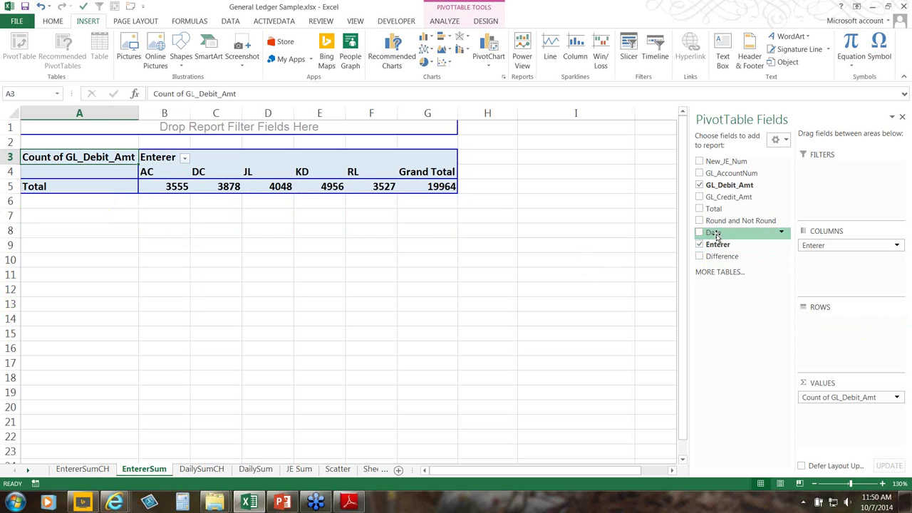
left_click_drag(713, 233, 816, 320)
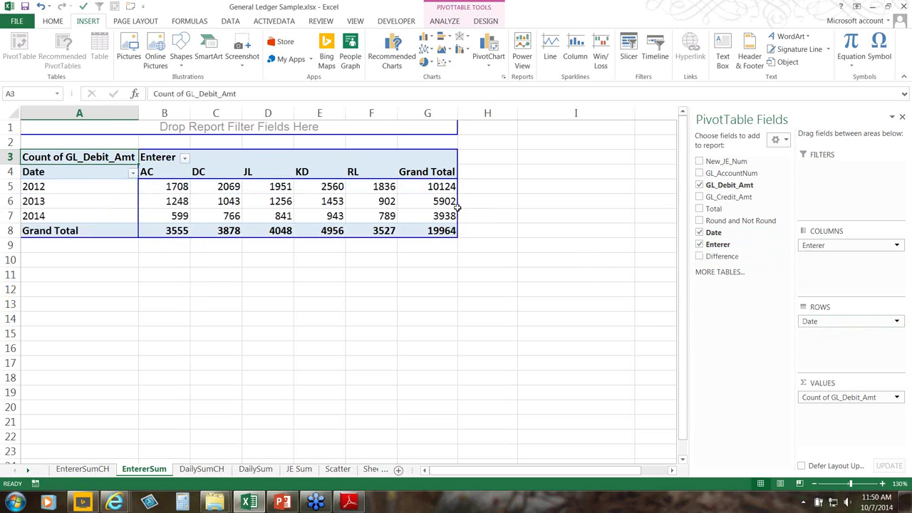
left_click(117, 189)
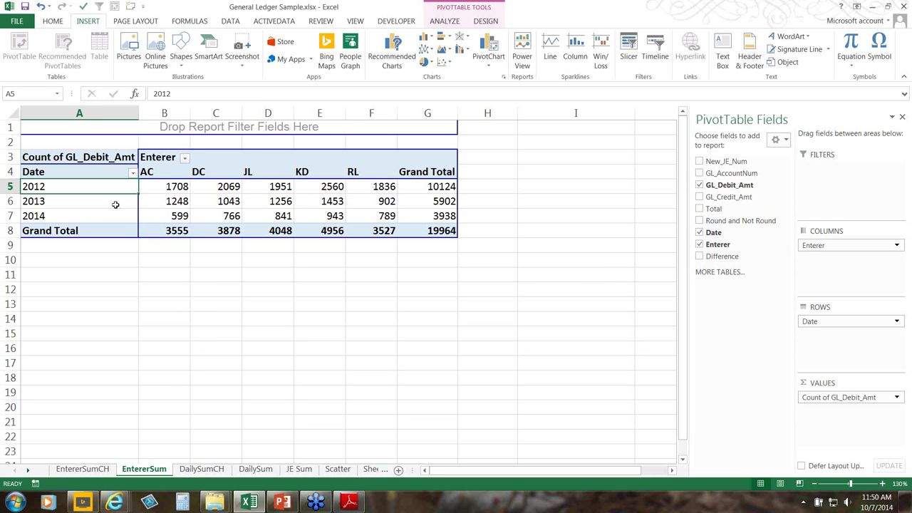
right_click(108, 189)
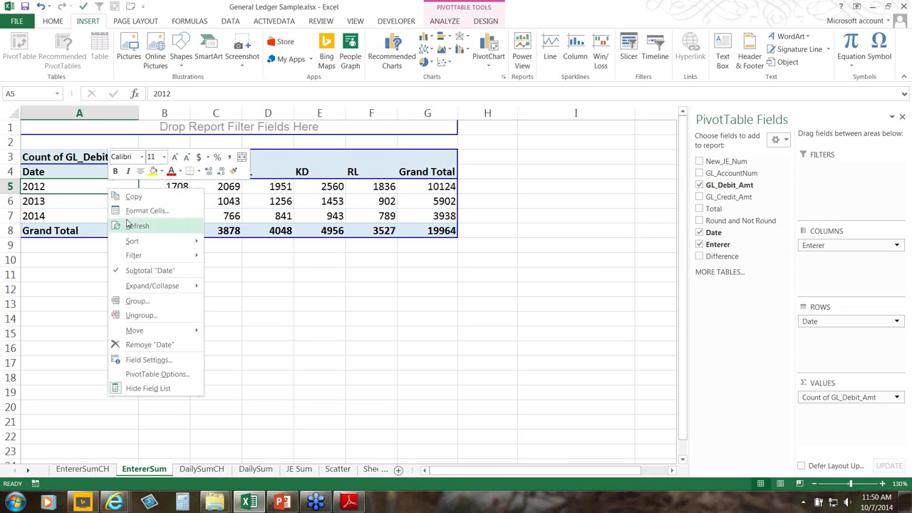
left_click(137, 315)
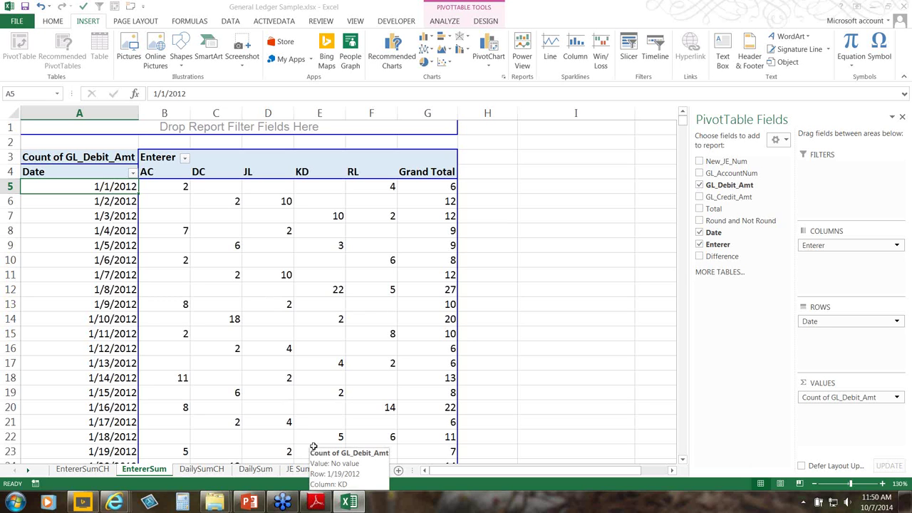
Group the PivotTable's Date rows by Quarters and Years and review the quarterly counts per enterer.
right_click(119, 204)
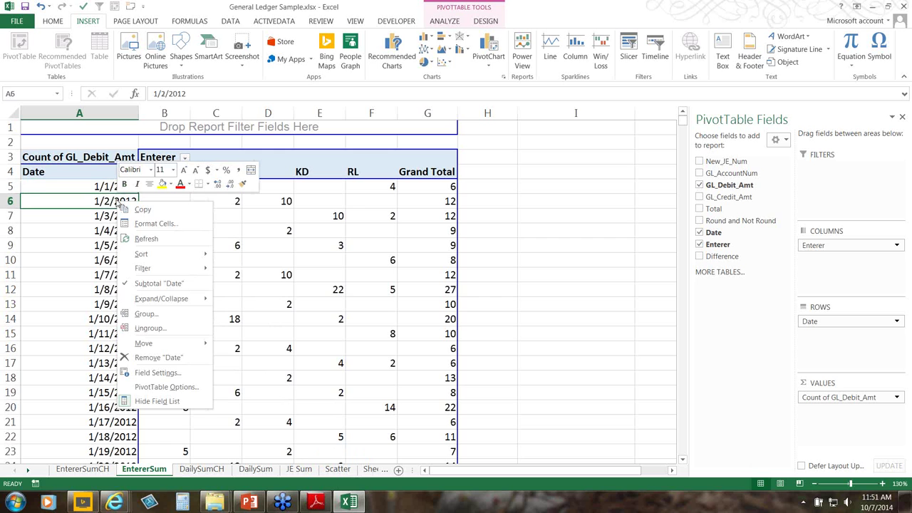
left_click(478, 8)
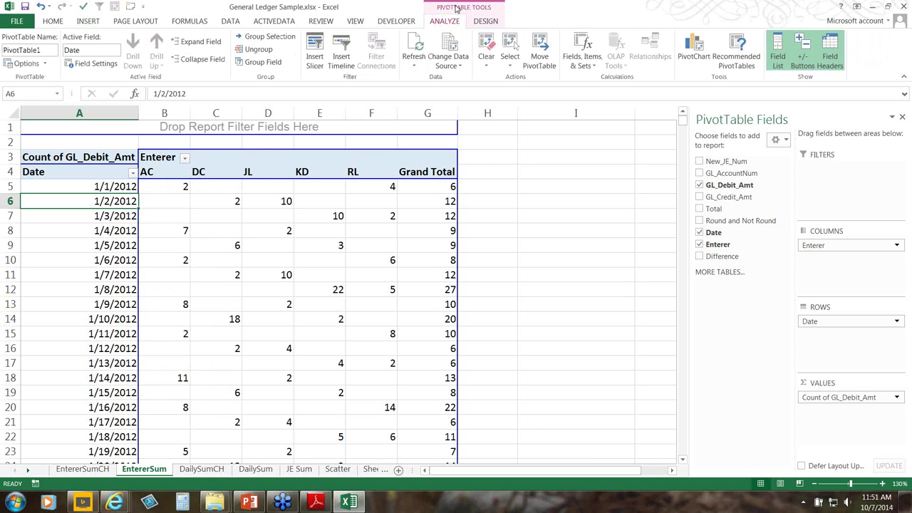
left_click(275, 41)
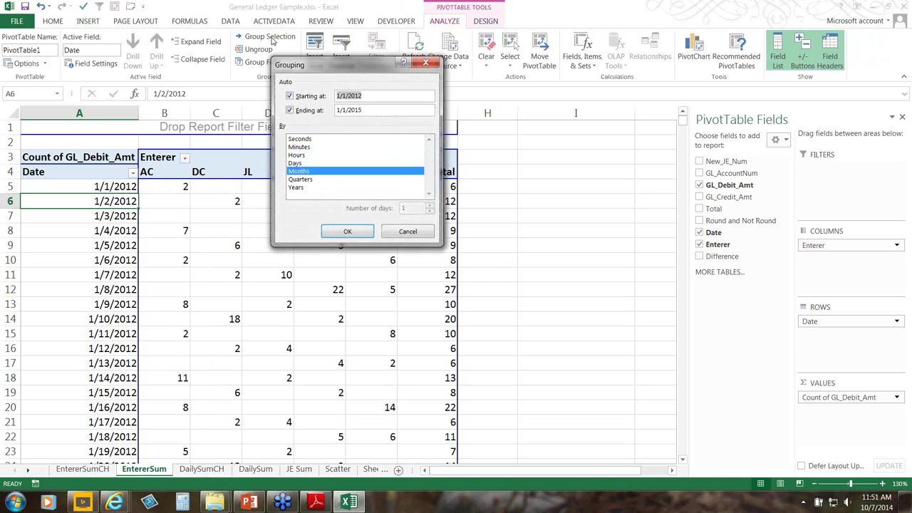
left_click(306, 178)
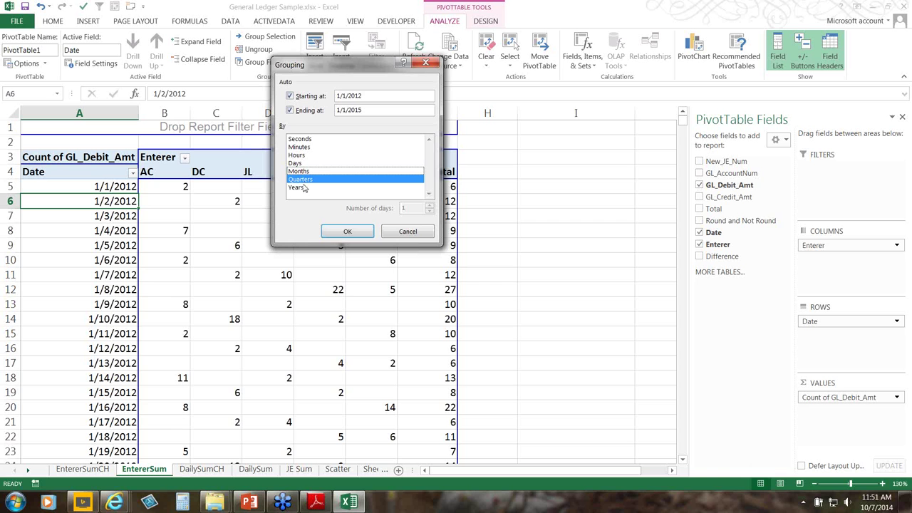
left_click(297, 188, "ctrl")
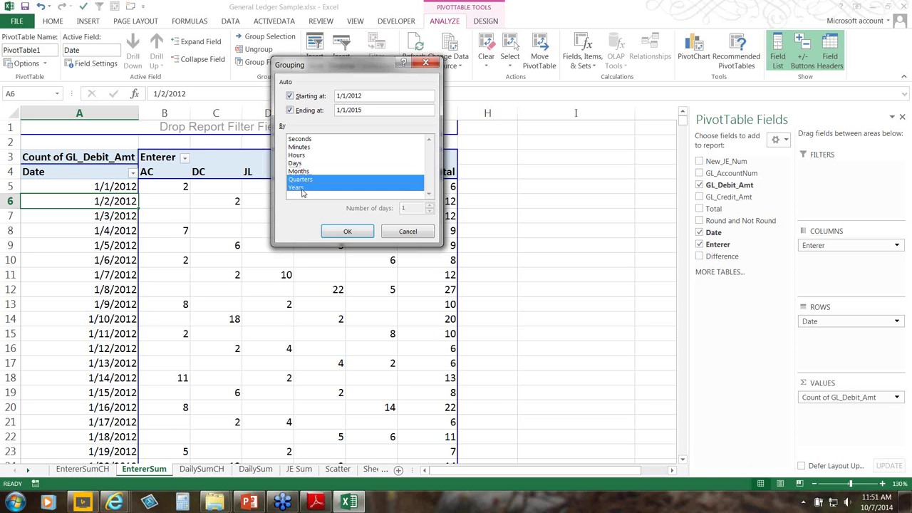
left_click(344, 232)
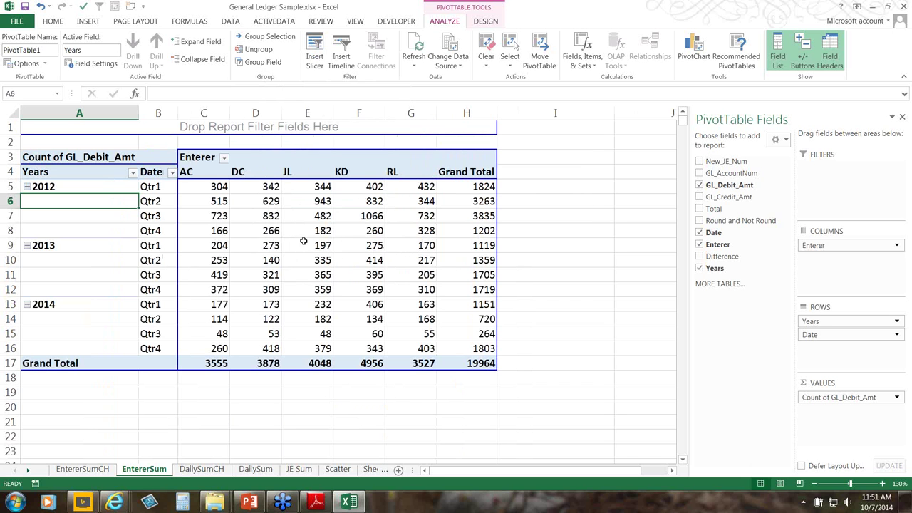
left_click_drag(218, 188, 416, 356)
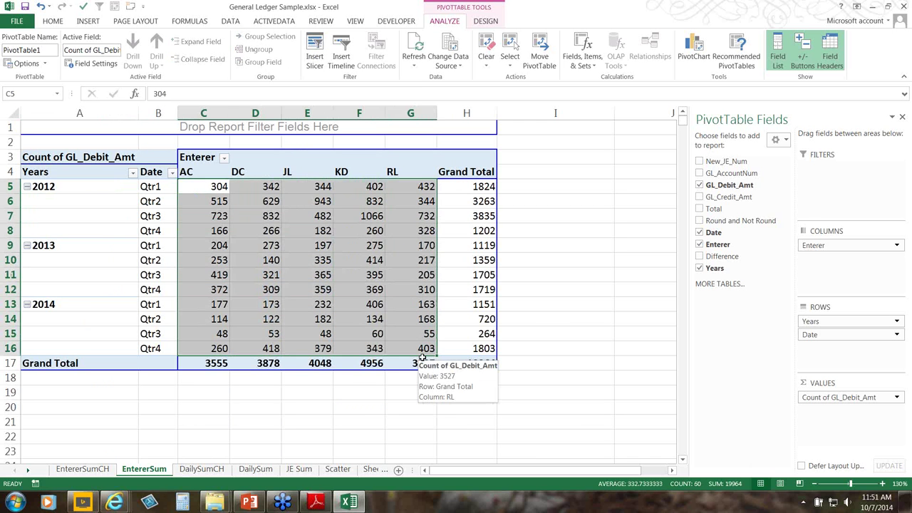
left_click(417, 306)
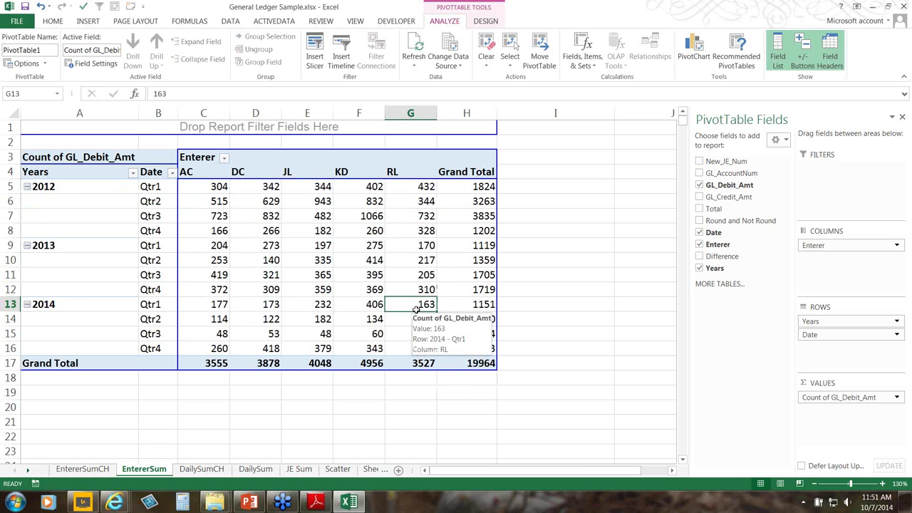
Show the Count of GL_Debit_Amt values as % of Column Total.
left_click(897, 399)
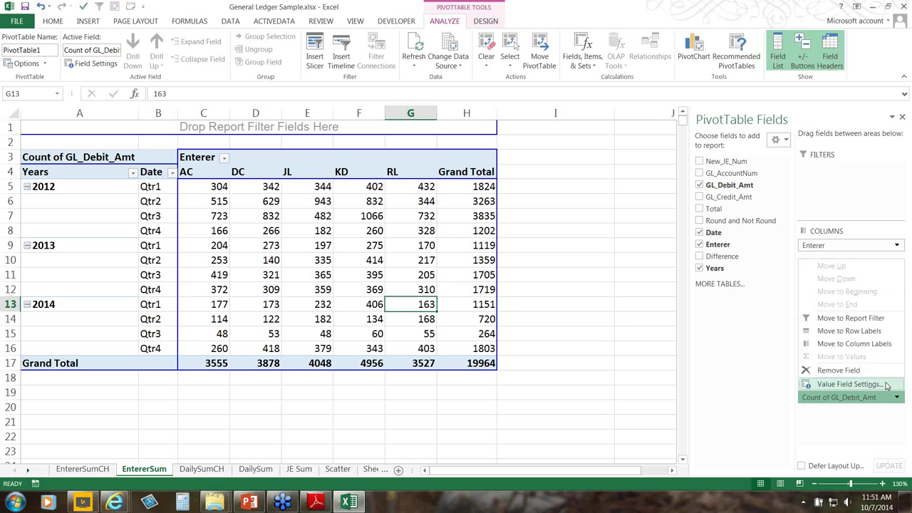
left_click(848, 384)
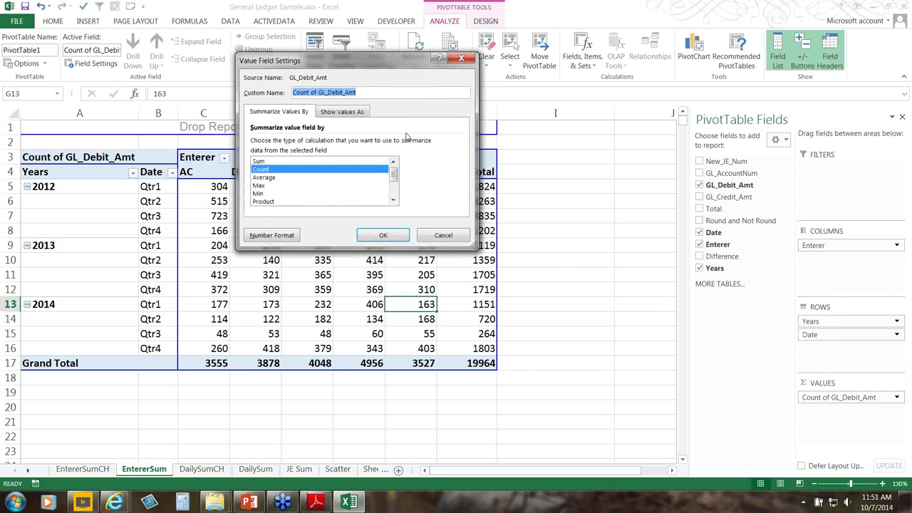
left_click(355, 114)
left_click(322, 143)
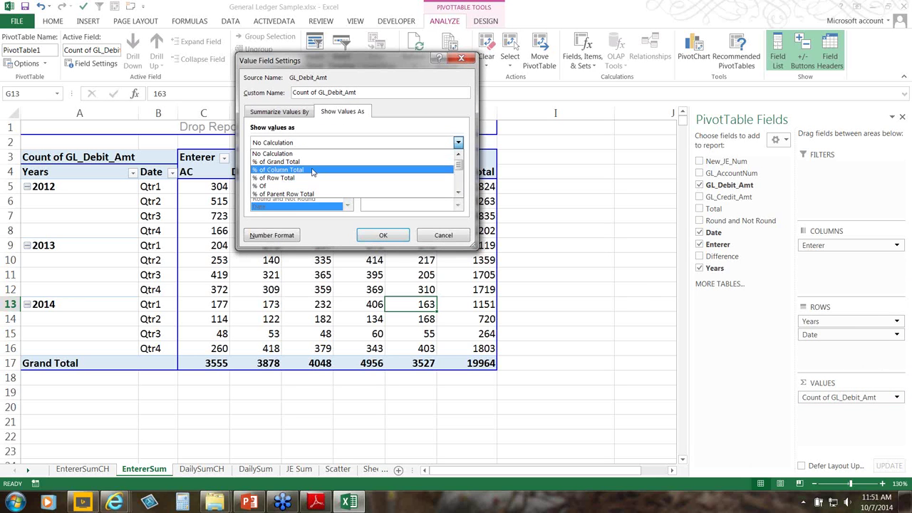
left_click(312, 171)
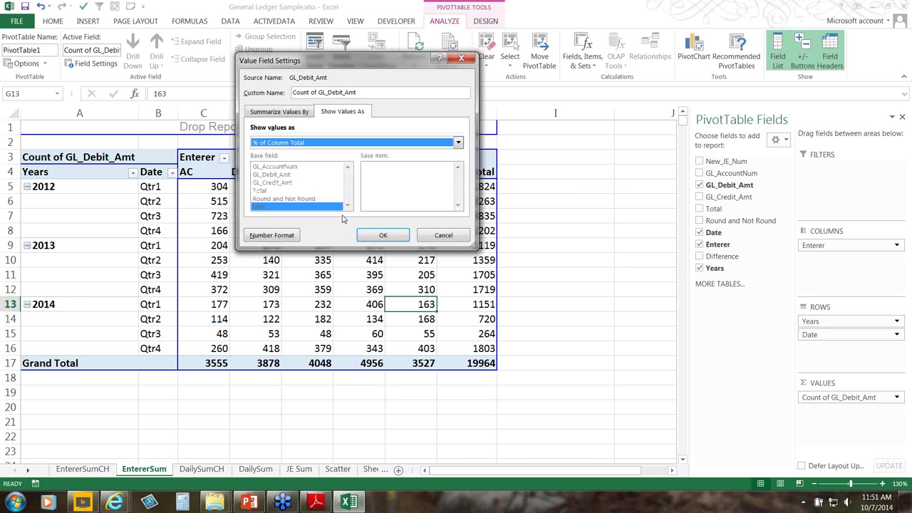
left_click(384, 235)
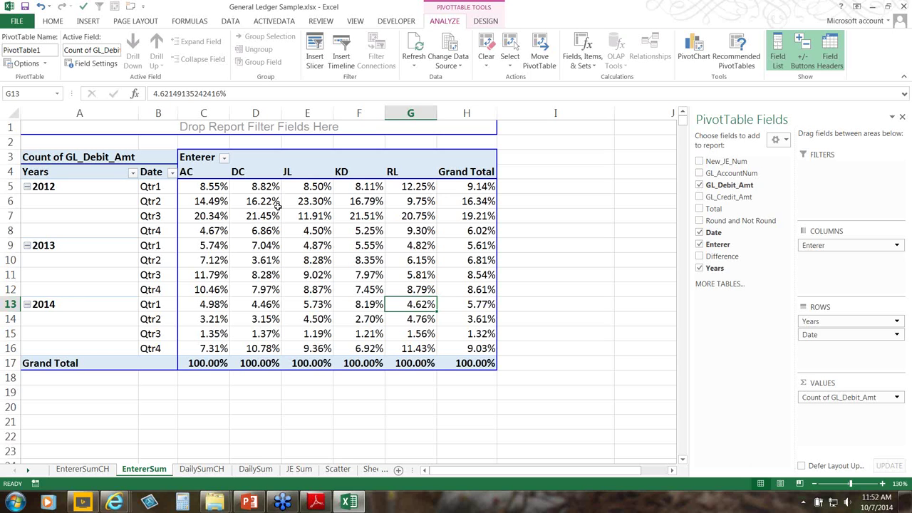
Compare the enterers' percentages for 2014 Qtr1, and drill down into enterer KD's 2012 Qtr3 value.
left_click(361, 304)
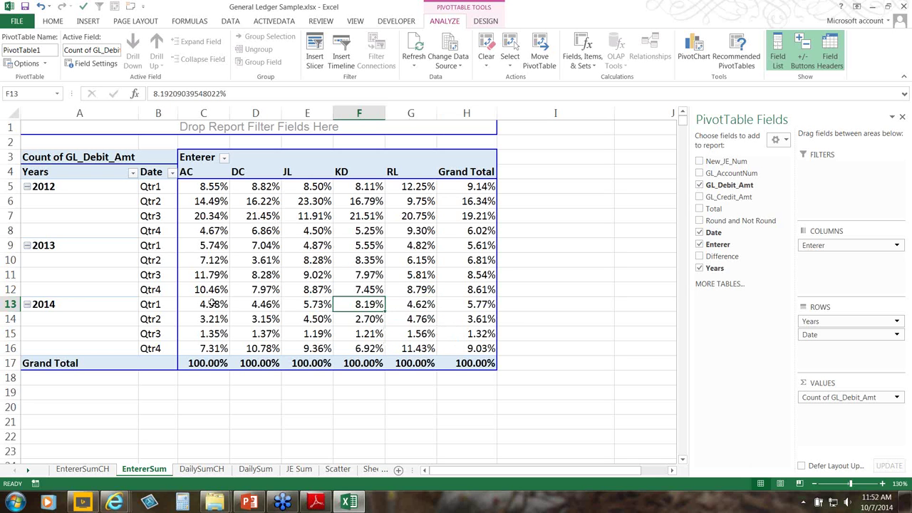
left_click_drag(212, 305, 402, 304)
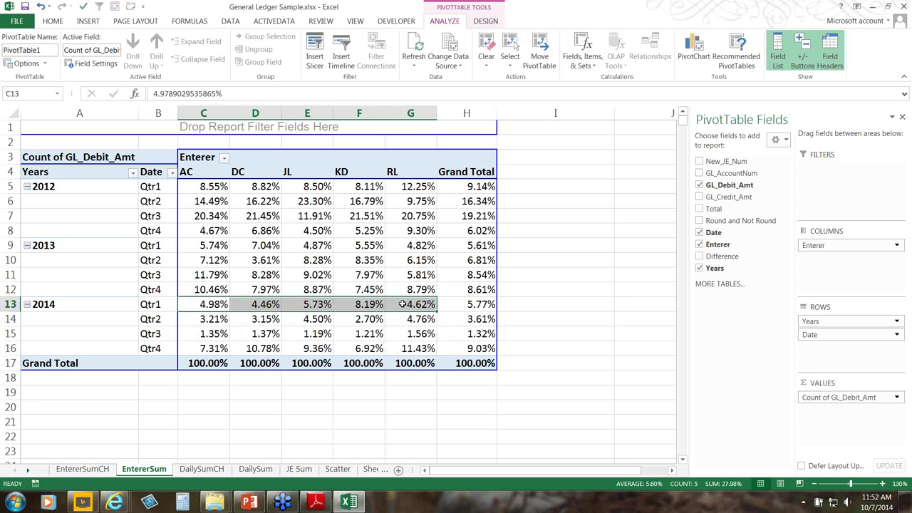
mouse_move(361, 306)
left_click(365, 215)
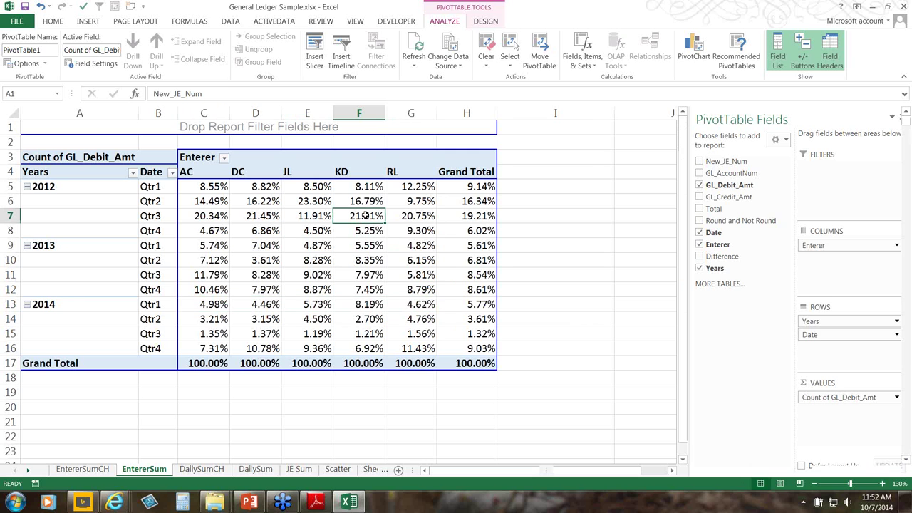
Drill down into enterer KD's 2012 Qtr3 value, and show the EntererSum PivotTable's Count of GL_Debit_Amt with No Calculation.
double_click(365, 215)
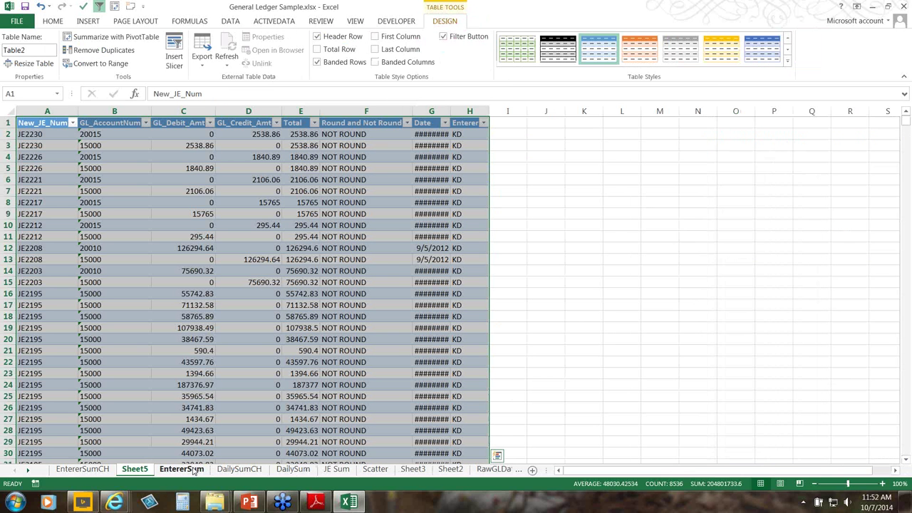
left_click(192, 470)
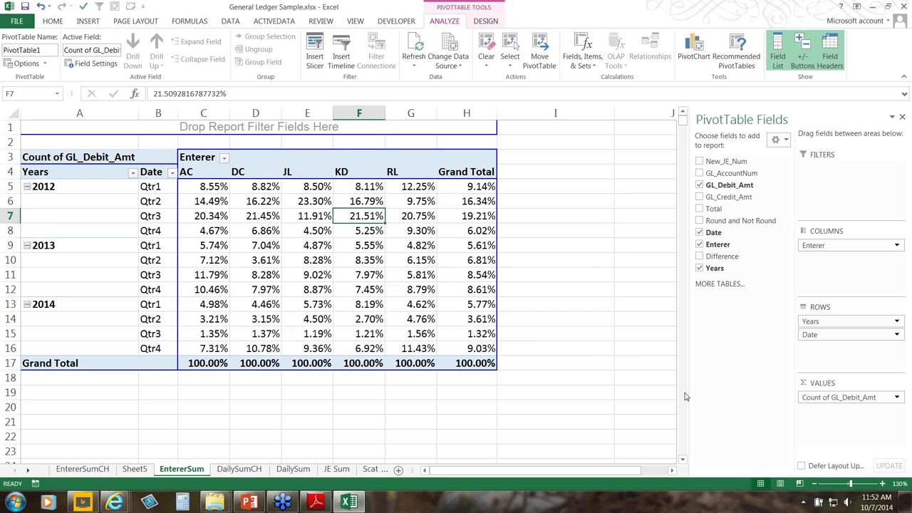
left_click(897, 397)
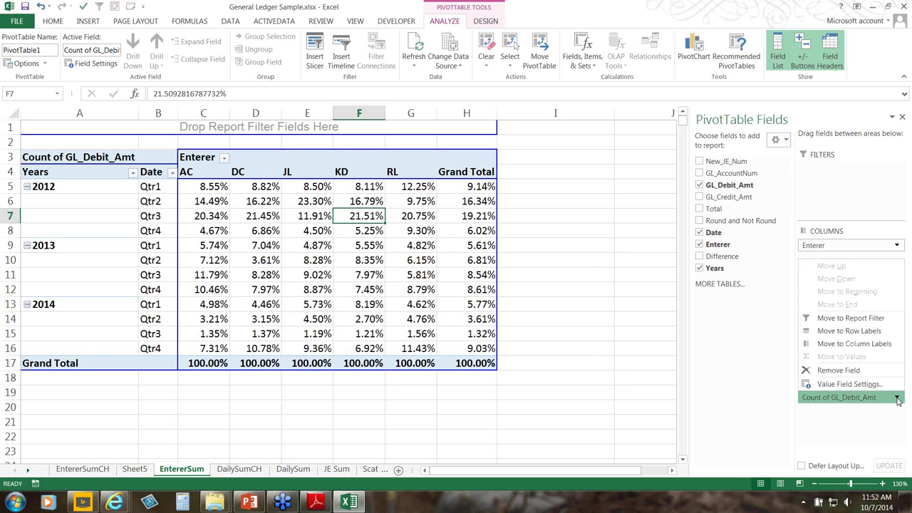
left_click(849, 384)
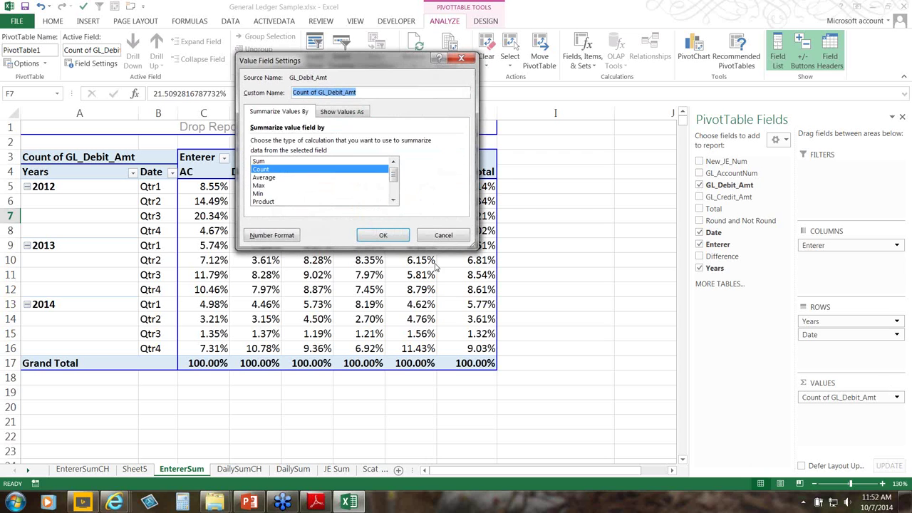
left_click(330, 114)
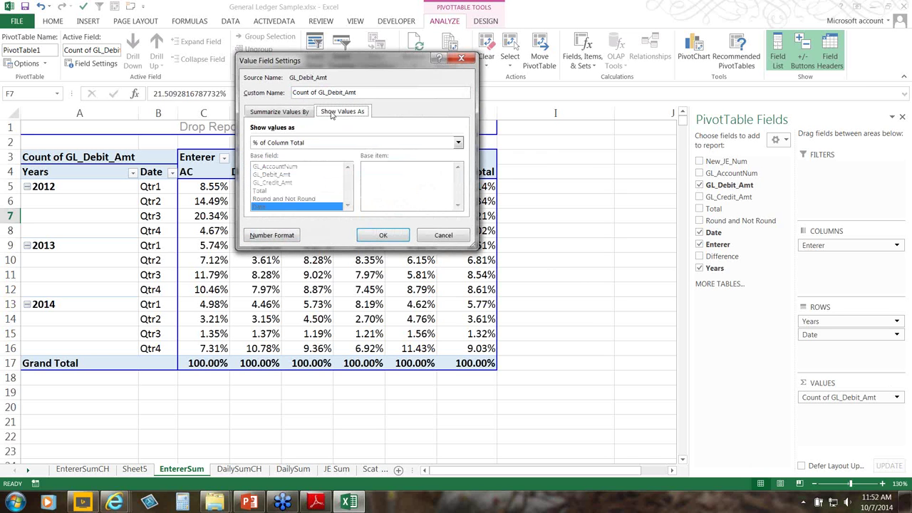
left_click(313, 141)
left_click(308, 154)
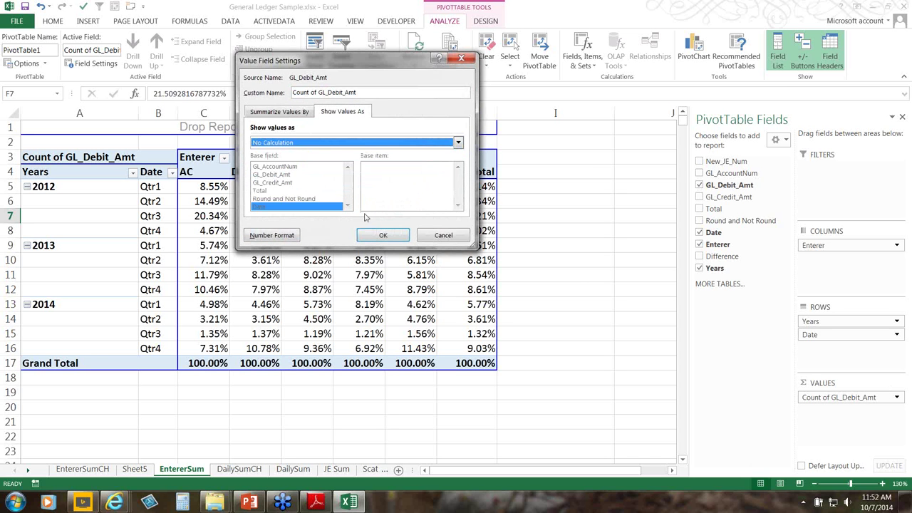
left_click(379, 235)
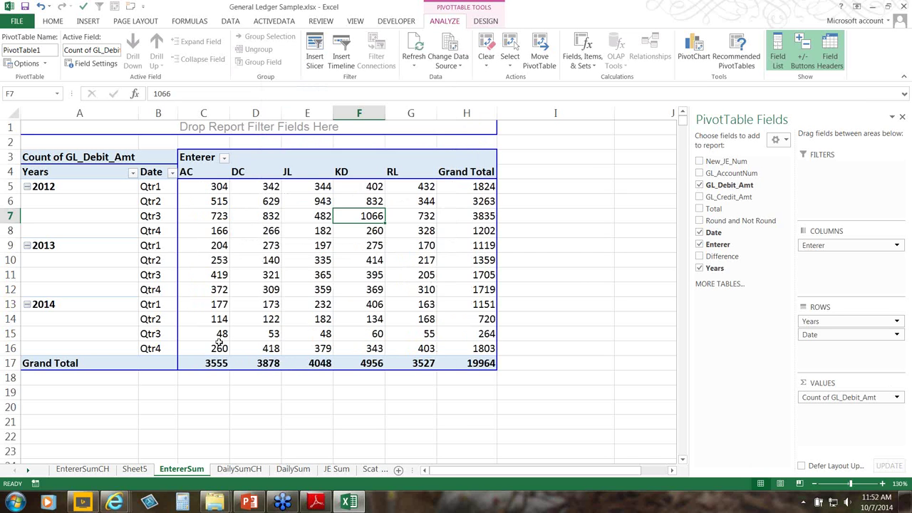
Review the 3-D column chart on the EntererSumCH sheet and return to the EntererSum PivotTable.
left_click(82, 468)
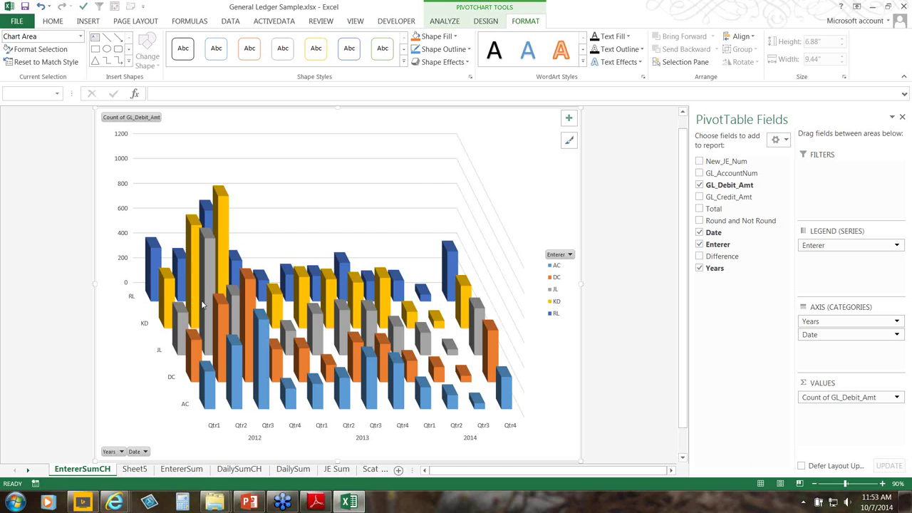
left_click(174, 469)
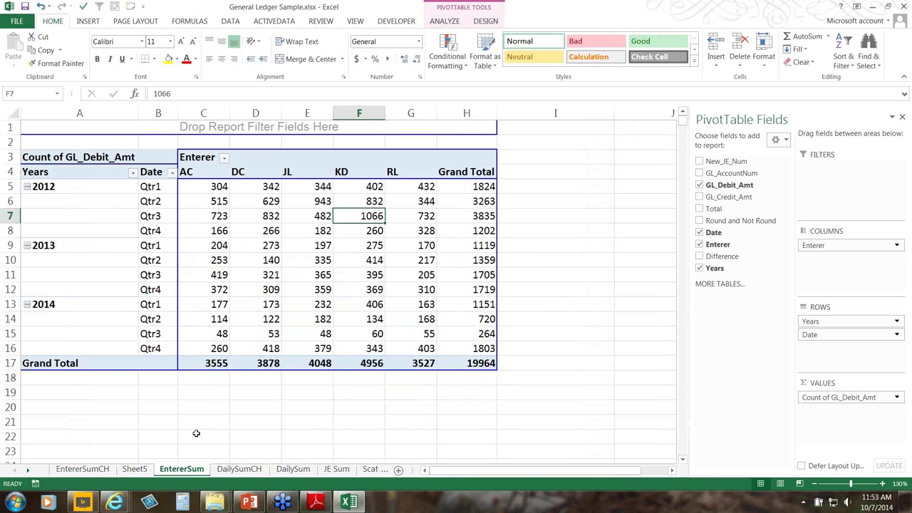
Insert a 3-D Column PivotChart from the EntererSum PivotTable.
left_click(464, 13)
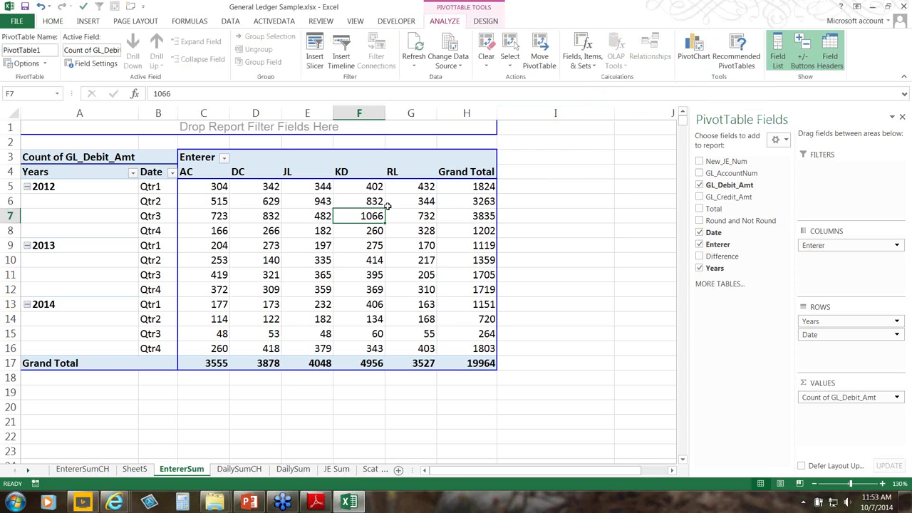
left_click(692, 59)
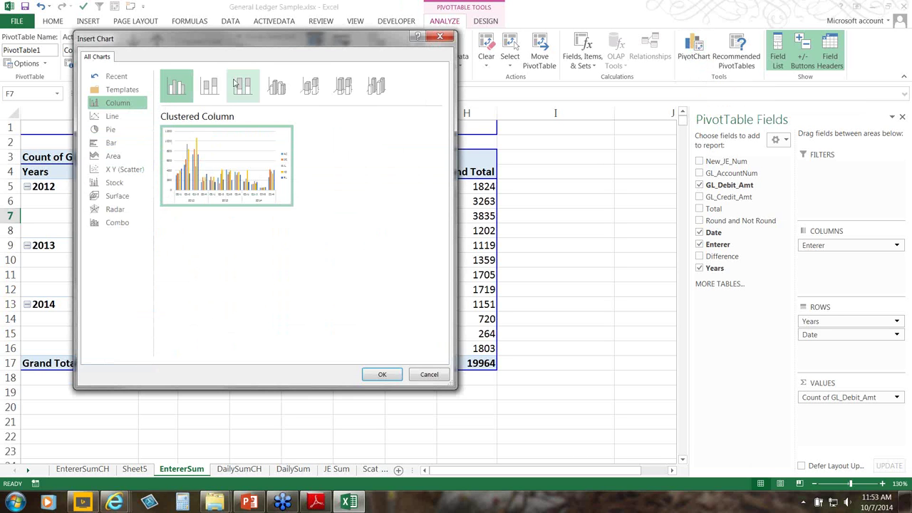
left_click(213, 91)
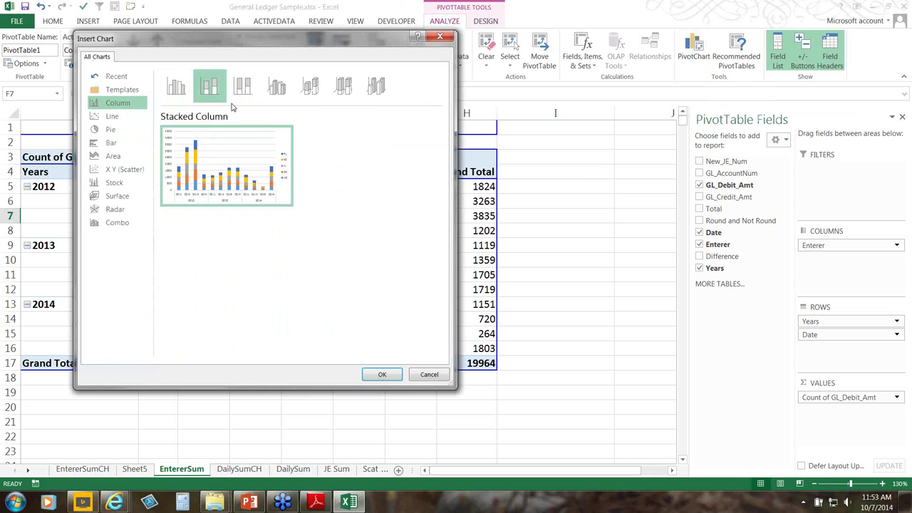
left_click_drag(247, 40, 438, 66)
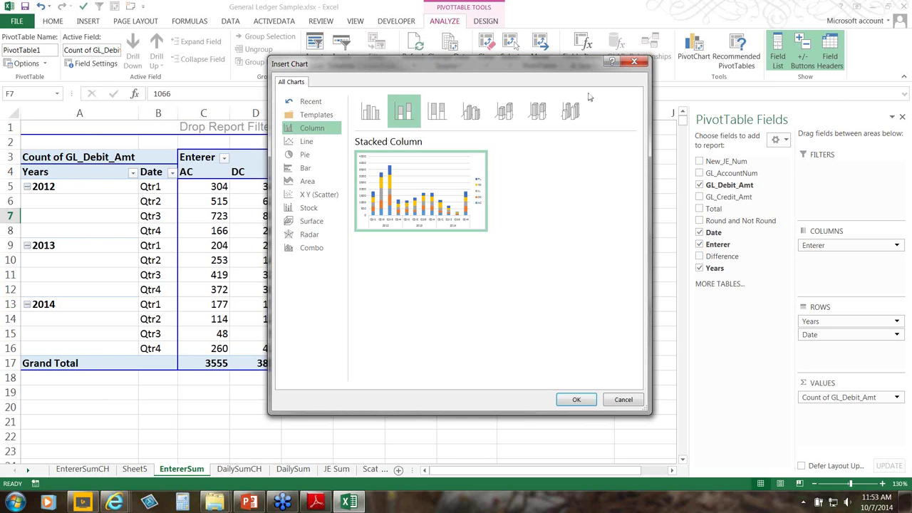
left_click(574, 112)
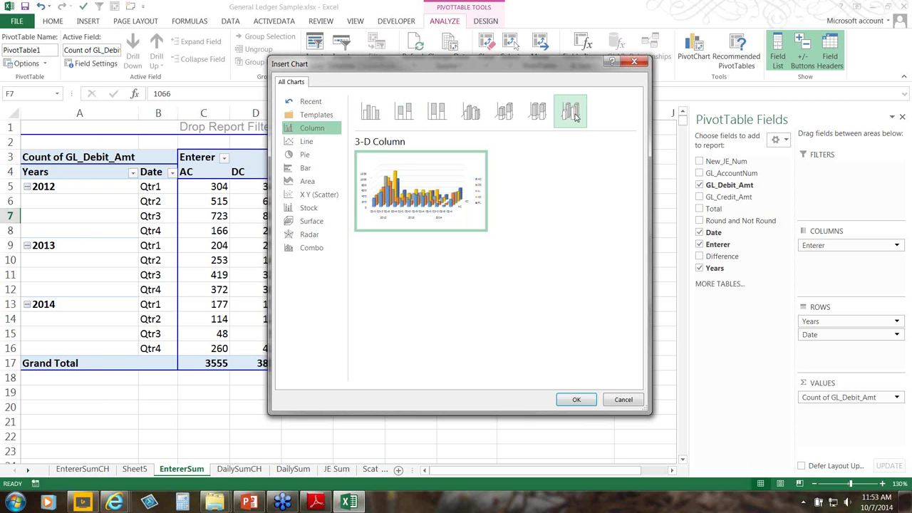
mouse_move(407, 214)
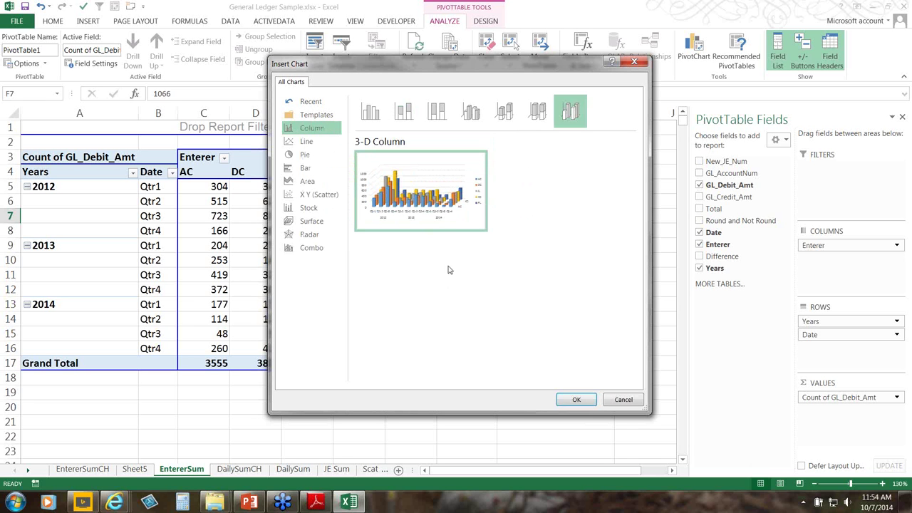
mouse_move(440, 226)
left_click(580, 397)
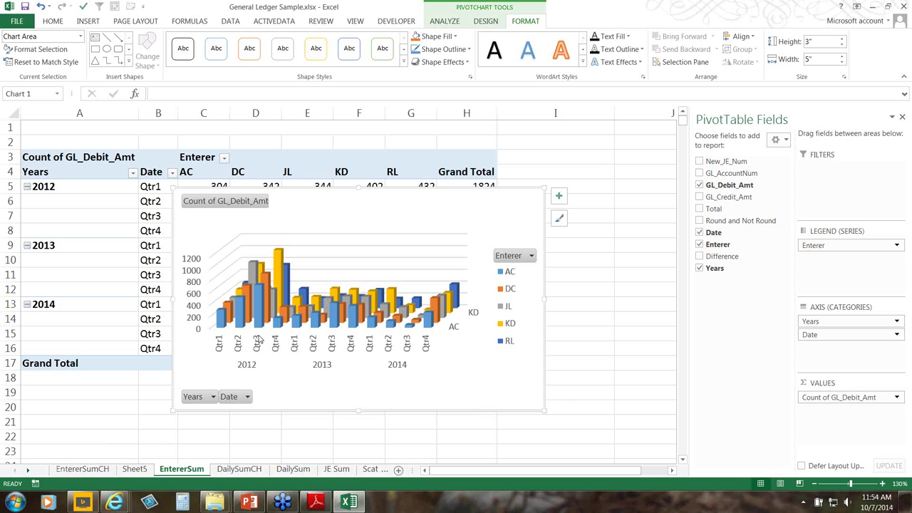
Compare the inserted PivotChart with the finished chart on the EntererSumCH sheet.
left_click(81, 471)
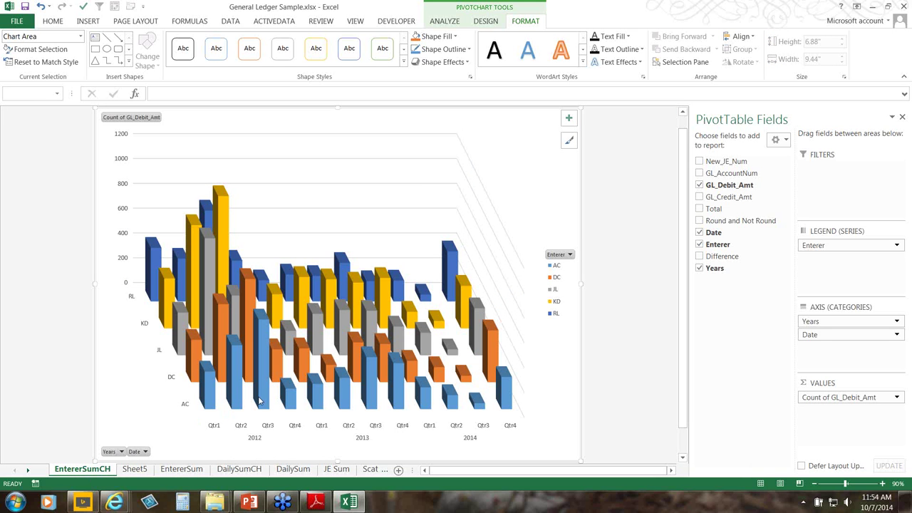
mouse_move(260, 401)
left_click(183, 469)
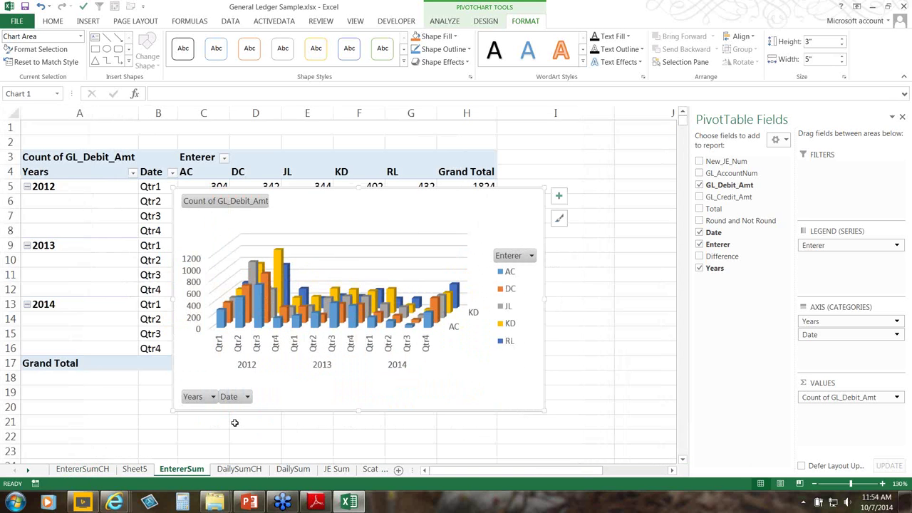
Move the PivotChart from EntererSum to a new sheet named Chart1.
right_click(506, 197)
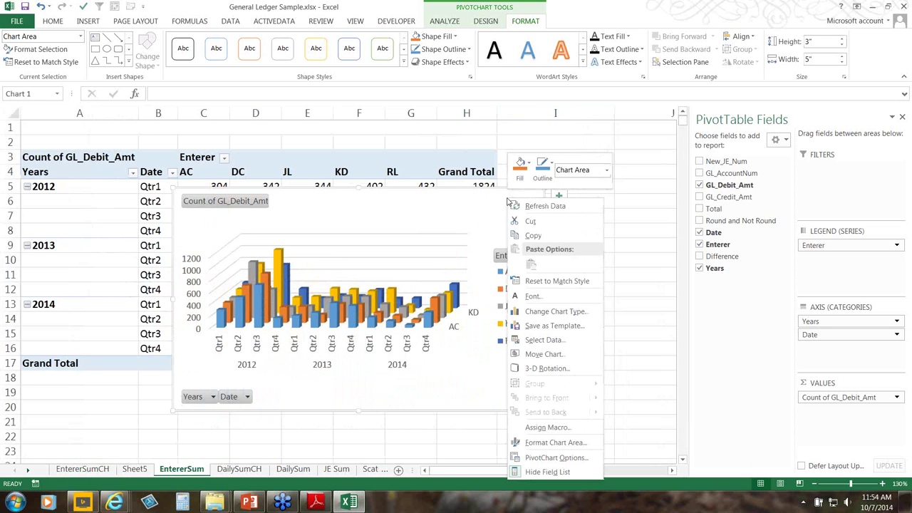
left_click(542, 354)
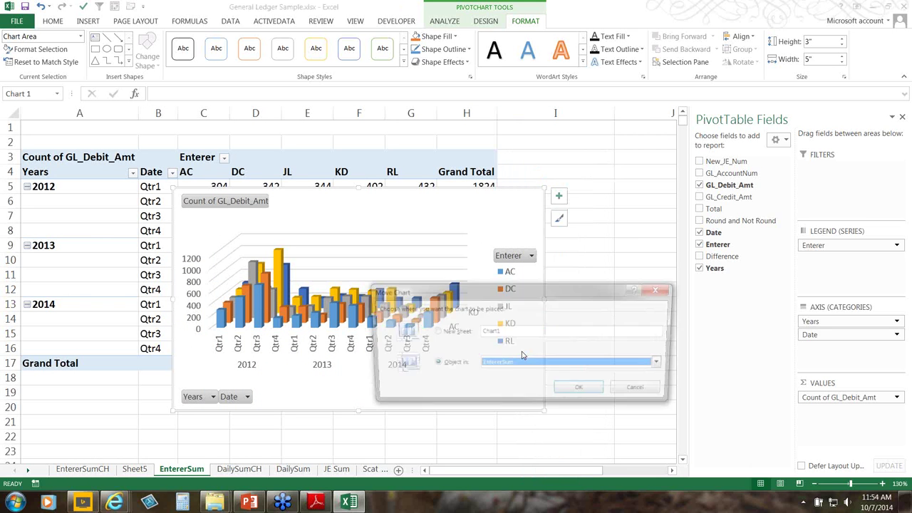
left_click(460, 332)
left_click(581, 391)
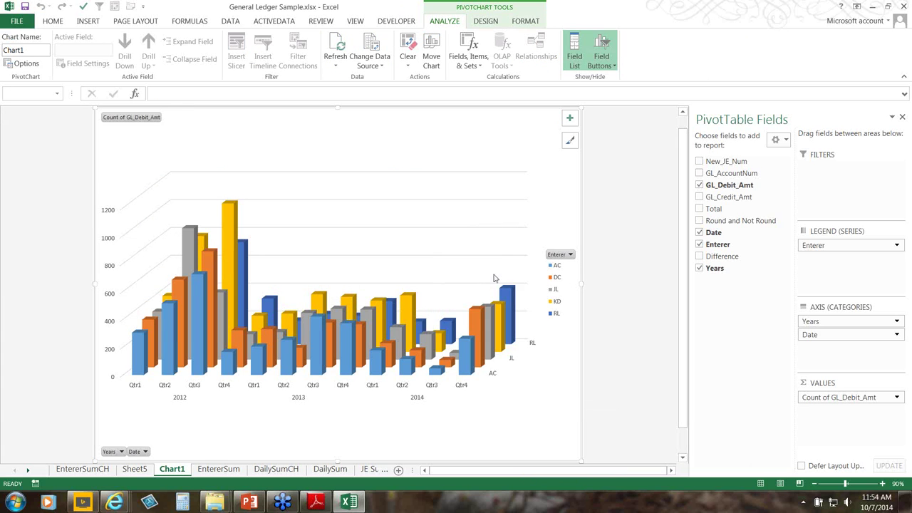
Open the chart's 3-D Rotation settings and set the X rotation to 230°.
right_click(432, 275)
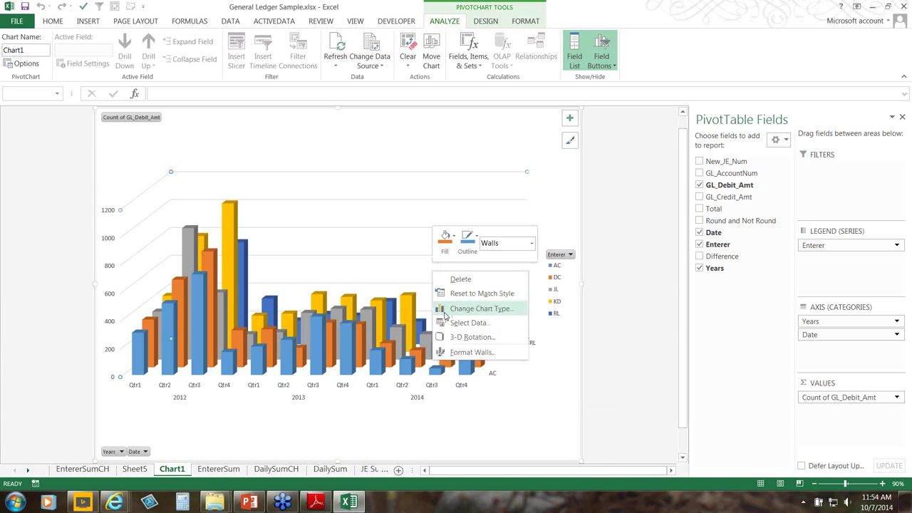
left_click(449, 339)
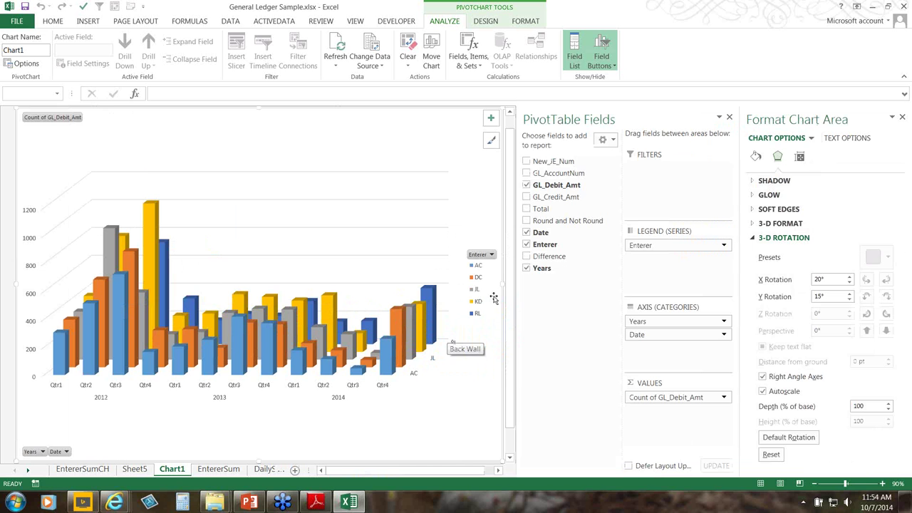
double_click(850, 277)
double_click(850, 277)
double_click(850, 277)
double_click(849, 278)
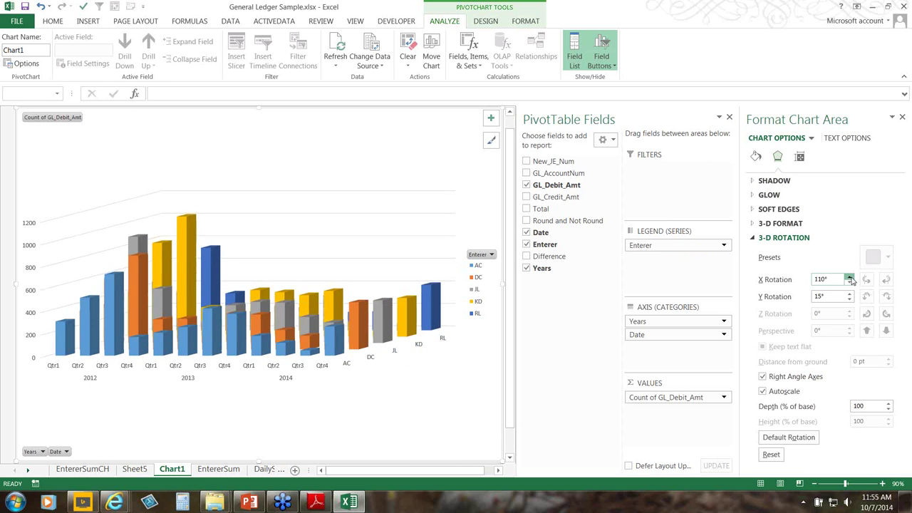
double_click(849, 278)
double_click(849, 277)
double_click(849, 277)
triple_click(849, 277)
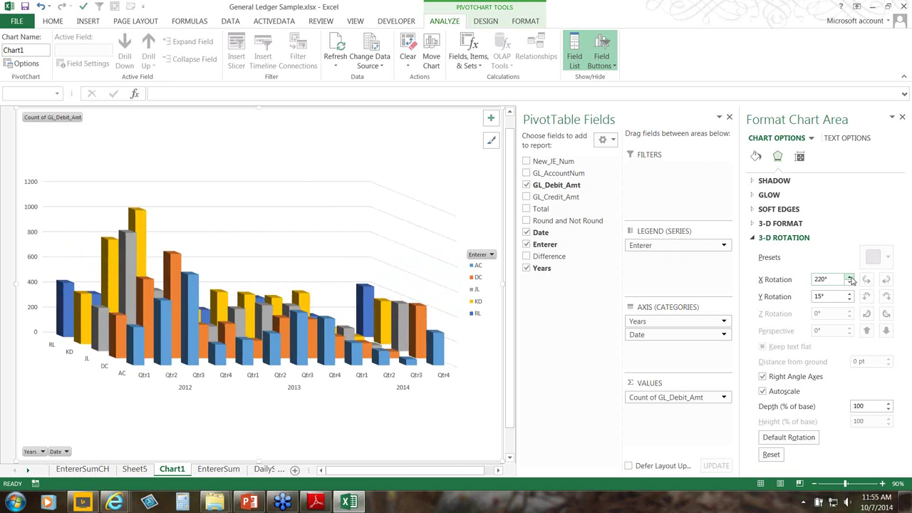
double_click(849, 277)
Raise the chart's Y rotation to 90°.
left_click(849, 293)
left_click(850, 293)
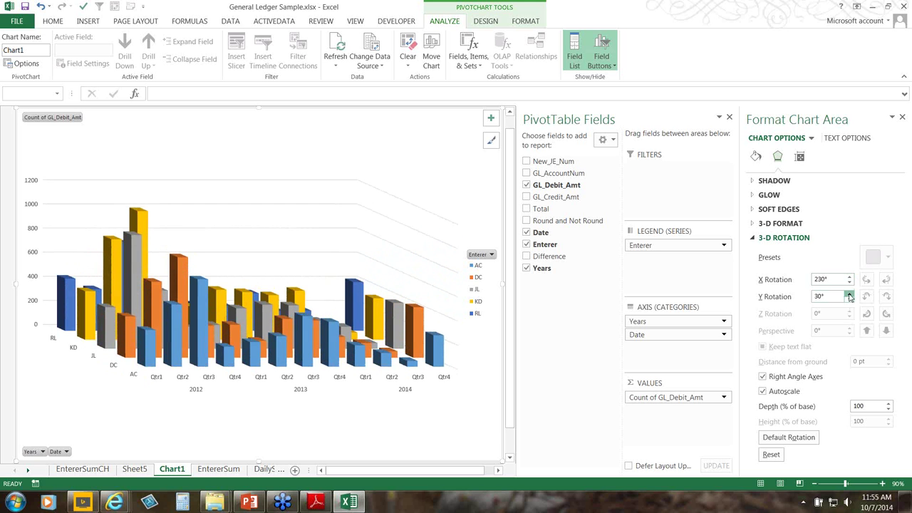
left_click(849, 292)
left_click(849, 293)
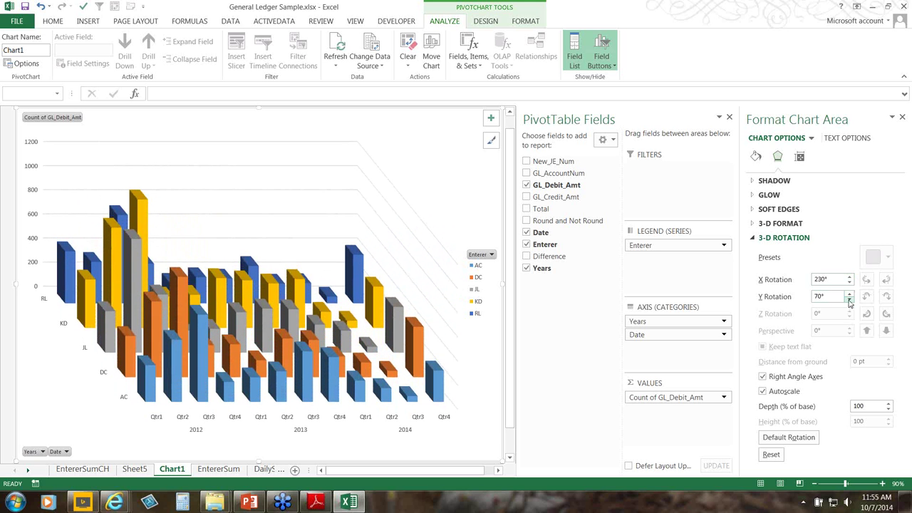
left_click(849, 301)
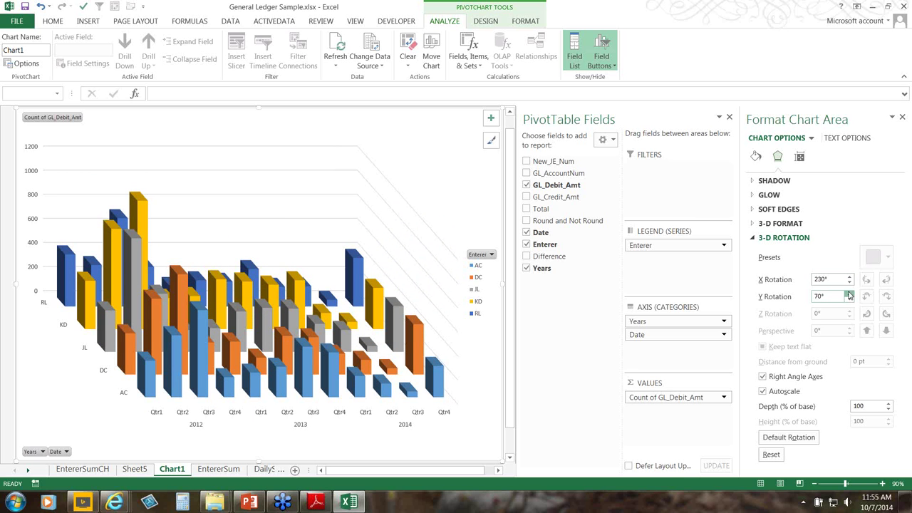
left_click(849, 295)
left_click(849, 294)
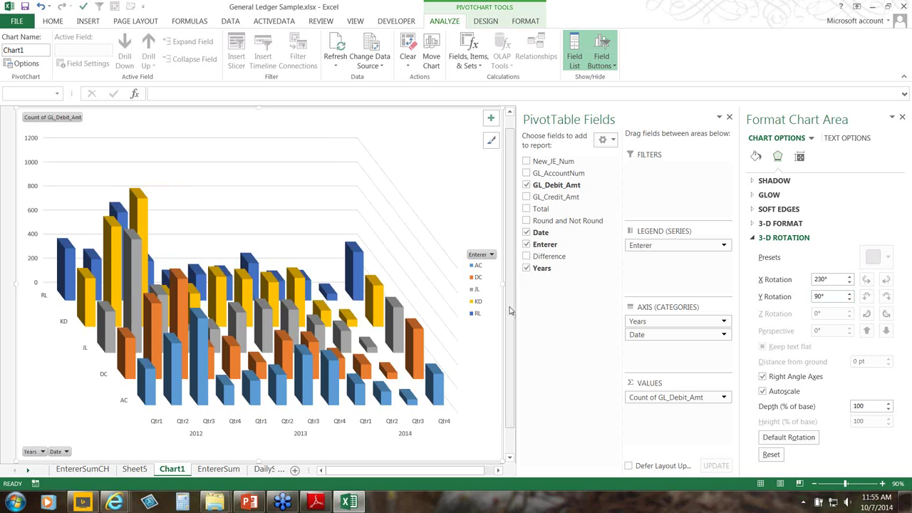
Try turning the chart's X rotation to 240° and then down to 140°.
left_click(849, 277)
left_click(849, 284)
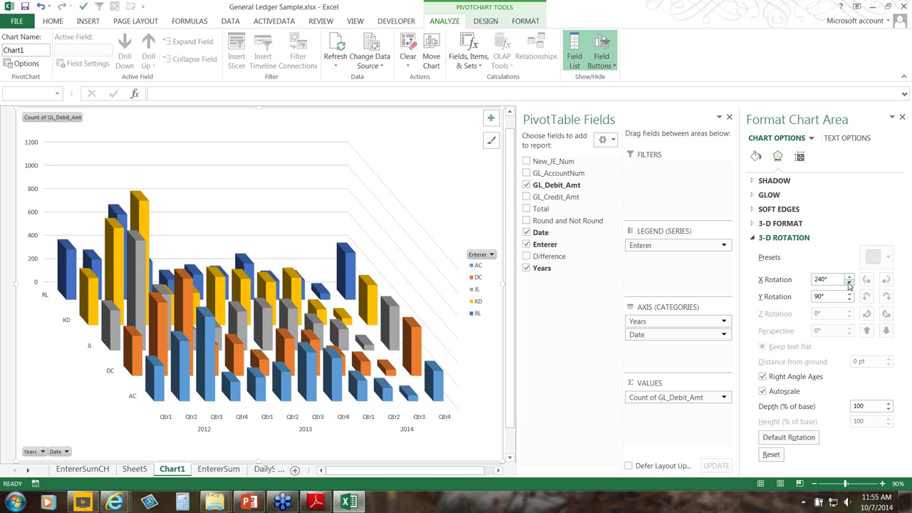
left_click(849, 283)
left_click(848, 283)
left_click(849, 285)
left_click(849, 283)
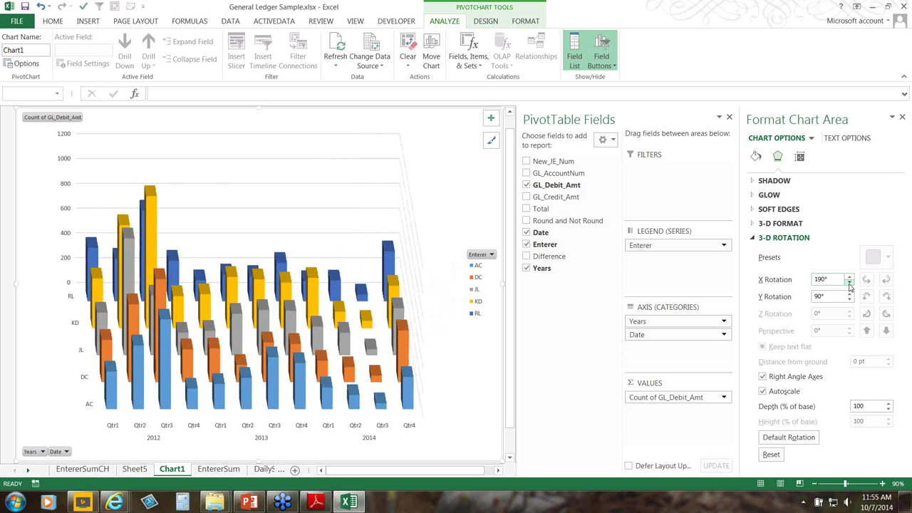
left_click(848, 284)
left_click(849, 284)
left_click(849, 284)
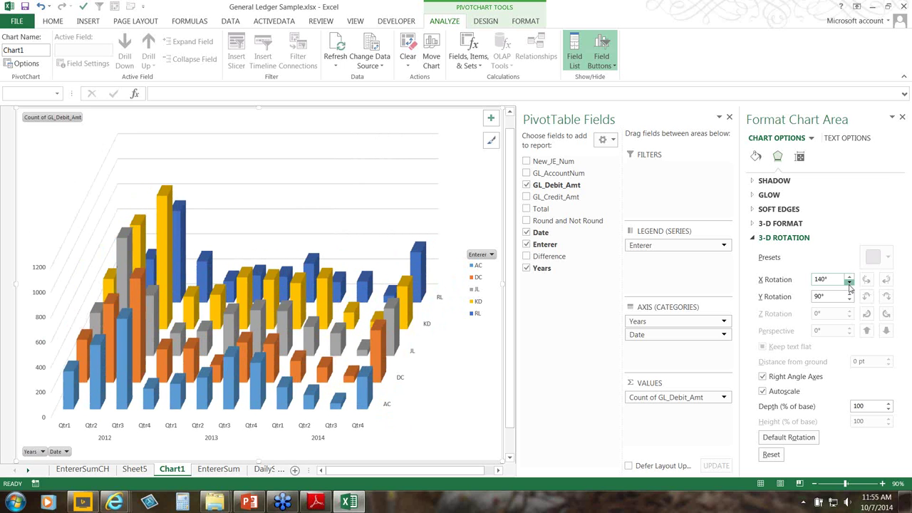
left_click(849, 283)
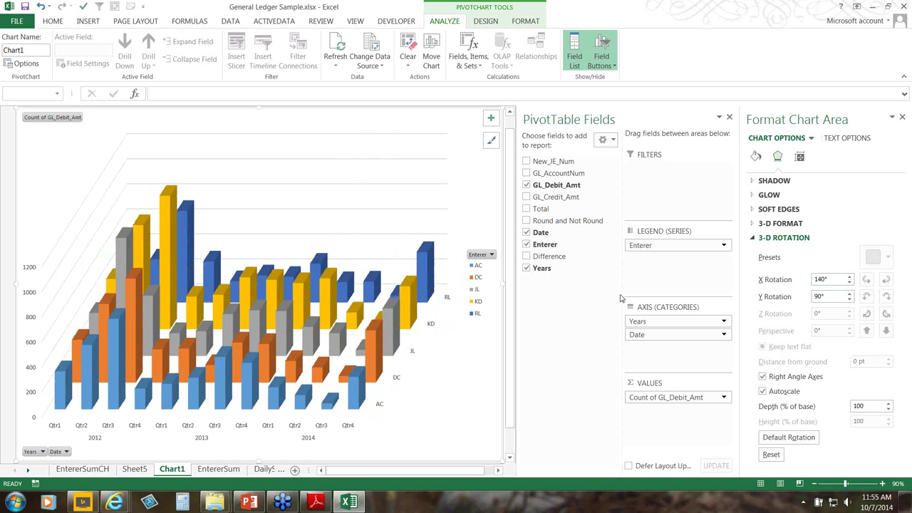
Increase the chart's X rotation to 290°.
left_click(849, 276)
left_click(849, 277)
left_click(849, 277)
left_click(849, 276)
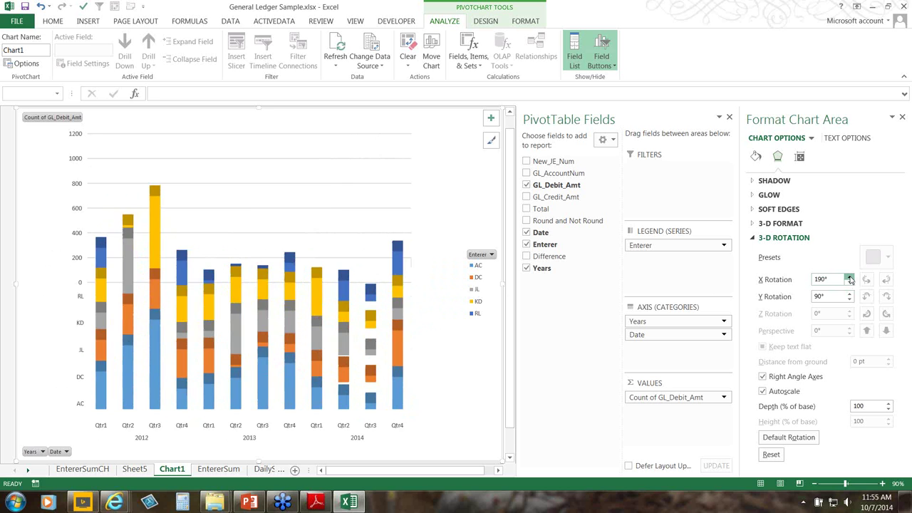
left_click(849, 277)
left_click(849, 277)
left_click(849, 276)
left_click(850, 277)
left_click(849, 277)
left_click(850, 277)
left_click(850, 277)
left_click(849, 277)
left_click(849, 277)
left_click(850, 277)
left_click(849, 277)
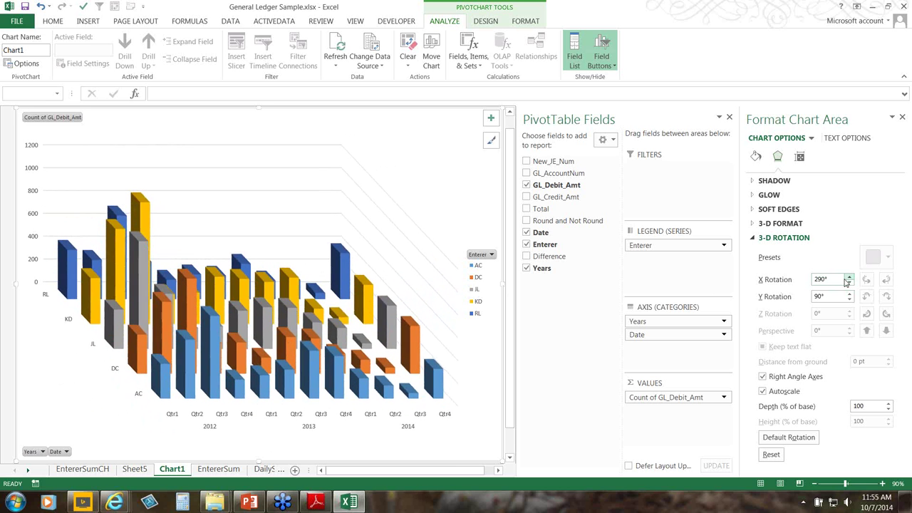
Lower the chart's X rotation to 100°.
left_click(849, 283)
left_click(850, 283)
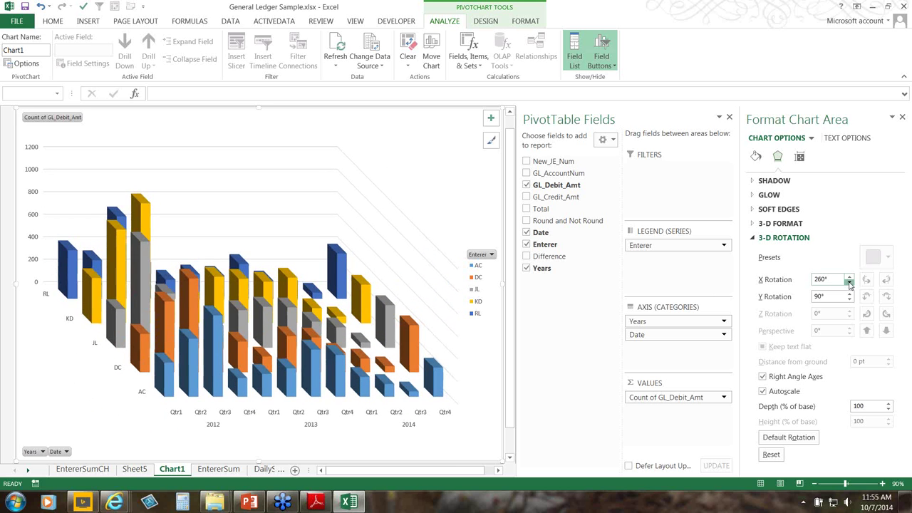
left_click(850, 283)
left_click(850, 283)
left_click(850, 283)
left_click(849, 283)
left_click(849, 283)
left_click(849, 283)
left_click(850, 283)
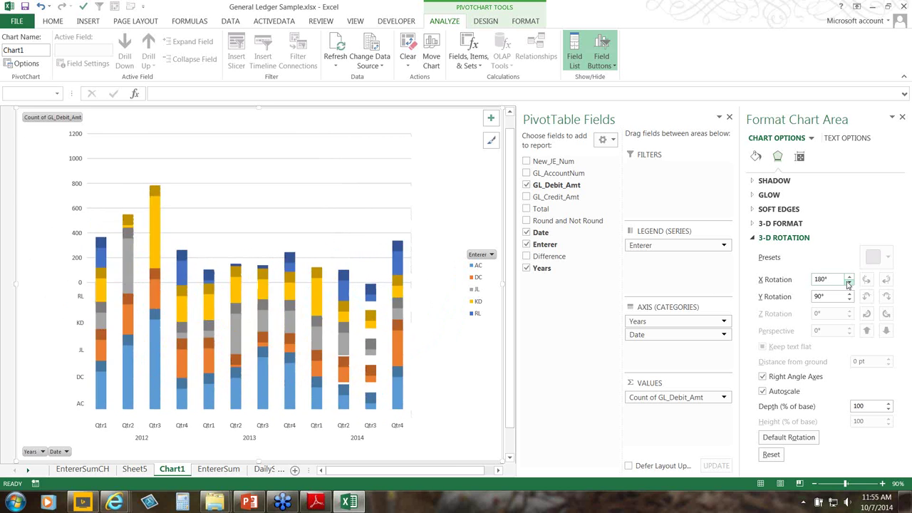
left_click(849, 283)
left_click(849, 283)
left_click(849, 283)
left_click(849, 283)
left_click(849, 283)
left_click(850, 283)
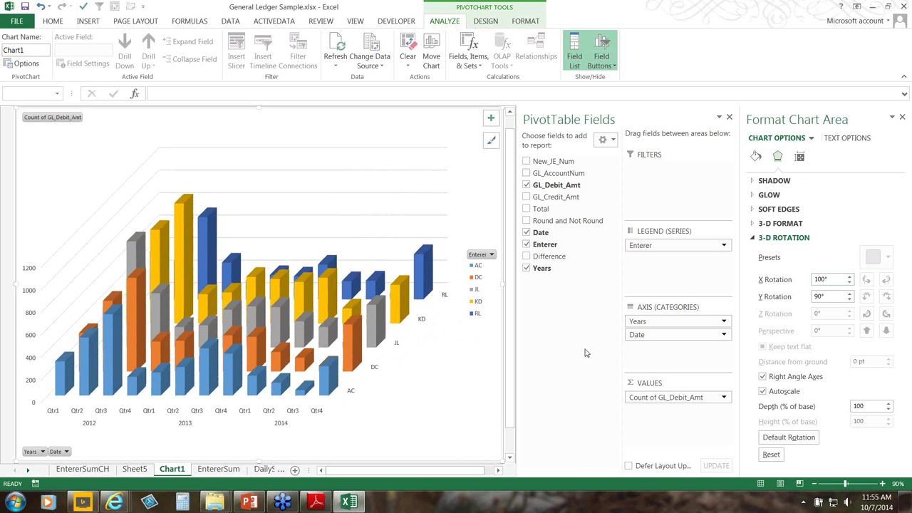
Switch to the EntererSum sheet and close the pivot field list and the shape formatting pane.
right_click(329, 304)
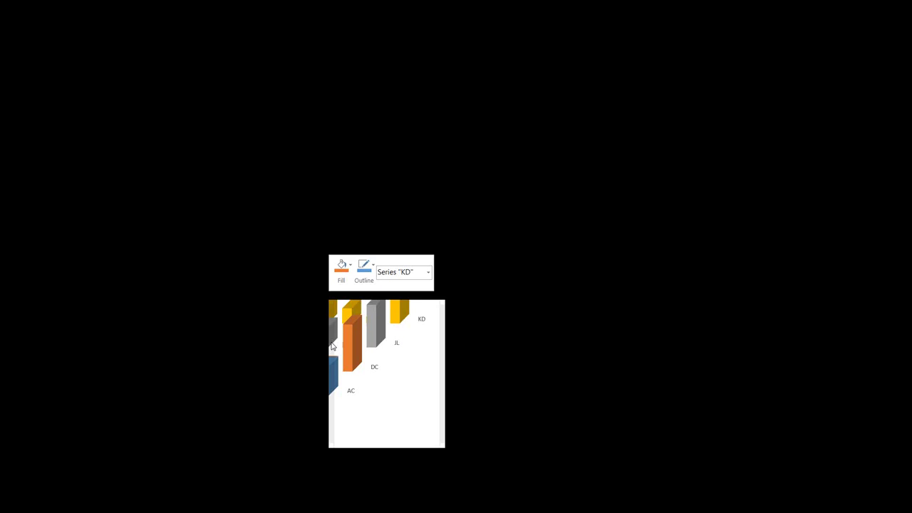
left_click(154, 474)
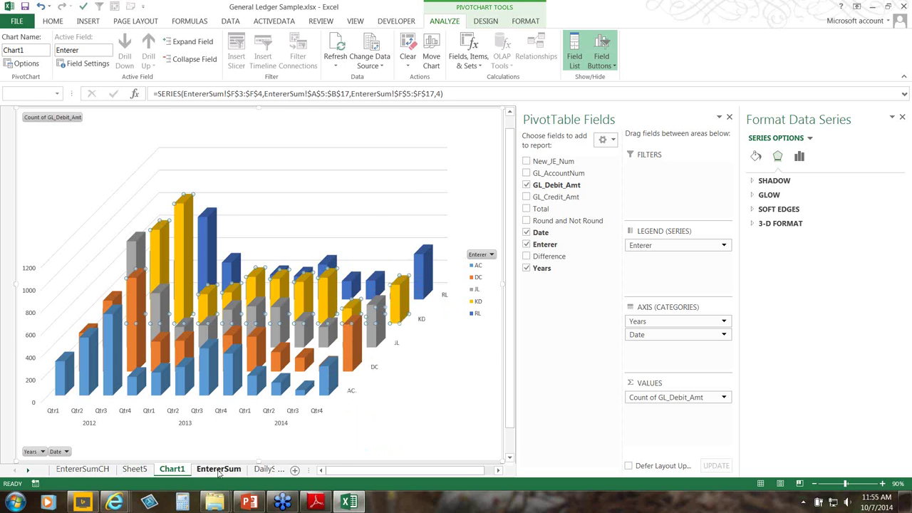
left_click(218, 471)
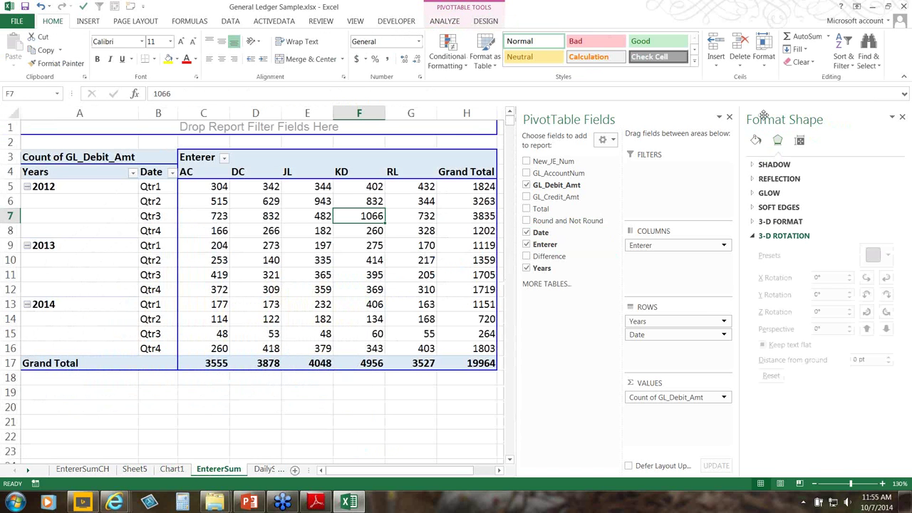
left_click(729, 117)
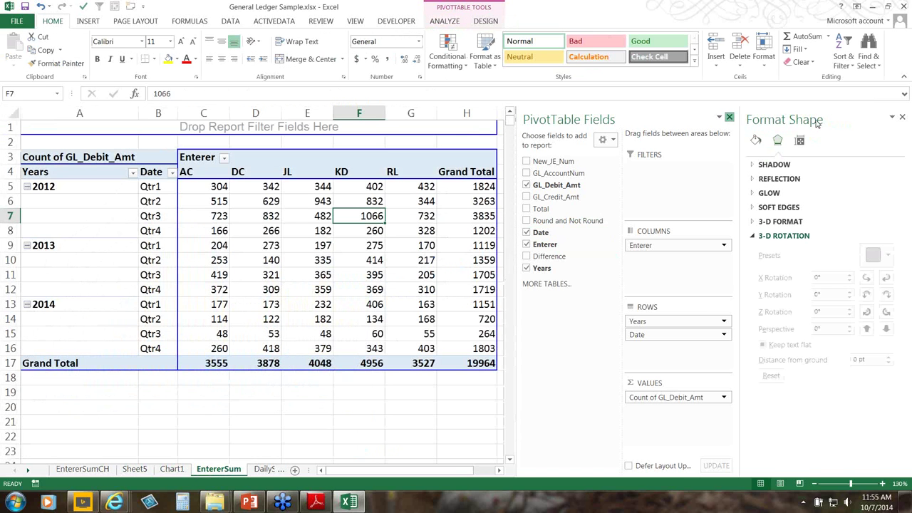
left_click(902, 117)
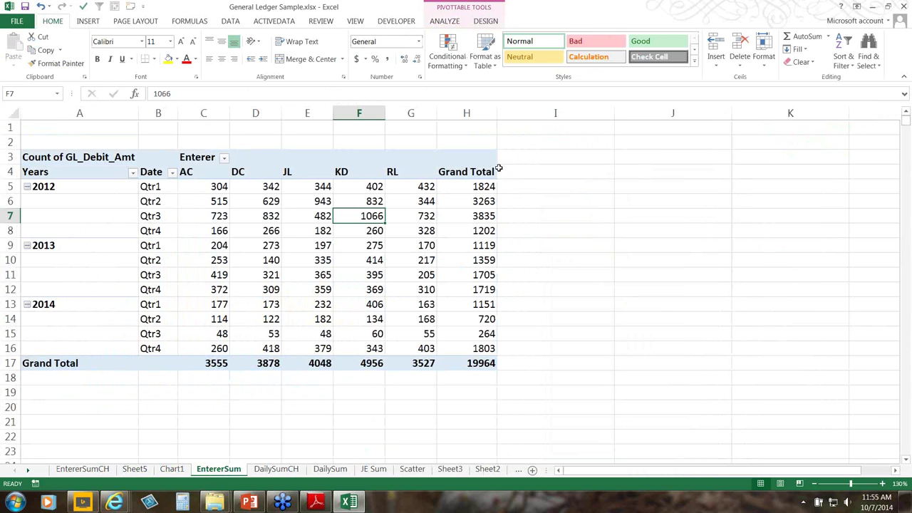
Examine the enterer headings and RL's 2014 quarterly counts in the pivot table, and compare them with the EntererSumCH chart.
left_click(219, 171)
left_click_drag(219, 171, 411, 173)
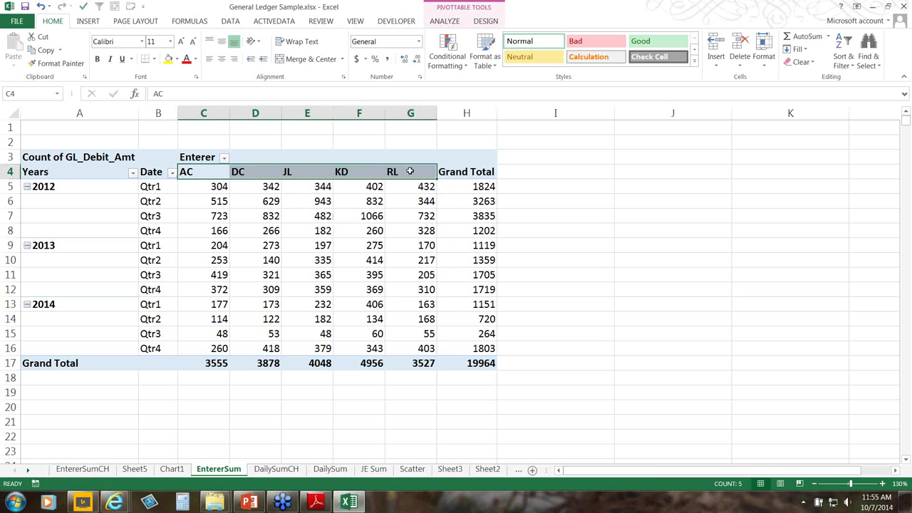
left_click(427, 334)
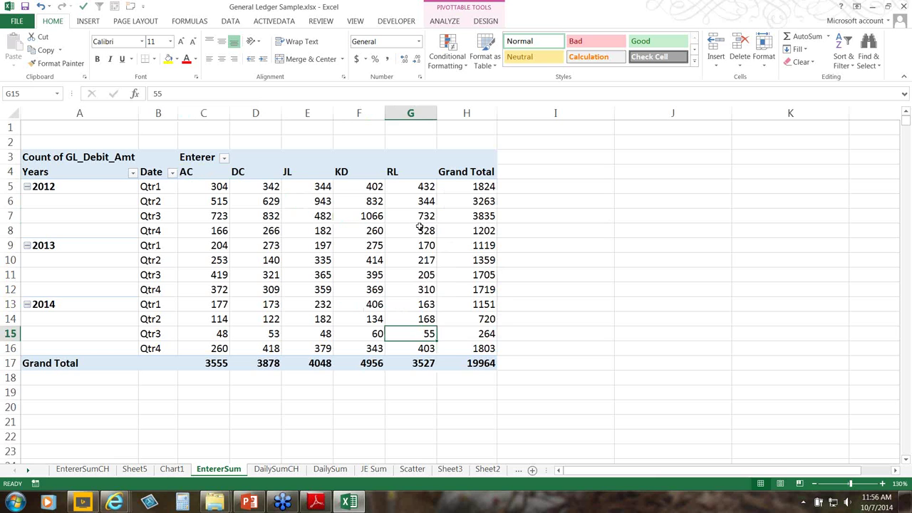
left_click(425, 304)
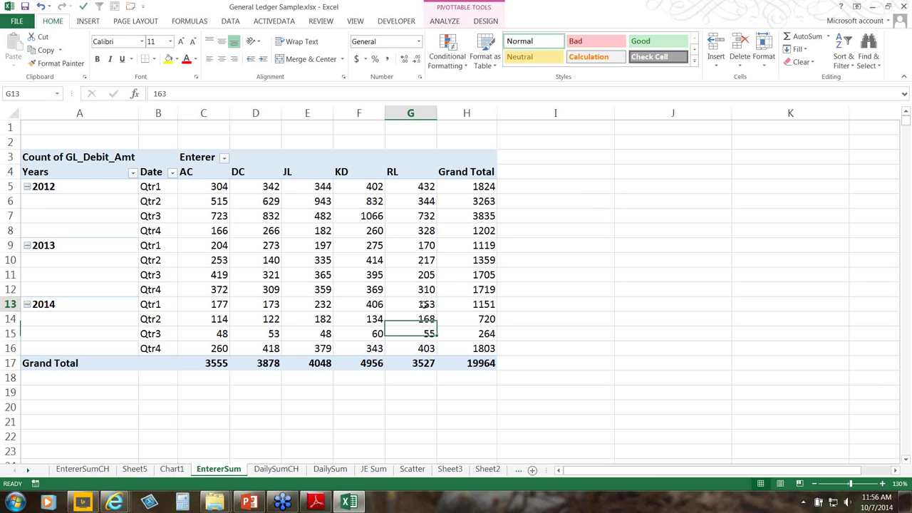
mouse_move(426, 290)
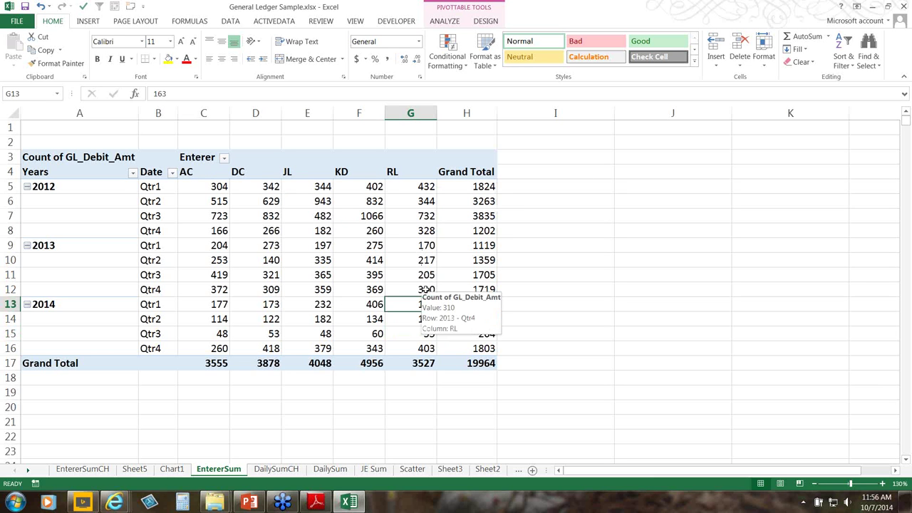
left_click(104, 473)
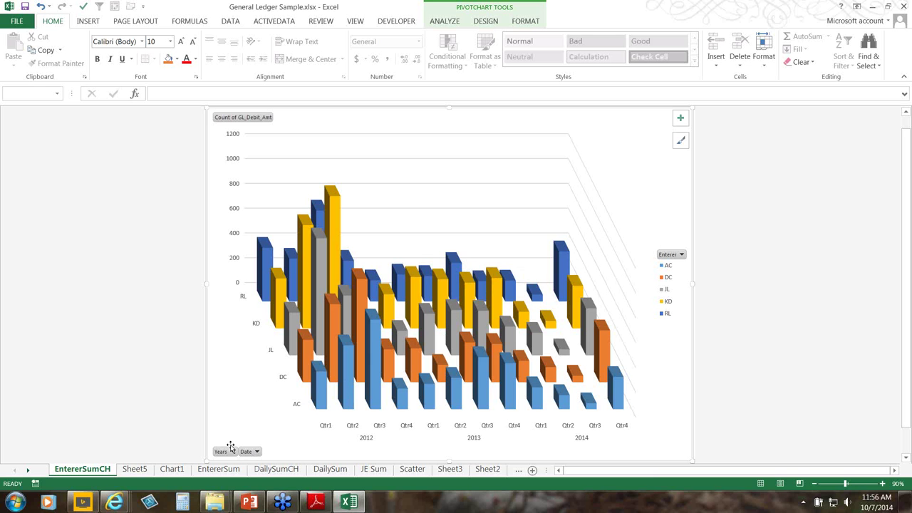
Summarize GL_Debit_Amt by Sum instead of Count in the EntererSum pivot table.
left_click(219, 469)
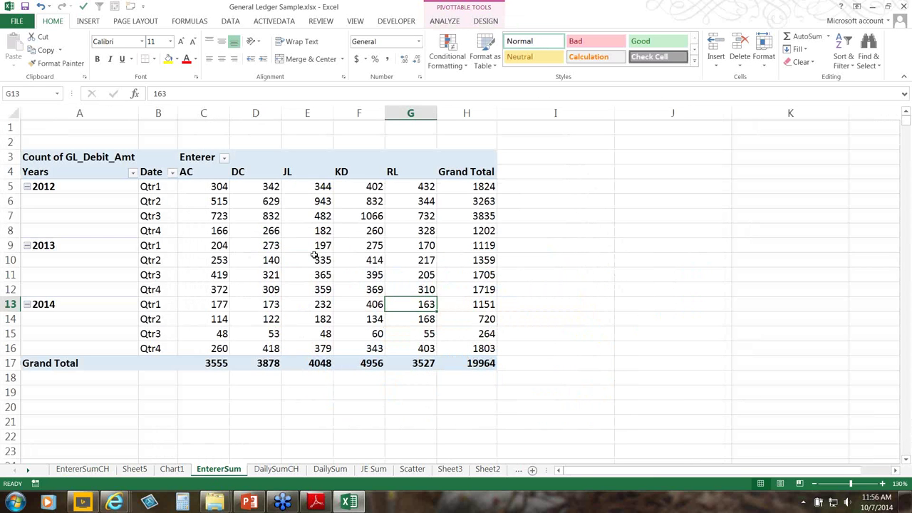
left_click(315, 255)
left_click(314, 231)
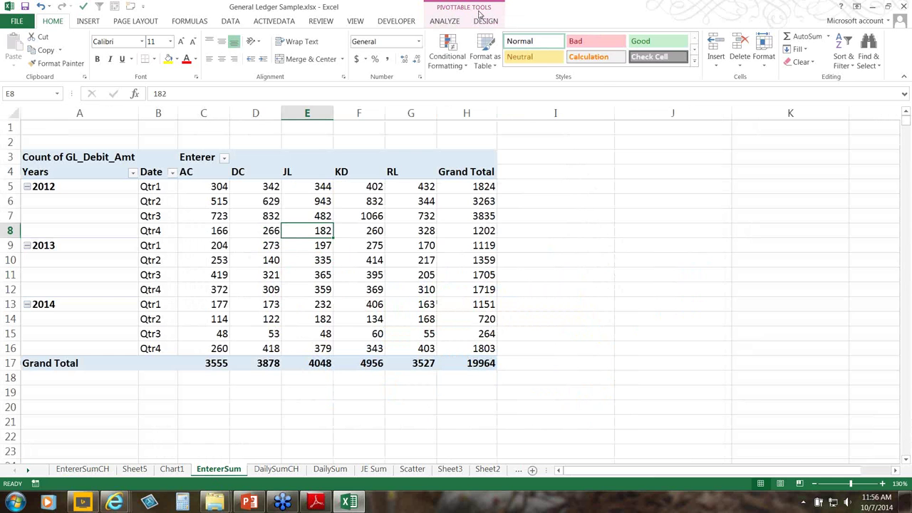
left_click(445, 21)
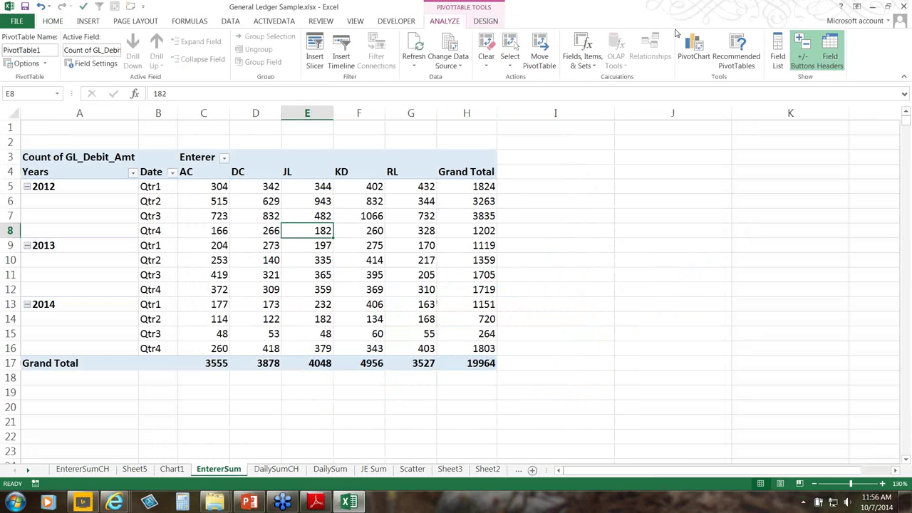
left_click(775, 63)
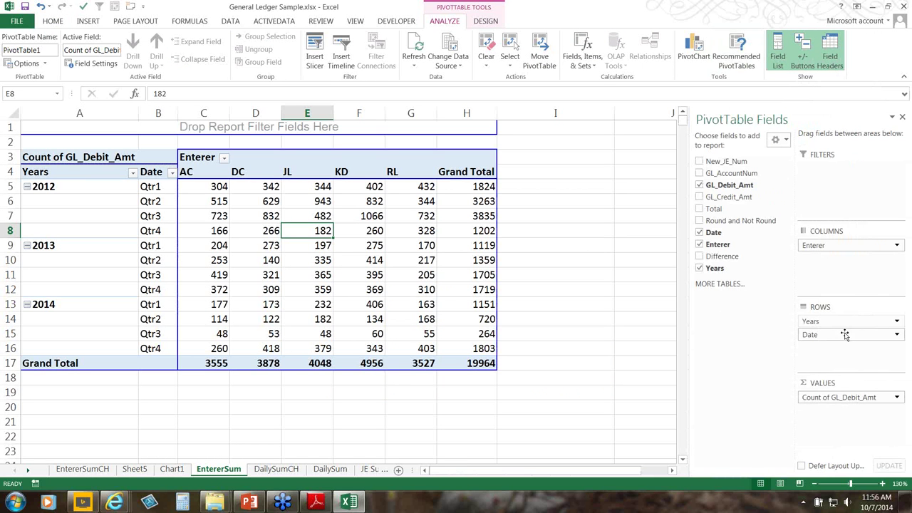
left_click(896, 397)
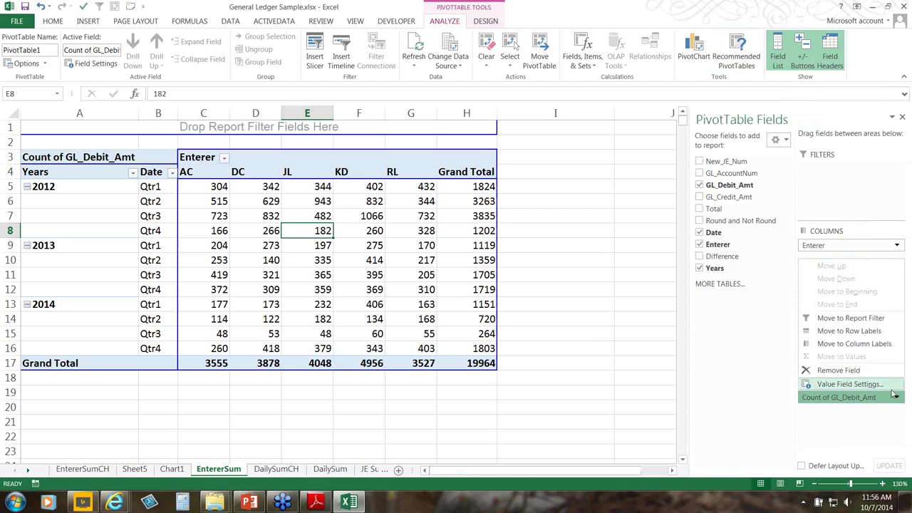
left_click(887, 384)
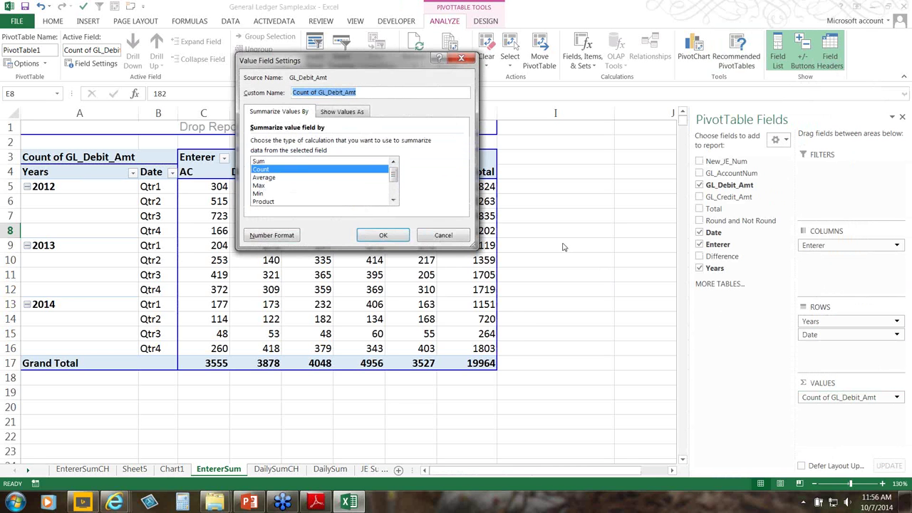
left_click(302, 162)
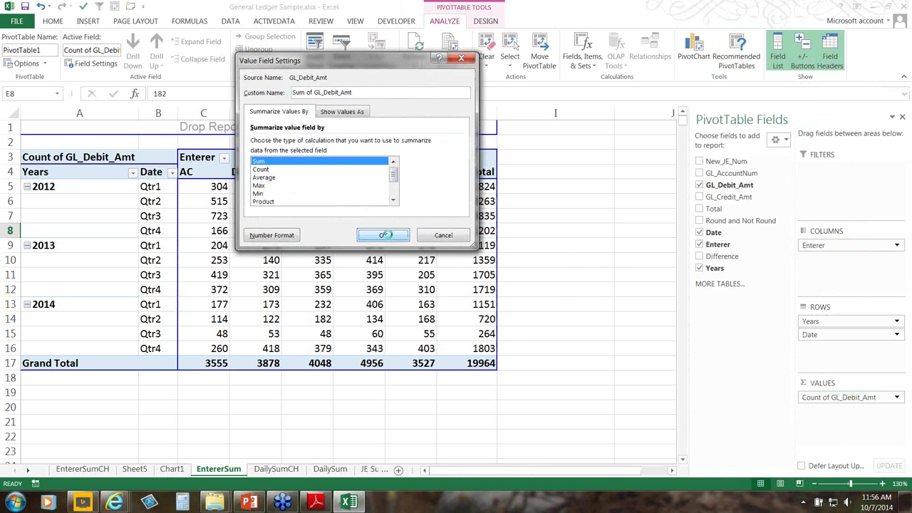
left_click(383, 235)
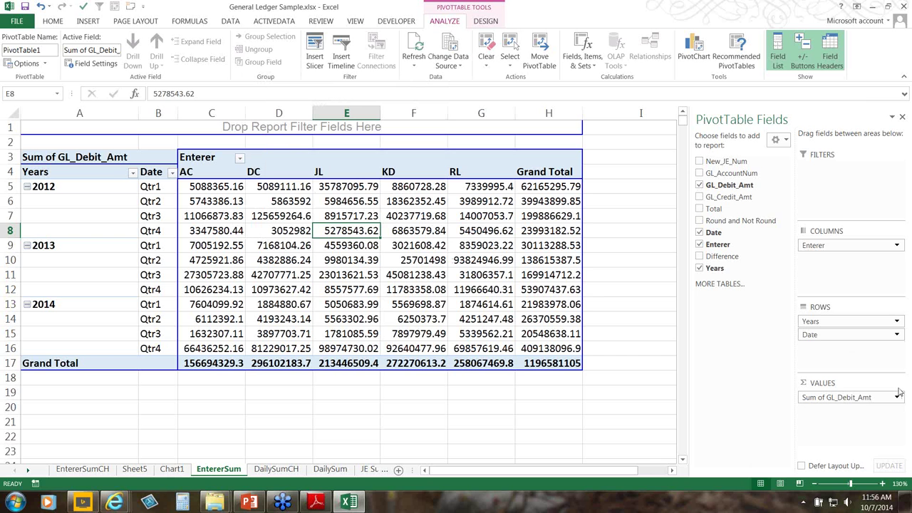
Examine the EntererSumCH chart and look through the RawGLData, DailySumCH, DailySum, Sheet2 and Scatter sheets.
left_click(90, 473)
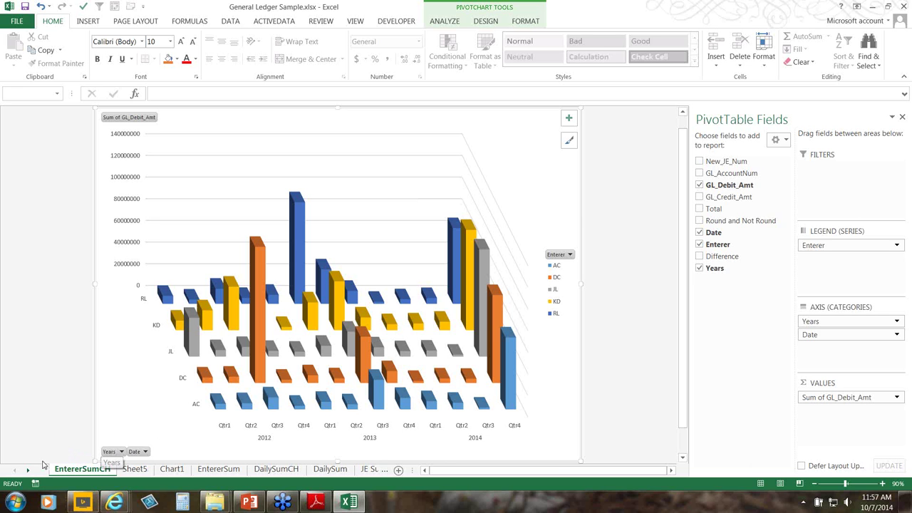
scroll(113, 469, "down", 2)
left_click(112, 470)
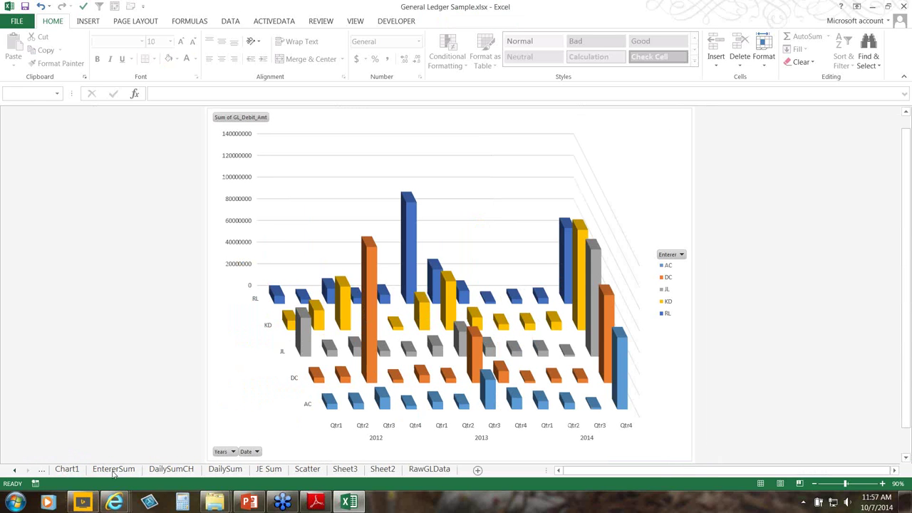
left_click(424, 470)
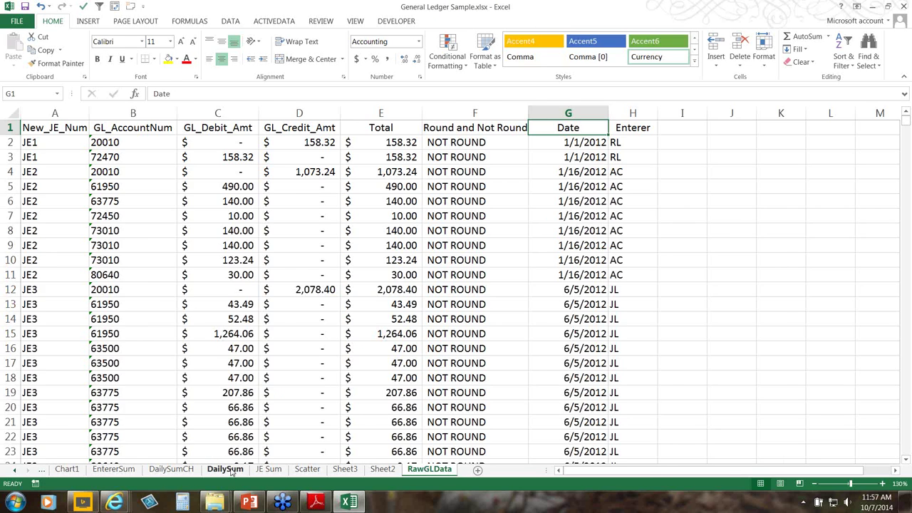
left_click(230, 470)
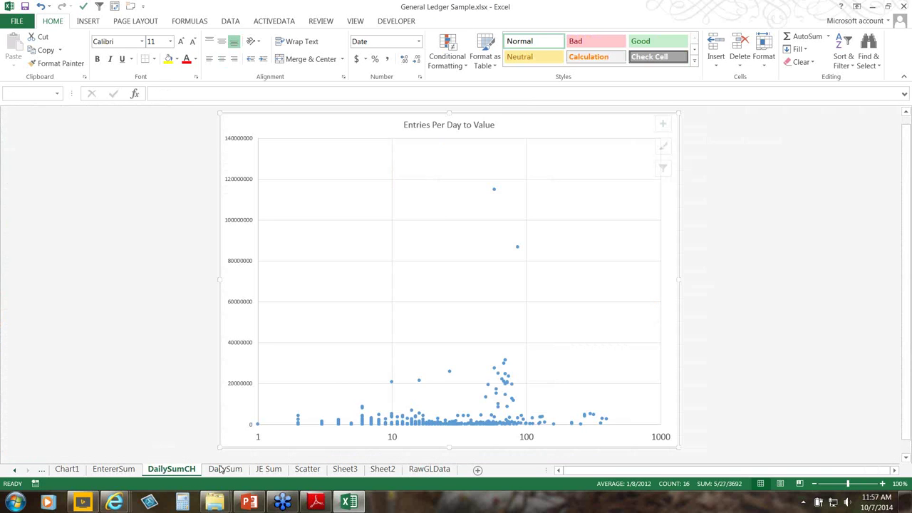
left_click(225, 470)
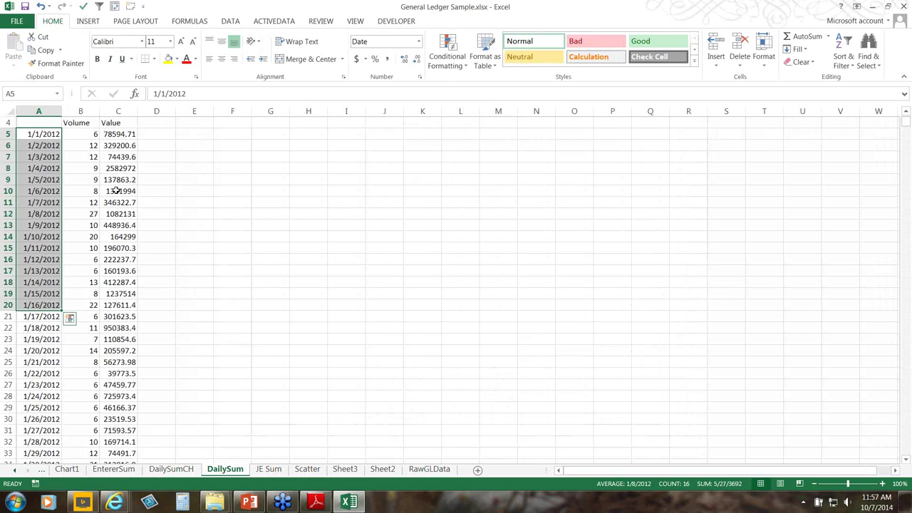
left_click(123, 193)
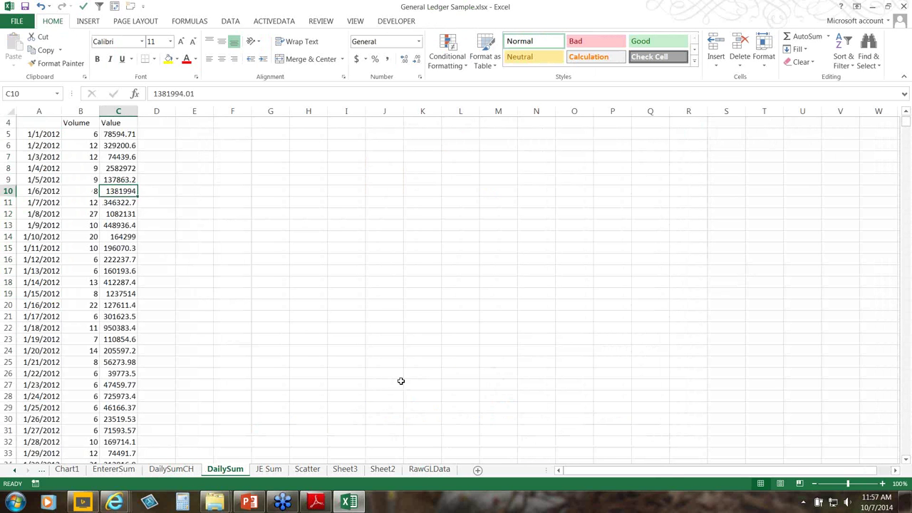
left_click(383, 469)
left_click(344, 472)
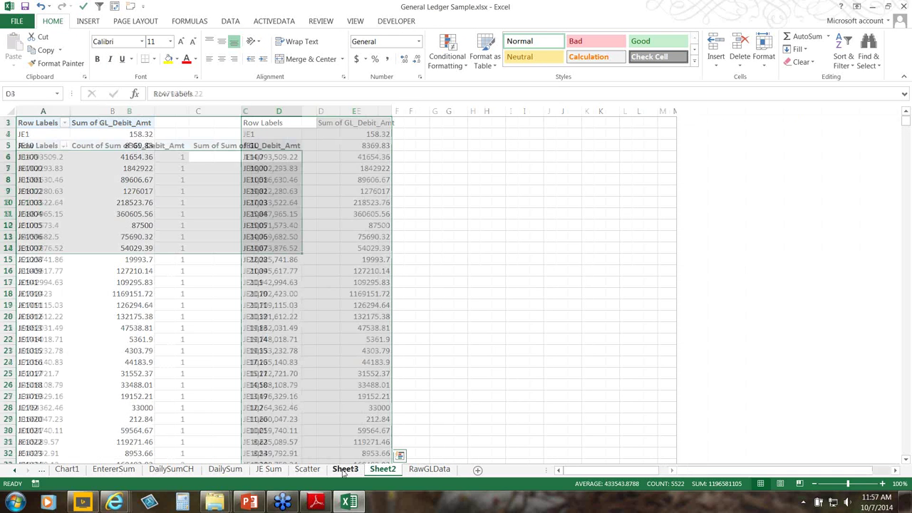
left_click(314, 470)
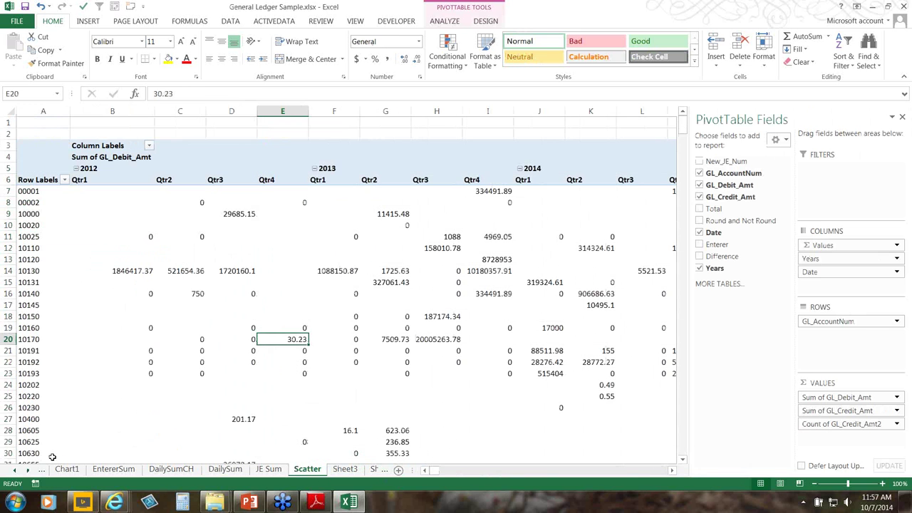
Insert a PivotTable from the RawGLData data on a new worksheet, with Date as rows and the sum of GL_Debit_Amt as values.
left_click(28, 472)
left_click(28, 472)
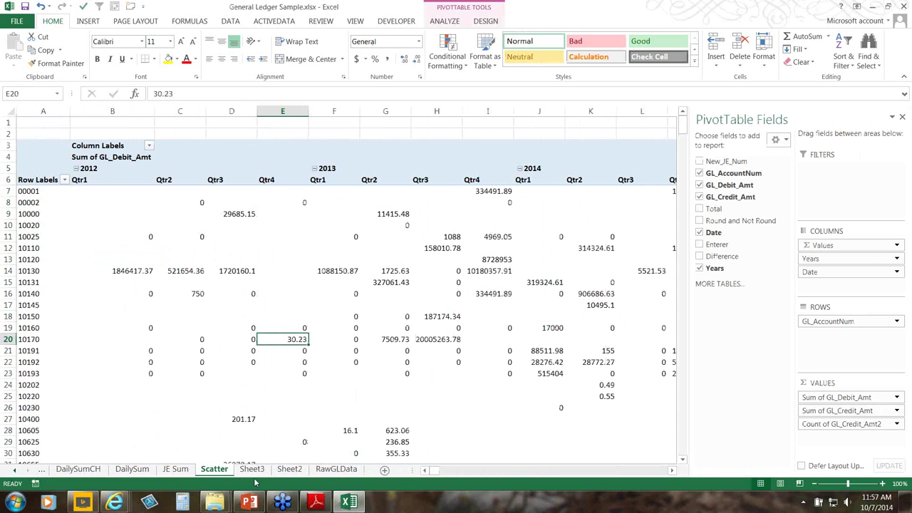
left_click(326, 470)
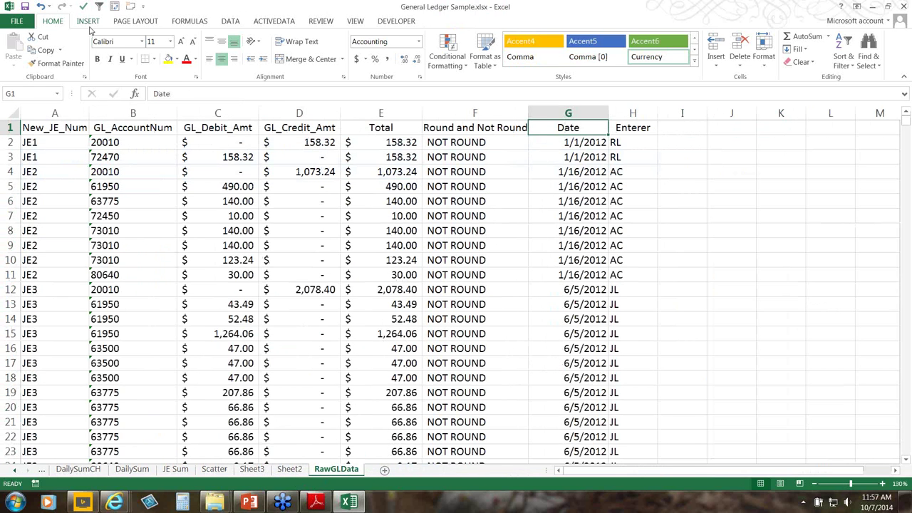
left_click(89, 21)
left_click(19, 44)
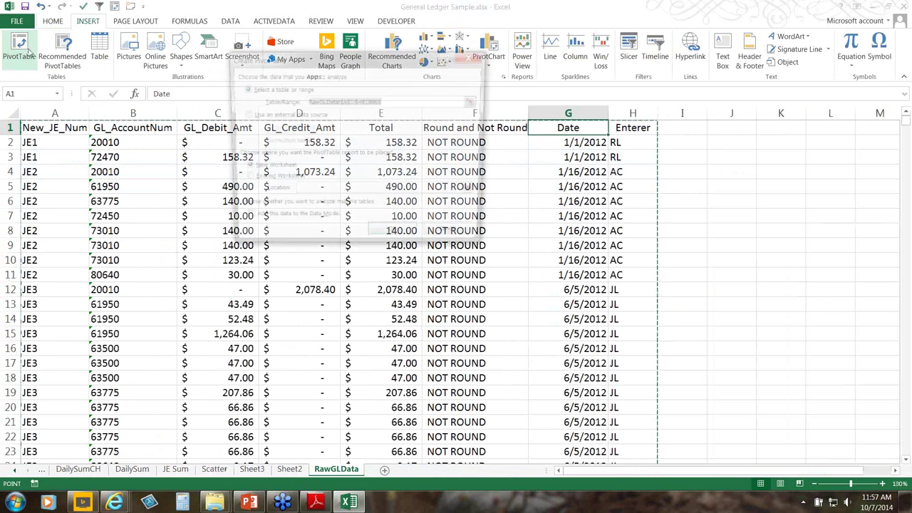
left_click(388, 241)
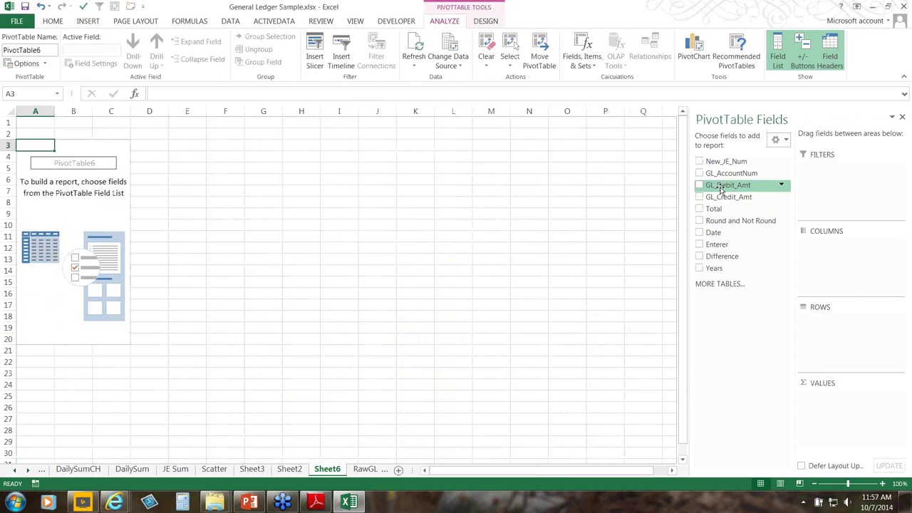
left_click(700, 233)
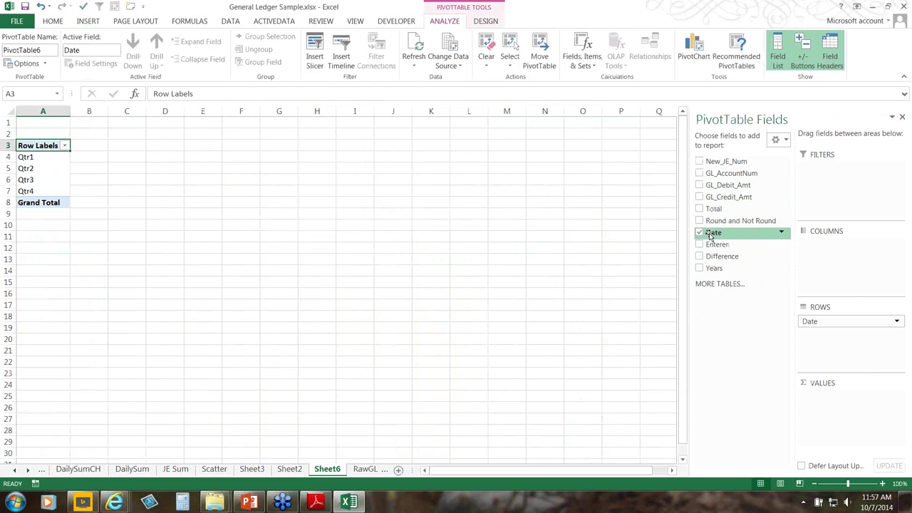
left_click(700, 186)
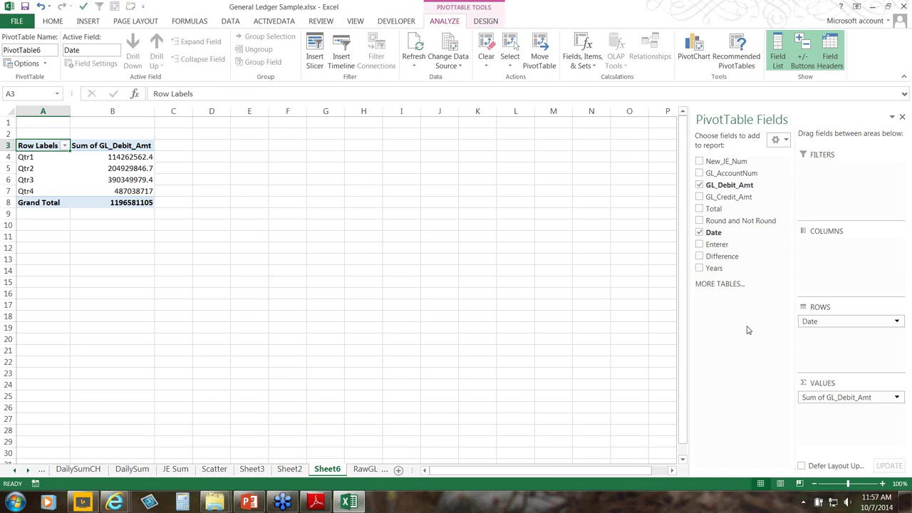
Add the sum of GL_Credit_Amt to the PivotTable and ungroup the Date row labels.
left_click(699, 197)
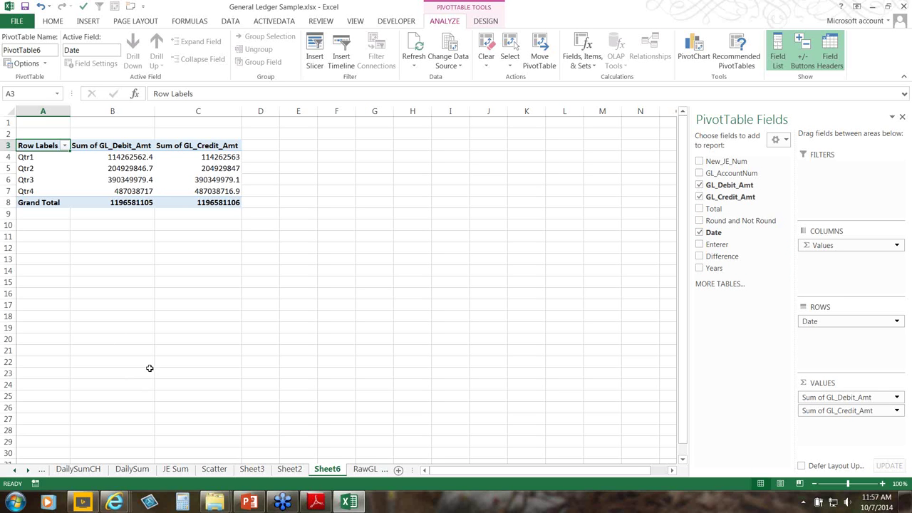
right_click(38, 159)
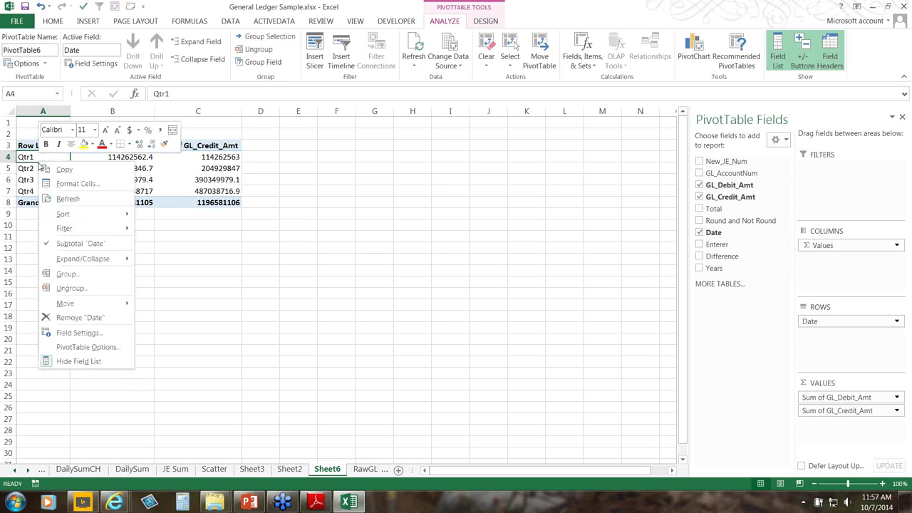
left_click(61, 289)
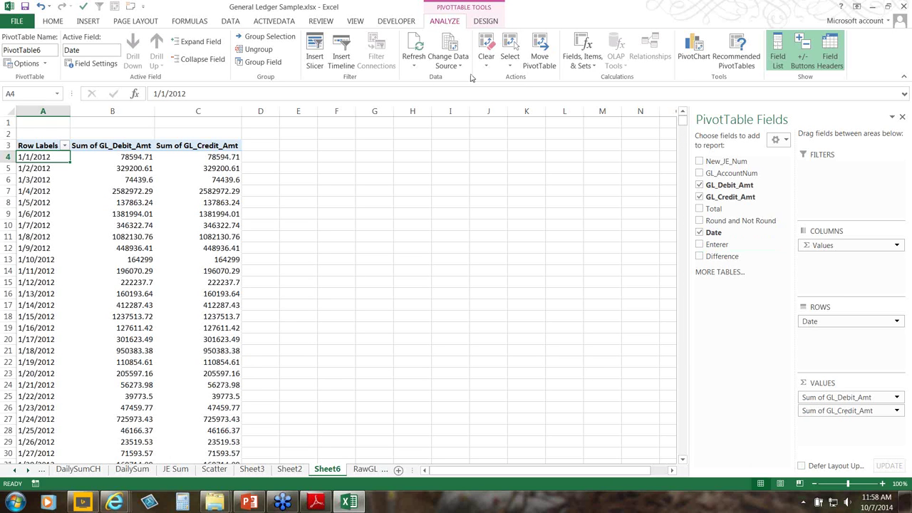
Insert a Stacked Line PivotChart of the daily debit and credit sums.
left_click(690, 63)
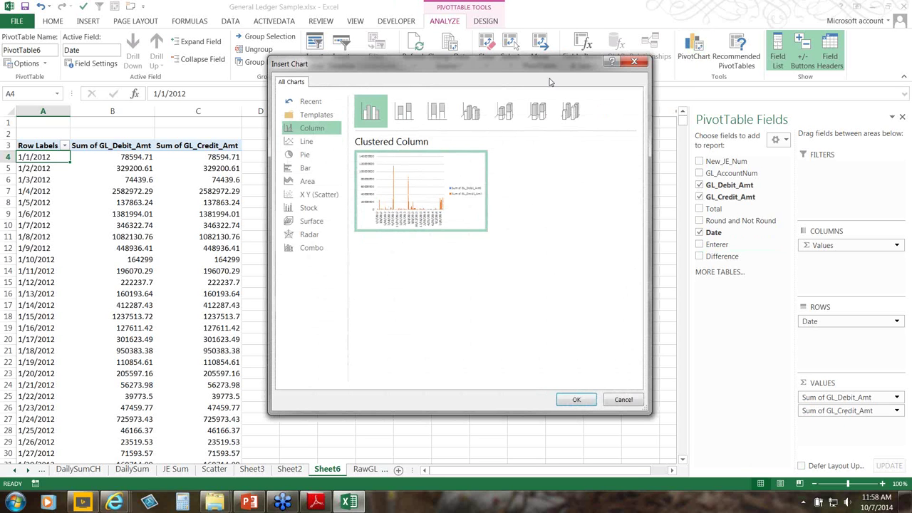
left_click(322, 141)
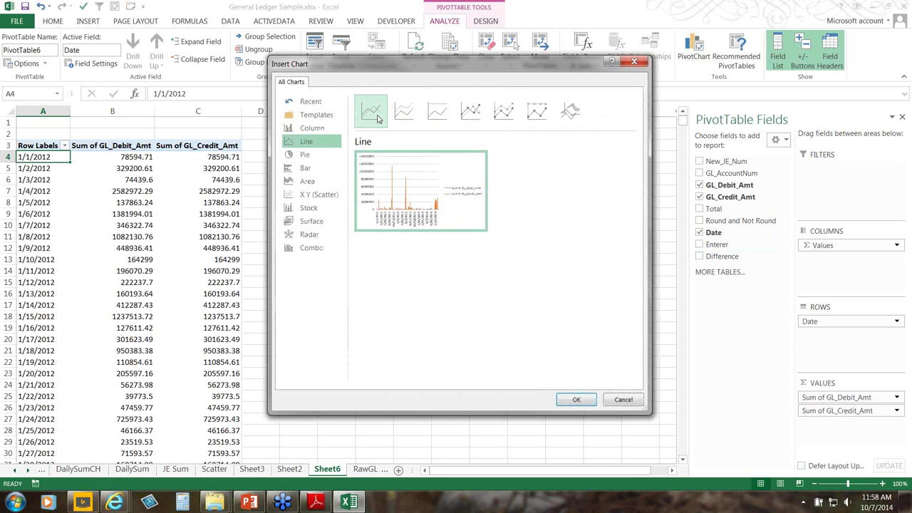
left_click(415, 116)
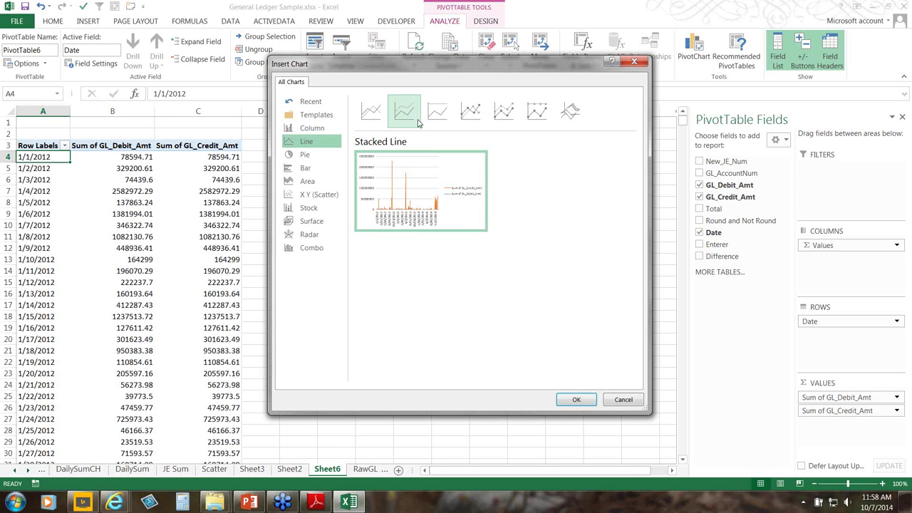
left_click(576, 400)
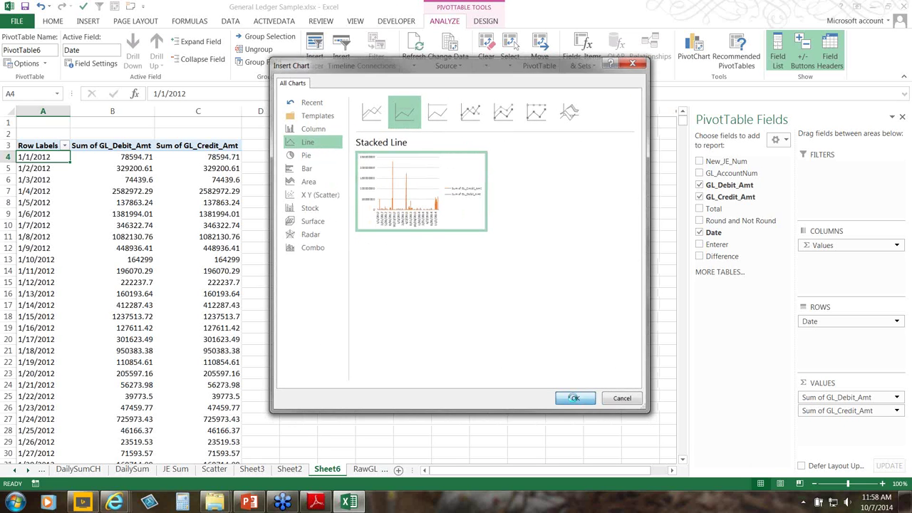
Move the PivotChart to its own new chart sheet.
right_click(467, 354)
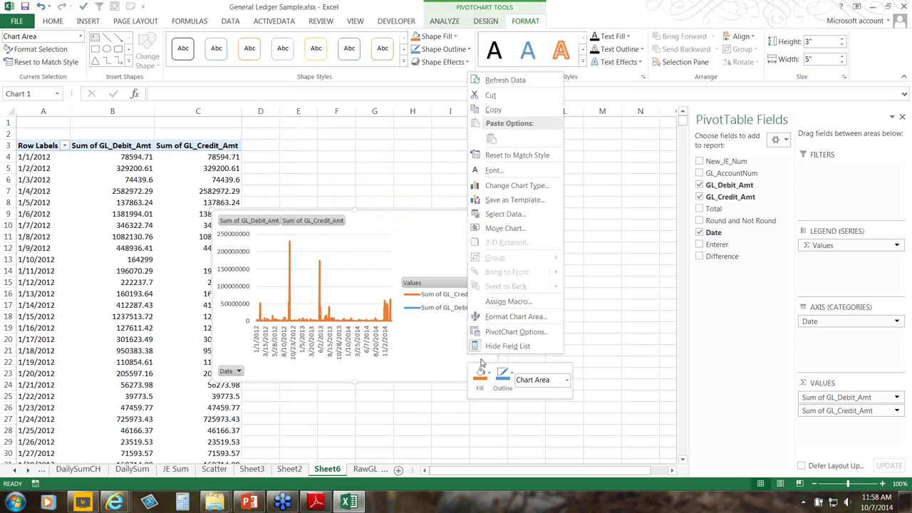
left_click(503, 228)
left_click(437, 209)
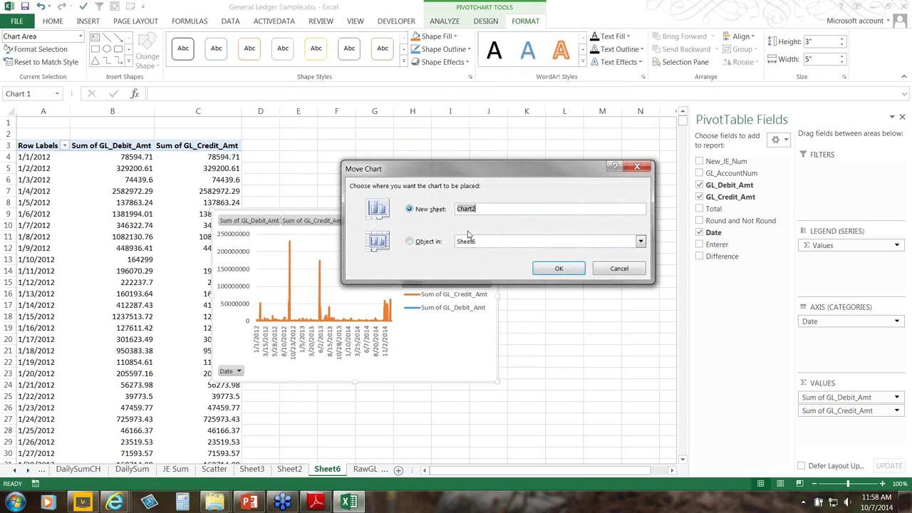
left_click(556, 267)
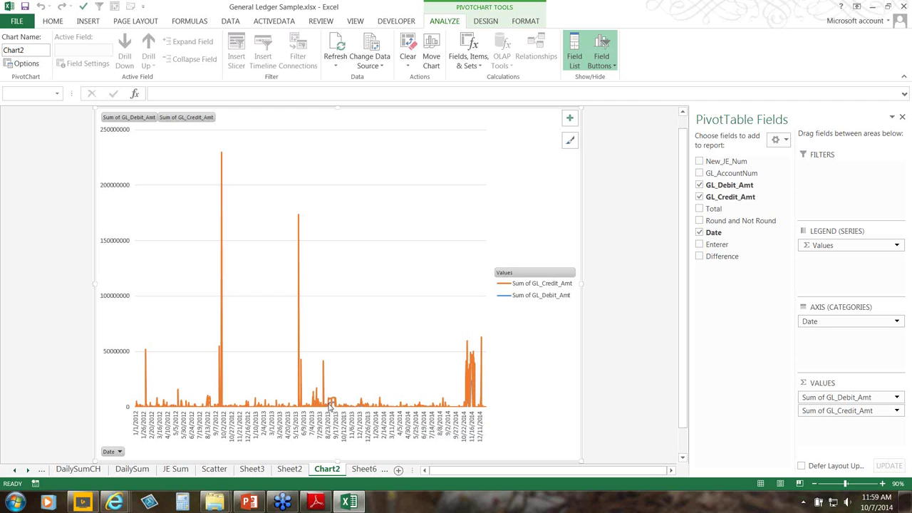
Enlarge the date axis labels of the PivotChart to font size 16.
left_click(313, 432)
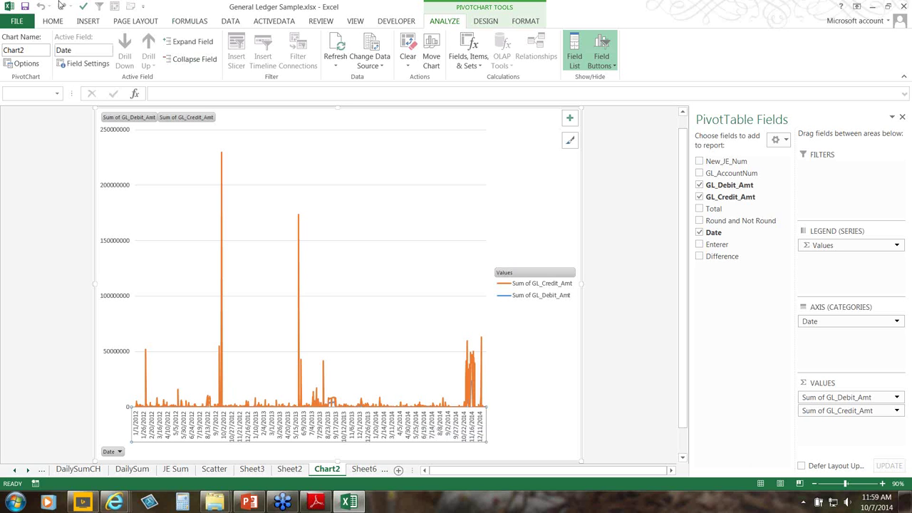
left_click(52, 22)
left_click(170, 42)
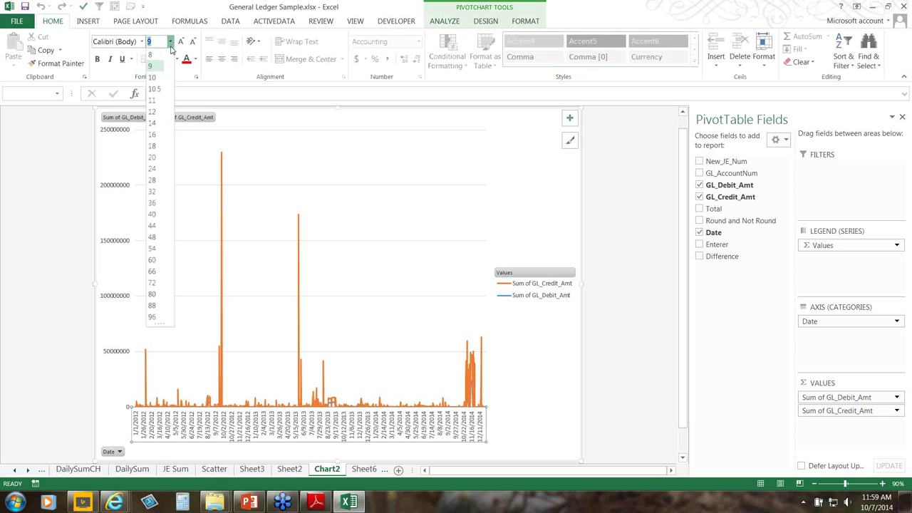
left_click(153, 135)
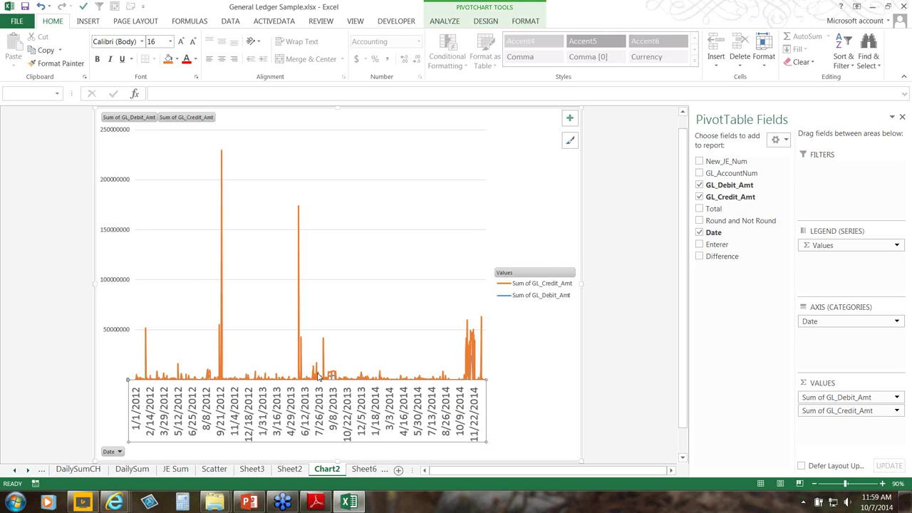
left_click(417, 367)
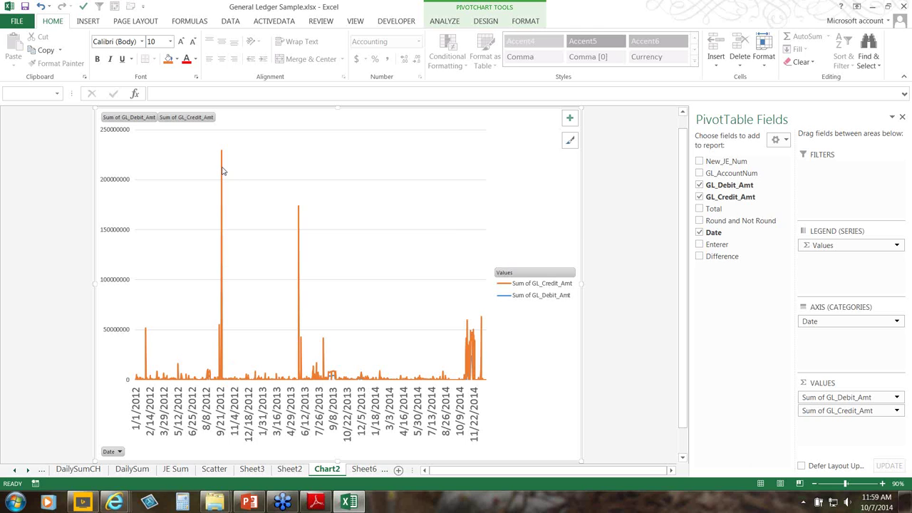
Start ActiveData's Stratify tool on the RawGLData sheet with GL_Debit_Amt as the column to stratify.
mouse_move(221, 169)
mouse_move(482, 374)
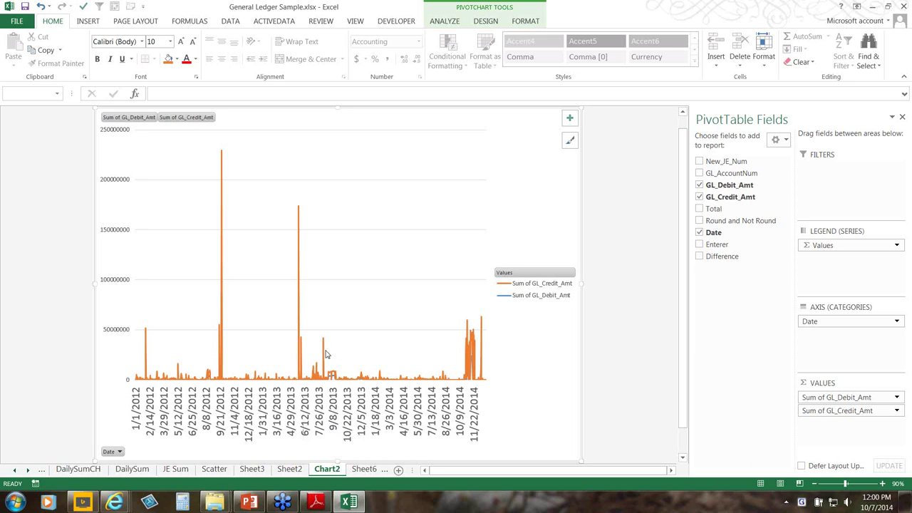
mouse_move(323, 351)
mouse_move(300, 216)
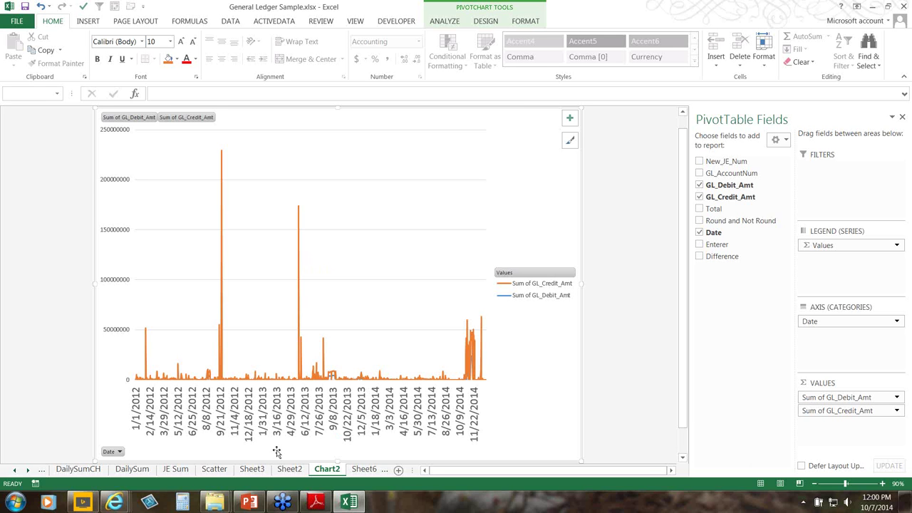
left_click(28, 469)
left_click(27, 470)
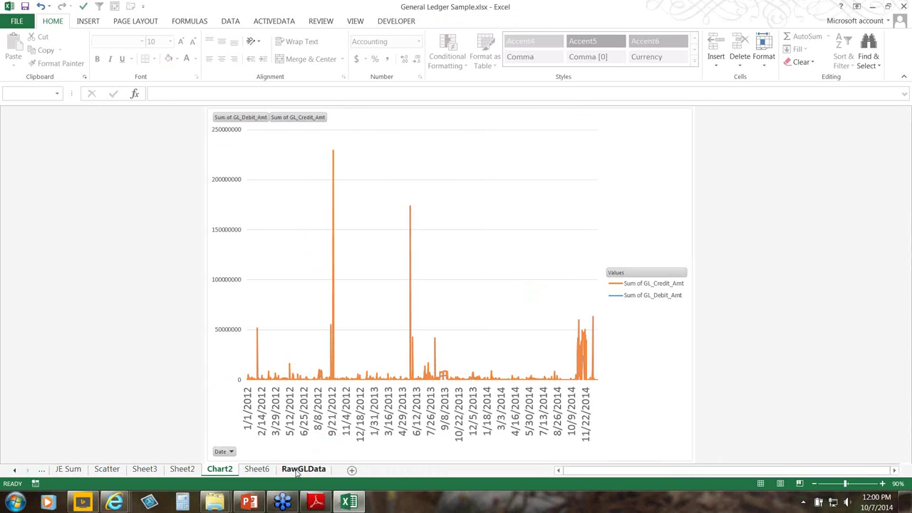
left_click(305, 469)
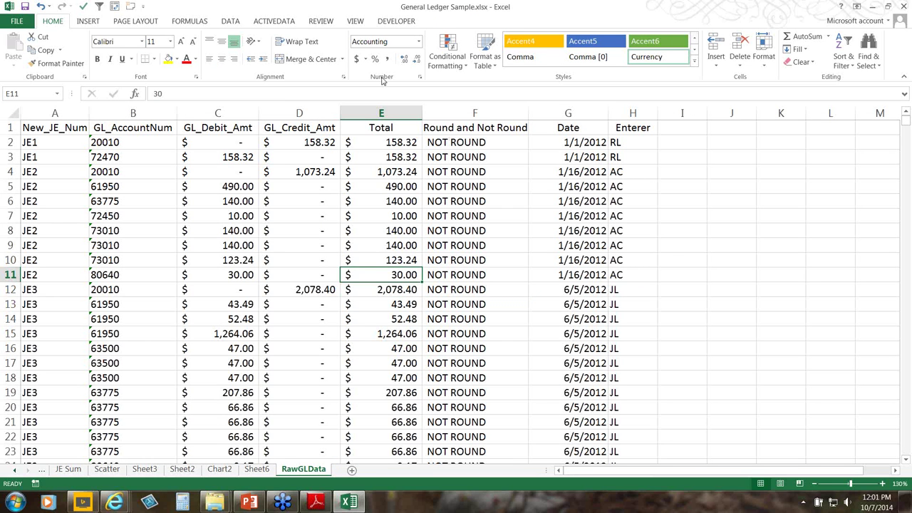
left_click(275, 22)
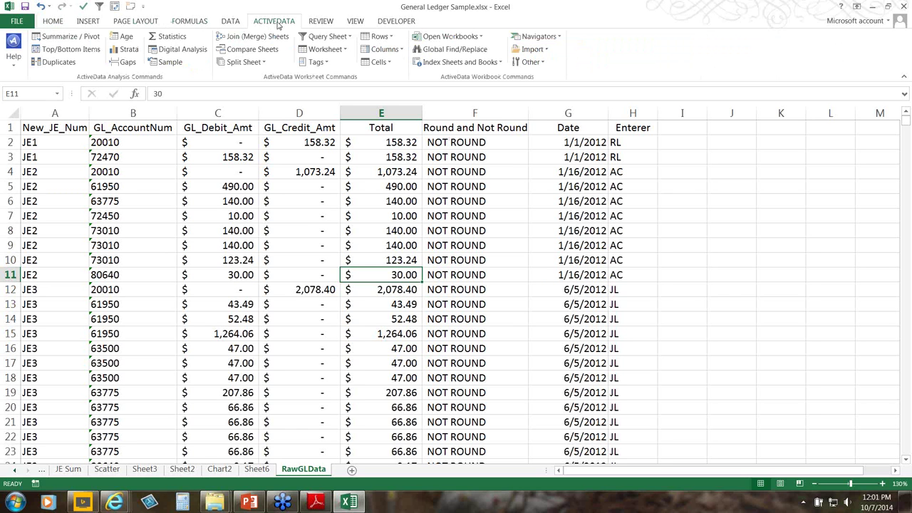
left_click(131, 51)
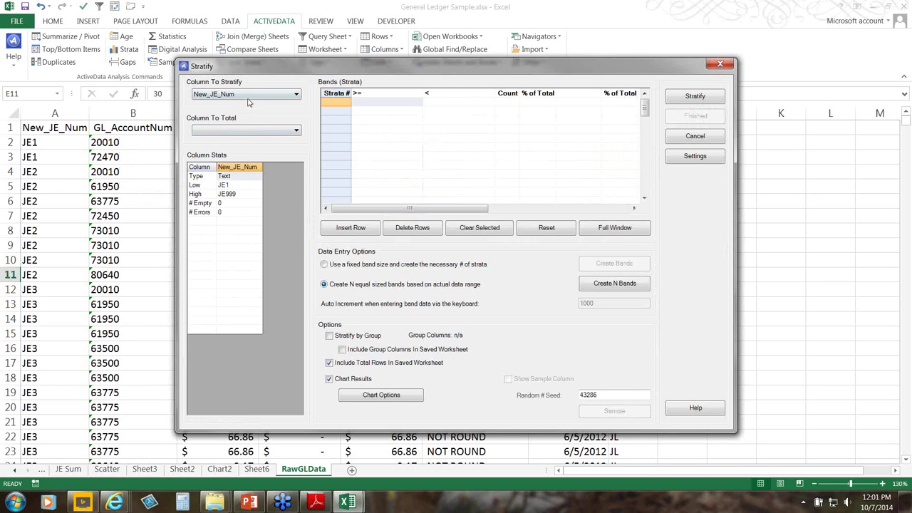
left_click(249, 96)
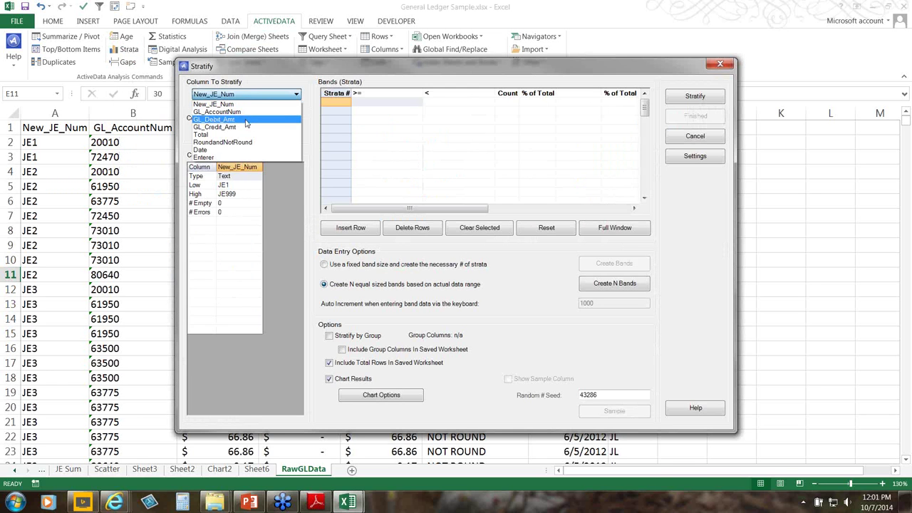
left_click(254, 119)
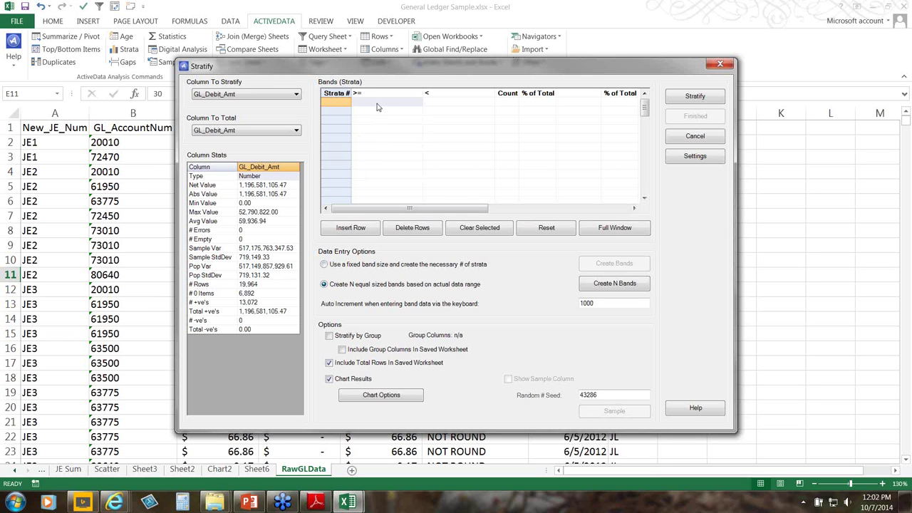
Create fixed-size bands with an interval of 100000 and stratify the debit amounts.
left_click(345, 266)
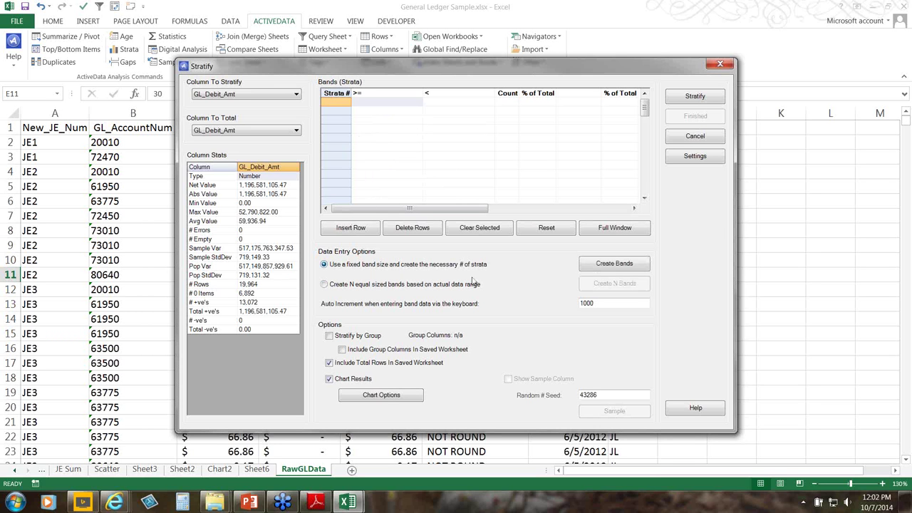
left_click(614, 264)
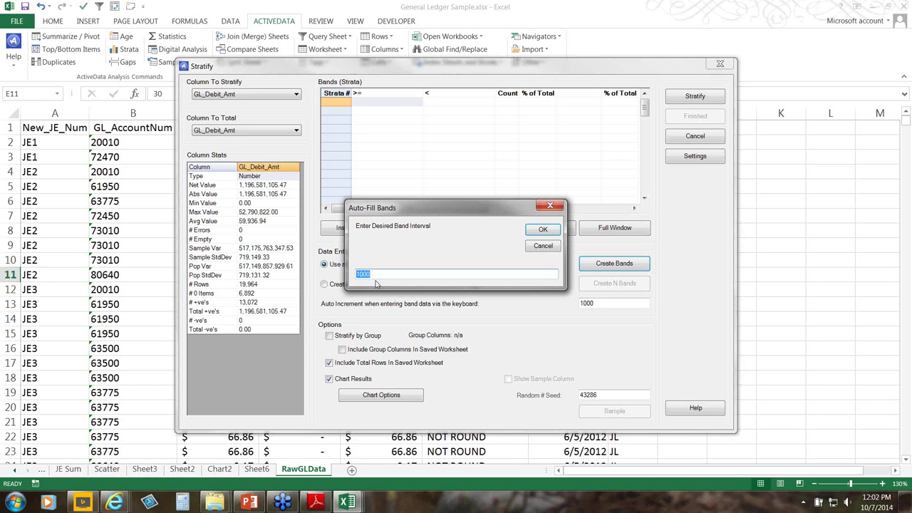
type("1000")
key("Return")
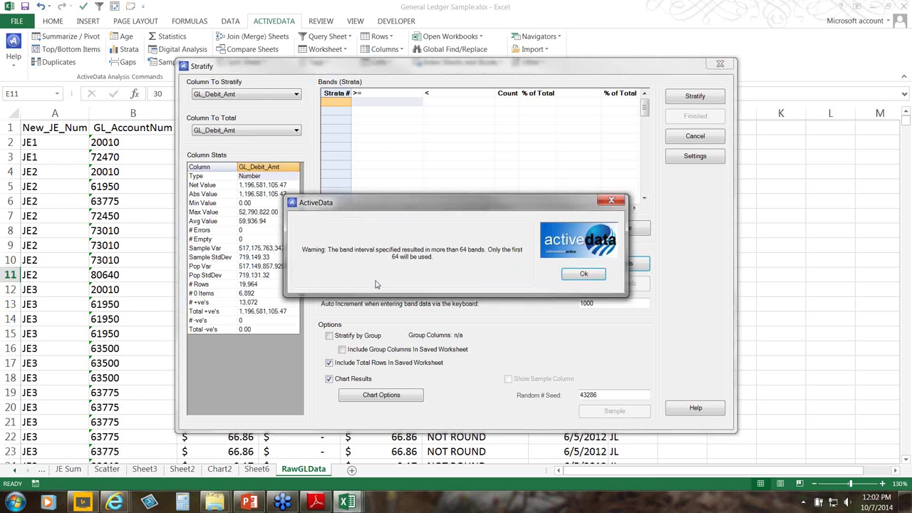
key("Return")
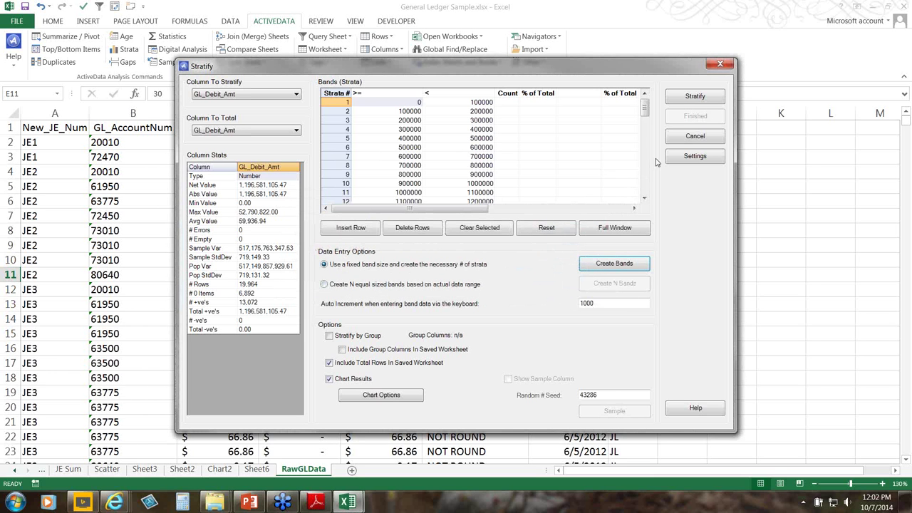
left_click(686, 99)
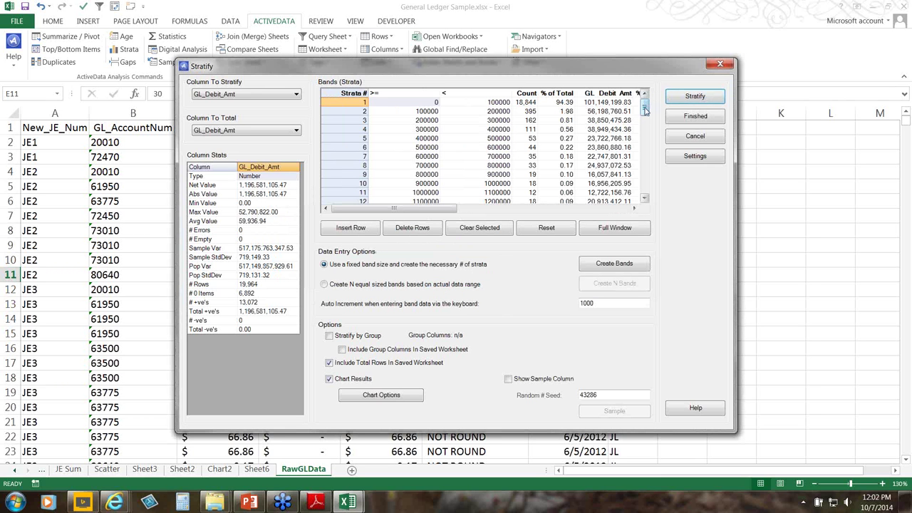
Examine the count, debit sum and percent-of-total values of the first stratum and of the >= exceptions row.
left_click_drag(644, 112, 651, 91)
left_click(563, 104)
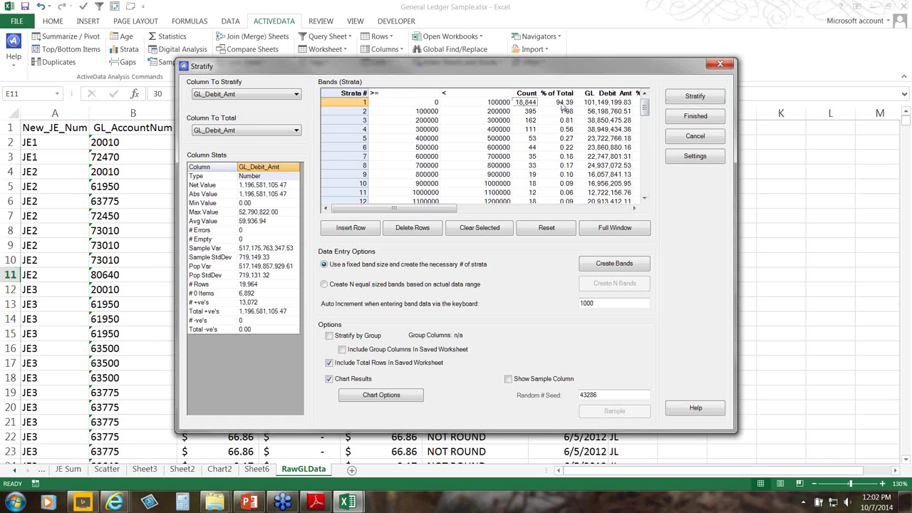
left_click(506, 106)
left_click(595, 106)
key("Tab")
key("Tab")
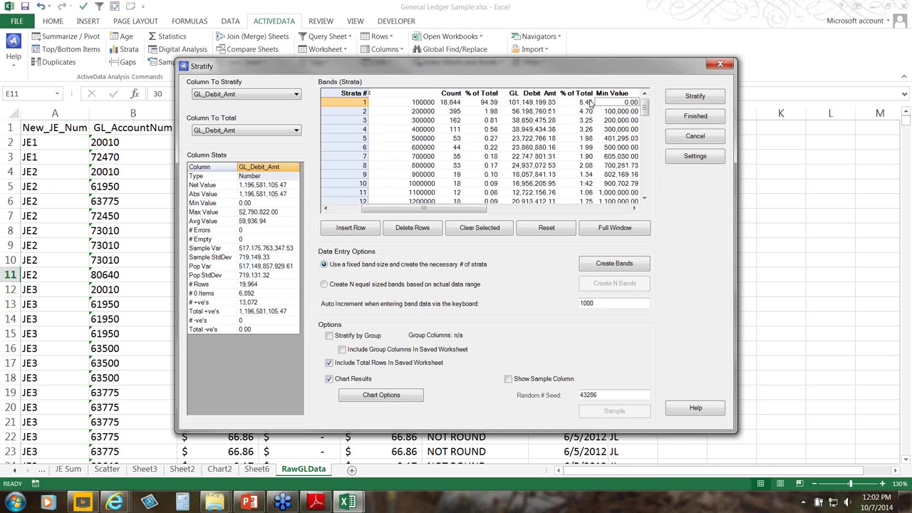
left_click(592, 105)
left_click_drag(645, 107, 645, 186)
left_click(584, 190)
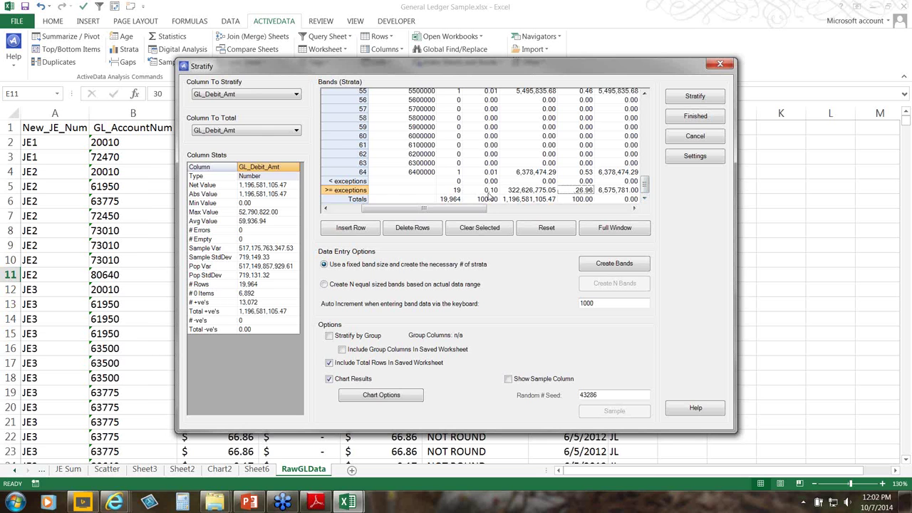
left_click(456, 190)
left_click_drag(644, 186, 647, 100)
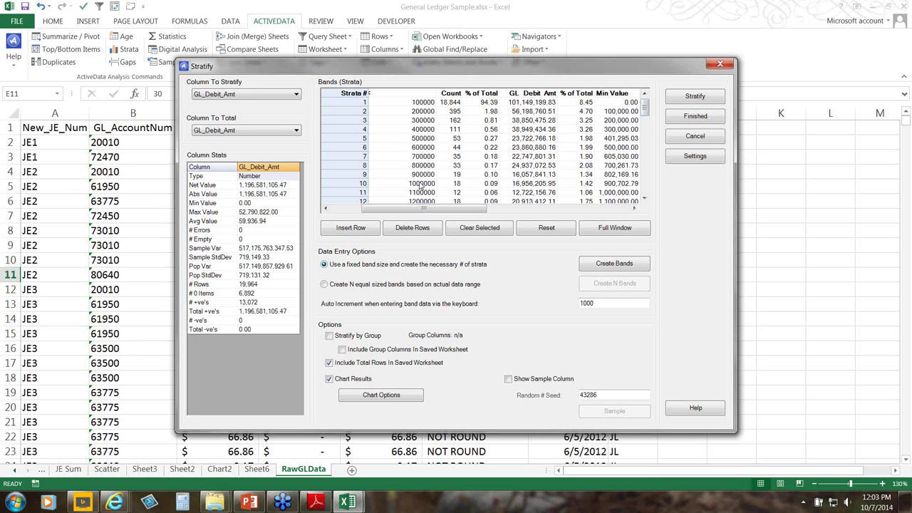
Compare the counts and debit sums of strata 8, 9 and 10, the bands approaching 1000000.
left_click(422, 184)
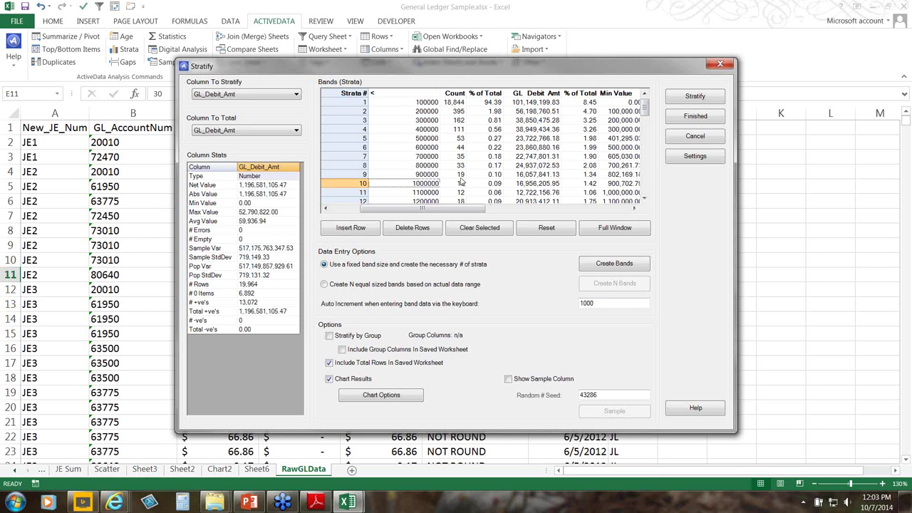
left_click(438, 174)
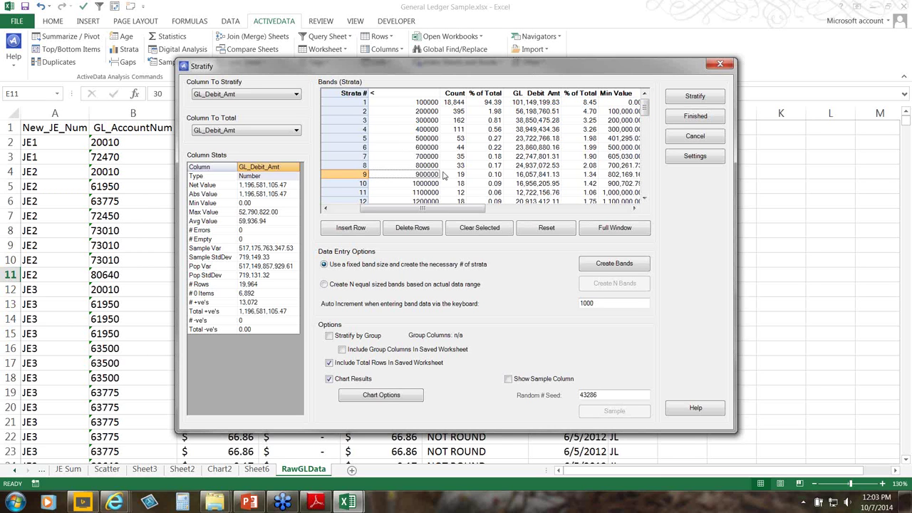
left_click(436, 168, "shift")
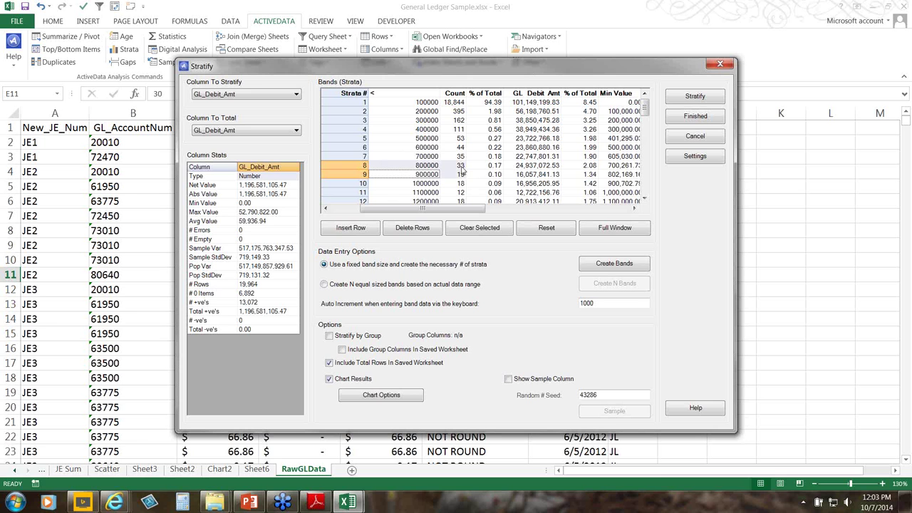
left_click(617, 178)
left_click(617, 178)
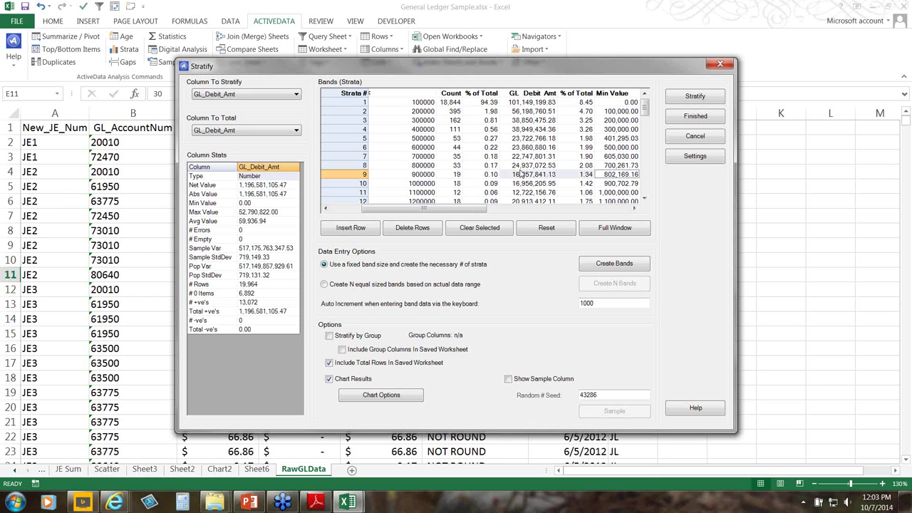
Compare the limits and counts of the 800000, 900000 and 1000000 bands and discard the unsaved stratification.
left_click(426, 168, "shift")
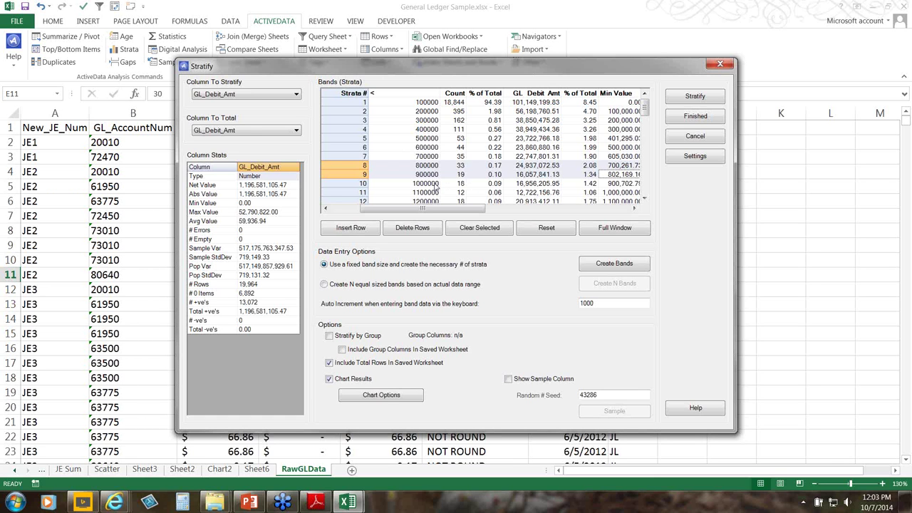
left_click(433, 184)
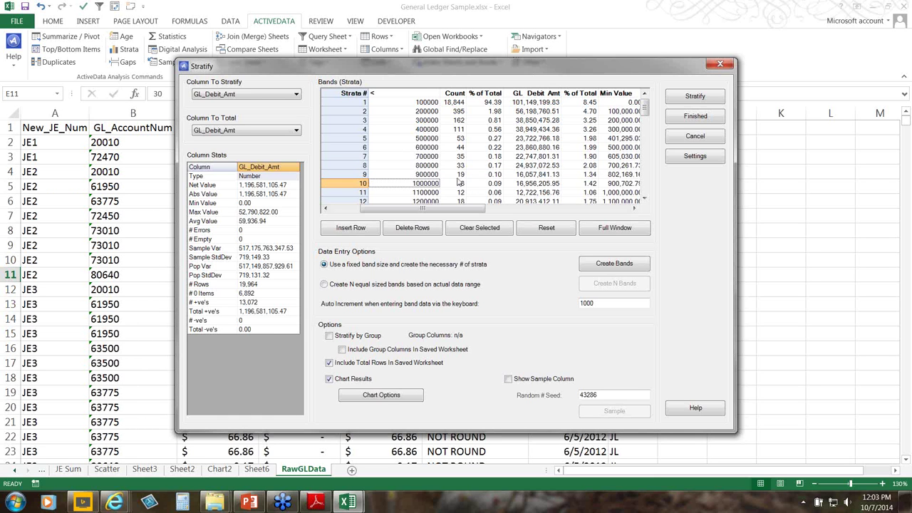
left_click(459, 176)
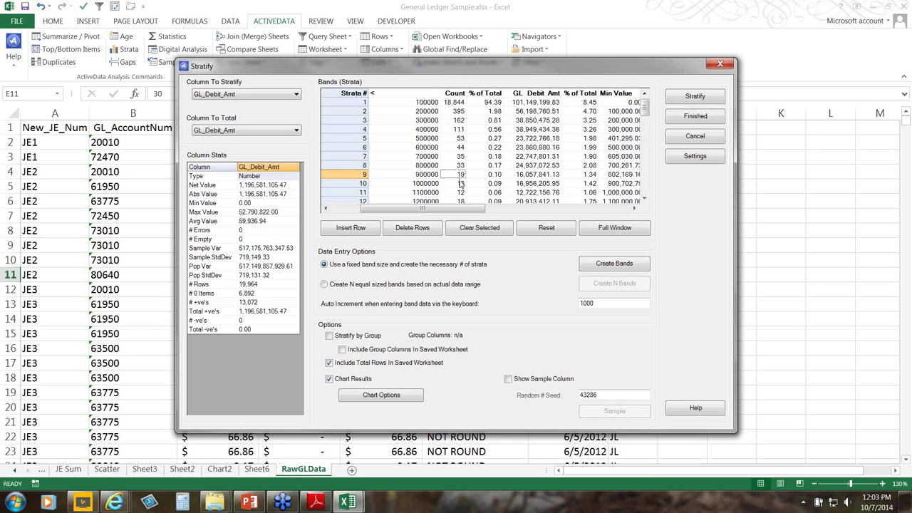
left_click(689, 138)
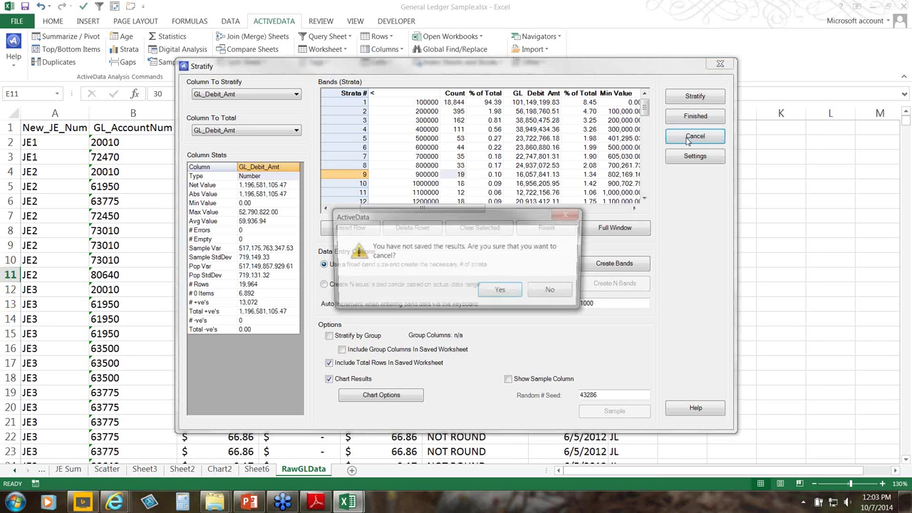
left_click(502, 291)
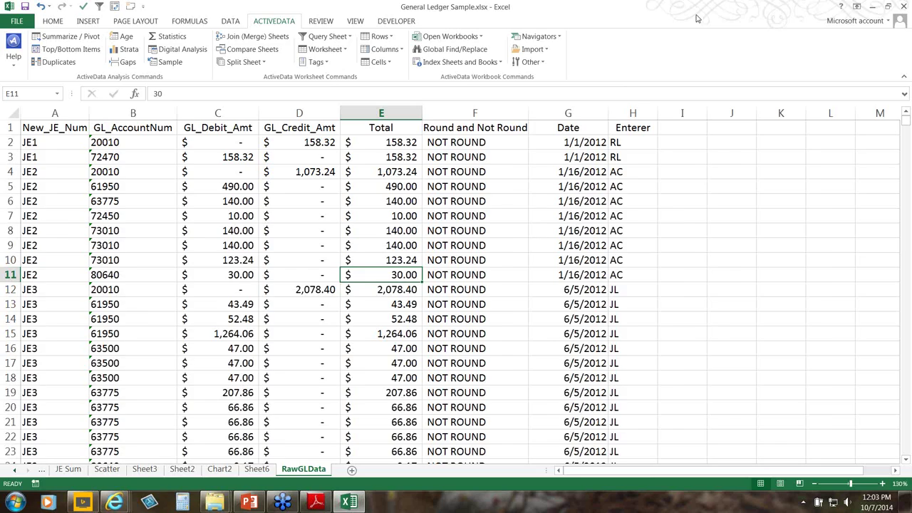
Switch back to the PowerPoint slide show and advance to the Useful Excel Functions slide.
left_click(873, 6)
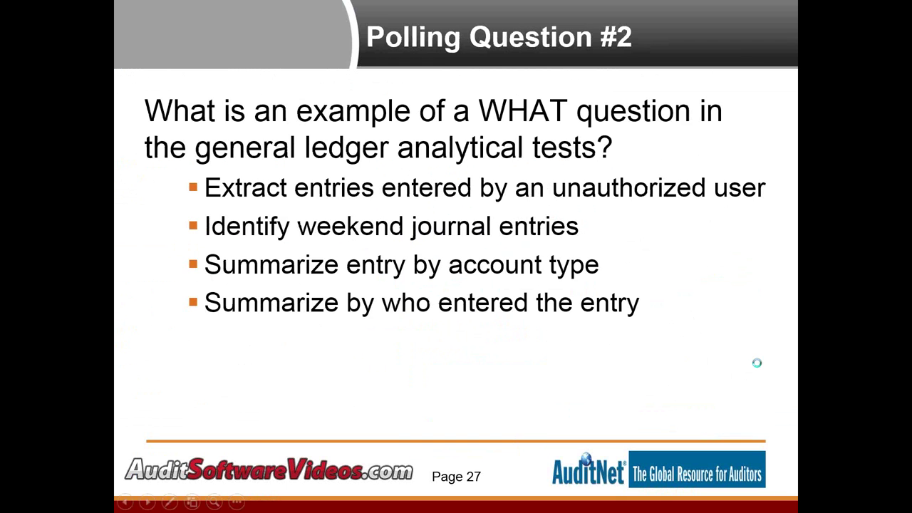
left_click(759, 367)
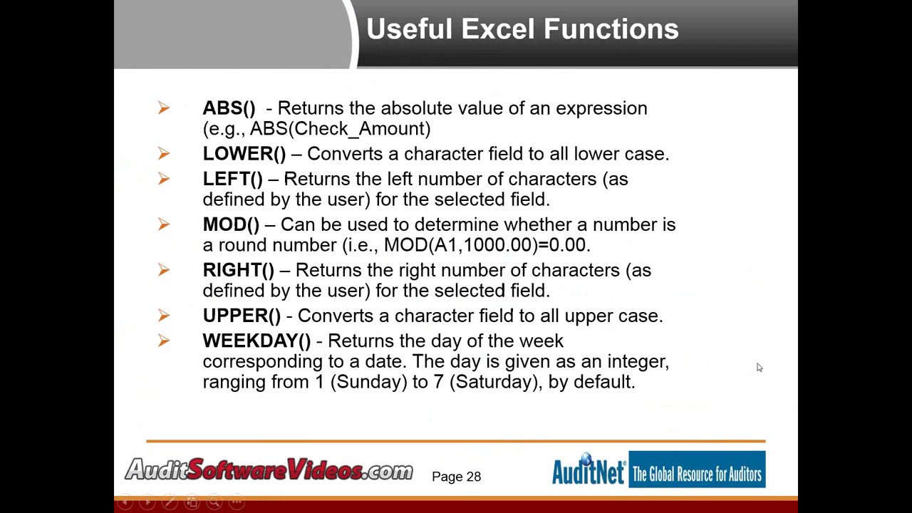
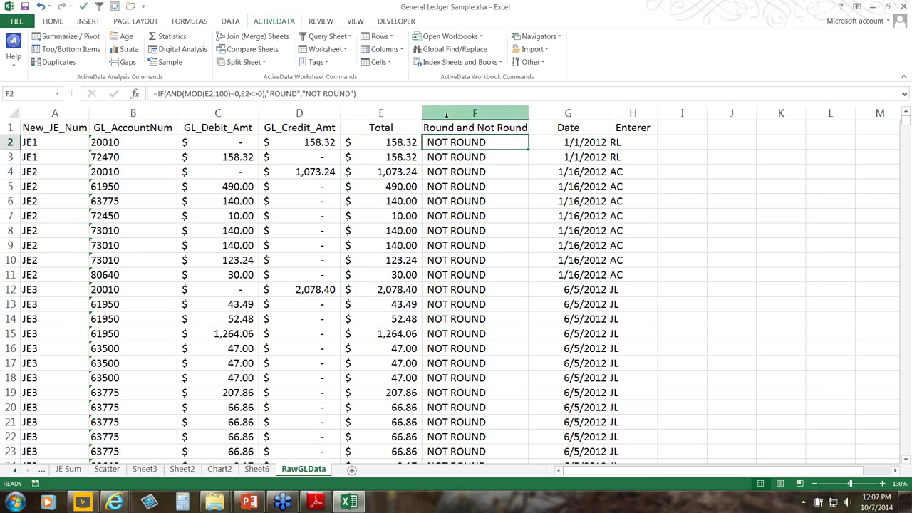
Insert a column before Round and Not Round on the RawGLData sheet and head it ROUND DIFF.
left_click(451, 112)
right_click(453, 114)
left_click(475, 221)
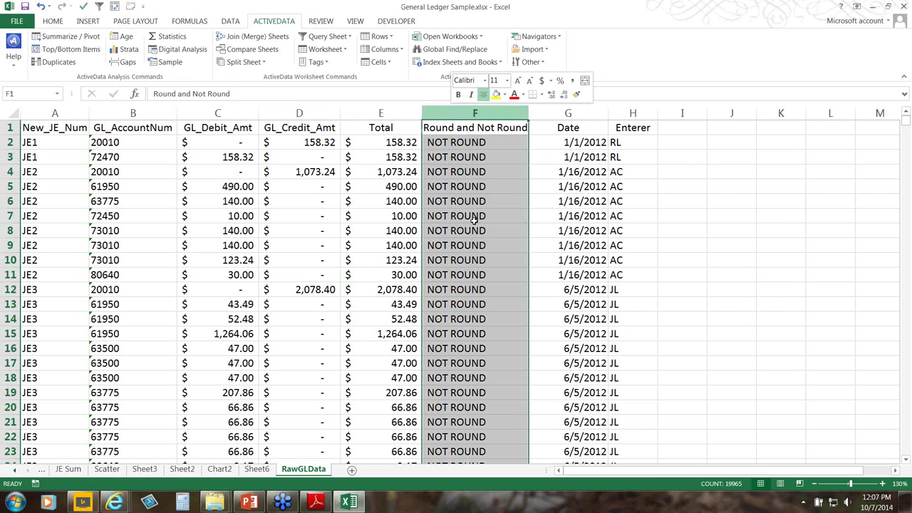
left_click(467, 129)
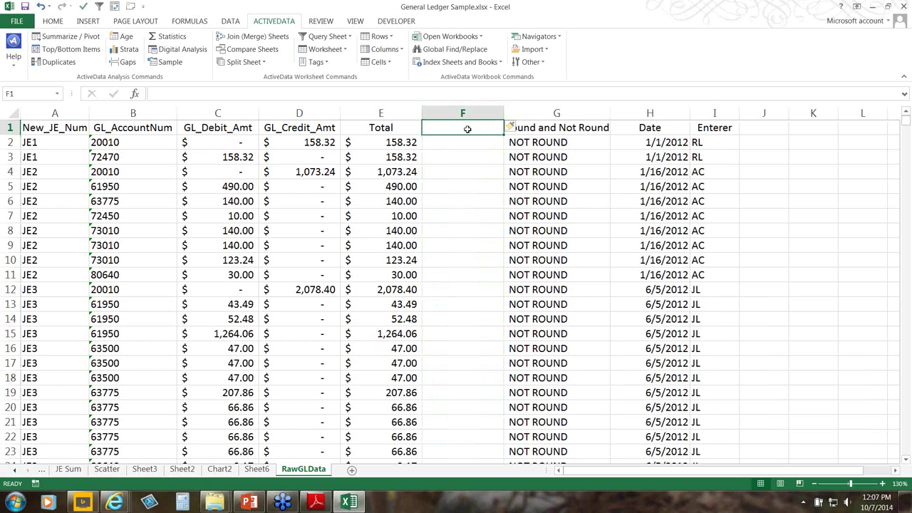
type("ROUND")
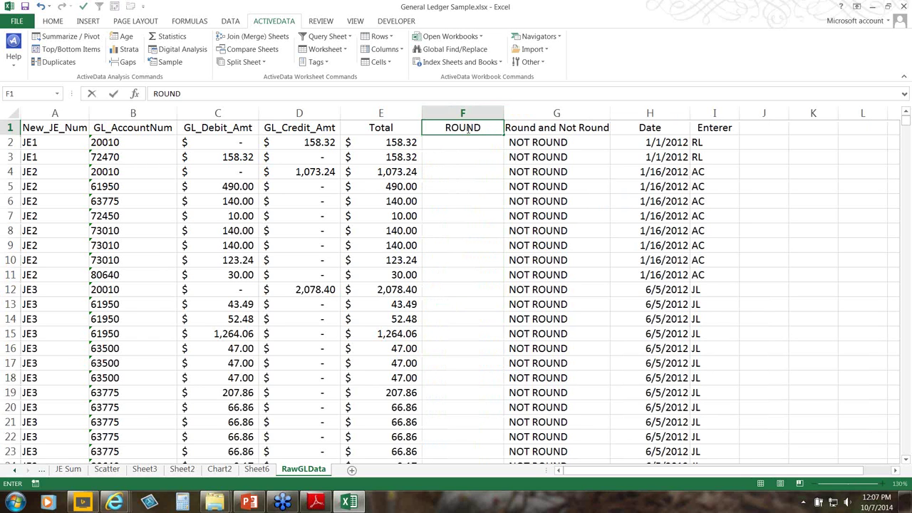
type(" DIFF")
key("Return")
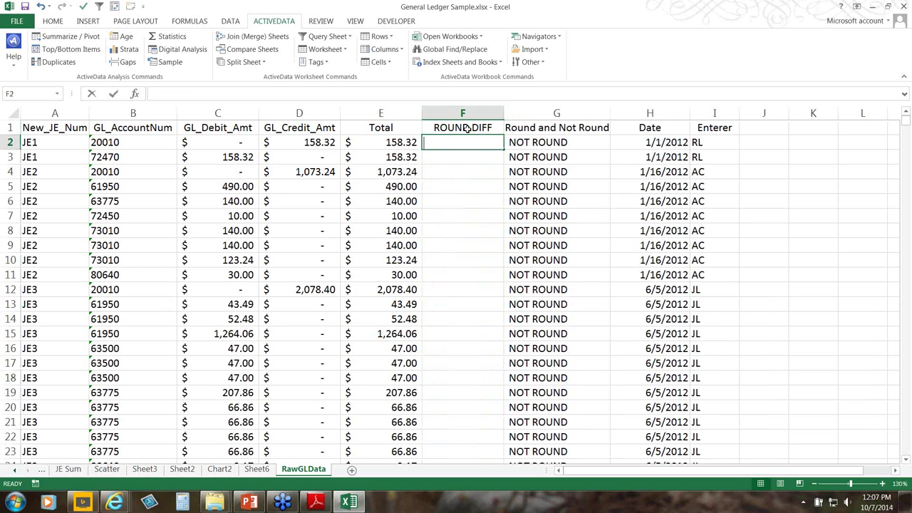
Enter =MOD(E2,1000) in F2 to calculate the remainder of the Total amount divided by 1000.
type("=MOD(")
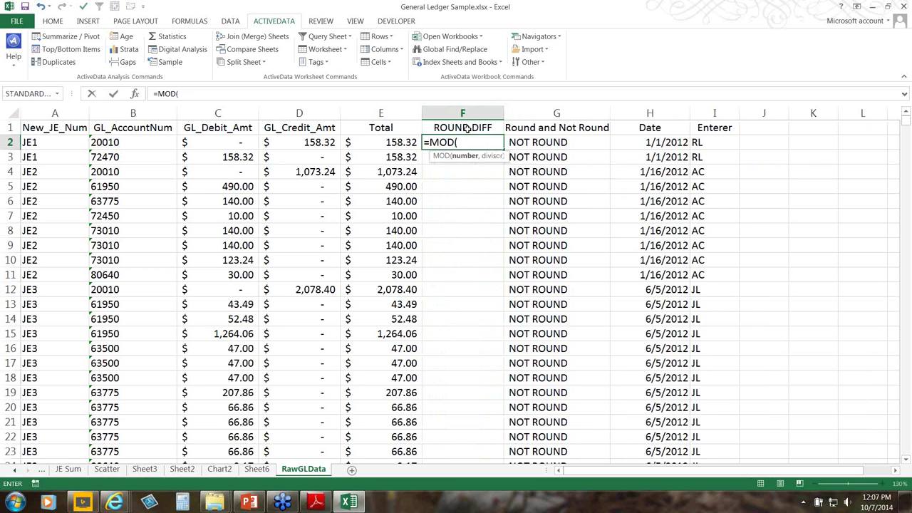
key("Left")
key("Left")
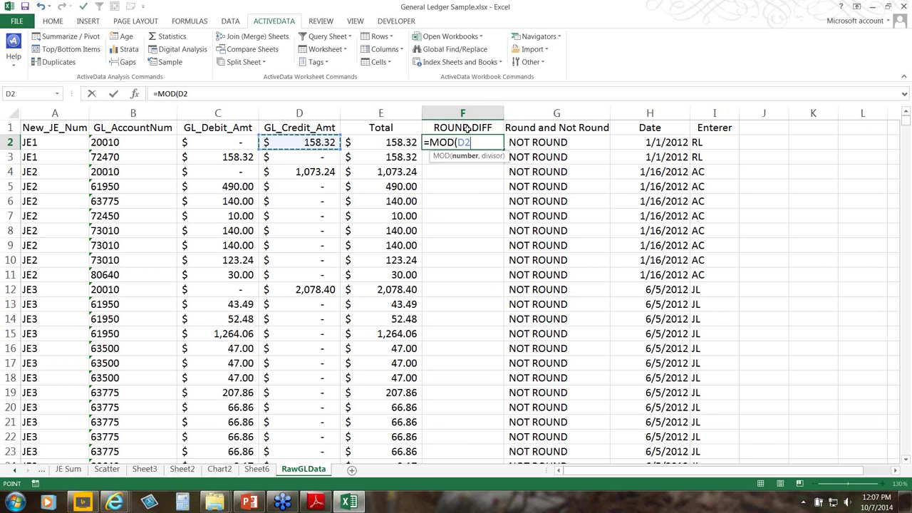
key("Right")
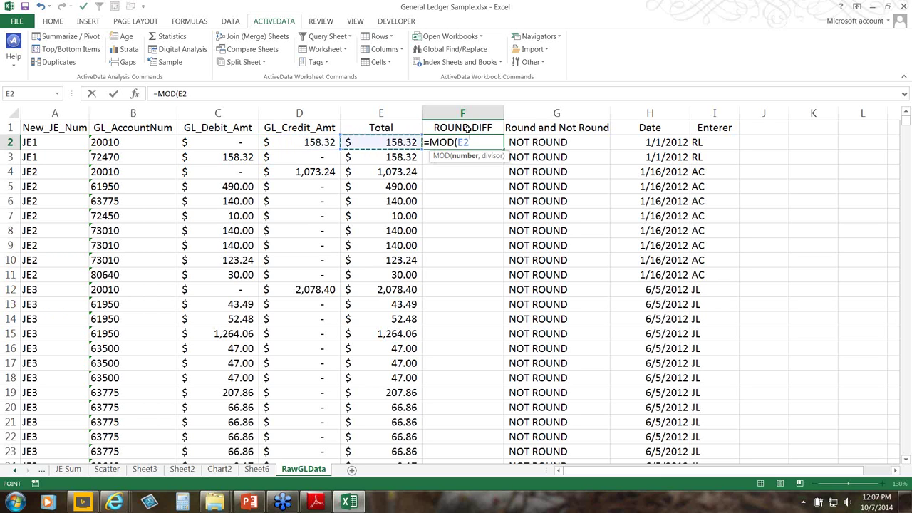
type(",")
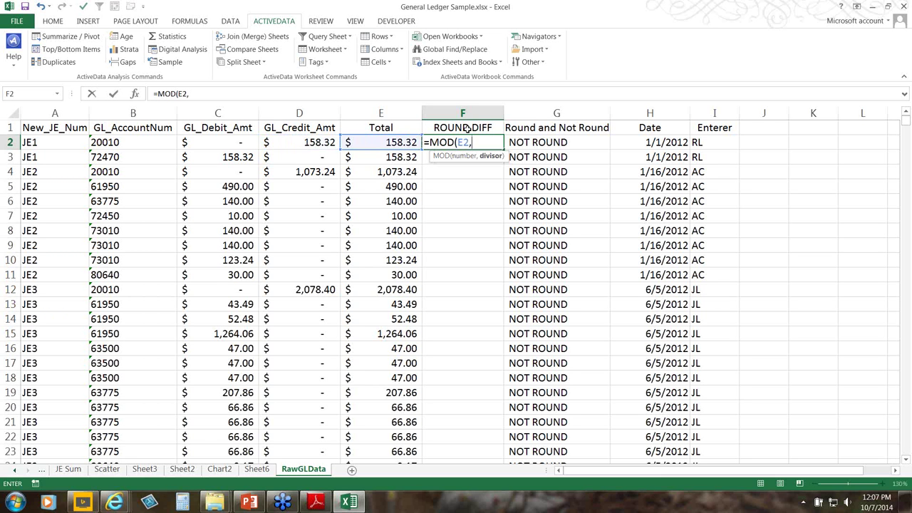
type("1000")
key("ctrl+Return")
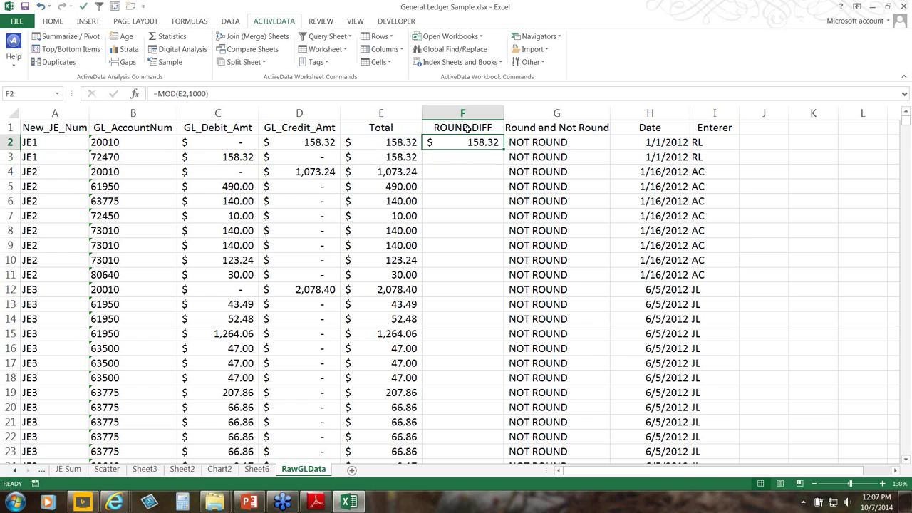
Fill the MOD formula down the ROUND DIFF column and check the row 12 result against its Total amount.
key("ctrl+c")
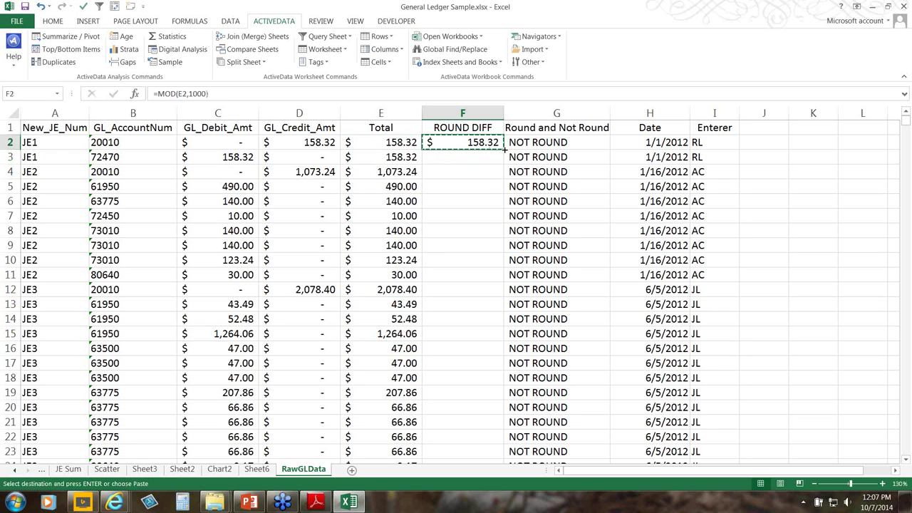
double_click(504, 149)
left_click(483, 189)
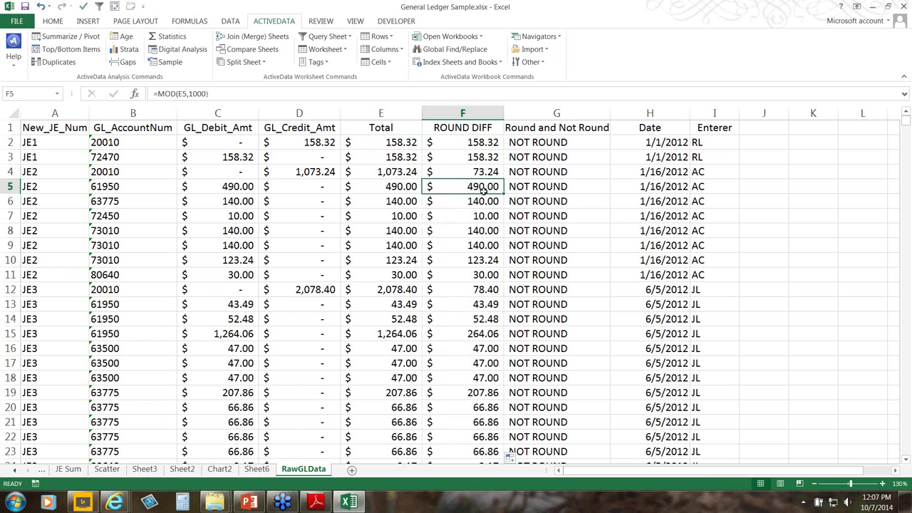
left_click(484, 289)
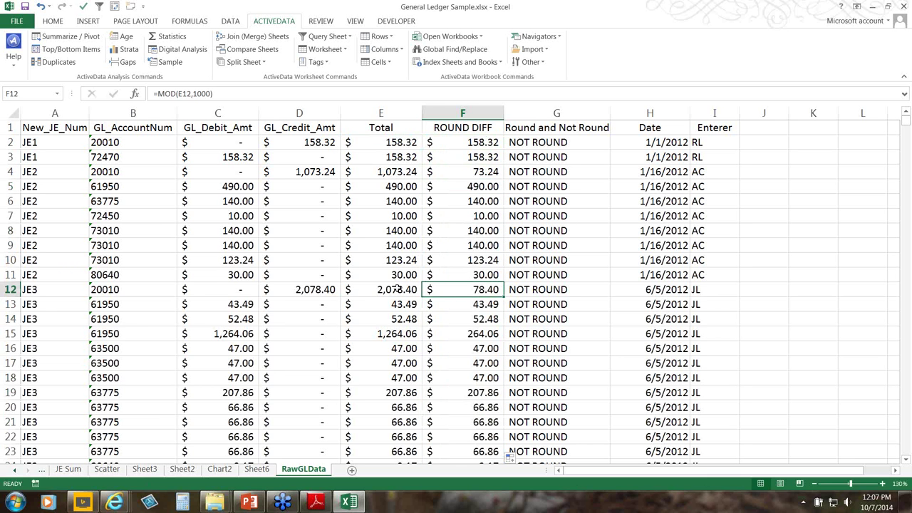
left_click(397, 289)
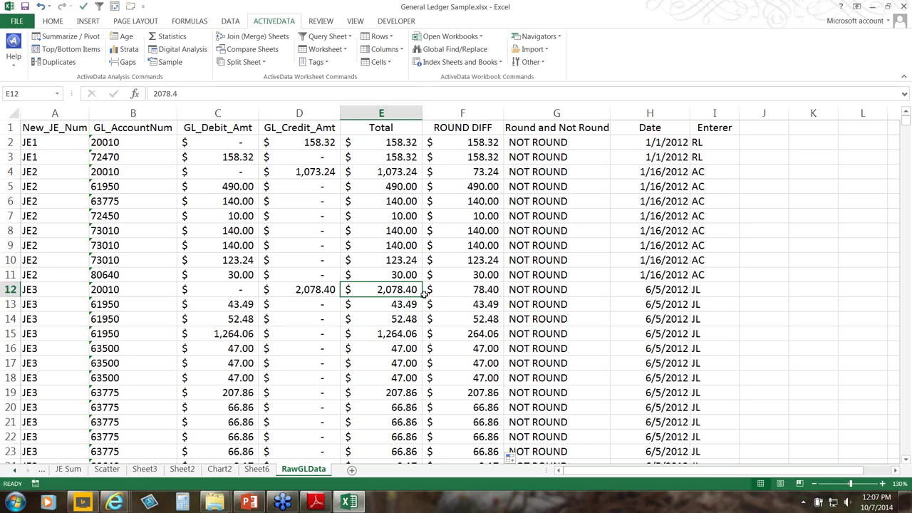
Highlight cells E12 and F12 with a yellow fill and set the font of F12 to red.
scroll(424, 292, "up", 1)
left_click(53, 20)
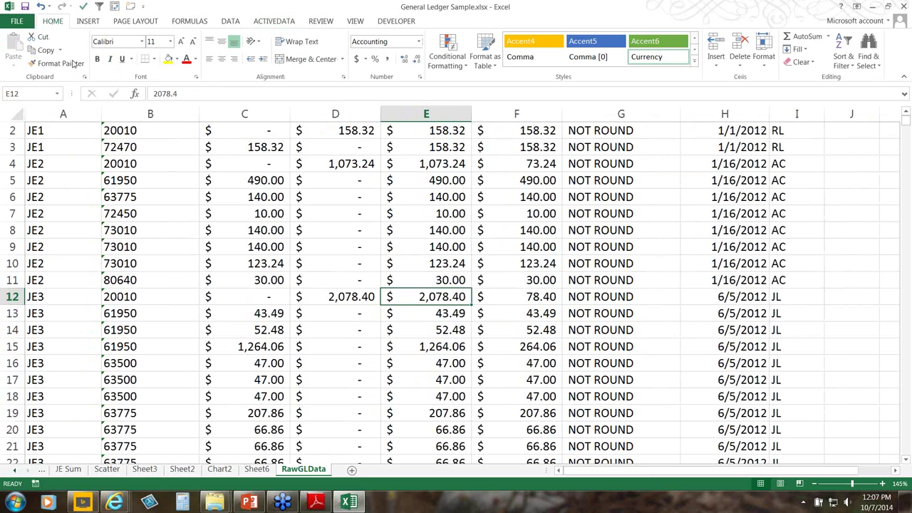
left_click(168, 58)
left_click(514, 292)
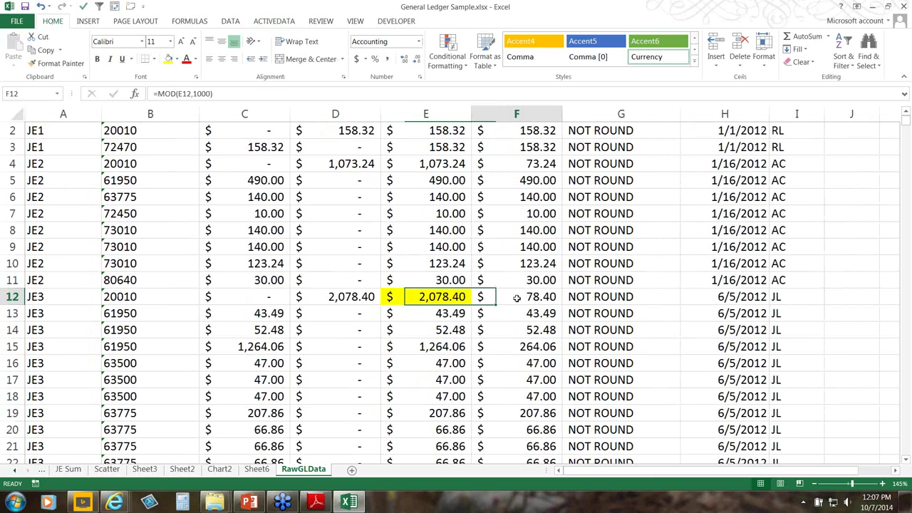
left_click(168, 59)
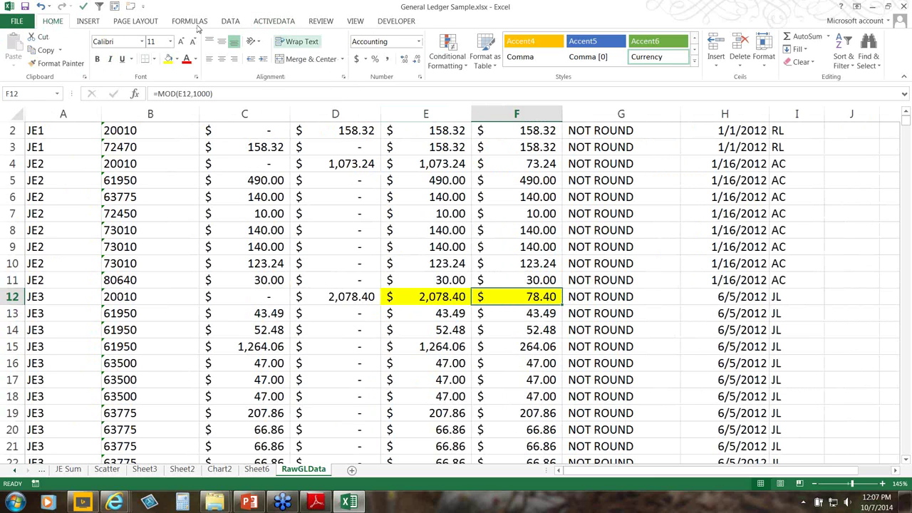
left_click(186, 60)
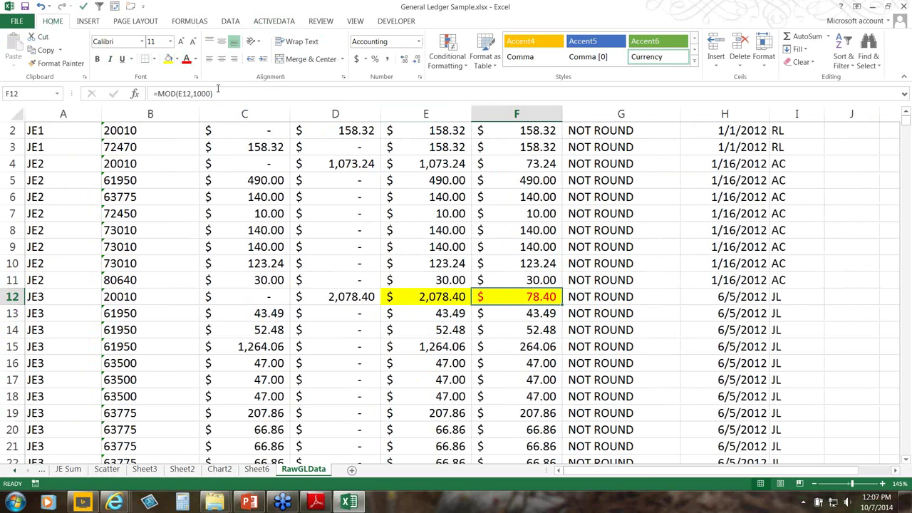
Examine the ROUND DIFF and Round and Not Round columns, comparing their formulas with the Total amounts down the ledger.
left_click(529, 236)
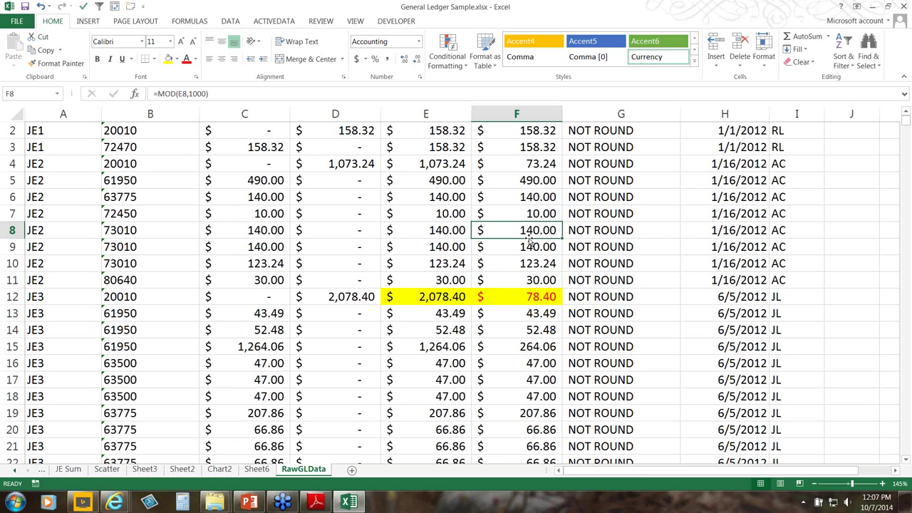
scroll(529, 242, "up", 1)
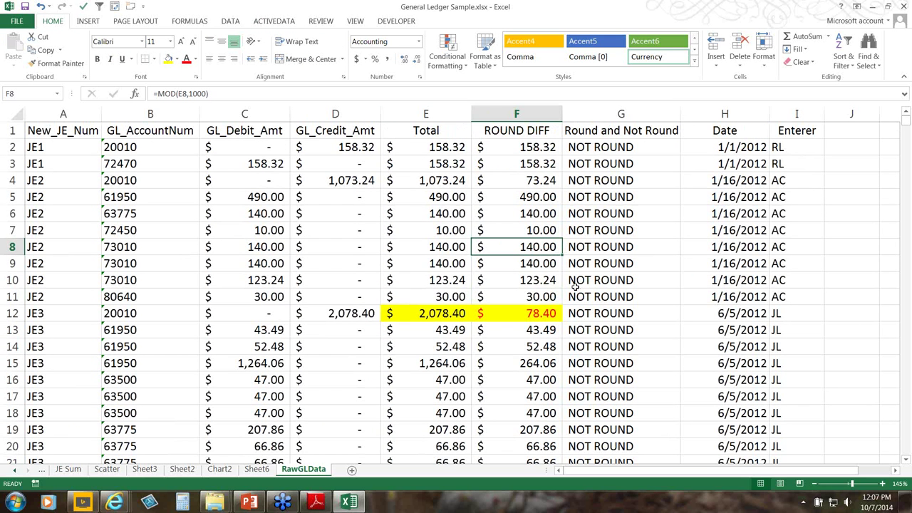
left_click(444, 312)
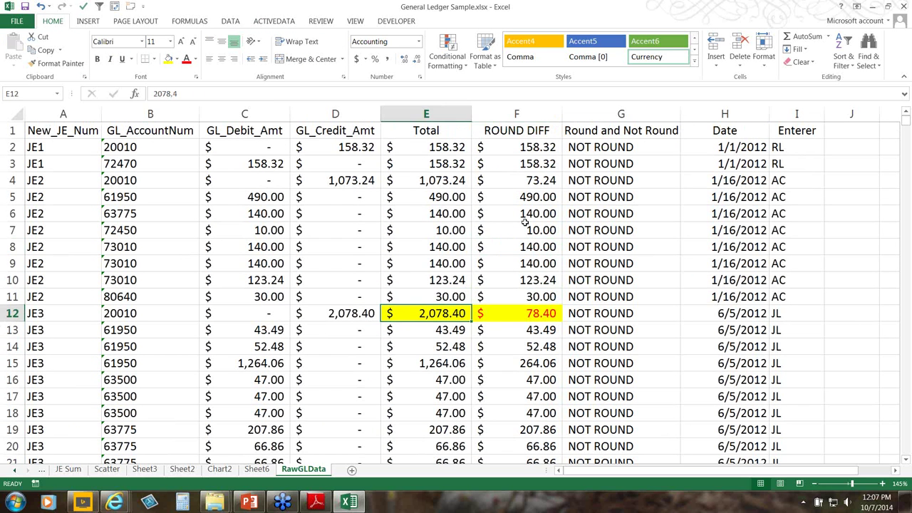
left_click(536, 163)
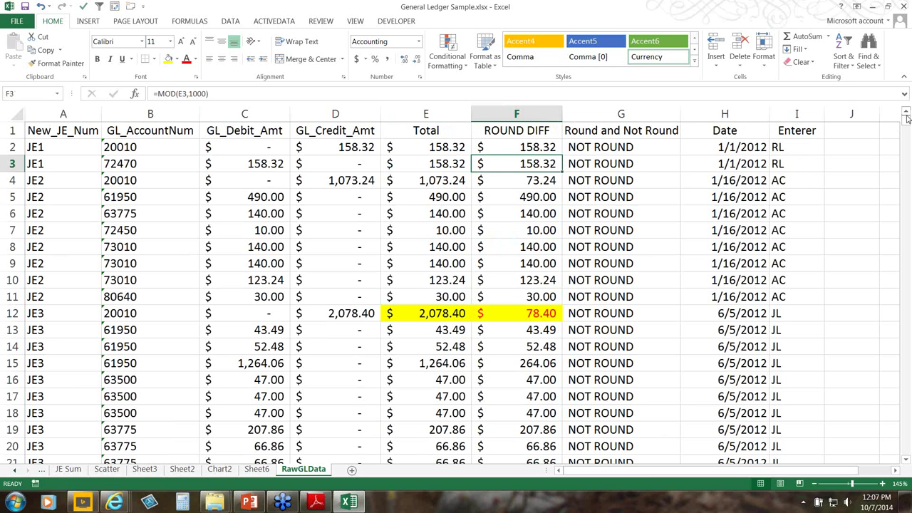
left_click_drag(906, 122, 909, 141)
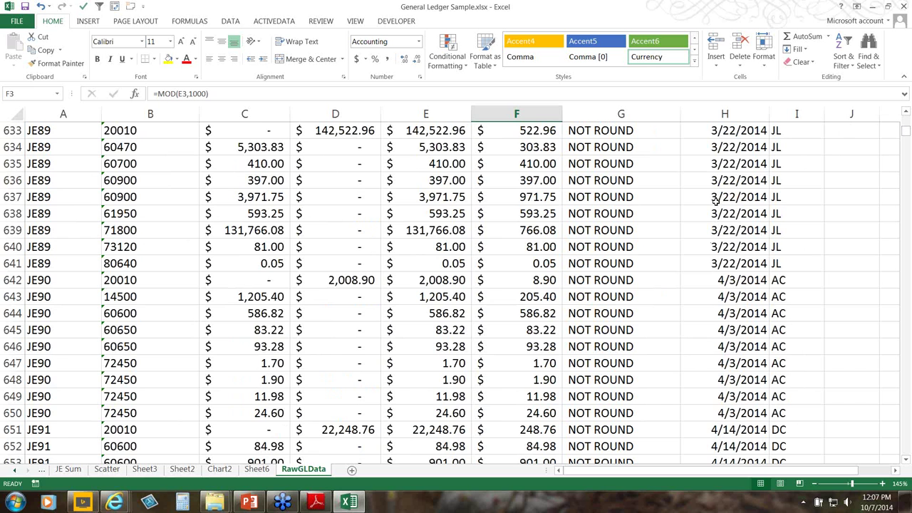
scroll(715, 201, "up", 9)
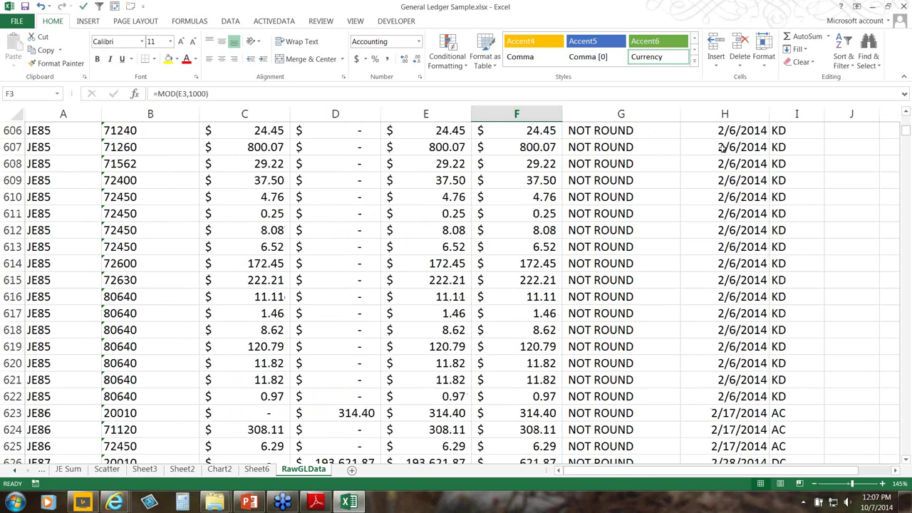
scroll(721, 147, "up", 20)
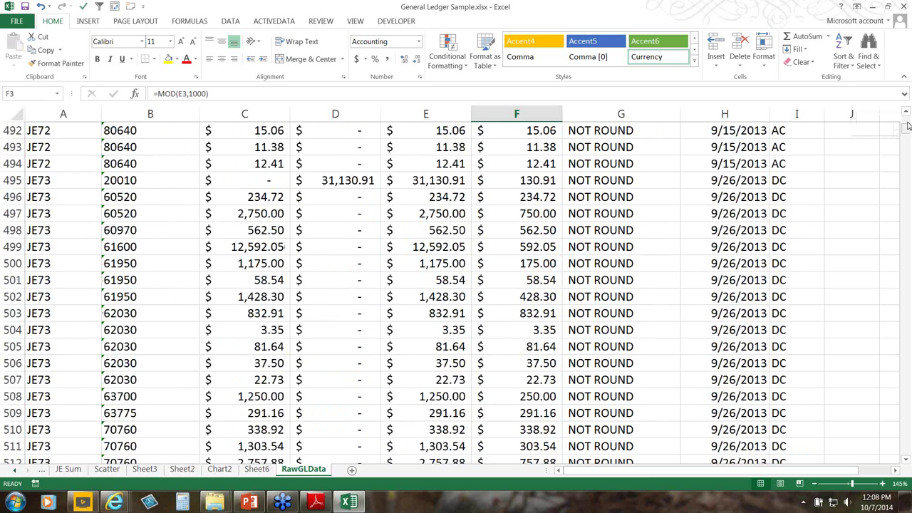
left_click_drag(907, 125, 907, 117)
left_click(634, 147)
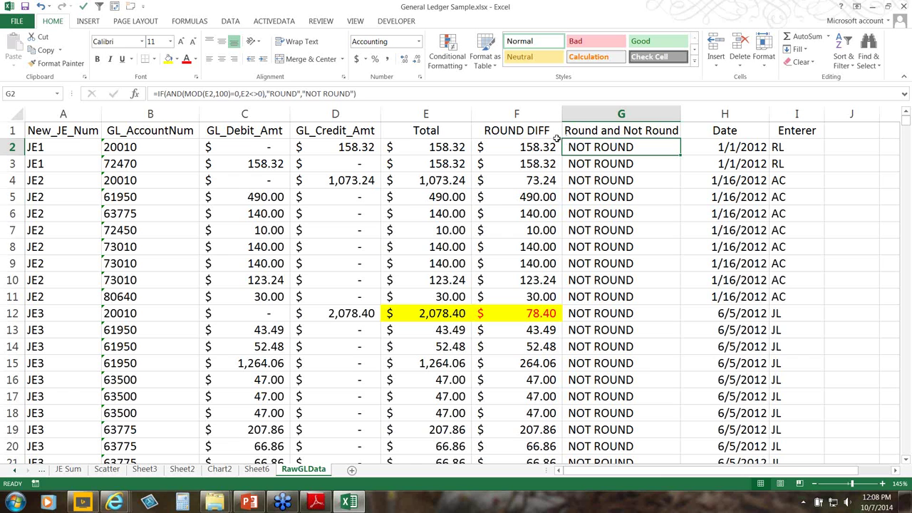
left_click(508, 132)
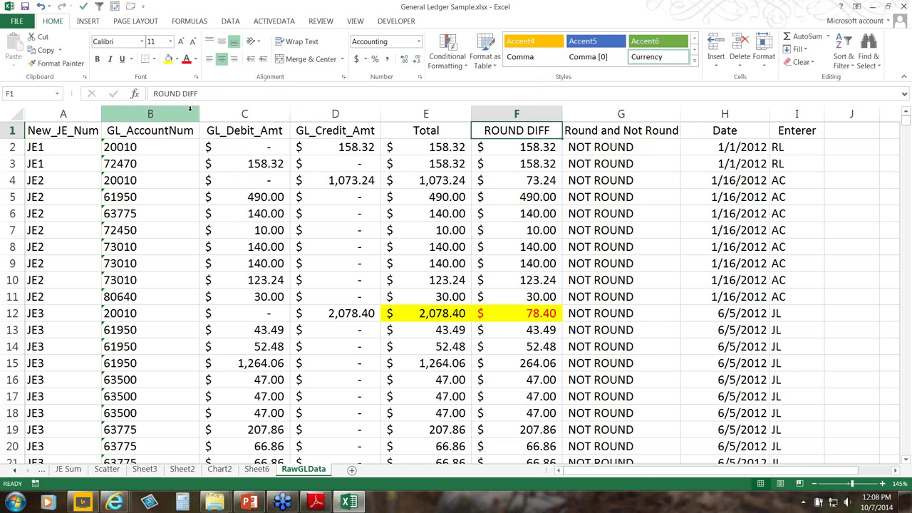
Add filters to the header row and filter the ROUND DIFF column to show only zero values.
left_click(13, 130)
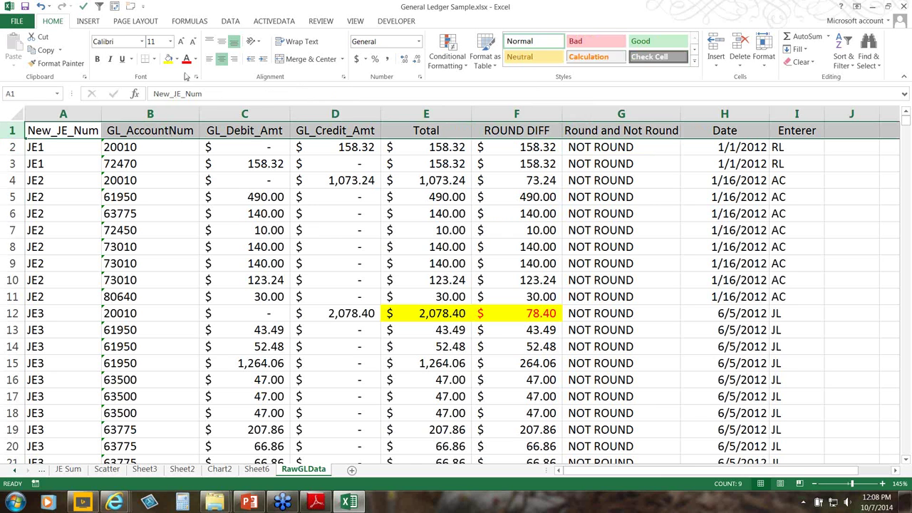
left_click(230, 22)
left_click(296, 51)
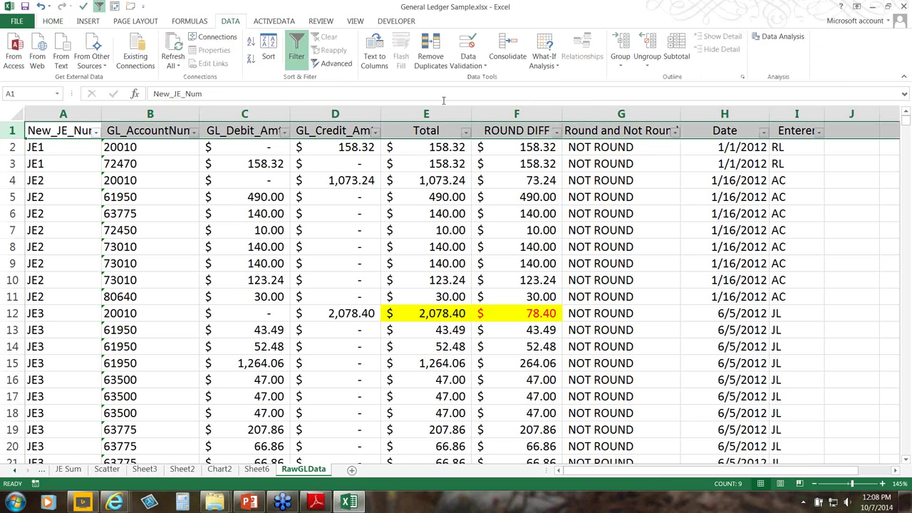
left_click(557, 132)
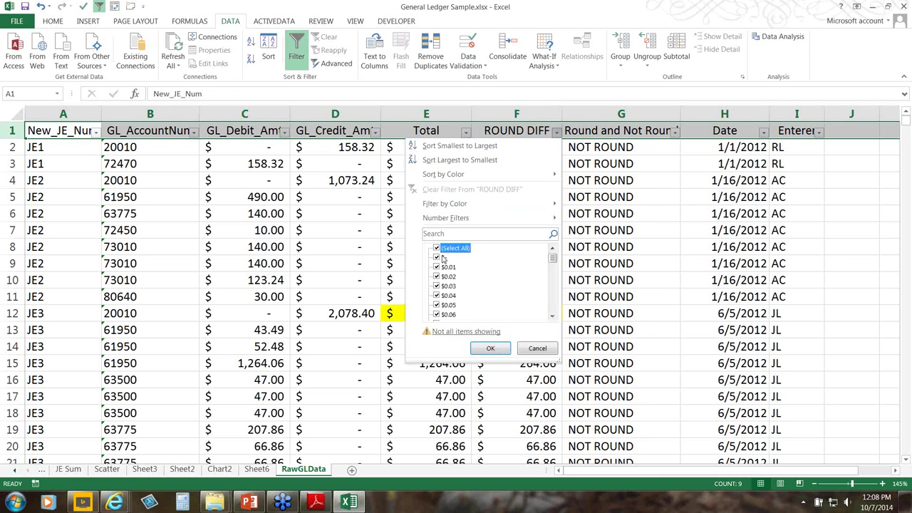
left_click(437, 248)
left_click(437, 258)
left_click(491, 348)
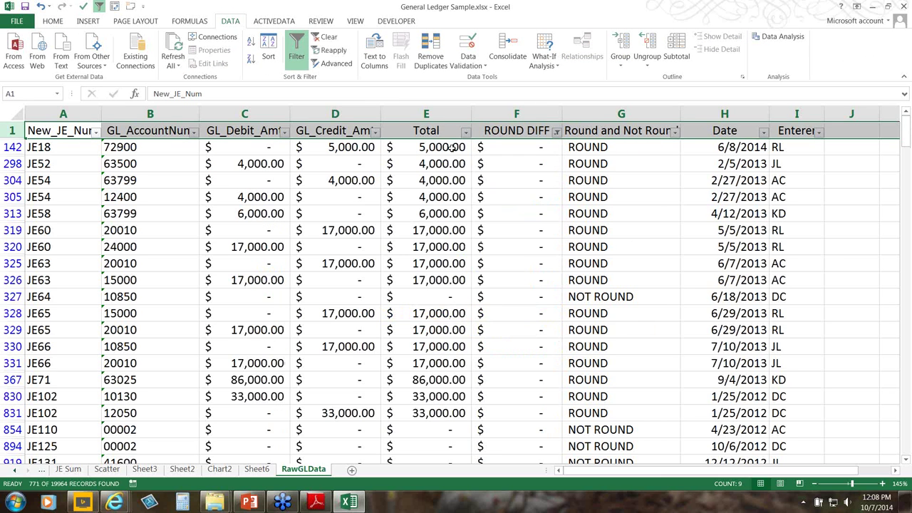
Select the filtered totals down to row 326, then only the repeated 17,000.00 totals in rows 319–326 and 328–331.
left_click_drag(451, 147, 452, 280)
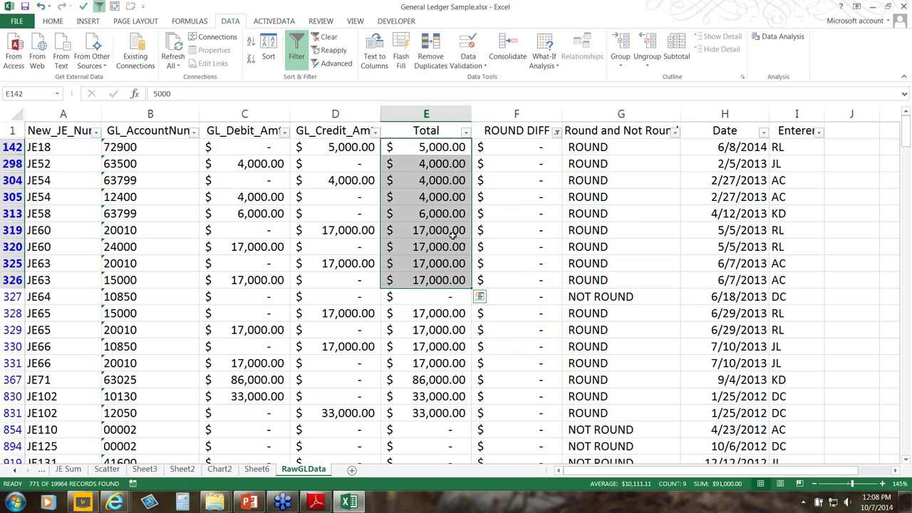
left_click_drag(453, 231, 454, 282)
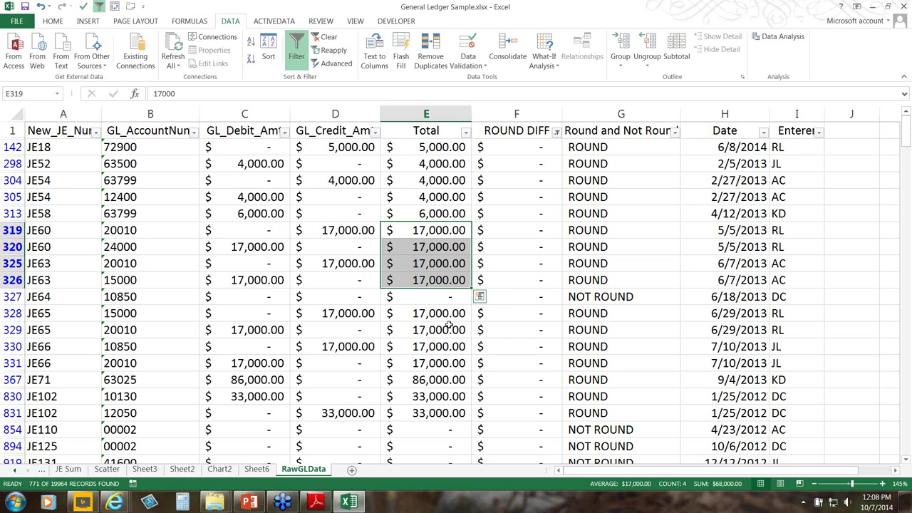
left_click(449, 314, "ctrl")
left_click_drag(448, 313, 451, 364)
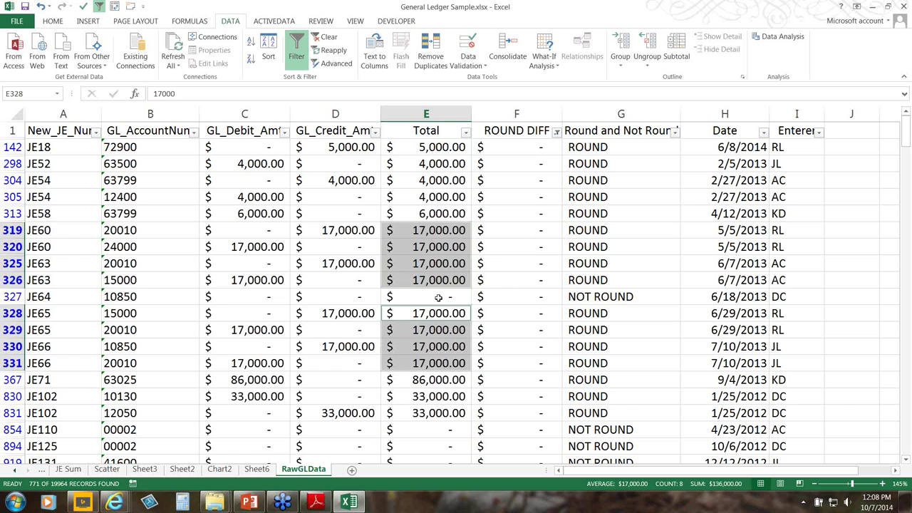
Inspect the zero-amount entry in row 327, including its debit, credit and total cells and its ROUND DIFF and round-check formulas.
left_click_drag(439, 297, 268, 300)
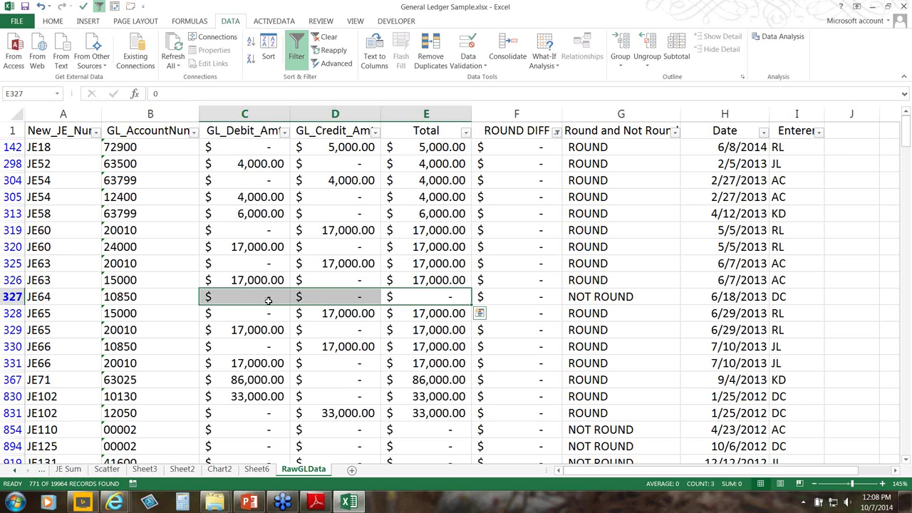
left_click(268, 300)
left_click(508, 298)
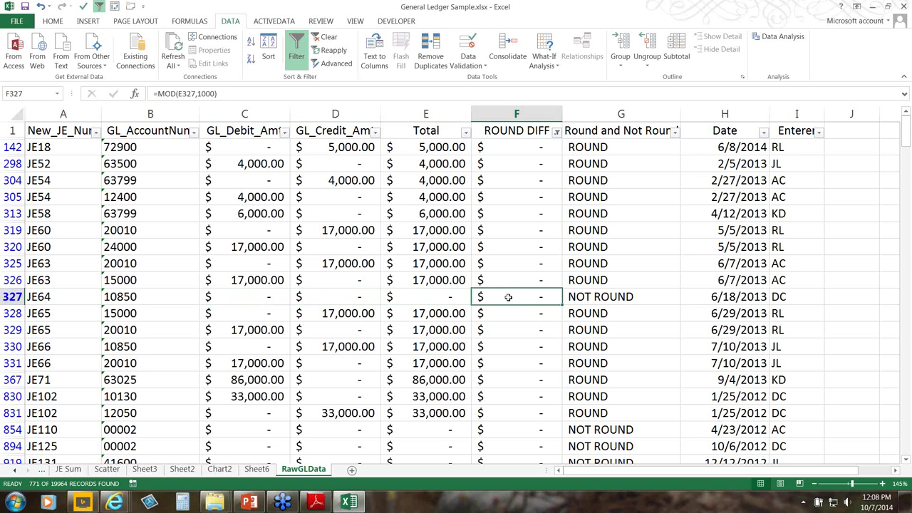
left_click(607, 292)
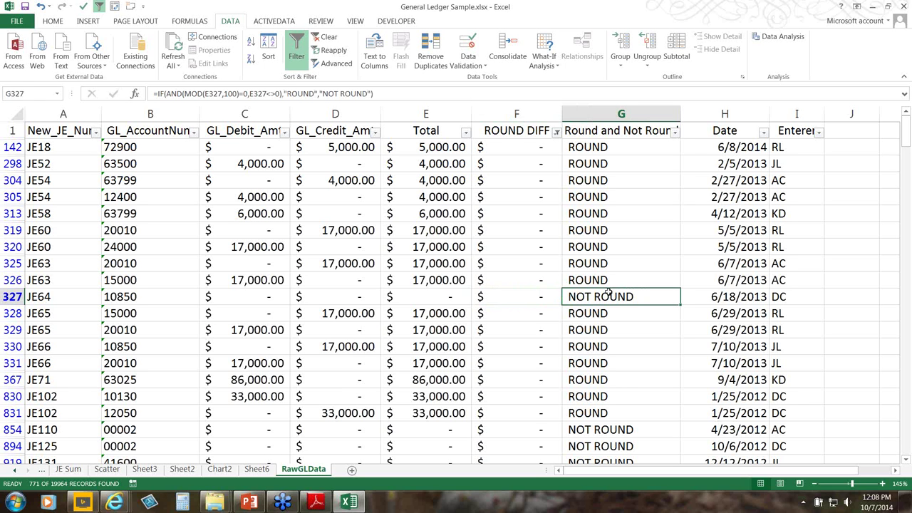
left_click(553, 298)
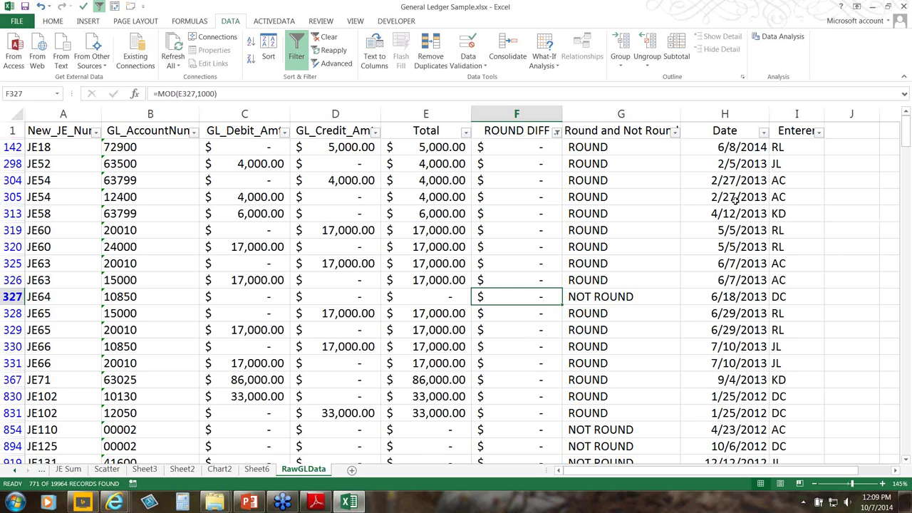
scroll(736, 201, "down", 1)
left_click(766, 142)
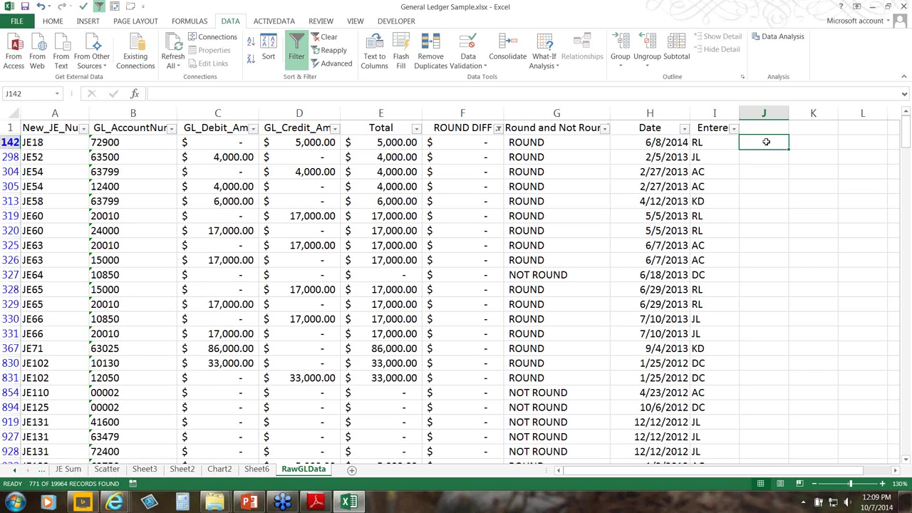
type("=")
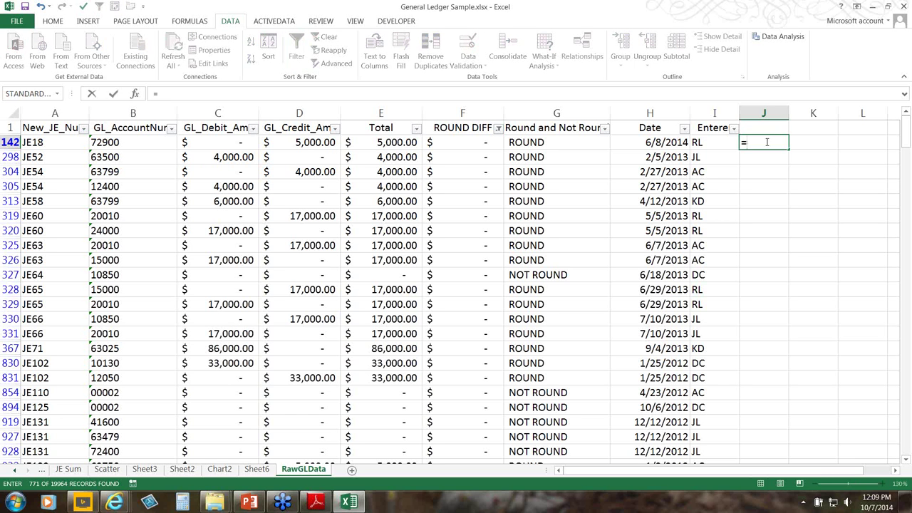
key("Escape")
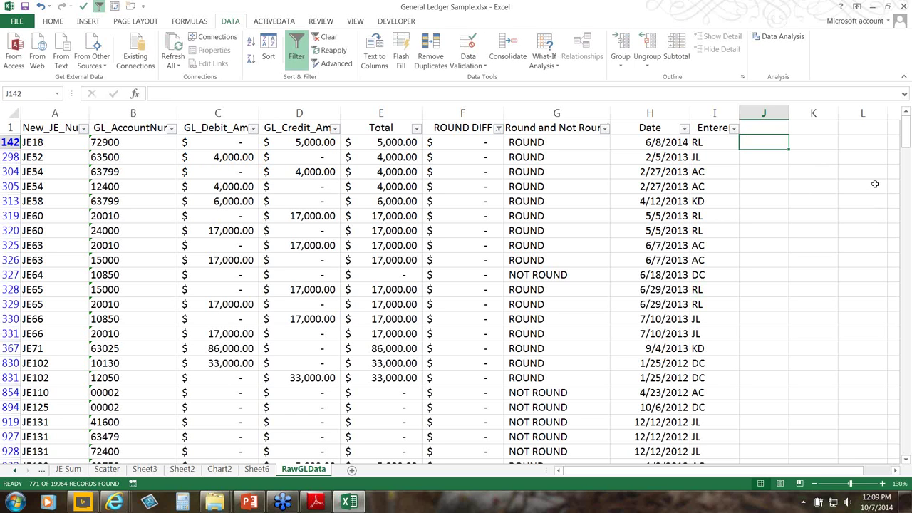
Clear the ROUND DIFF filter, then enter =WEEKDAY(H2) in J2 and fill it down column J for all records.
left_click(329, 36)
left_click(759, 144)
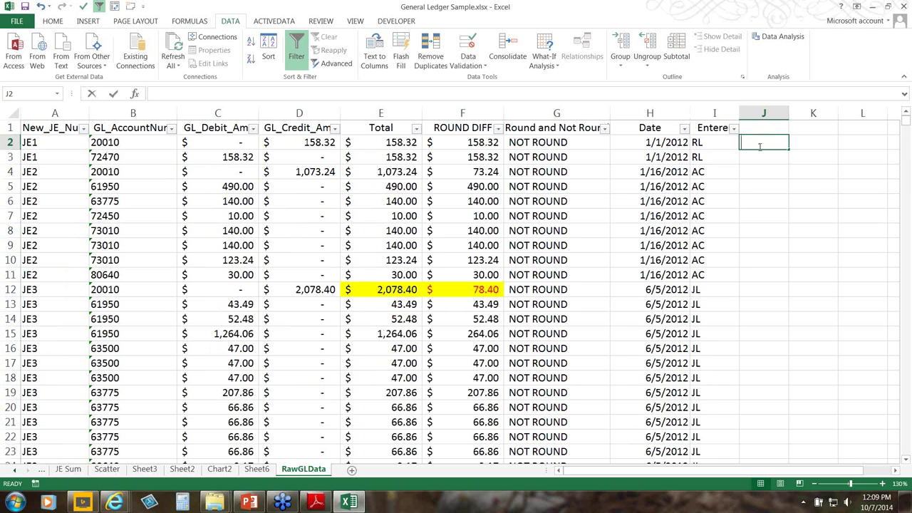
type("=WEEKDAJ")
key("BackSpace")
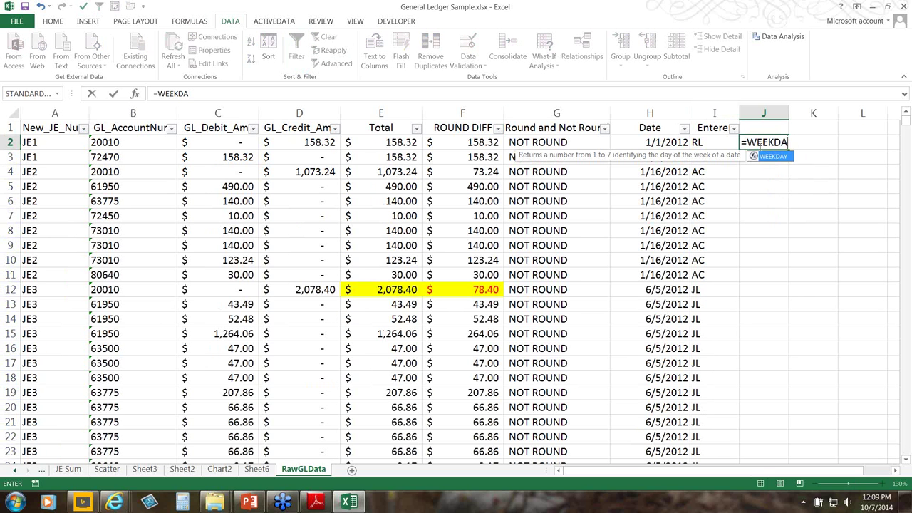
type("Y(")
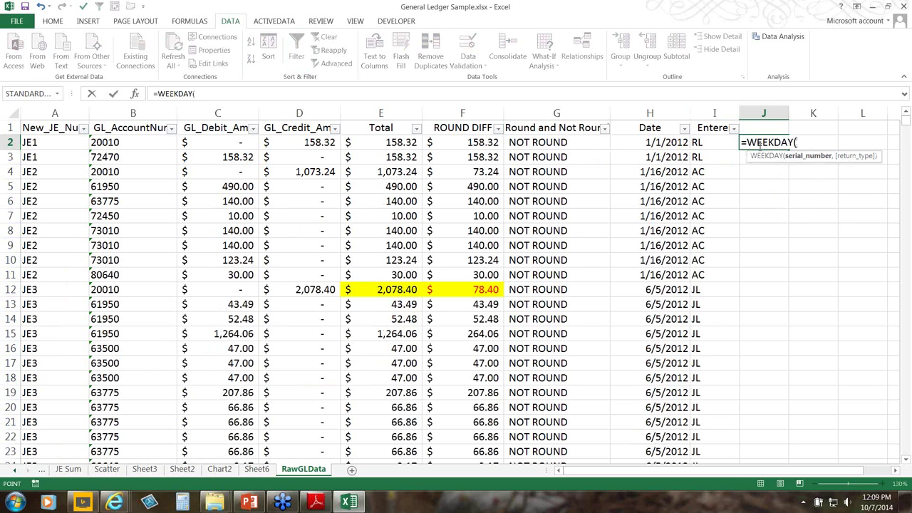
key("Left")
key("Left")
key("Left")
key("Right")
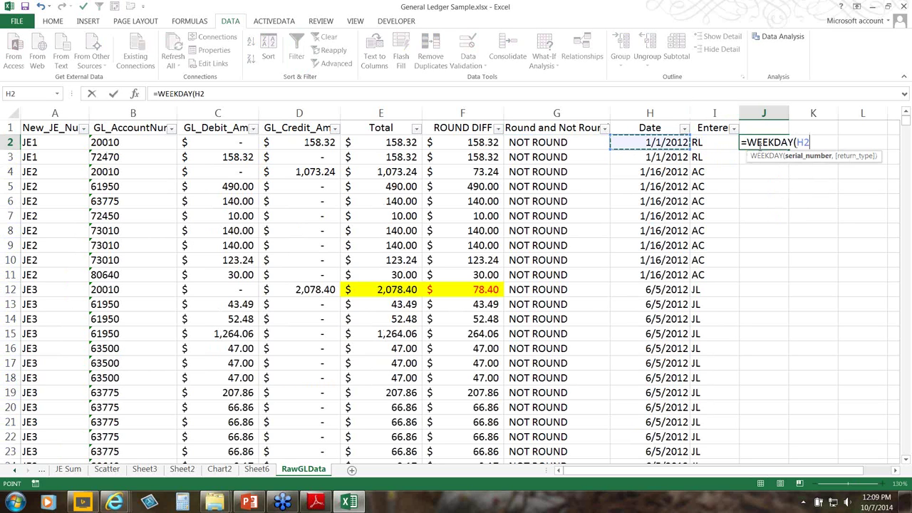
type(")")
key("ctrl+Return")
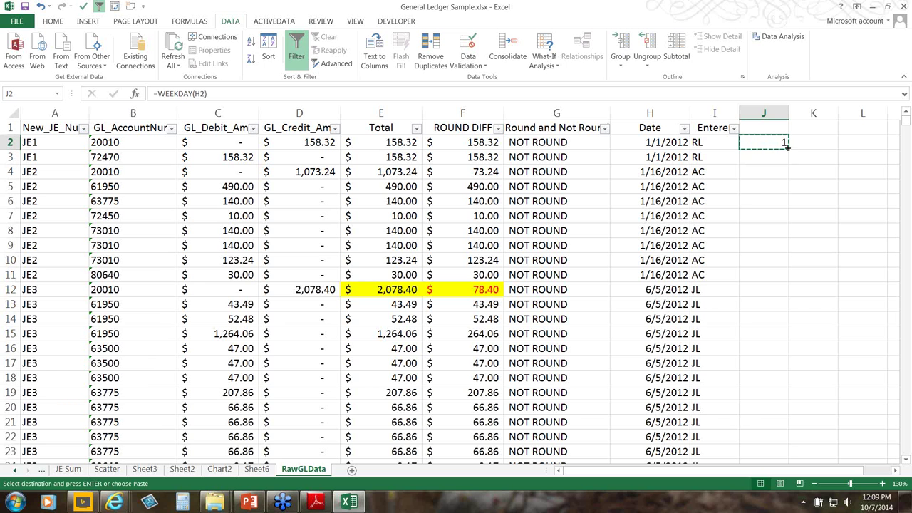
double_click(788, 148)
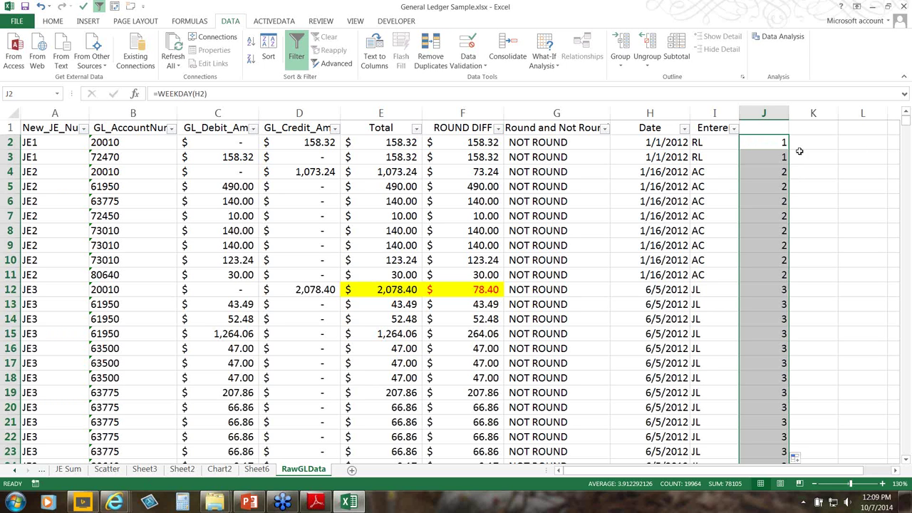
Enter the header "Day of week" in cell J1 above the weekday numbers.
left_click(776, 128)
left_click(777, 129)
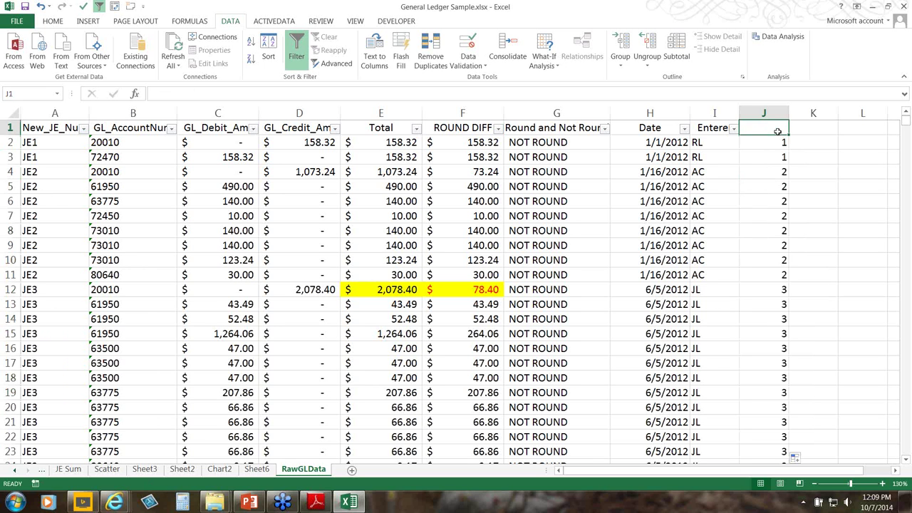
type("Day of week")
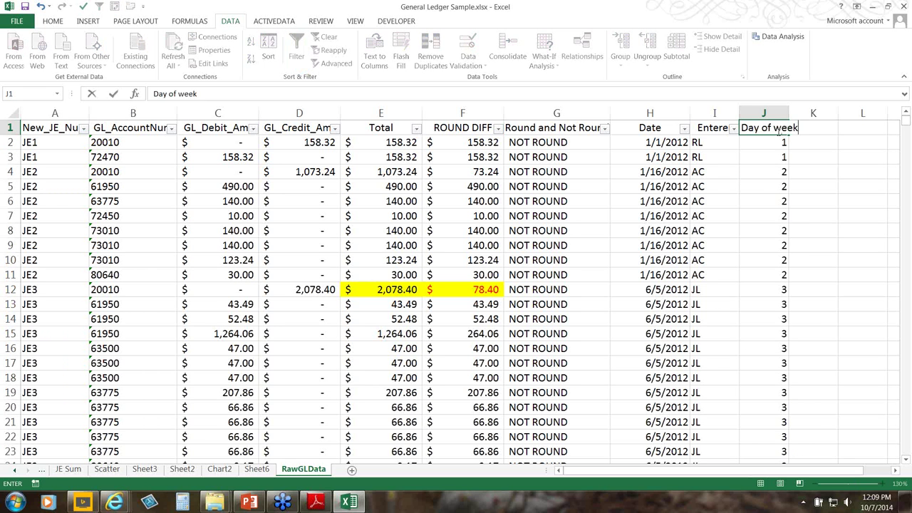
Turn off the column filters and create a PivotTable from RawGLData A1:J19965 on a new worksheet.
key("Return")
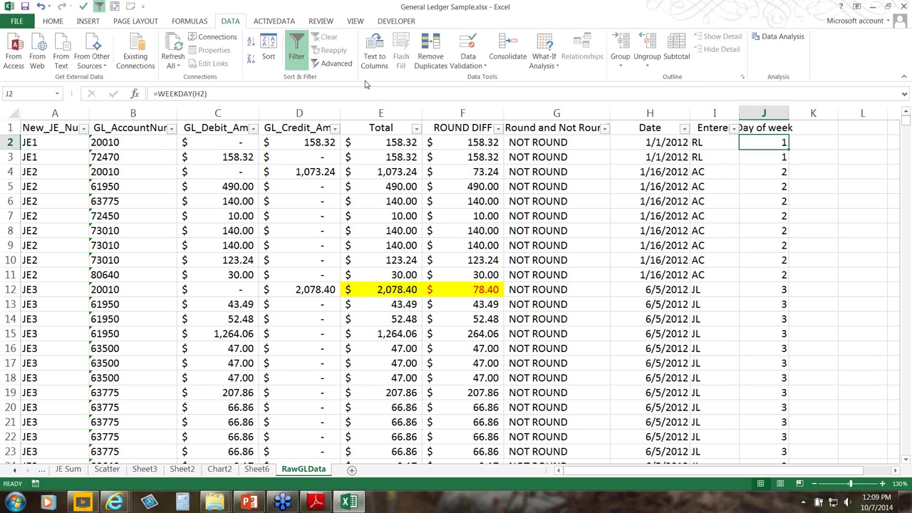
left_click(298, 54)
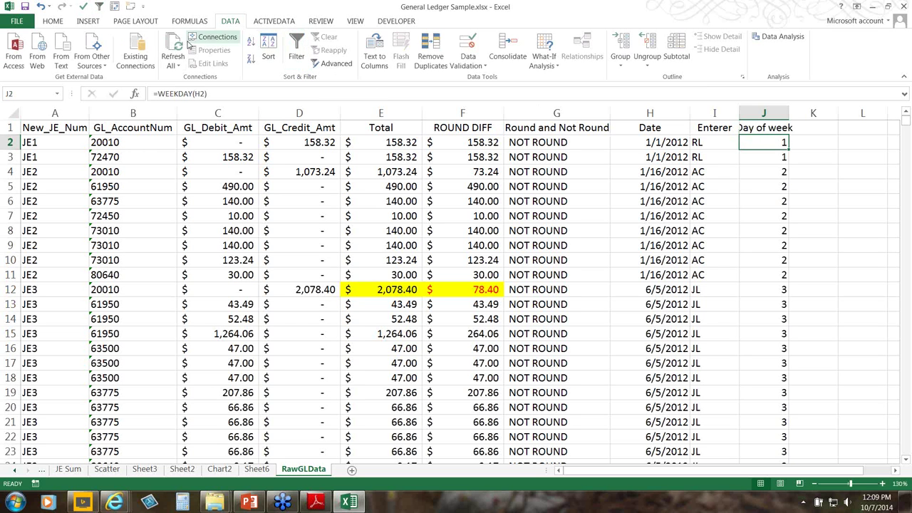
left_click(89, 21)
left_click(19, 47)
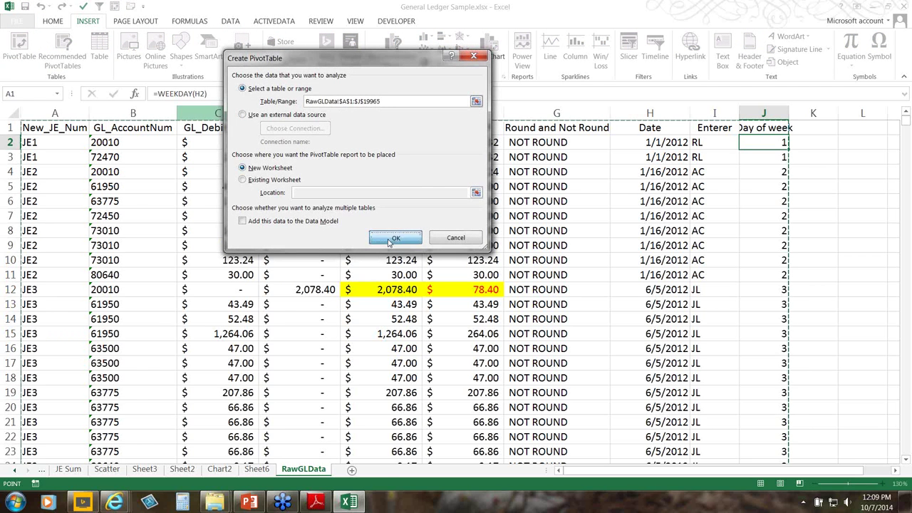
left_click(393, 237)
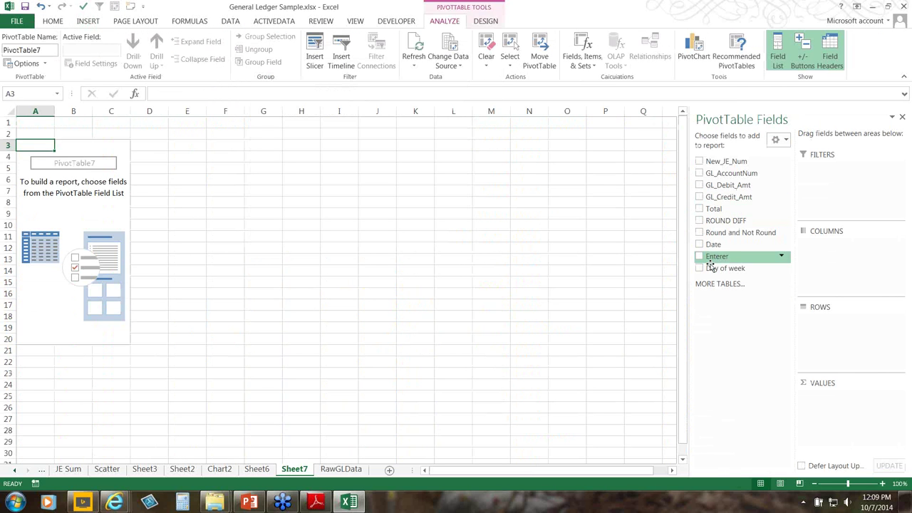
Use Day of week as the PivotTable's rows and sum GL_Debit_Amt as its values.
left_click(700, 268)
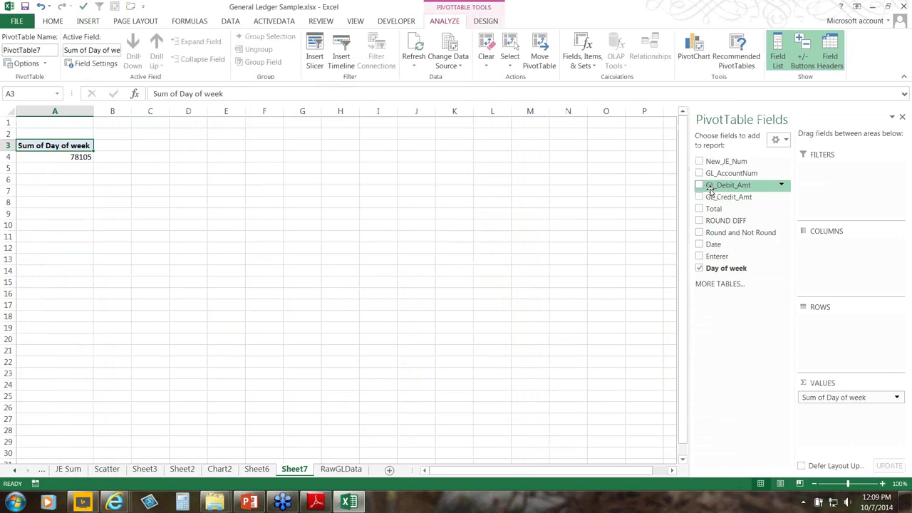
left_click_drag(710, 186, 841, 345)
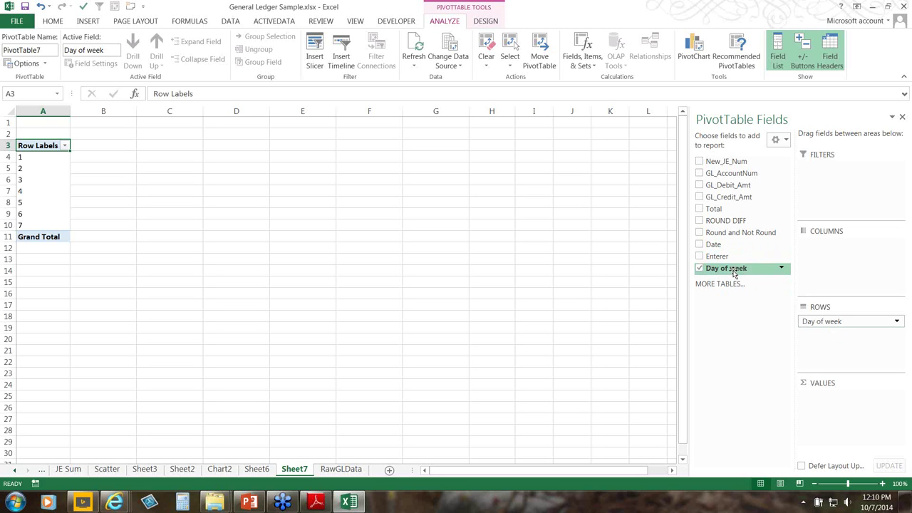
left_click_drag(727, 186, 824, 423)
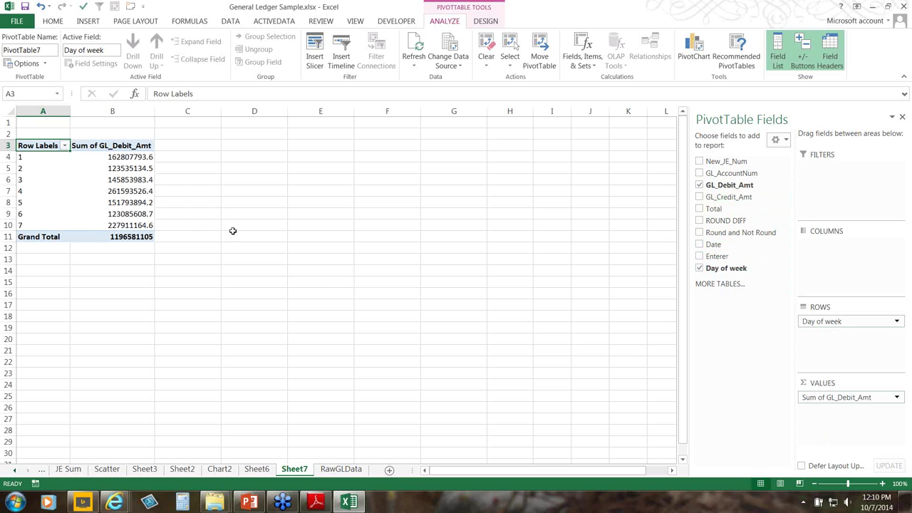
Add GL_Debit_Amt to the values a second time and show this second sum as % of Grand Total.
left_click_drag(723, 185, 887, 416)
left_click(896, 411)
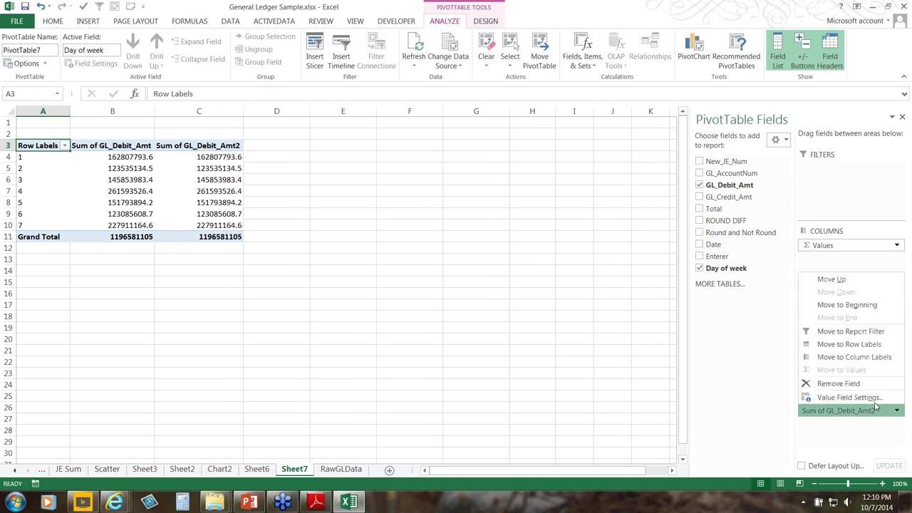
left_click(830, 401)
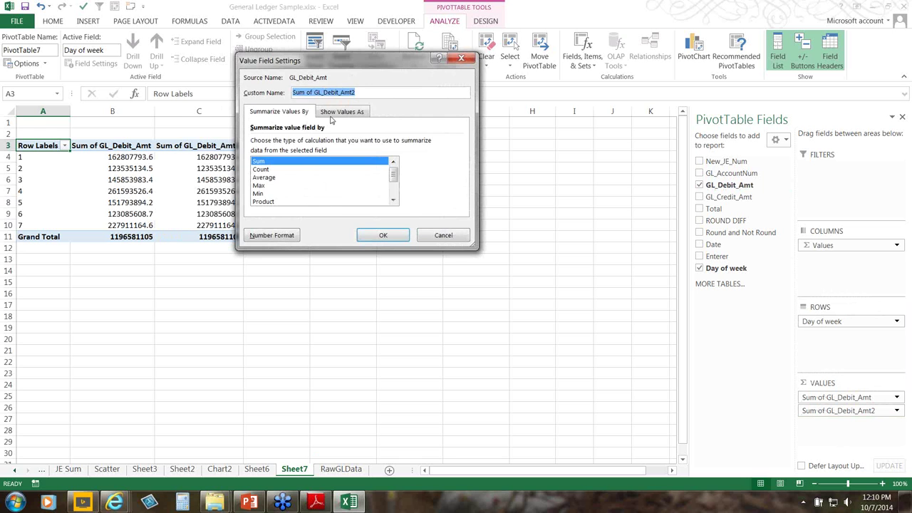
left_click(332, 114)
left_click(302, 143)
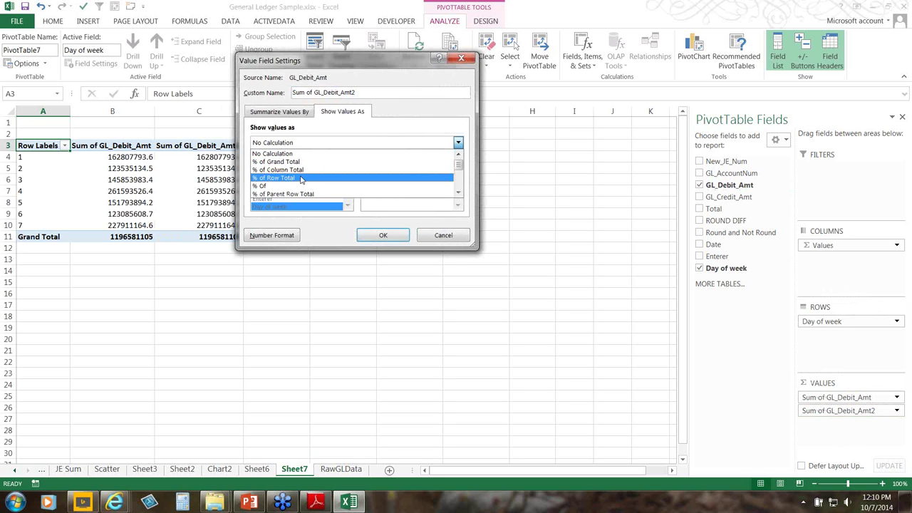
left_click(285, 162)
left_click(373, 236)
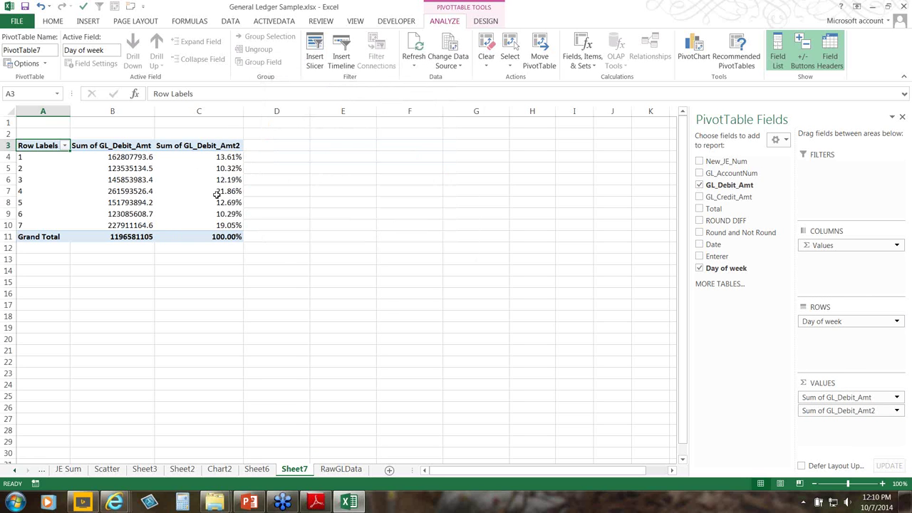
Select the debit percentages for all seven weekdays, then only those for days 1 and 7.
left_click(229, 225)
left_click_drag(225, 213, 273, 164)
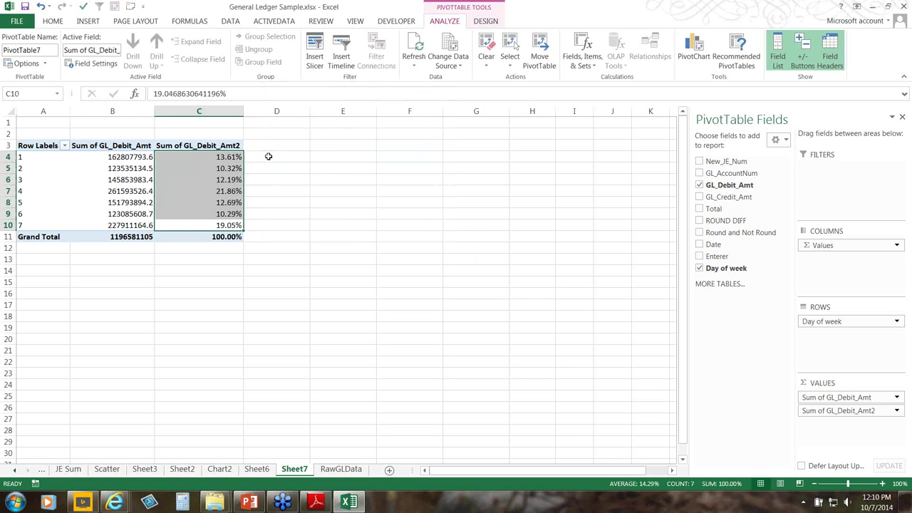
left_click(260, 156)
left_click(241, 157)
left_click(230, 225, "ctrl")
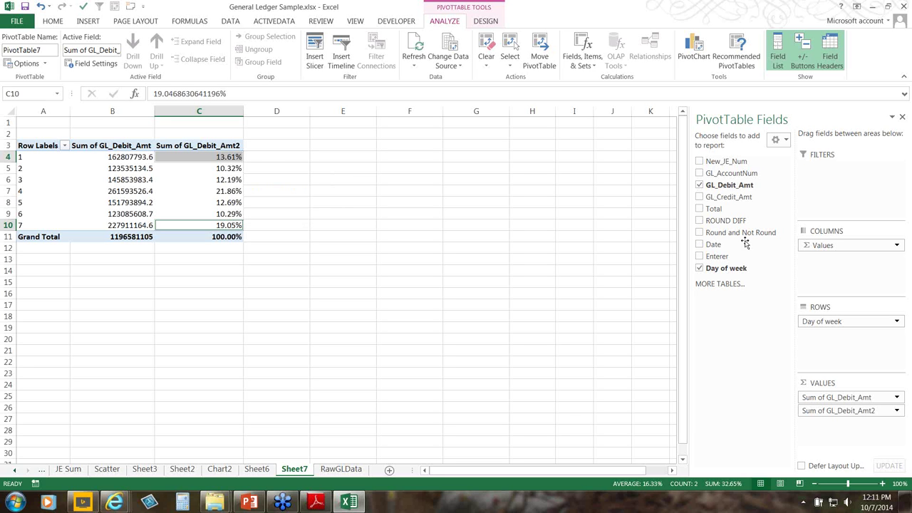
Split the PivotTable into columns by Enterer and remove the plain debit sum, keeping only the percentage values.
left_click_drag(712, 257, 832, 262)
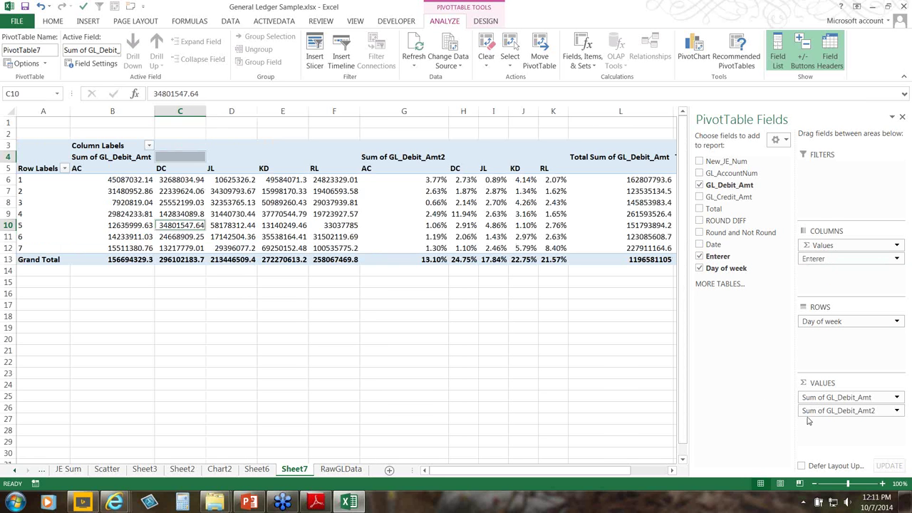
left_click_drag(812, 415, 684, 329)
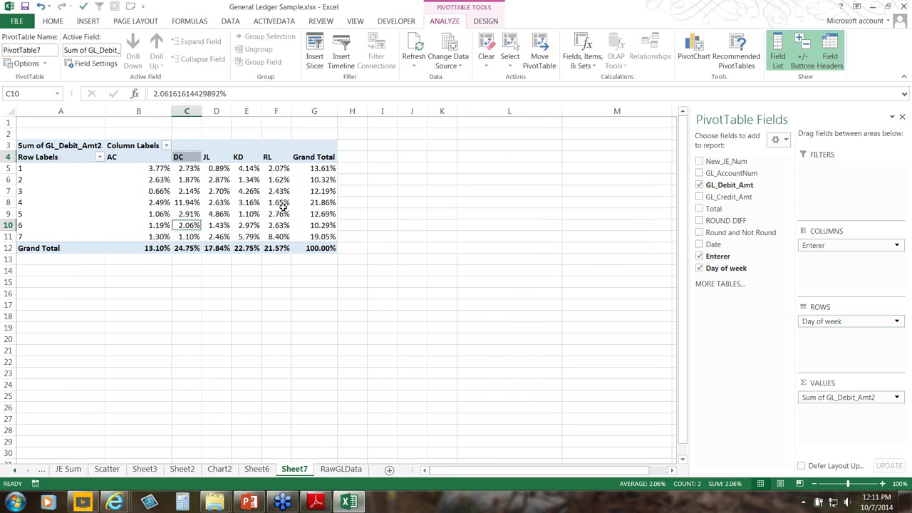
Examine each enterer's share for day 7, particularly KD and RL, and then the enterers' shares for day 1.
mouse_move(283, 238)
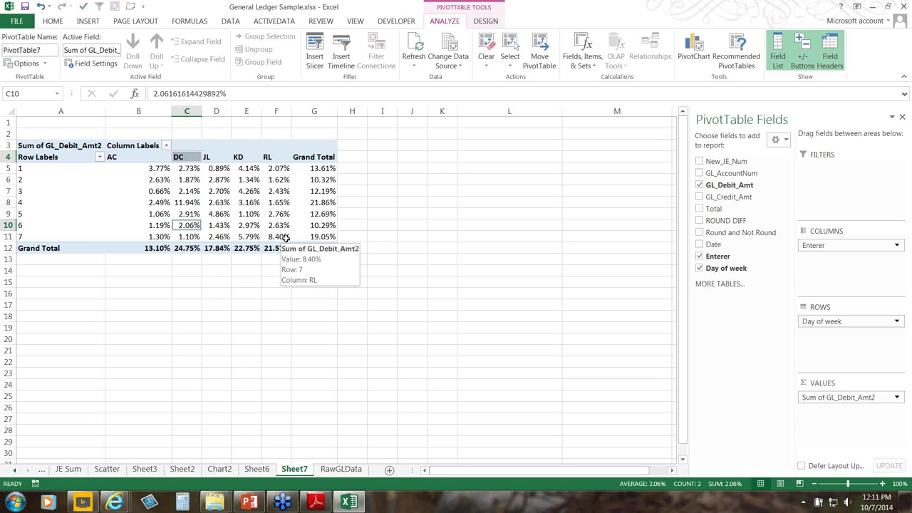
left_click(162, 237)
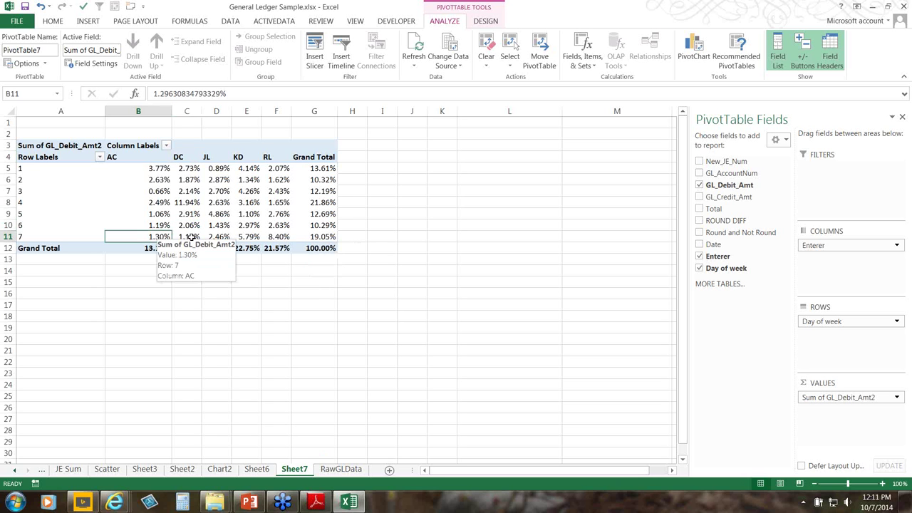
left_click_drag(191, 238, 322, 236)
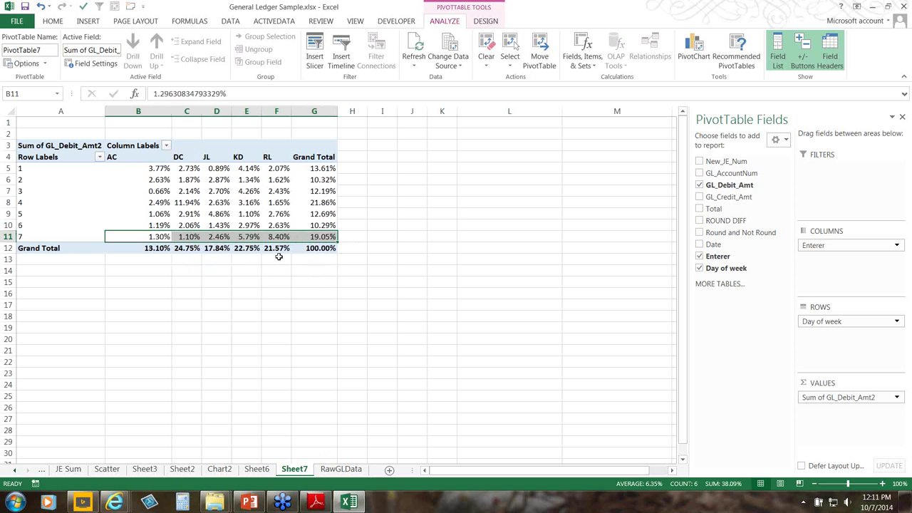
left_click_drag(247, 236, 275, 238)
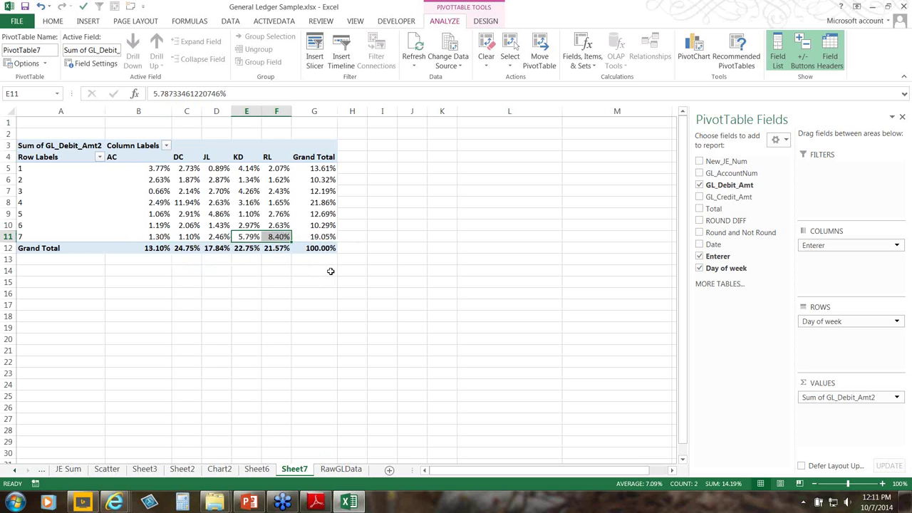
left_click_drag(161, 168, 280, 169)
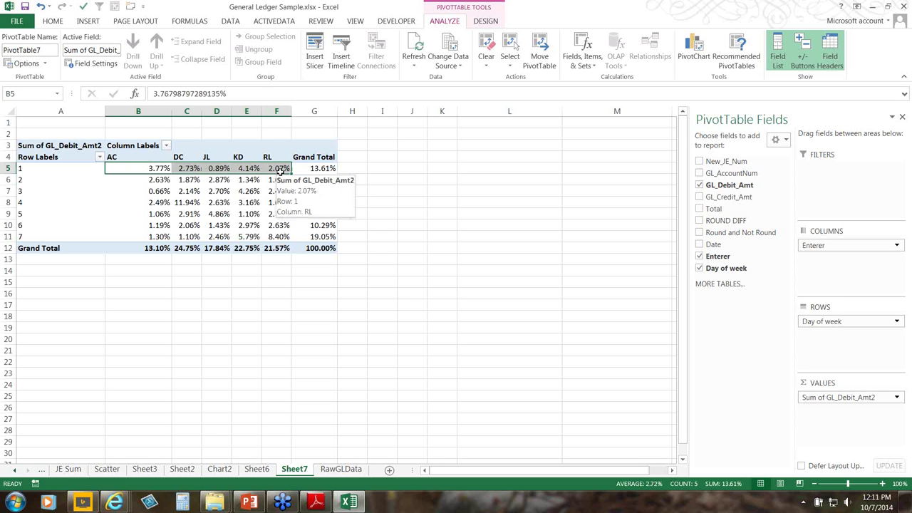
Drill down into the records behind KD's day 1 share on a separate sheet, and return to the PivotTable.
left_click(248, 169)
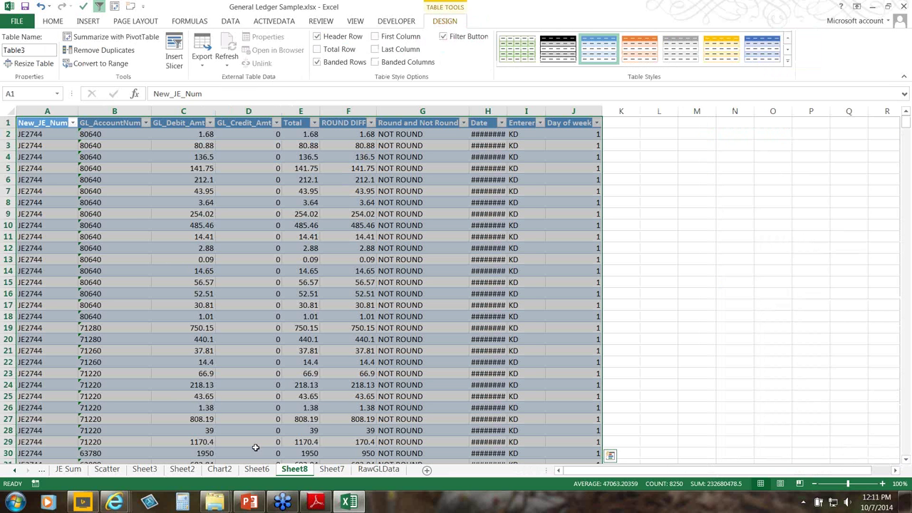
left_click(332, 472)
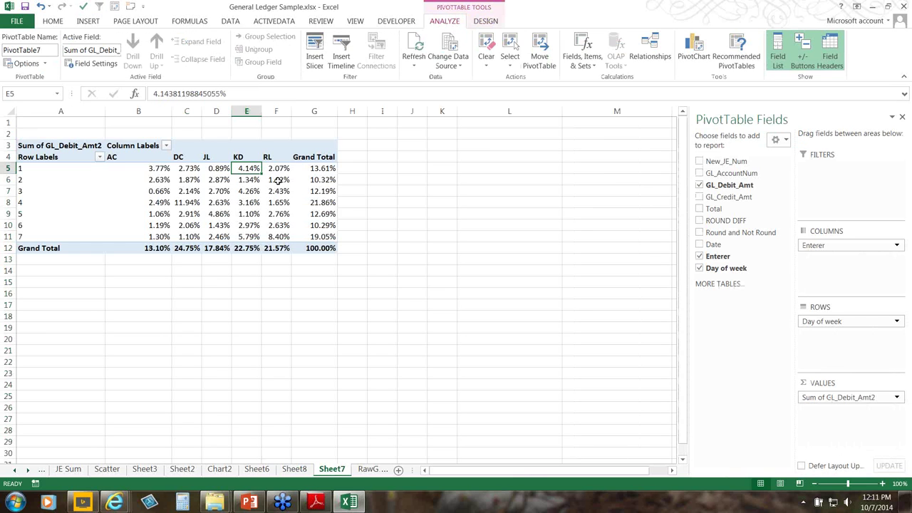
Compare the combined KD and RL shares for day 1 with those for day 7, and clear the selection.
left_click(283, 168, "shift")
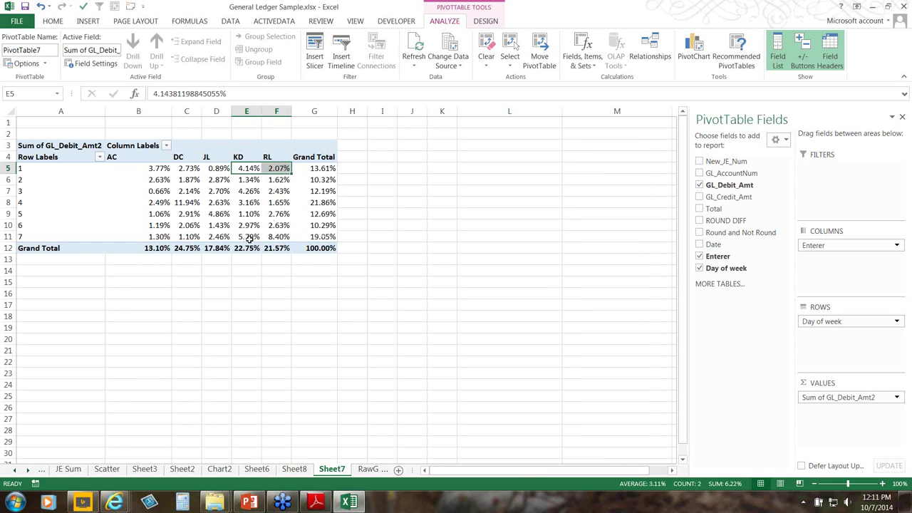
left_click_drag(248, 237, 278, 238)
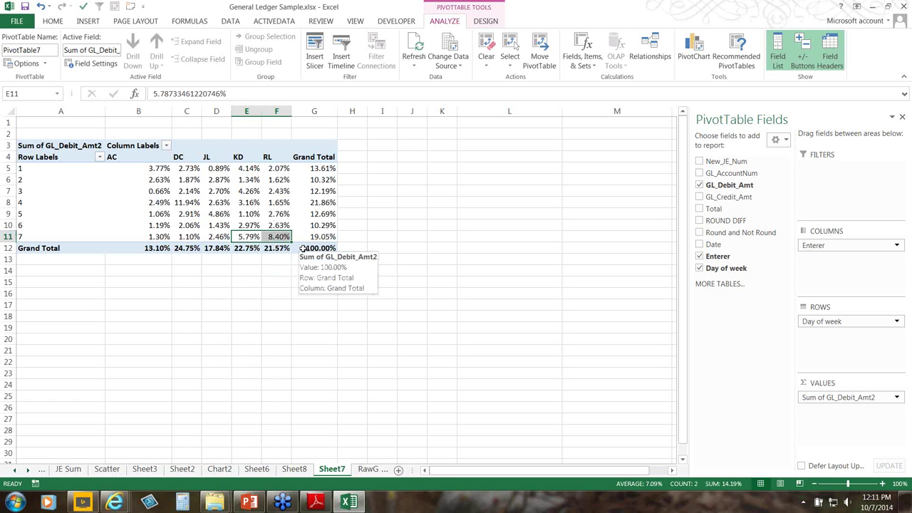
left_click(426, 211)
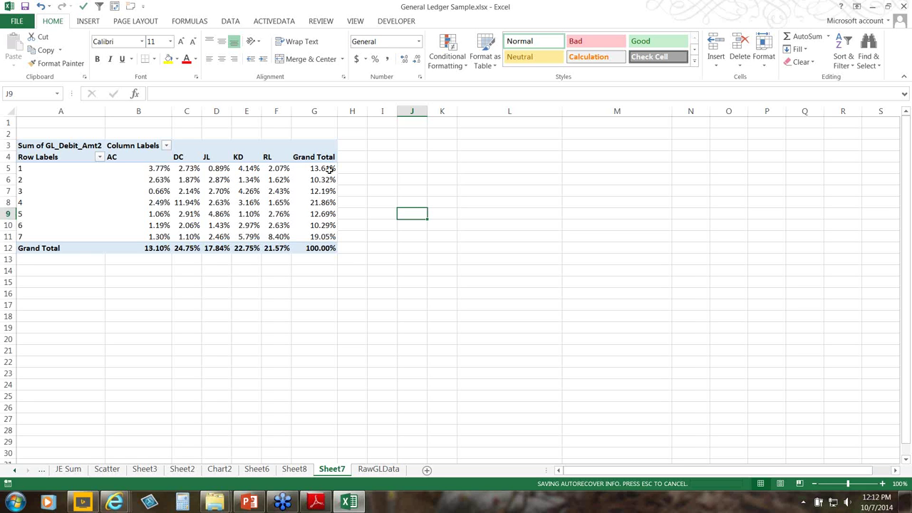
left_click(455, 292)
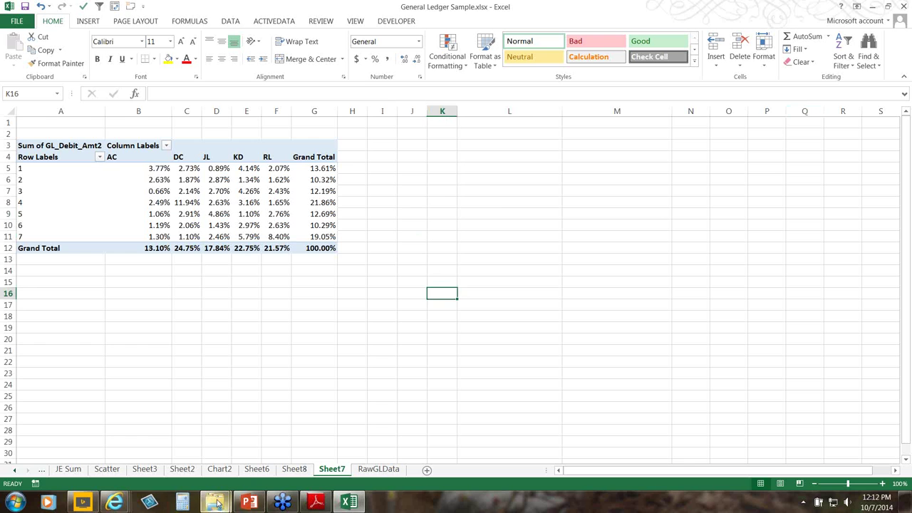
Switch to PowerPoint to review the 5 Ws tests slide, then view AuditNet's Keyword Analytics survey article in Internet Explorer.
left_click(257, 503)
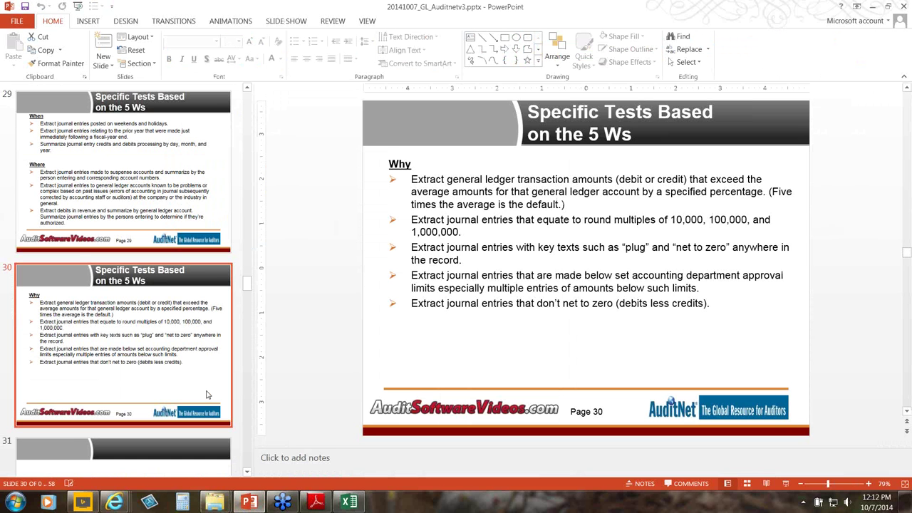
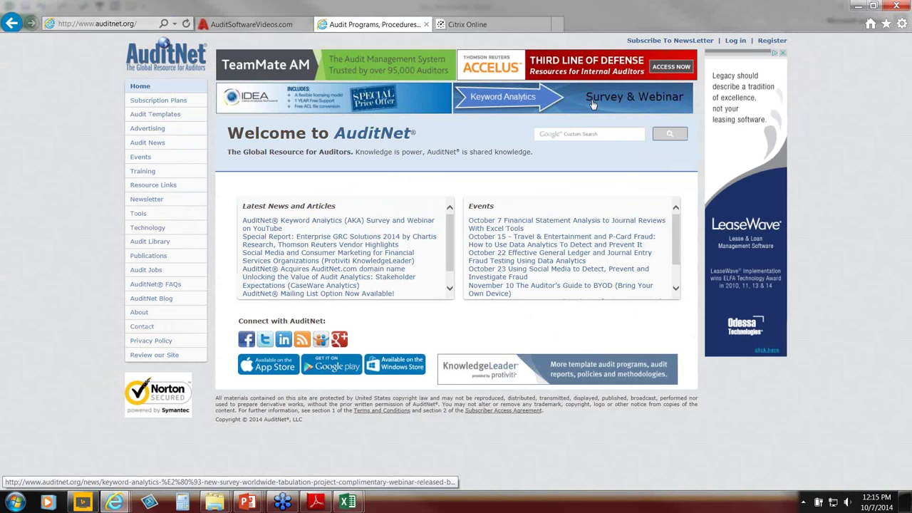
left_click(593, 104)
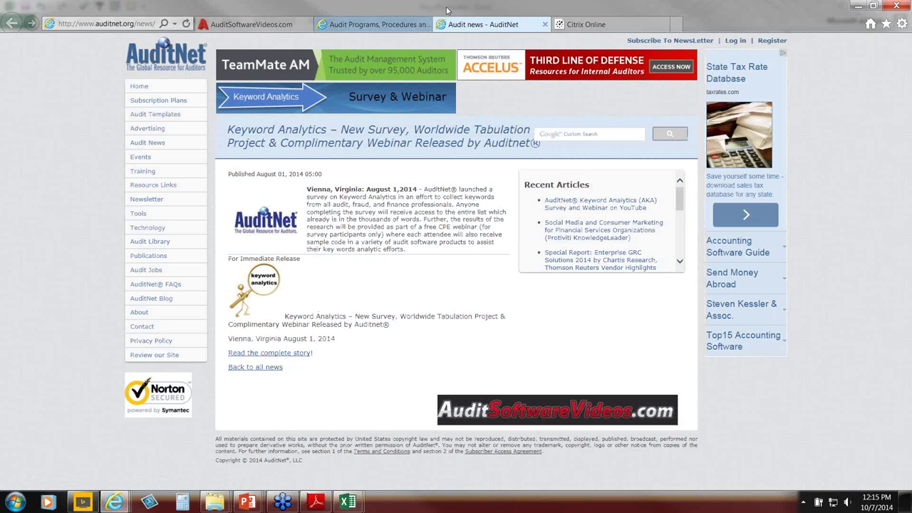
left_click(858, 6)
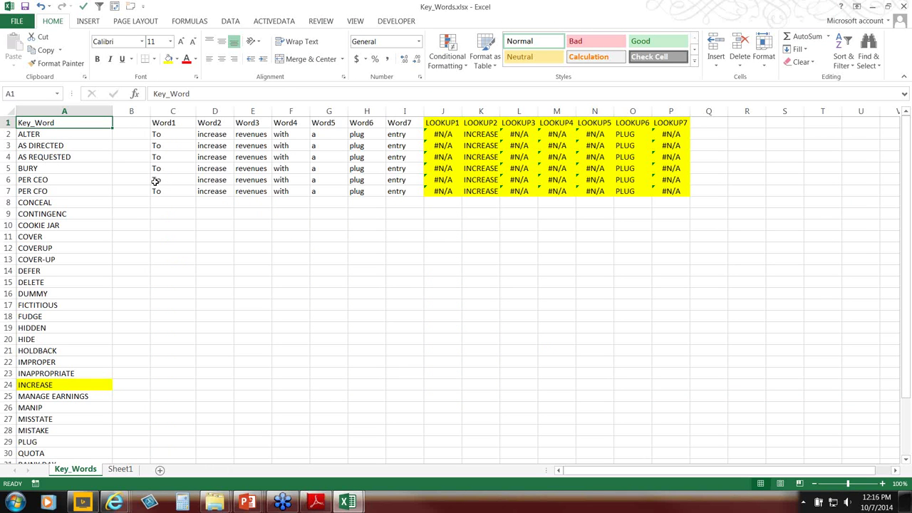
Examine the keyword lookups on the Key_Words sheet and the split description words on Sheet1 of Key_Words.xlsx.
left_click(203, 208)
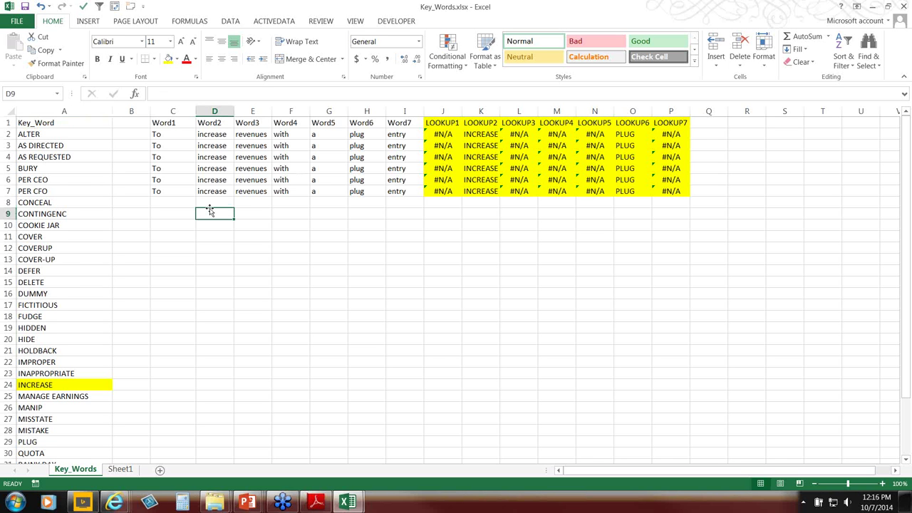
left_click(121, 470)
left_click(97, 228)
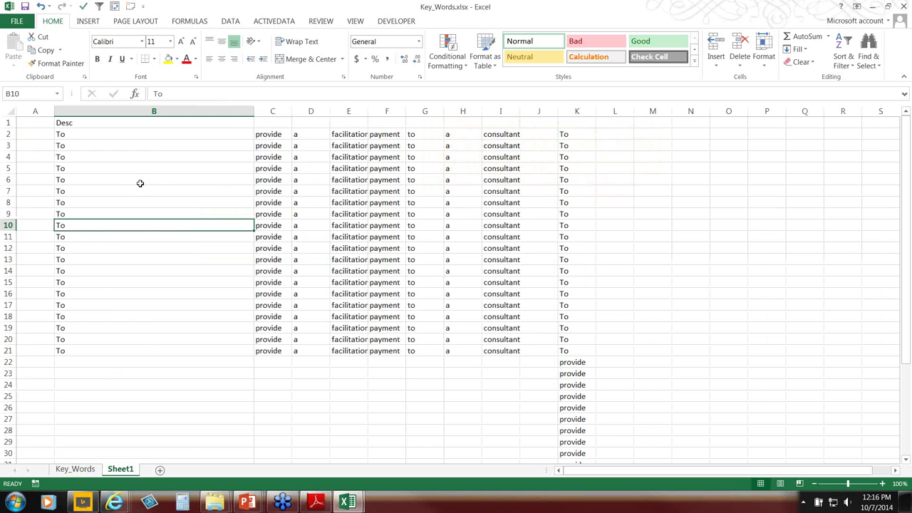
left_click(75, 470)
Enter the sample description "To increase revenues with a plug entry" in cell C11 of the Key_Words sheet.
left_click(183, 240)
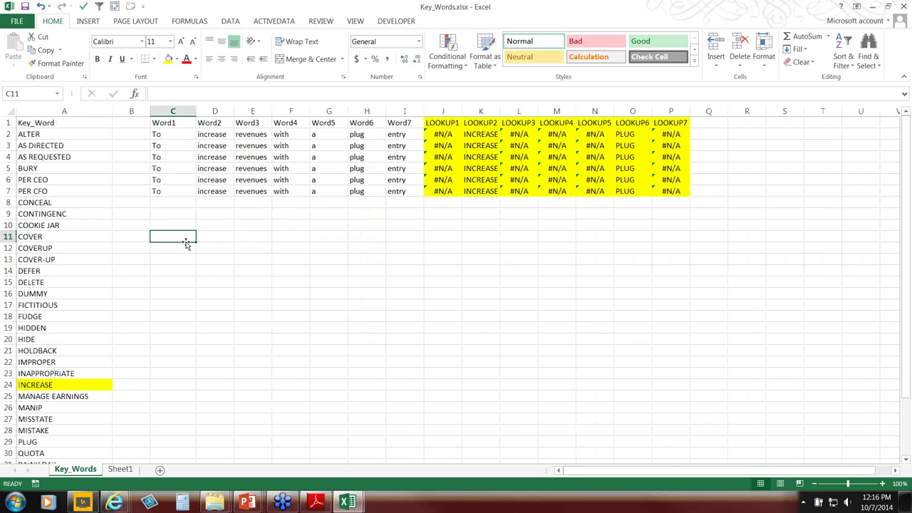
type("To increase revebue")
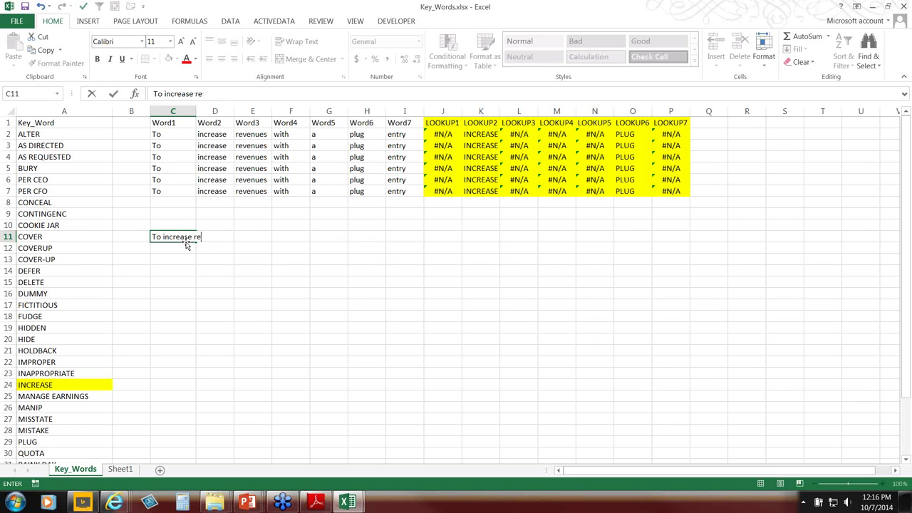
key("BackSpace")
key("BackSpace")
key("BackSpace")
type("nues with a pu")
key("BackSpace")
type("lug entry")
key("Return")
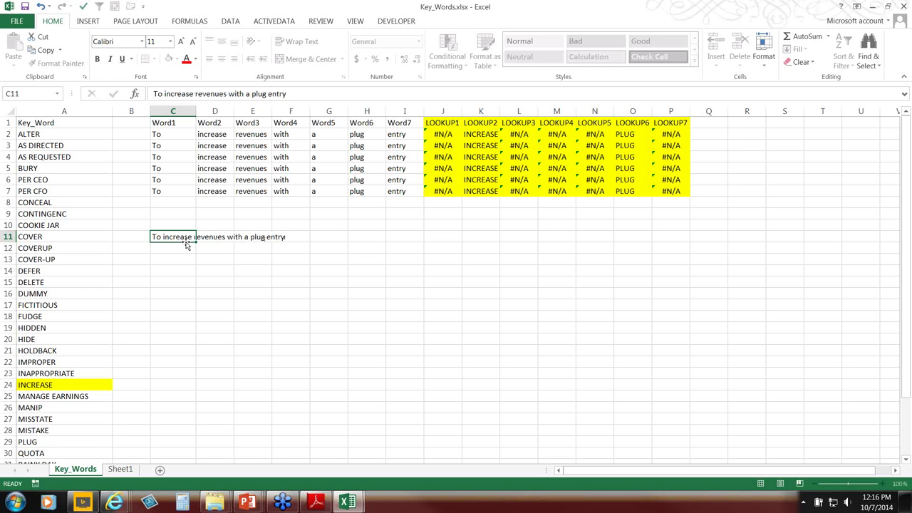
Split the description in C11 into one word per column using Text to Columns, delimited by spaces.
key("Up")
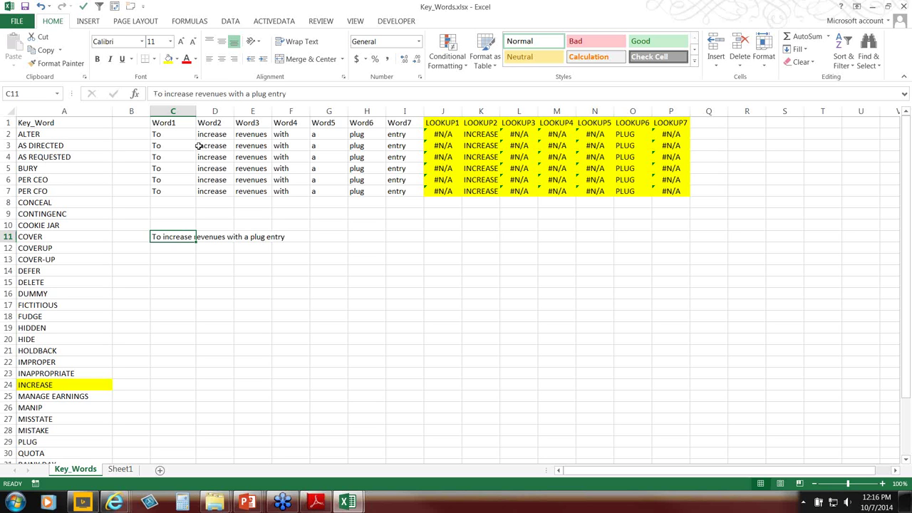
left_click(231, 21)
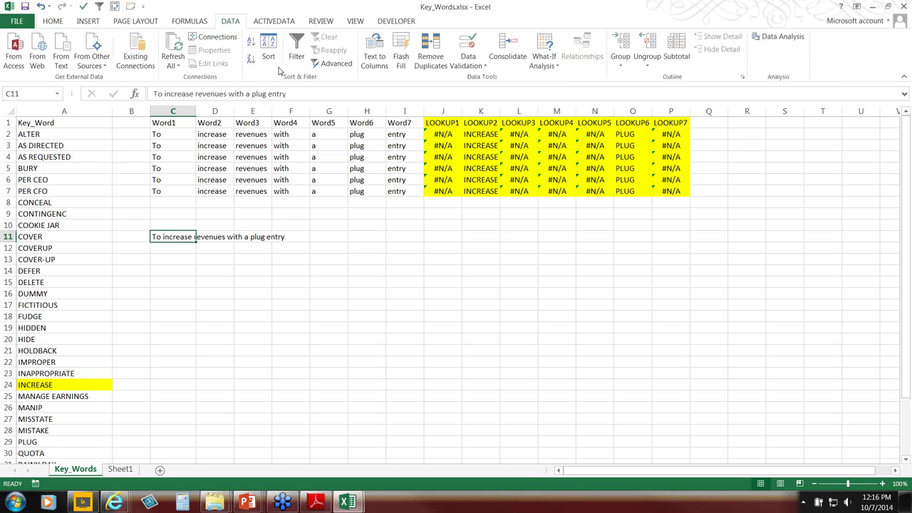
left_click(374, 60)
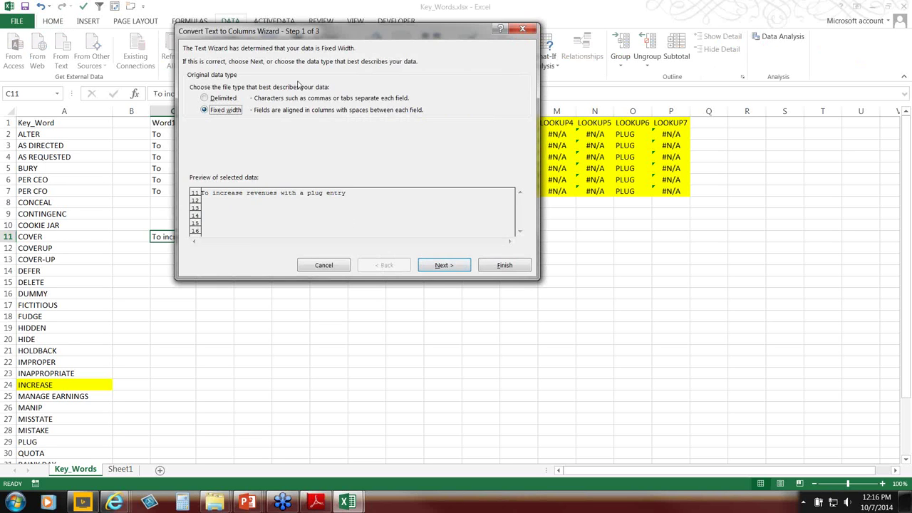
left_click(216, 98)
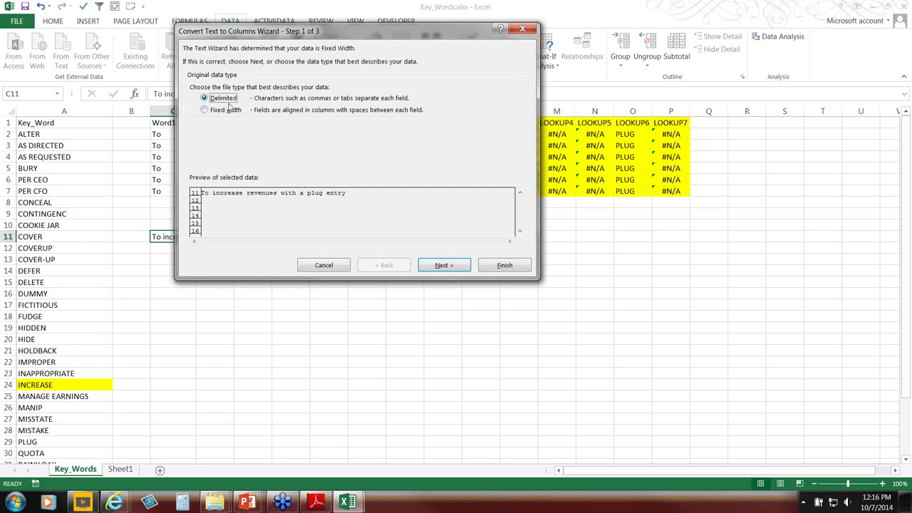
left_click(443, 265)
left_click(193, 113)
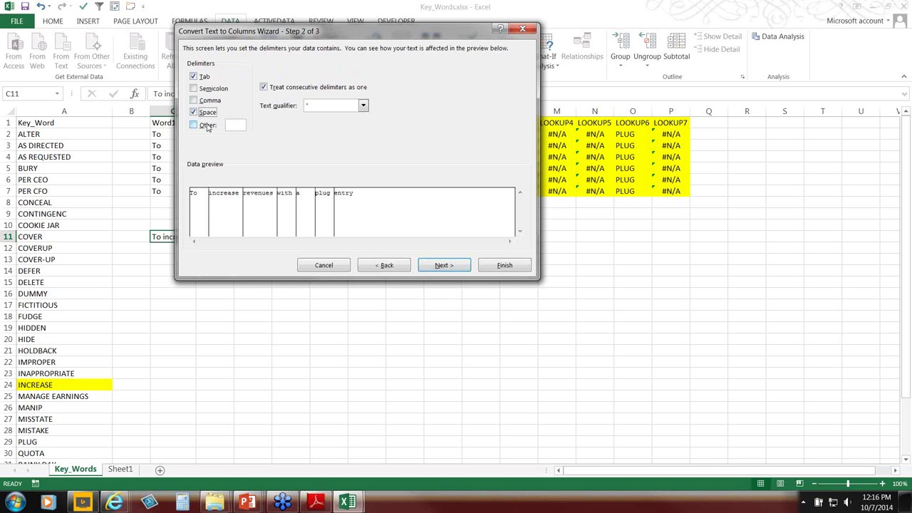
left_click(505, 265)
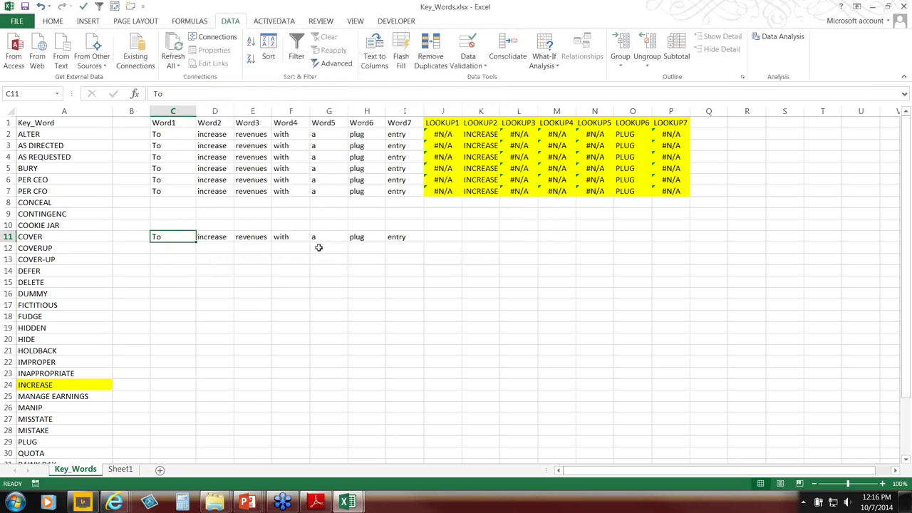
Delete the split description words in C11:I11.
left_click(399, 239, "shift")
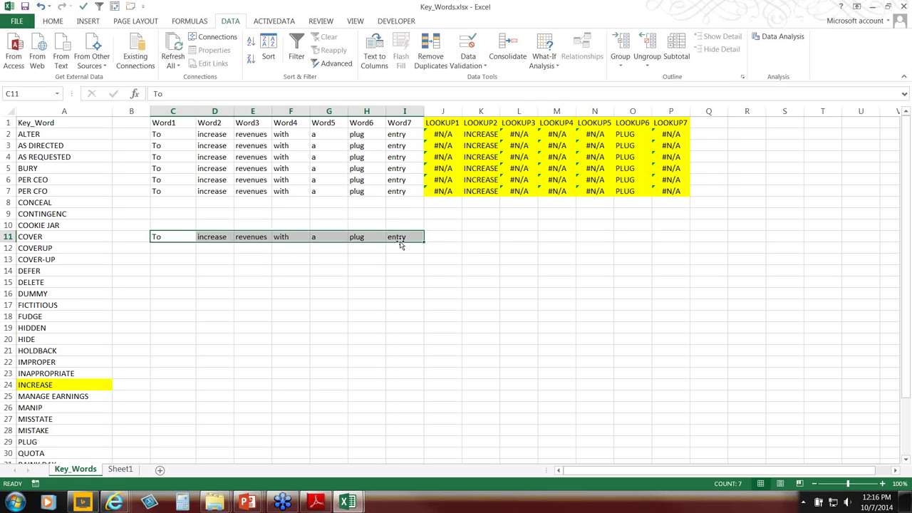
key("Delete")
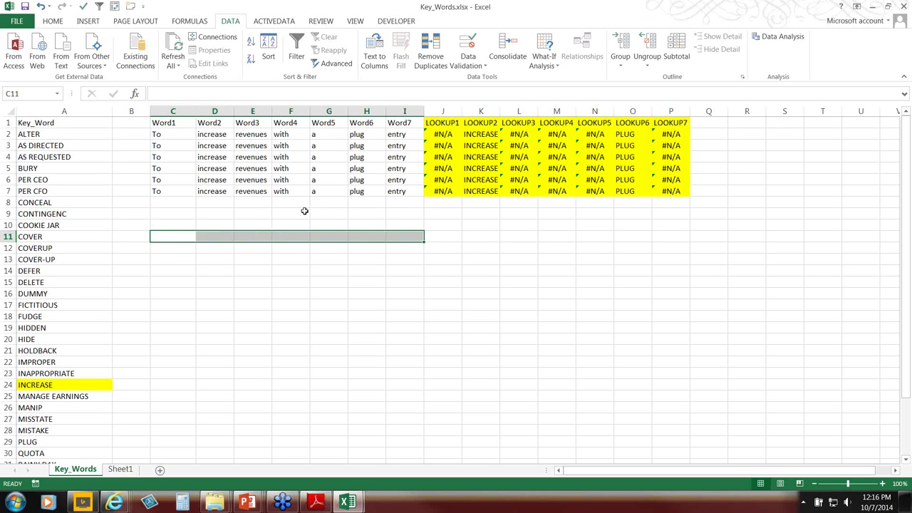
Examine the Key_Word list in column A and the arguments of the VLOOKUP formula in J2.
left_click(62, 147)
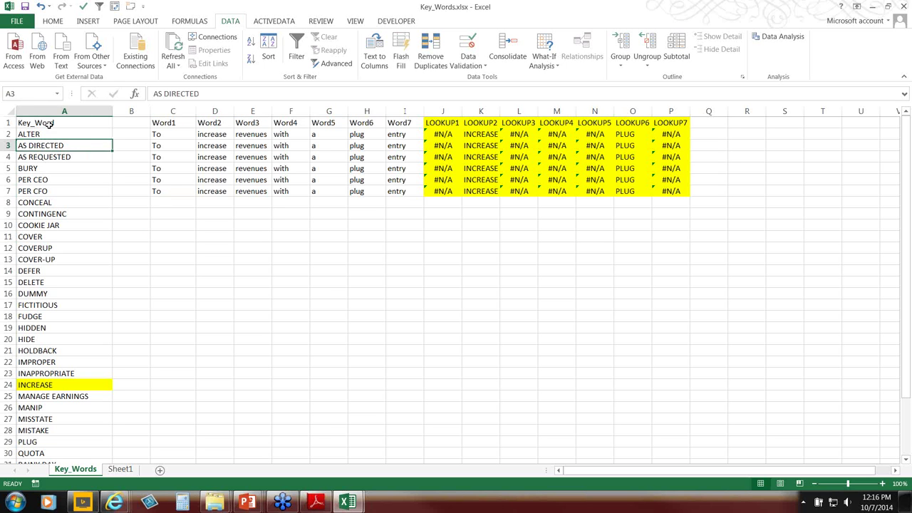
left_click_drag(50, 125, 59, 399)
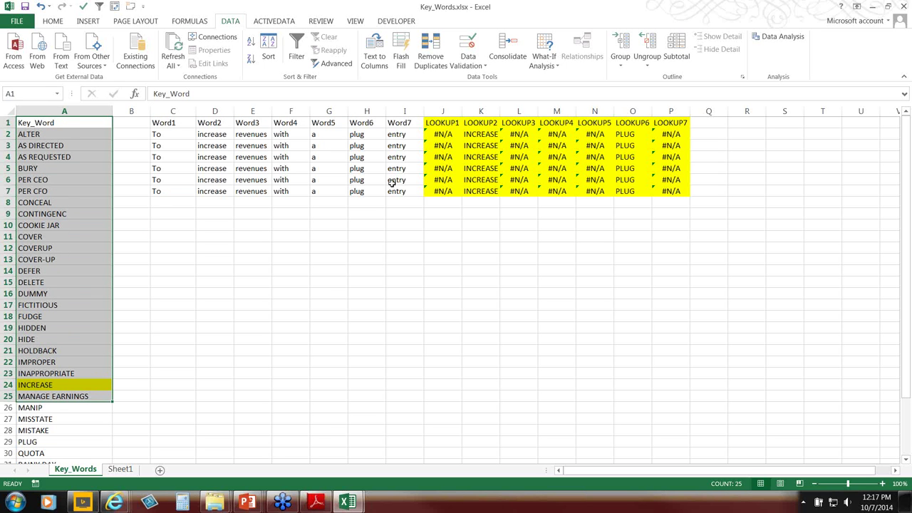
left_click(454, 138)
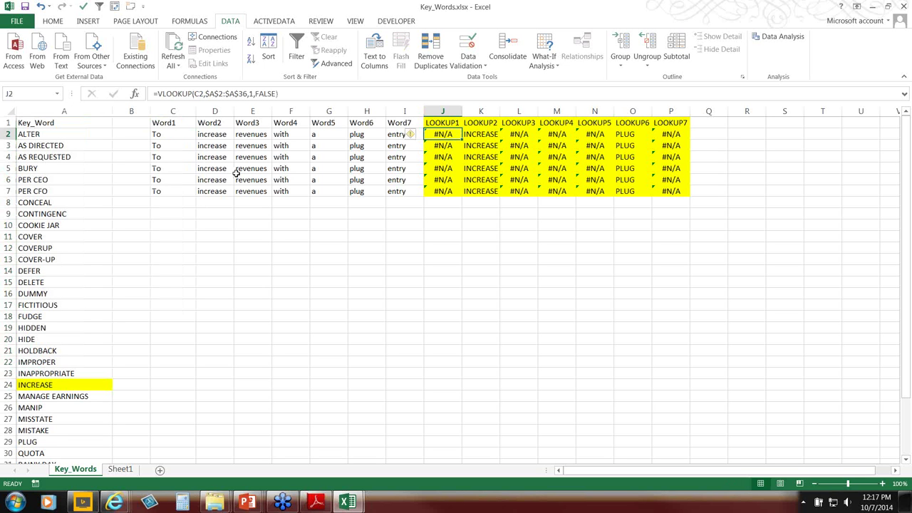
left_click(135, 94)
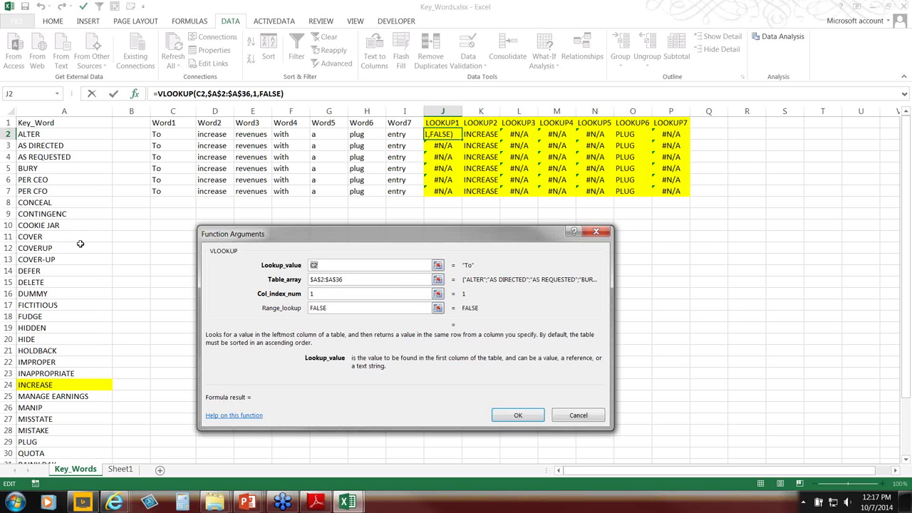
key("Return")
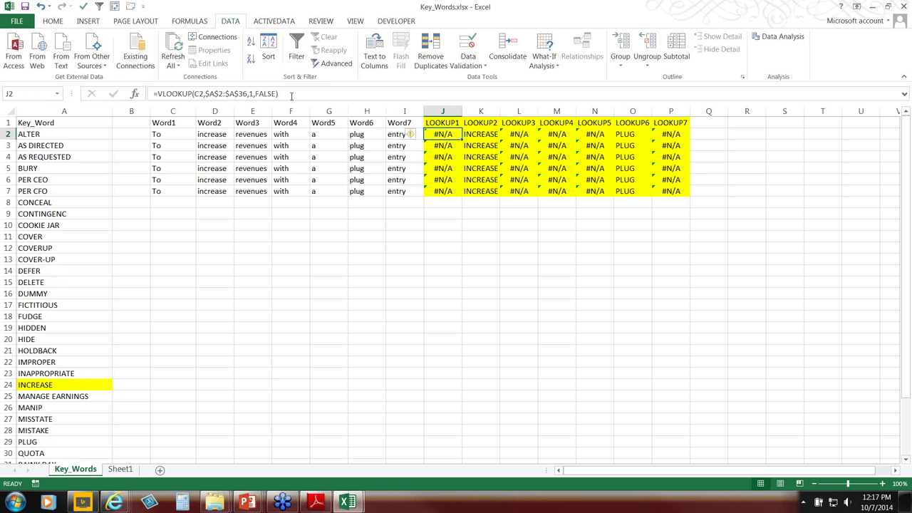
left_click_drag(291, 96, 151, 88)
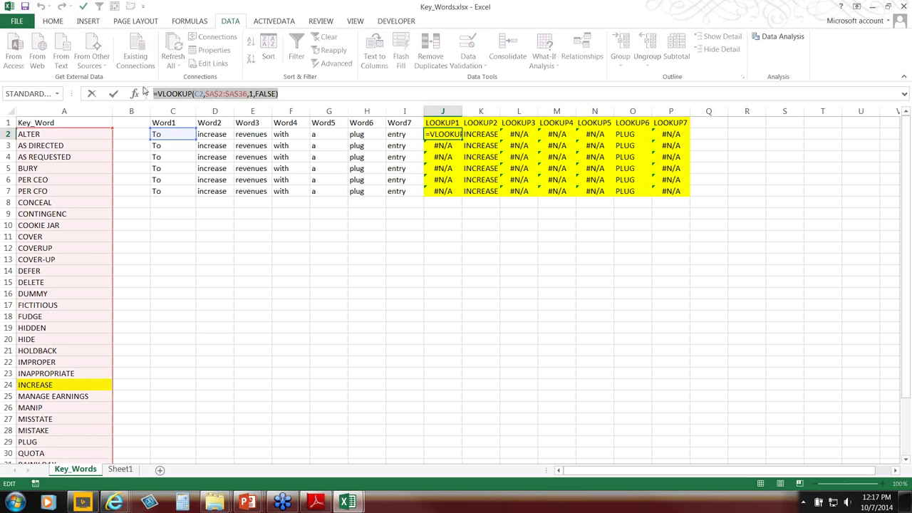
left_click(134, 94)
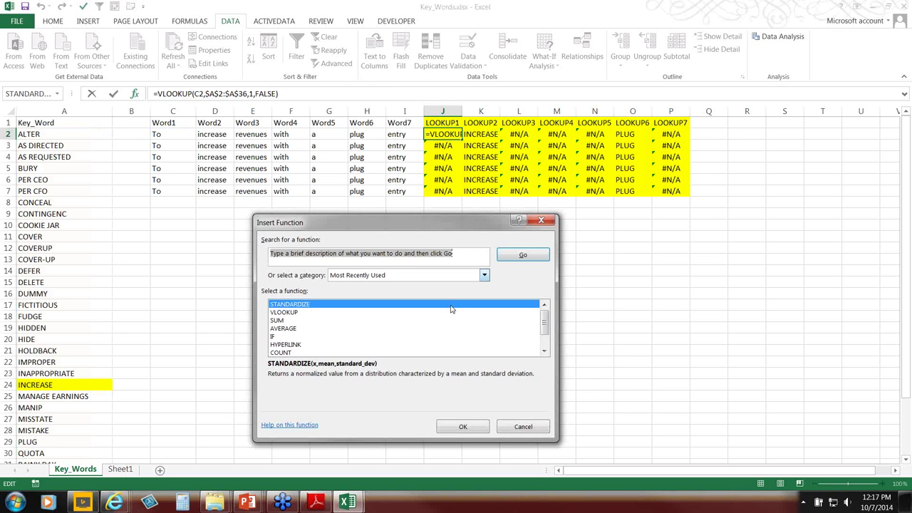
left_click(523, 426)
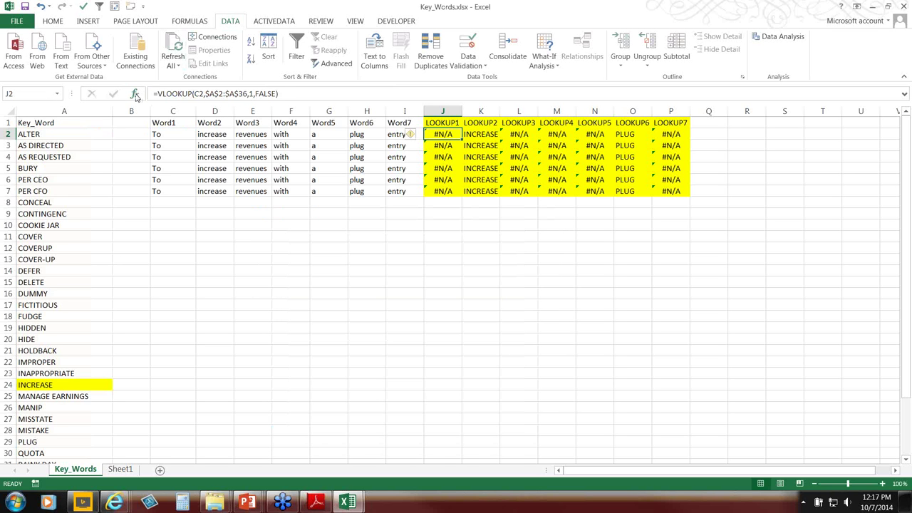
left_click(134, 93)
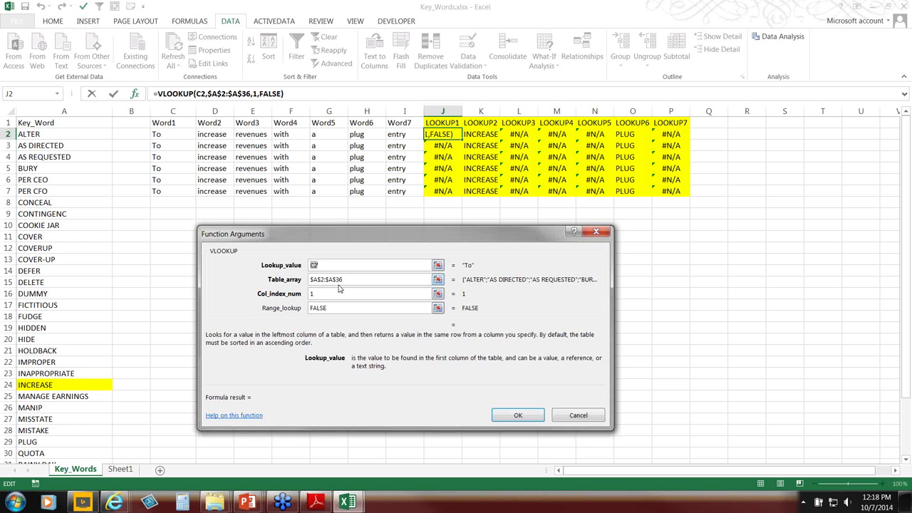
left_click(579, 416)
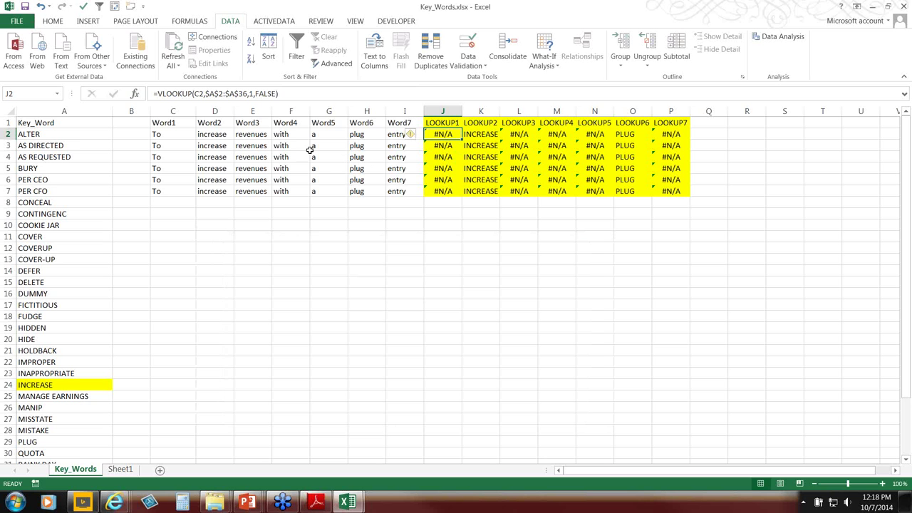
Compare the row 2 LOOKUP2 and LOOKUP3 formulas with the Word2 and Word3 cells they look up.
left_click(481, 135)
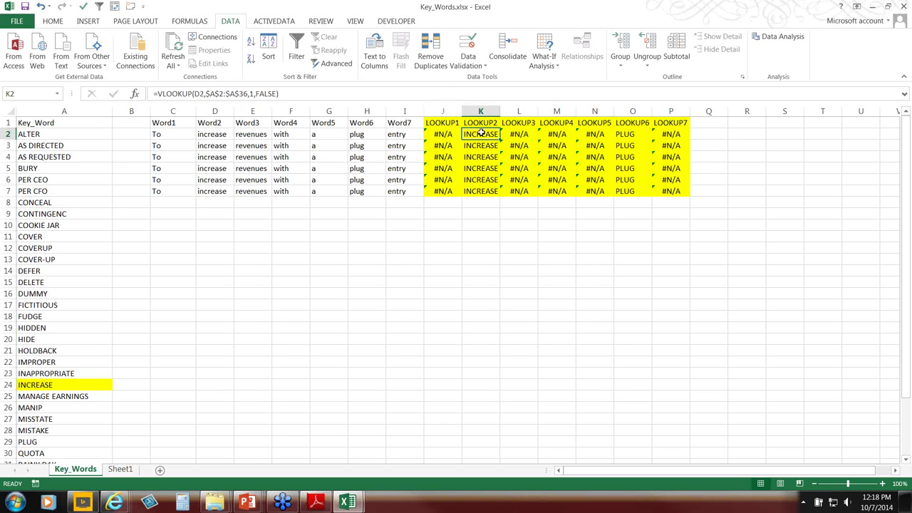
left_click(214, 136)
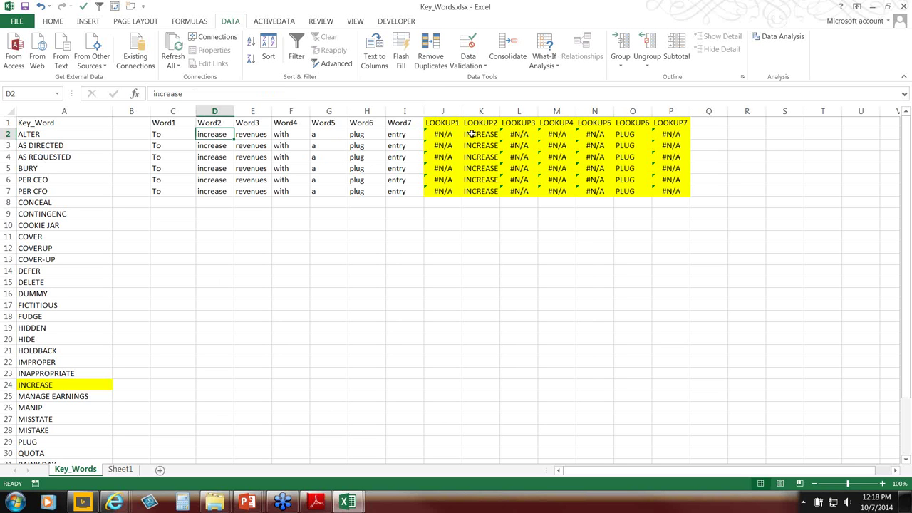
left_click(521, 135)
left_click(249, 133)
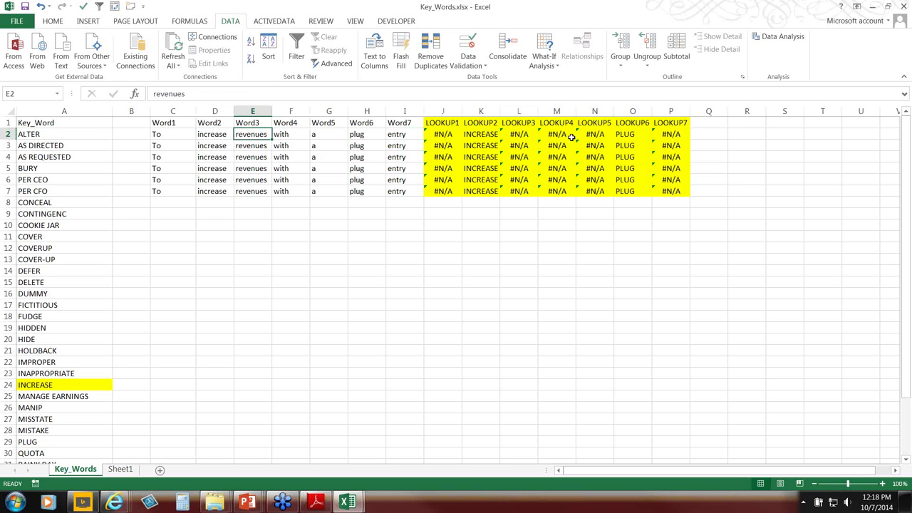
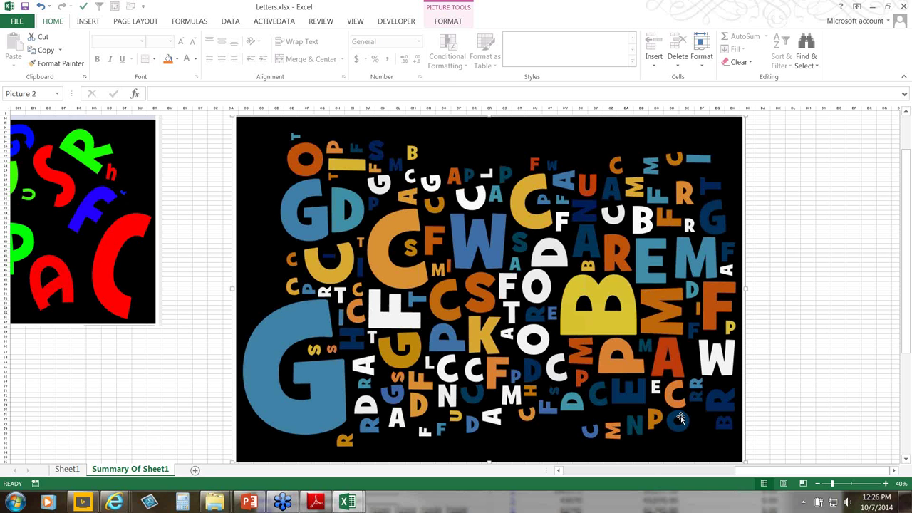
Close Letters.xlsx and show the PowerPoint slide "Unique Journal Entry Test Manipulating Data" as a slide show, then exit it.
left_click(905, 7)
left_click(456, 264)
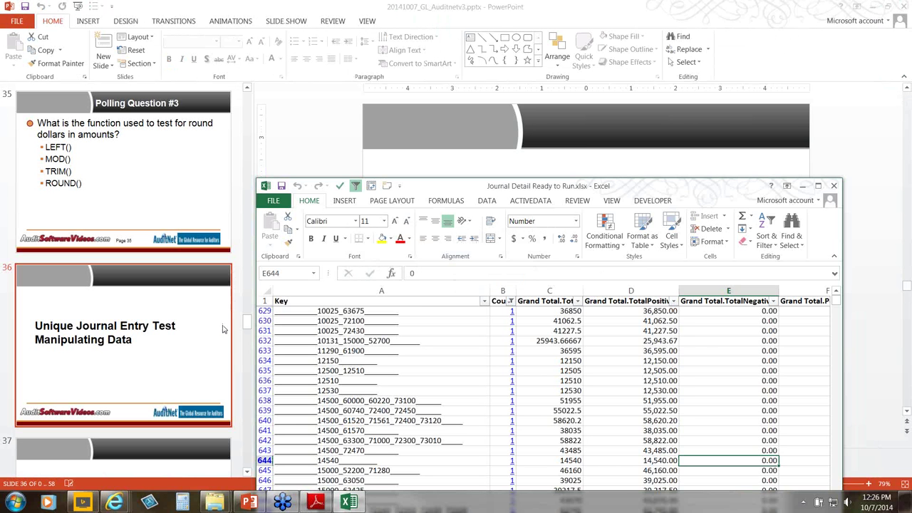
left_click(219, 336)
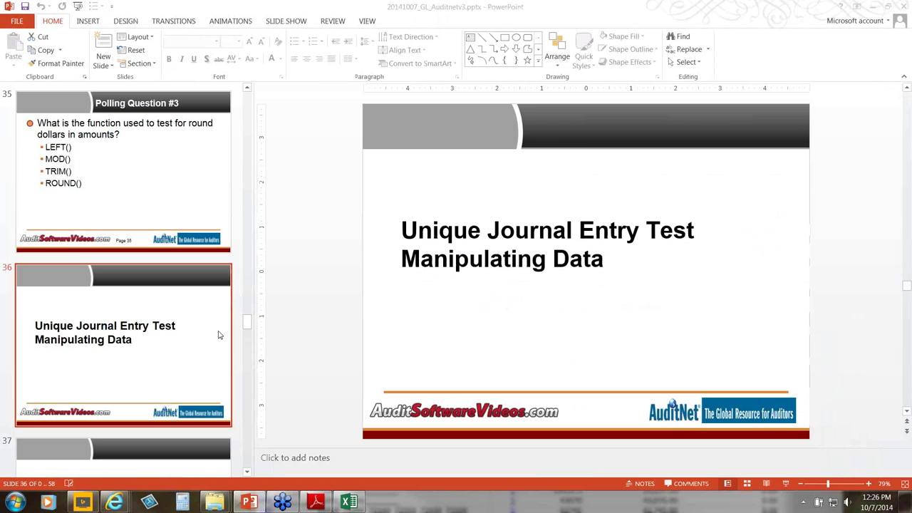
left_click(787, 484)
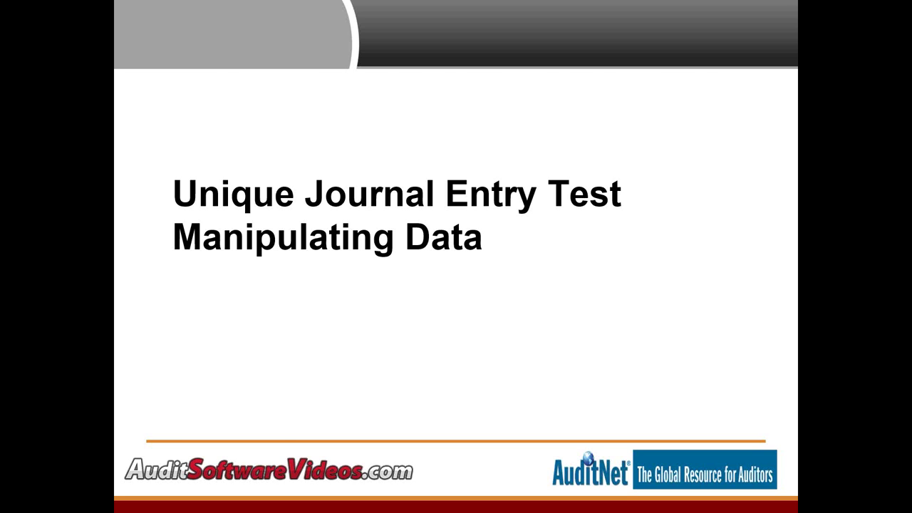
key("Escape")
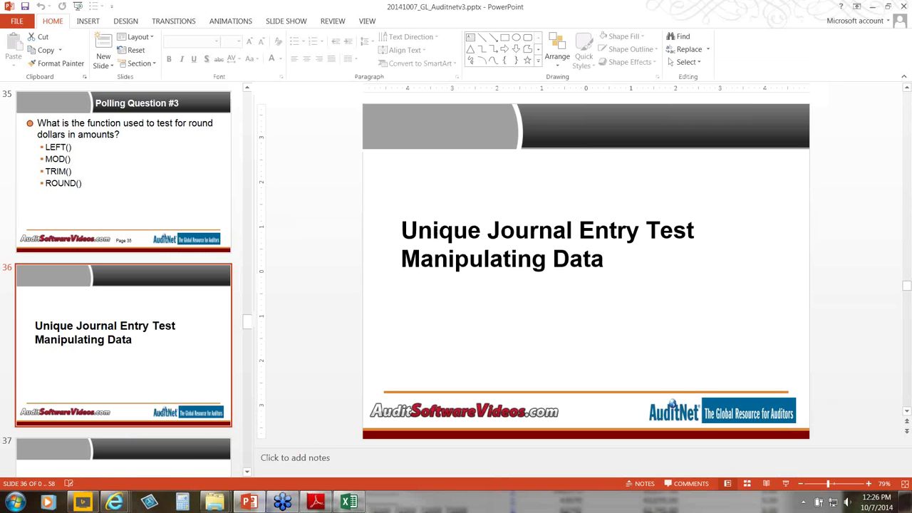
Switch to Journal Detail Ready to Run.xlsx in Excel, maximize it and open the JOURNAL_DETAIL sheet.
left_click(349, 503)
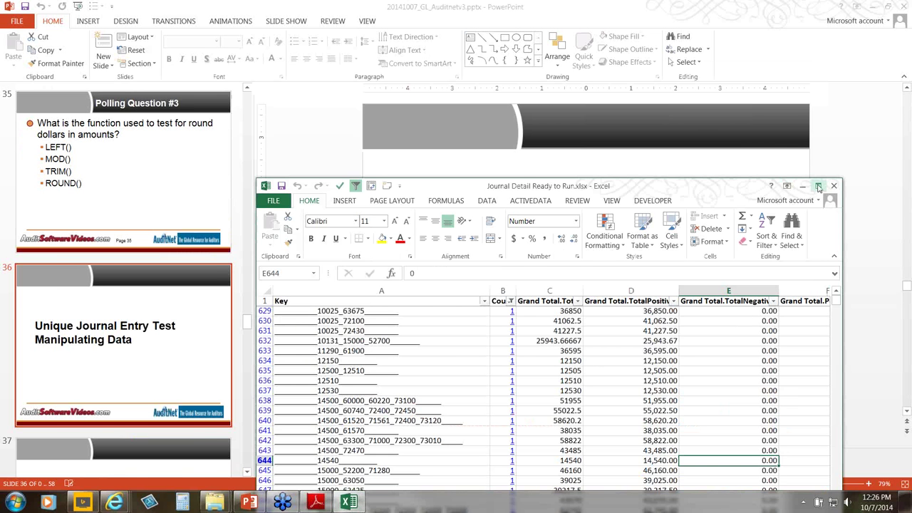
left_click(819, 186)
left_click(559, 241)
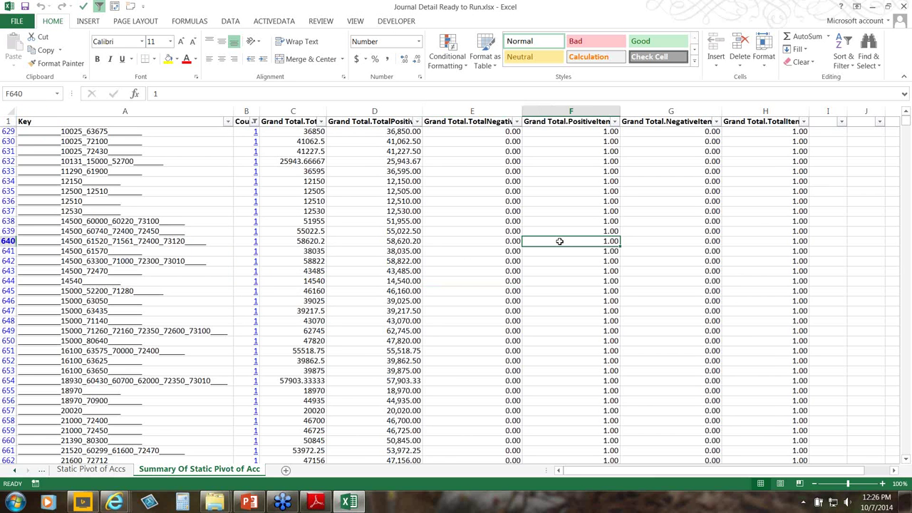
scroll(560, 241, "up", 2)
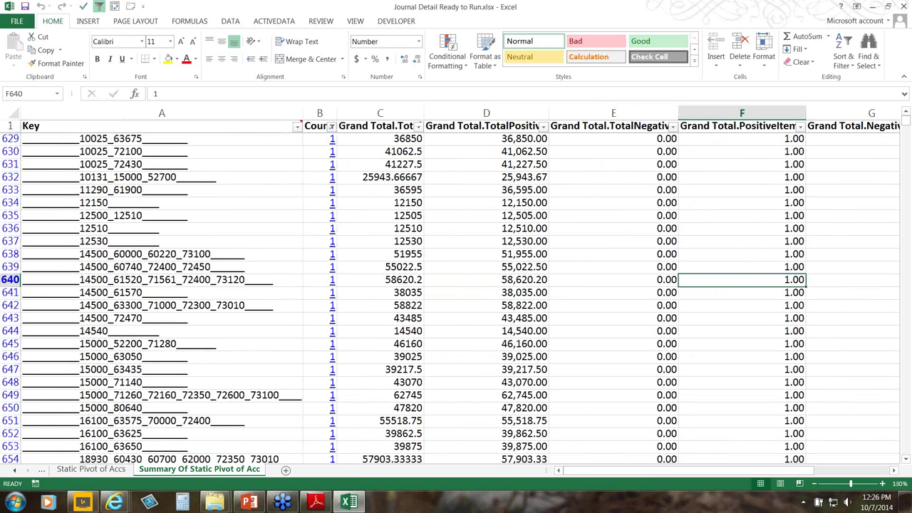
left_click(14, 471)
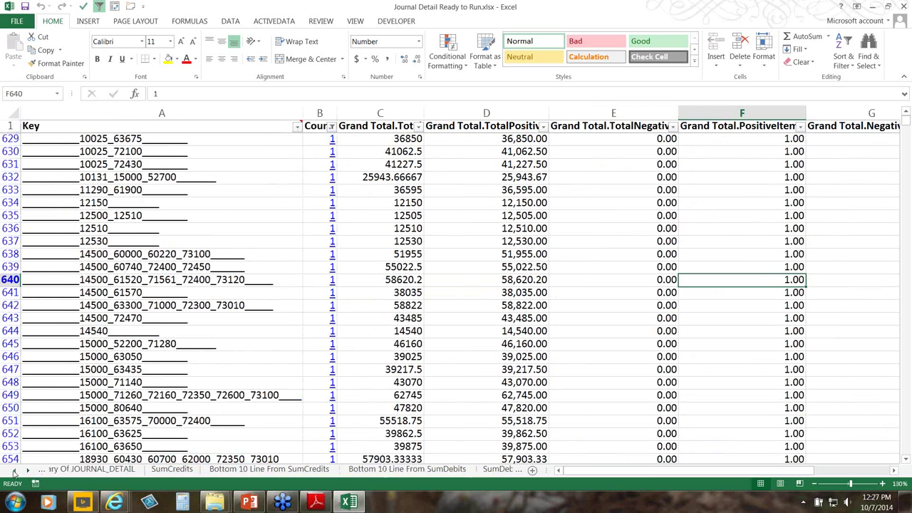
left_click(74, 470)
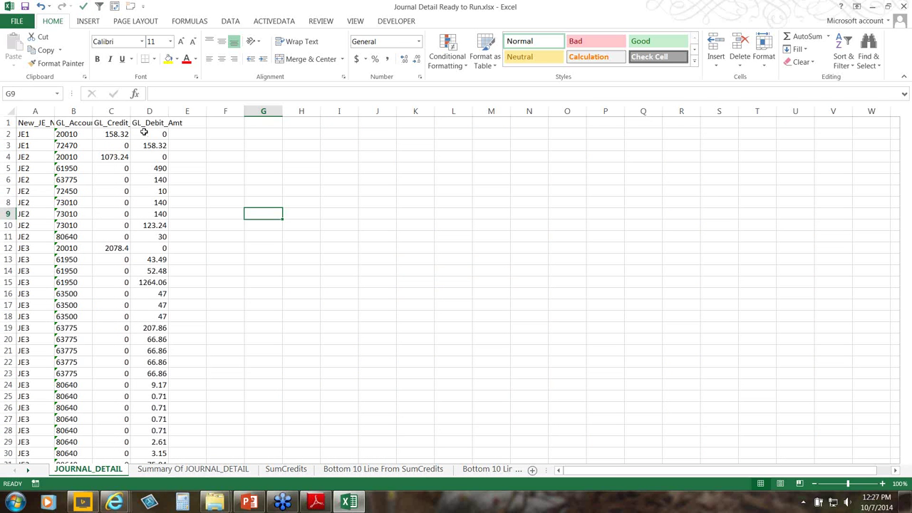
Create a PivotTable on a new worksheet from the JOURNAL_DETAIL range $A$1:$D$110837.
left_click(86, 134)
left_click(91, 23)
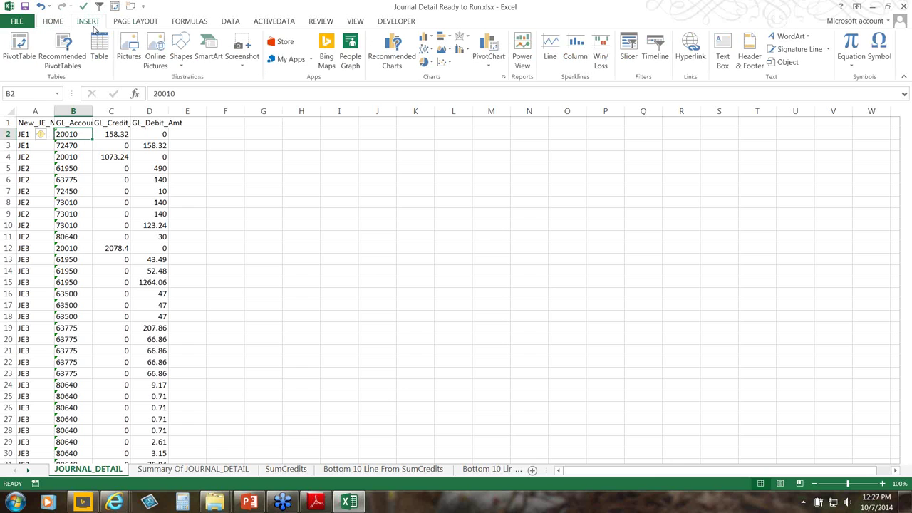
left_click(15, 56)
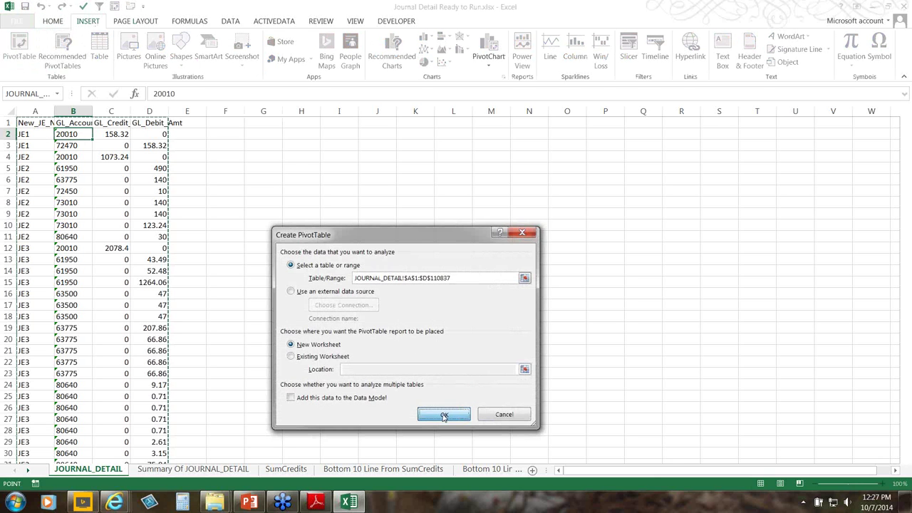
left_click(442, 413)
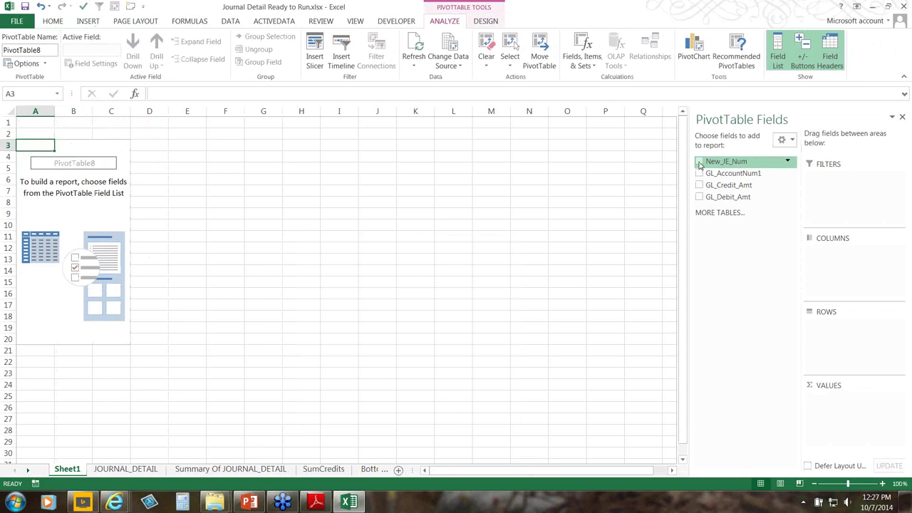
Lay out the PivotTable with New_JE_Num as rows and GL_AccountNum1 as columns.
left_click_drag(702, 163, 826, 318)
left_click_drag(726, 173, 841, 253)
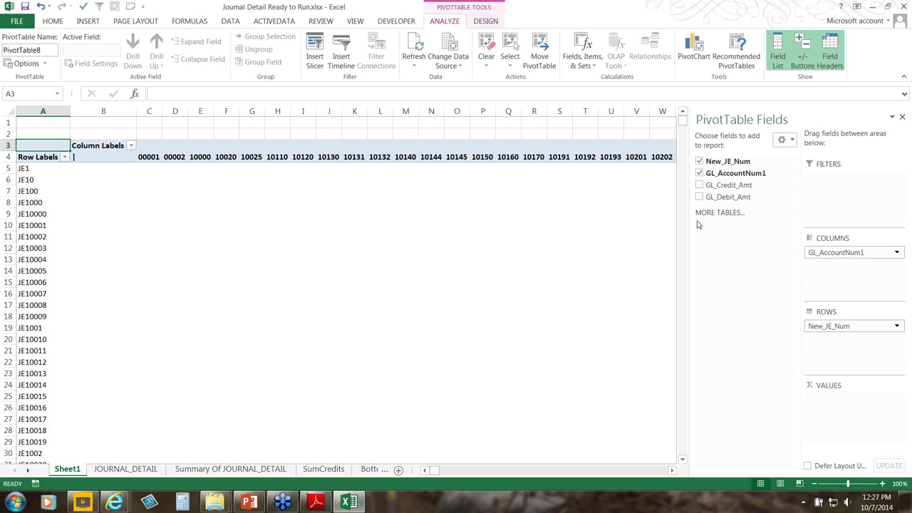
Add GL_AccountNum1 to the PivotTable values as a count of accounts per journal entry.
left_click_drag(739, 173, 838, 403)
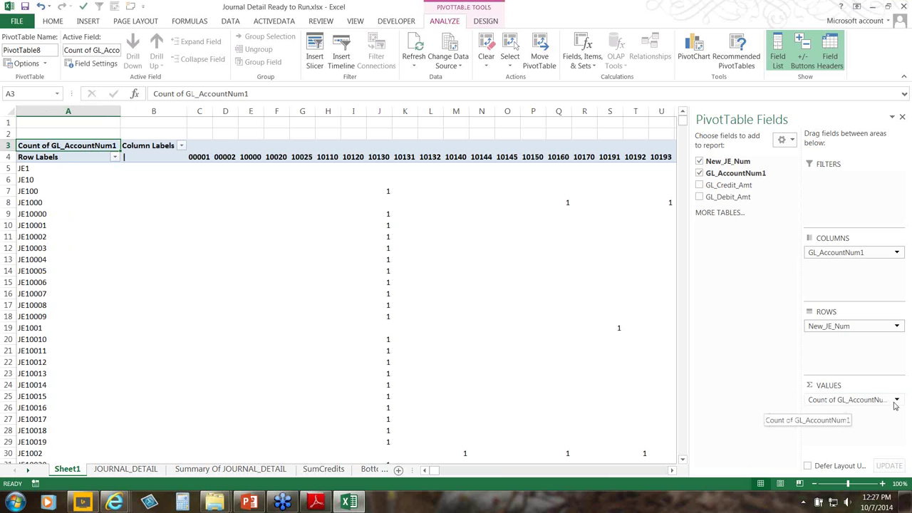
left_click(557, 259)
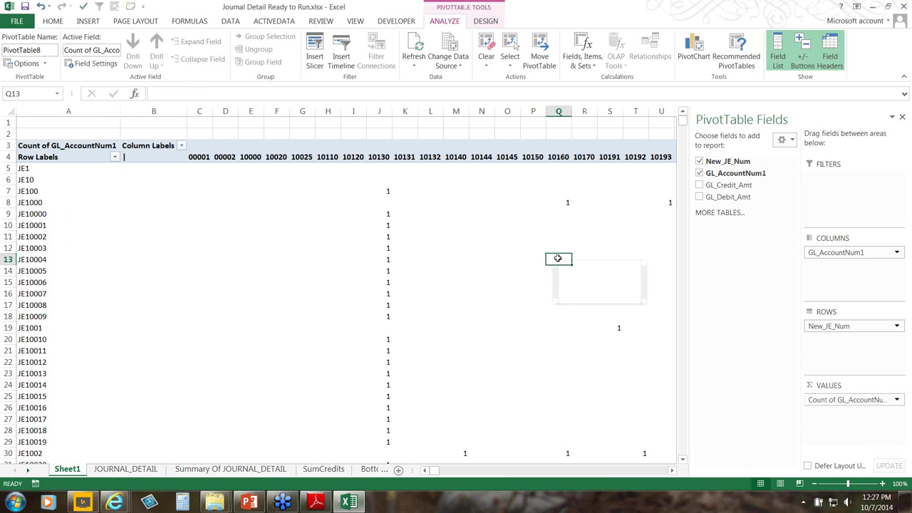
Examine how the journal entry counts are spread across the account columns of the PivotTable.
scroll(557, 259, "down", 3, "ctrl")
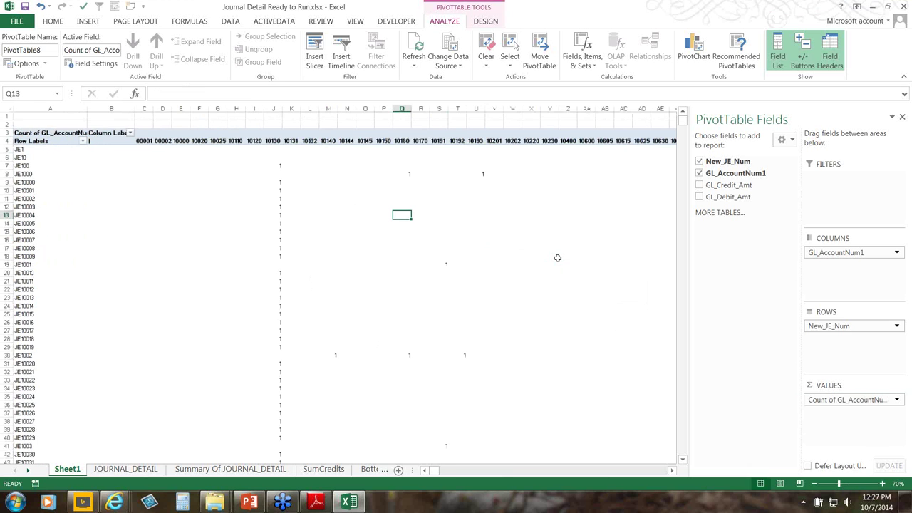
mouse_move(285, 188)
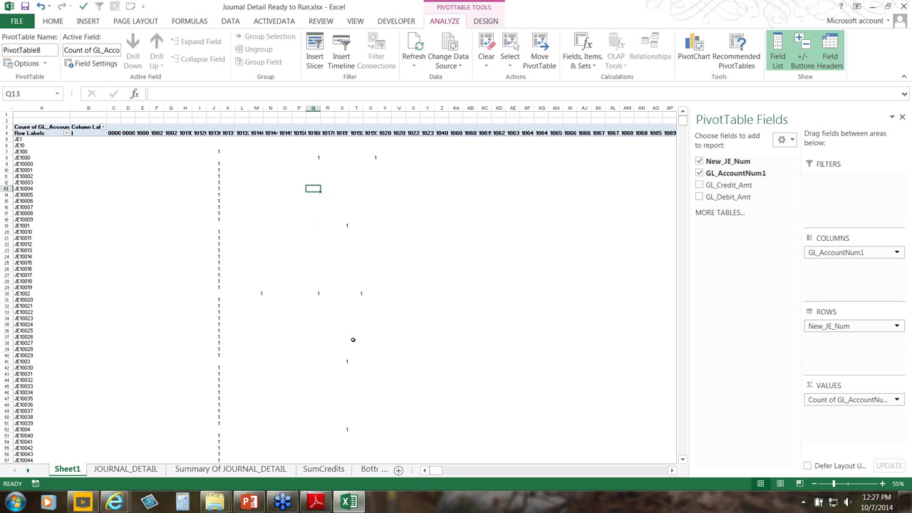
scroll(352, 339, "down", 1, "ctrl")
scroll(353, 340, "down", 1, "ctrl")
mouse_move(451, 403)
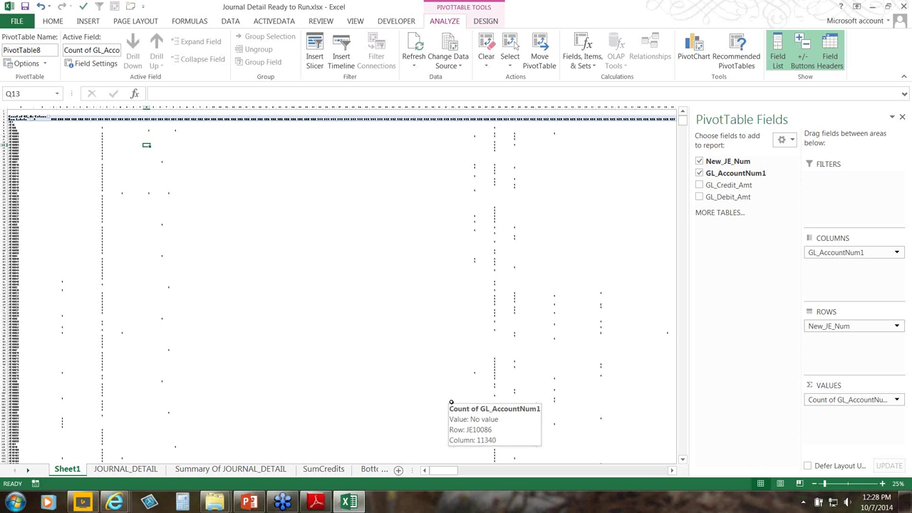
mouse_move(442, 470)
left_mouse_down()
mouse_move(644, 469)
mouse_move(442, 469)
left_mouse_up()
scroll(428, 330, "up", 4, "ctrl")
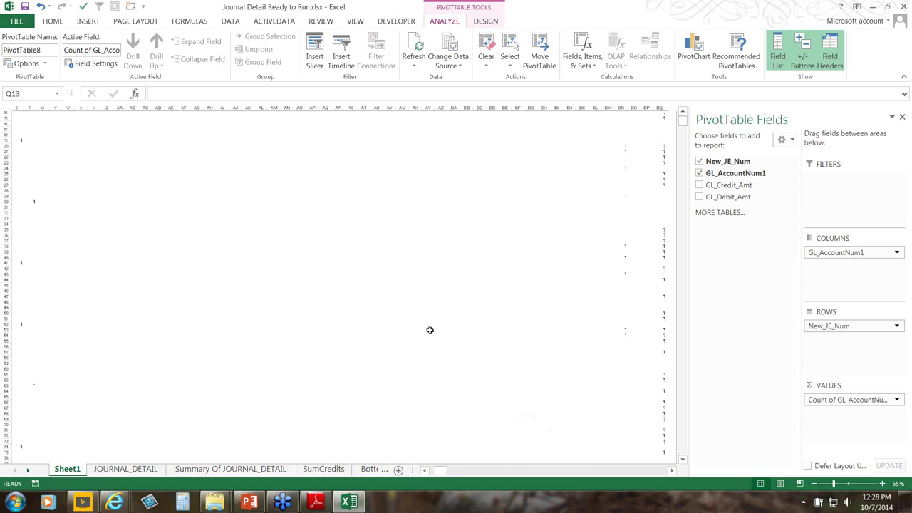
left_click_drag(436, 471, 427, 470)
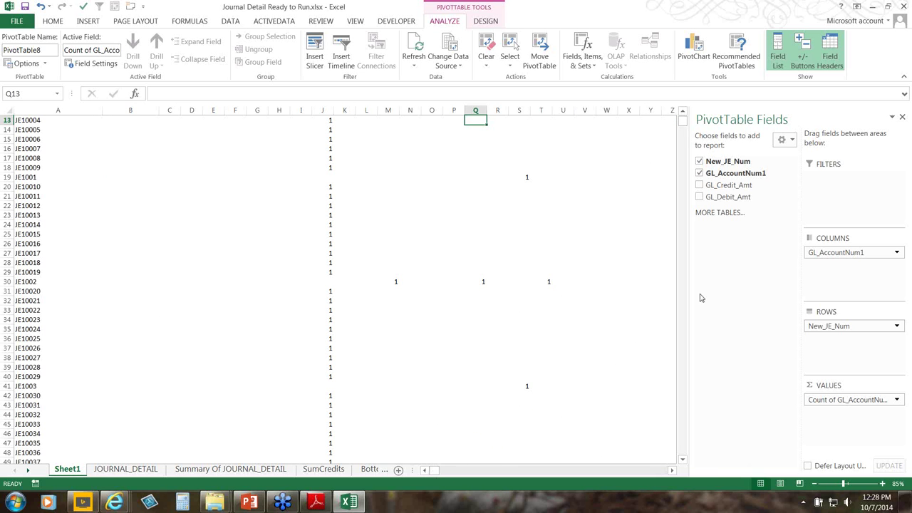
left_click_drag(684, 123, 683, 117)
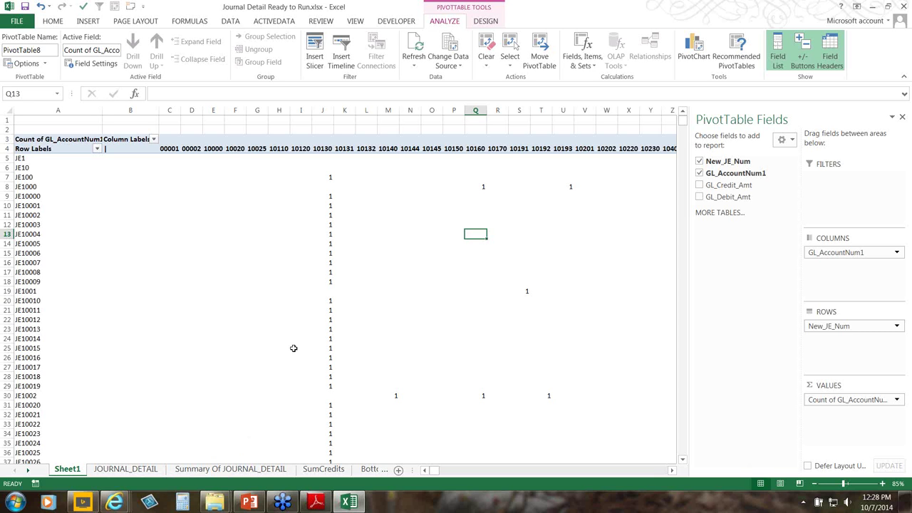
Copy the entire PivotTable and paste it as values into a new blank workbook.
left_click(195, 245)
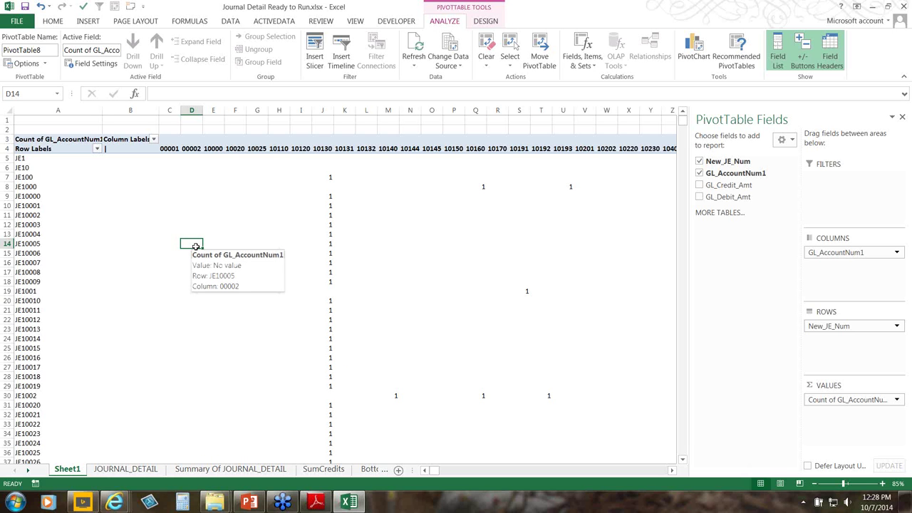
left_click(170, 206)
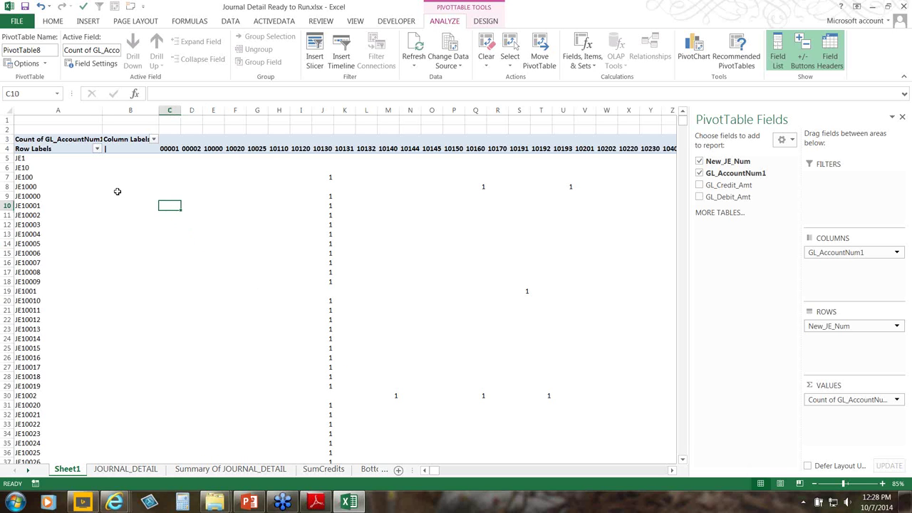
left_click(65, 146)
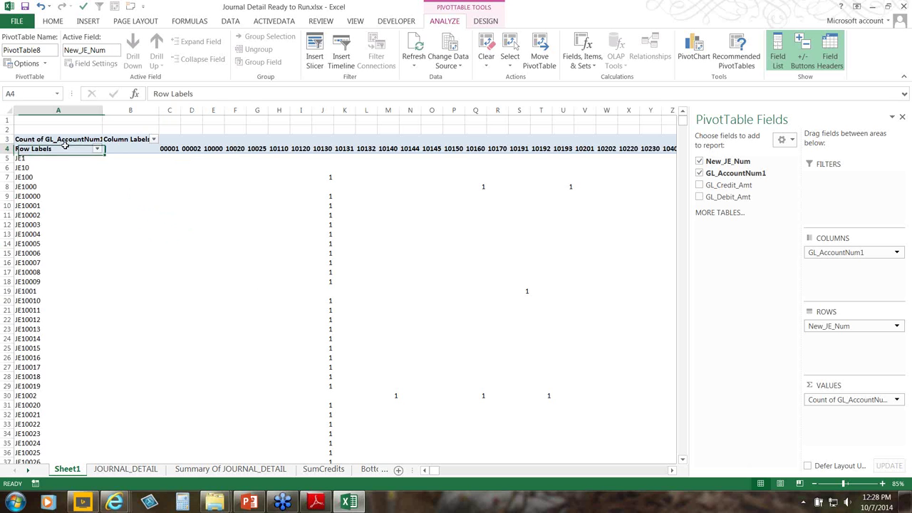
left_click_drag(65, 146, 45, 137)
left_click(45, 137)
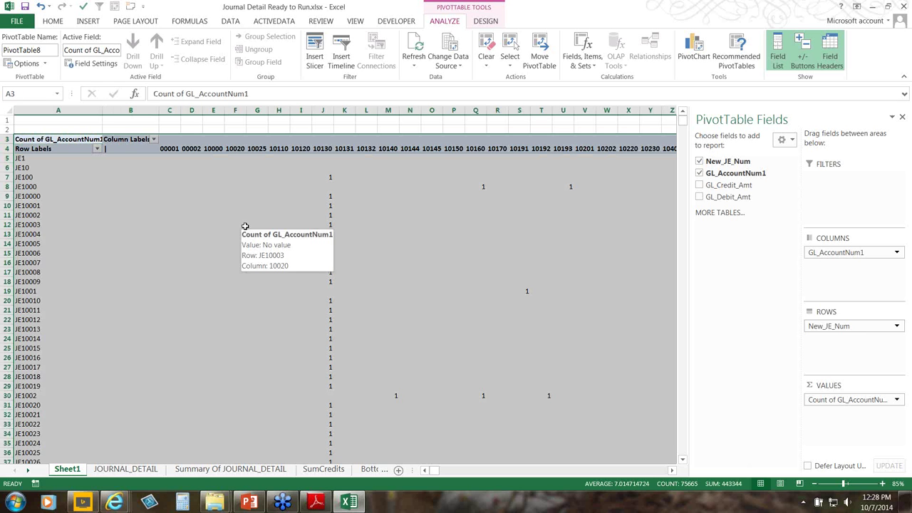
key("ctrl+c")
left_click(17, 21)
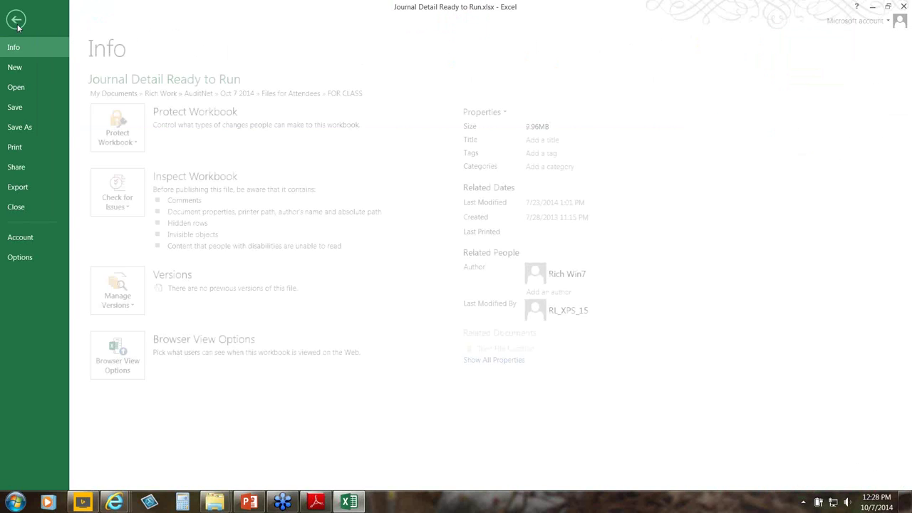
left_click(20, 68)
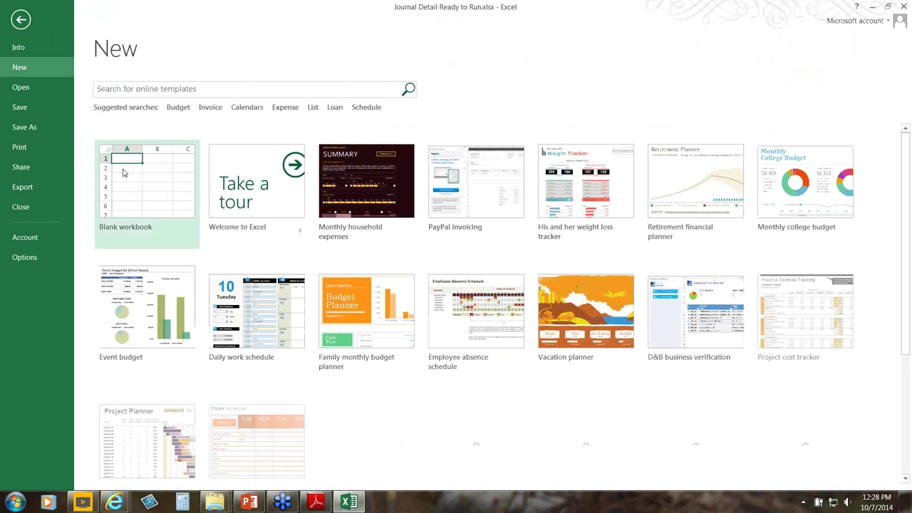
left_click(123, 169)
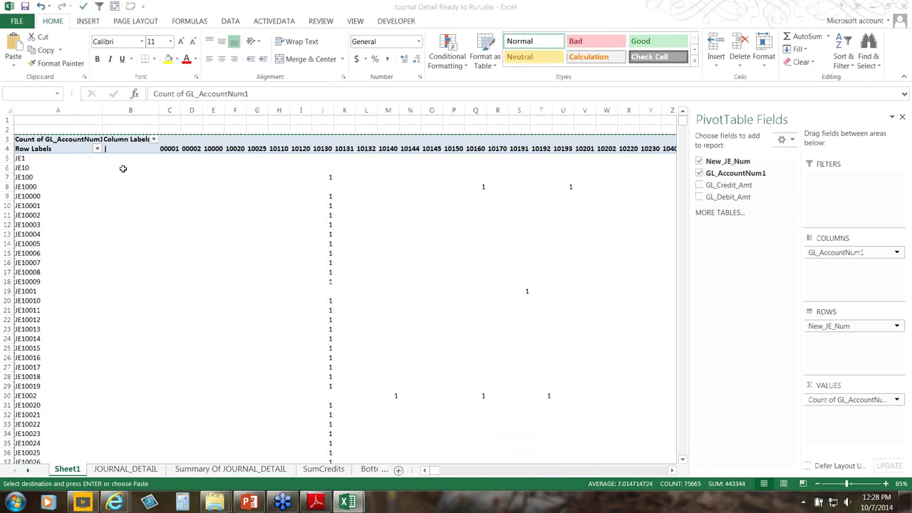
left_click(13, 66)
left_click(12, 140)
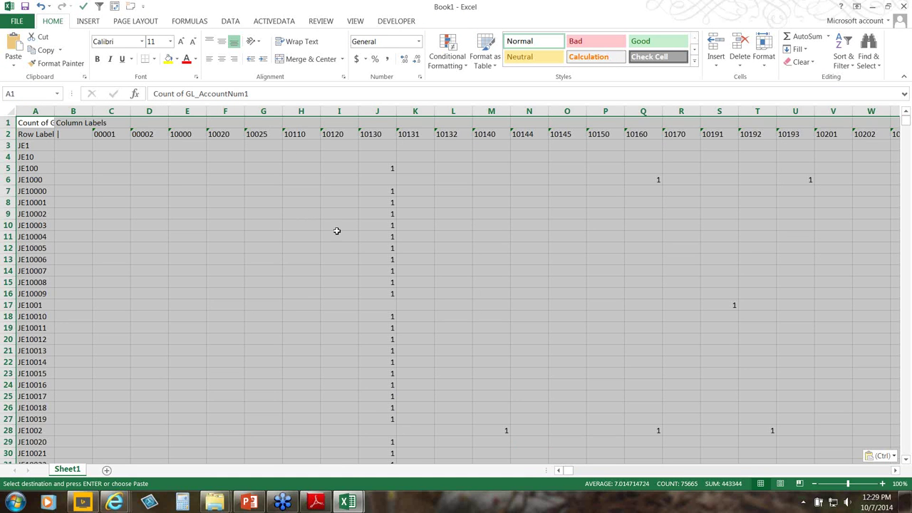
Examine the pasted account counts for the first journal entries, from account 10130 through 20010 to the Grand Total column.
scroll(360, 233, "down", 3)
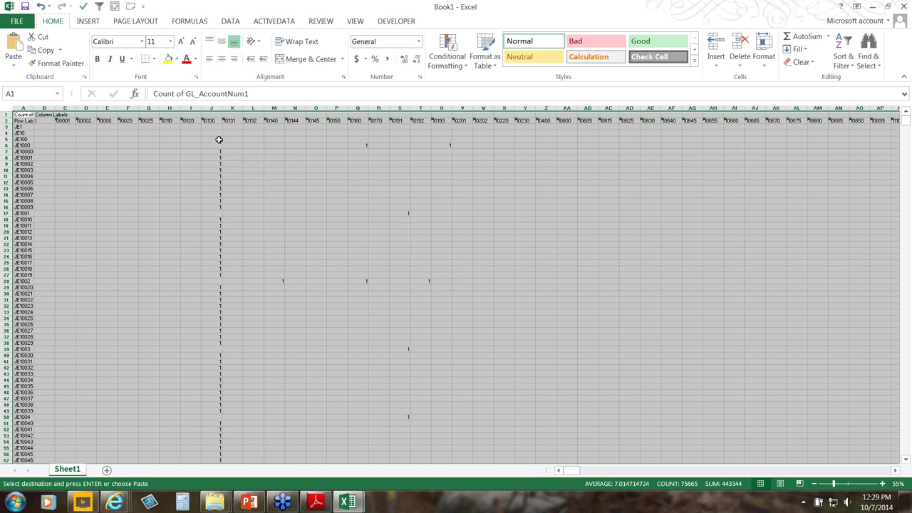
left_click(218, 139)
scroll(223, 142, "up", 2)
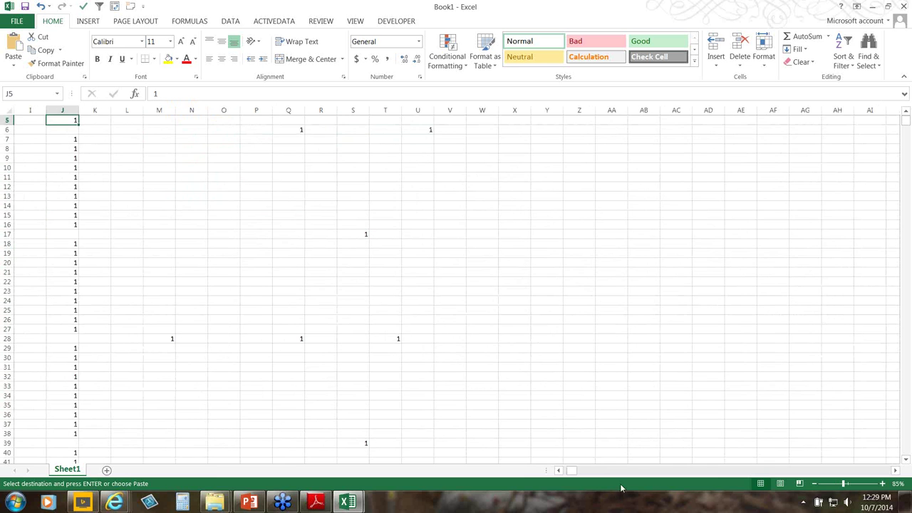
left_click_drag(576, 470, 563, 470)
scroll(494, 332, "up", 2)
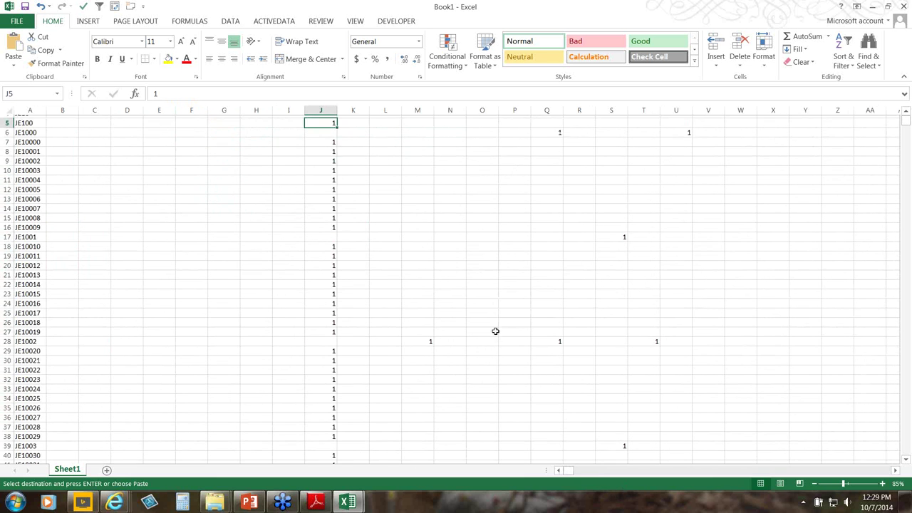
key("Up")
key("Up")
key("Up")
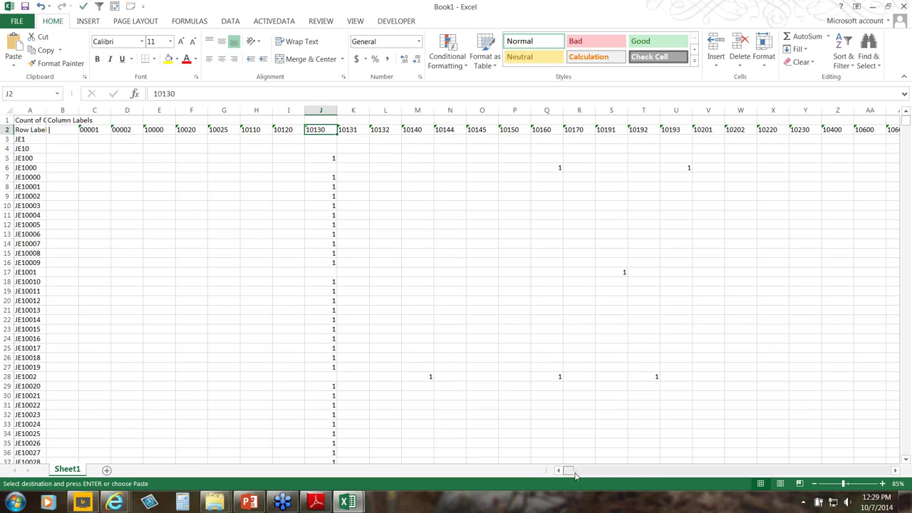
left_click_drag(575, 472, 650, 489)
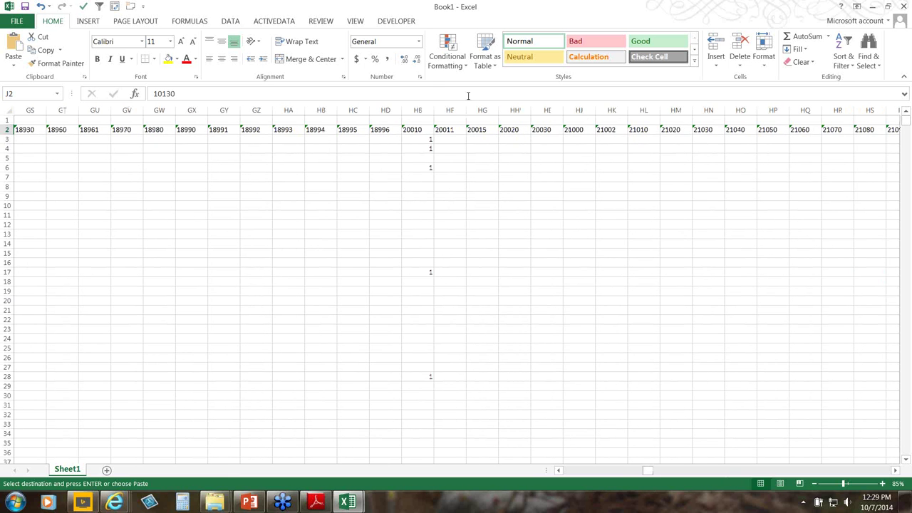
left_click(431, 139)
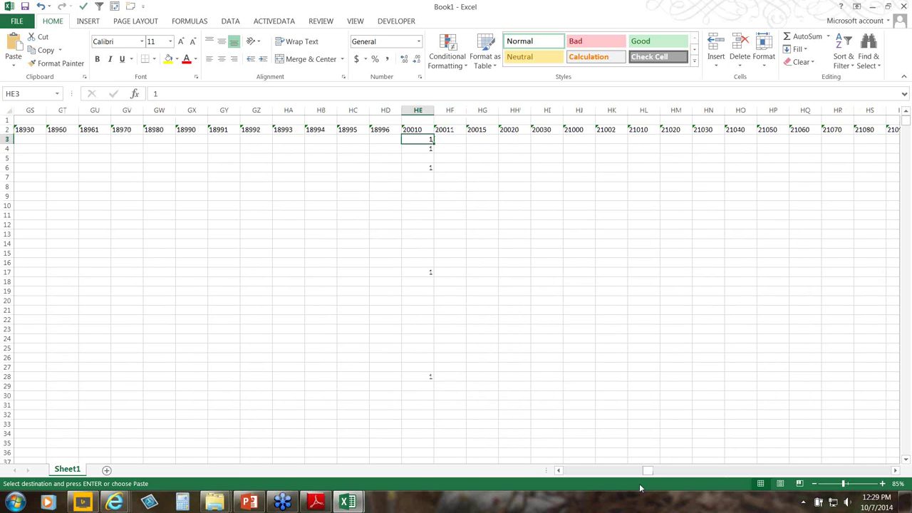
left_click_drag(648, 471, 887, 483)
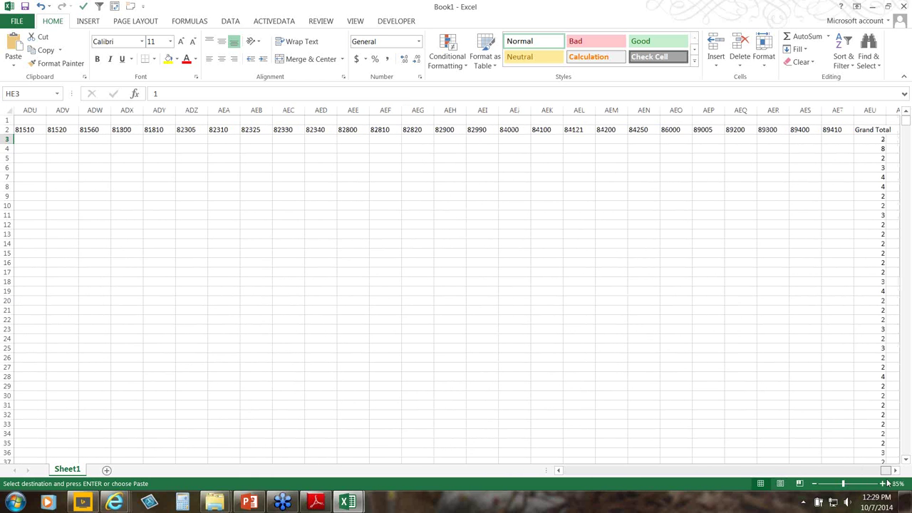
left_click_drag(885, 483, 257, 453)
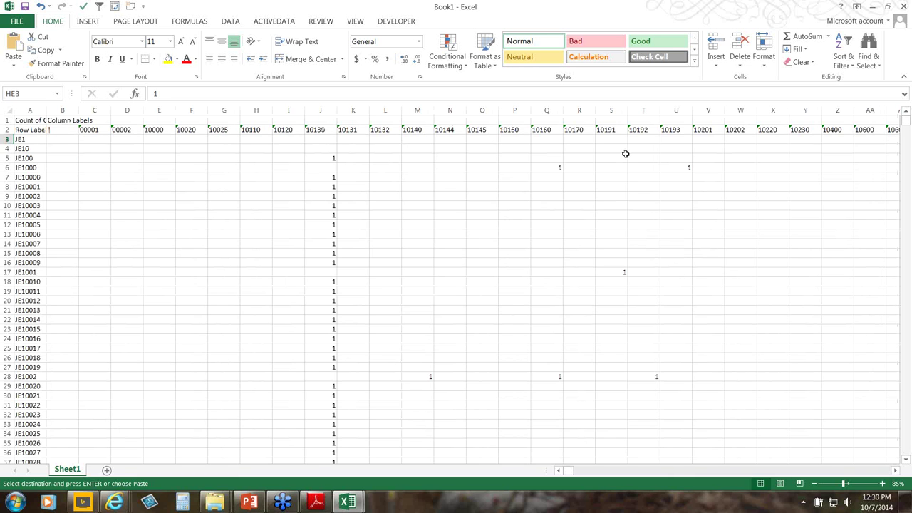
Close the new workbook without saving and delete the PivotTable's sheet, Sheet1.
left_click(905, 6)
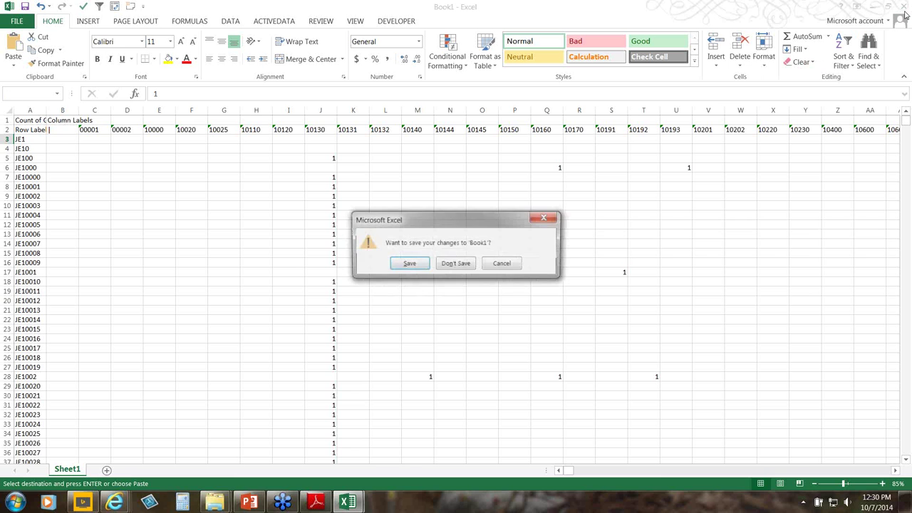
left_click(472, 265)
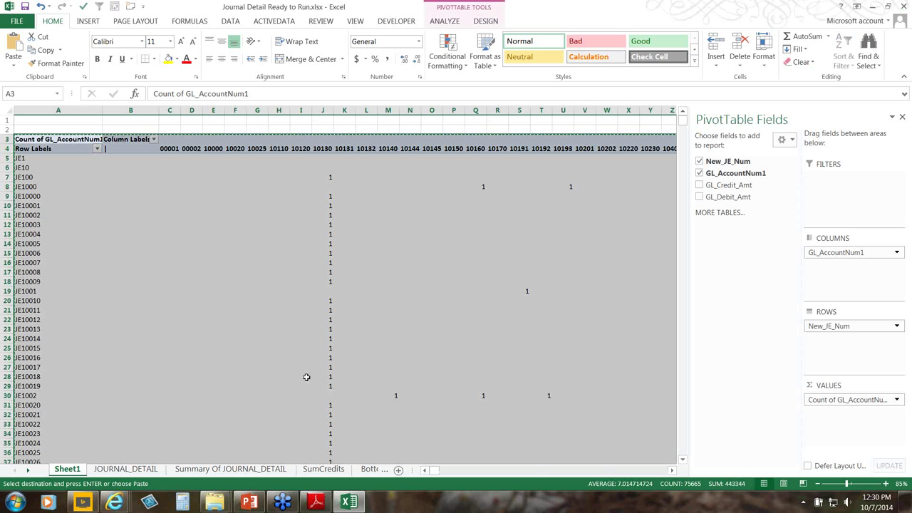
right_click(68, 470)
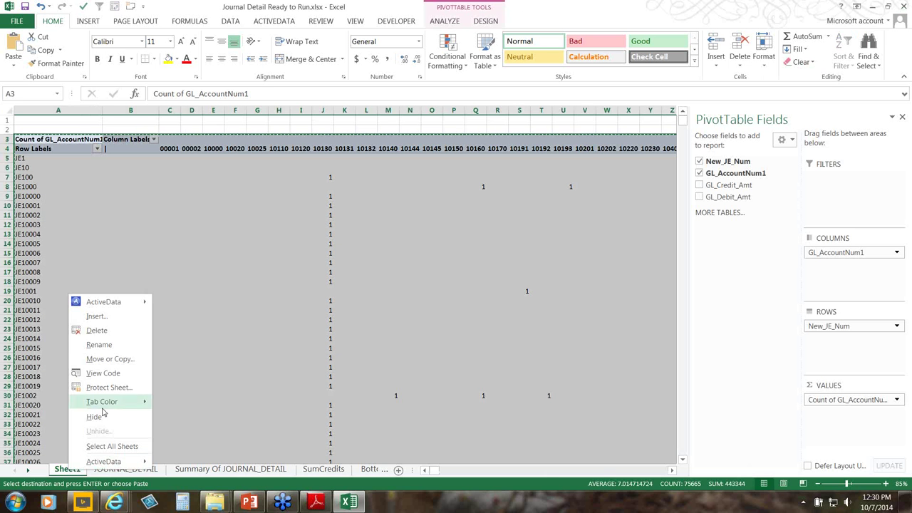
left_click(120, 330)
left_click(436, 278)
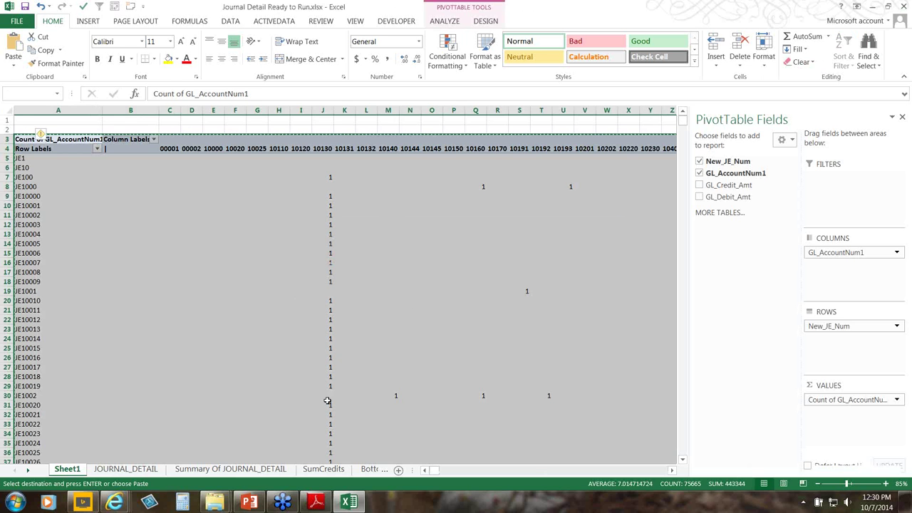
Open the Summary Of JOURNAL_DETAIL sheet and turn off its filter to show all rows.
left_click(194, 470)
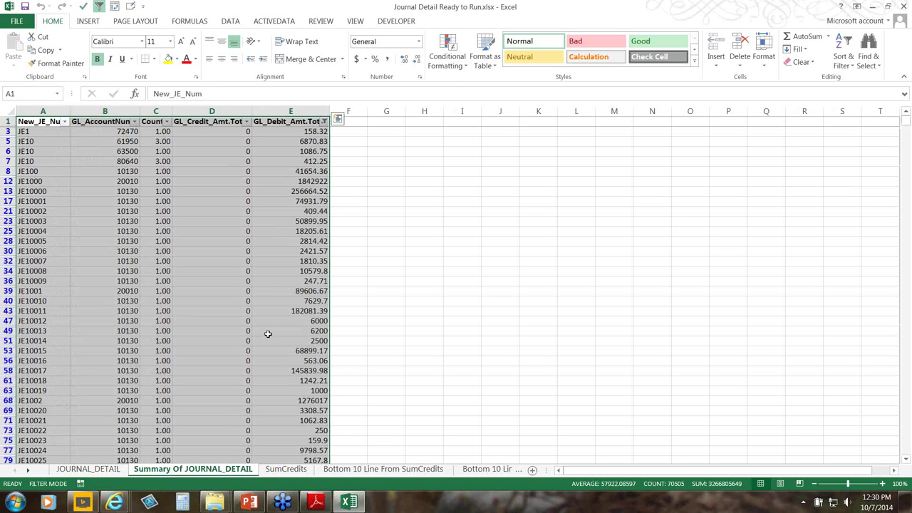
left_click(267, 331)
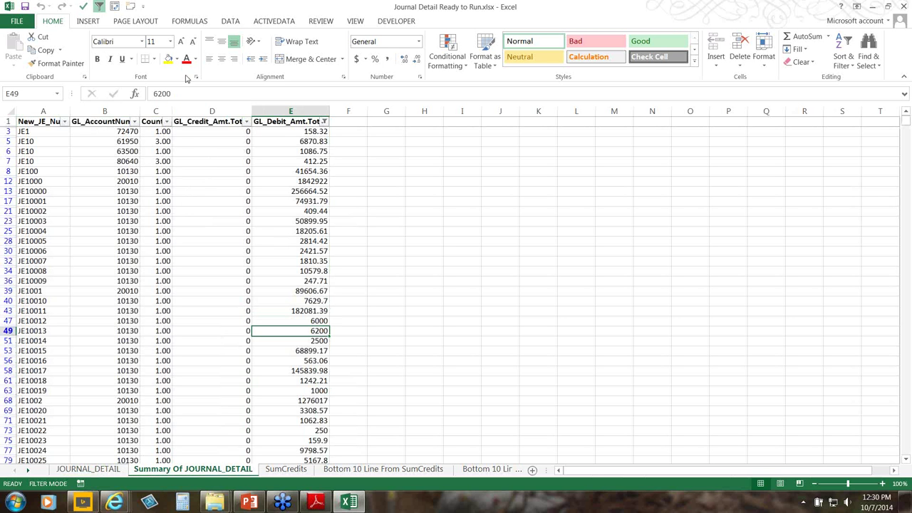
left_click(227, 21)
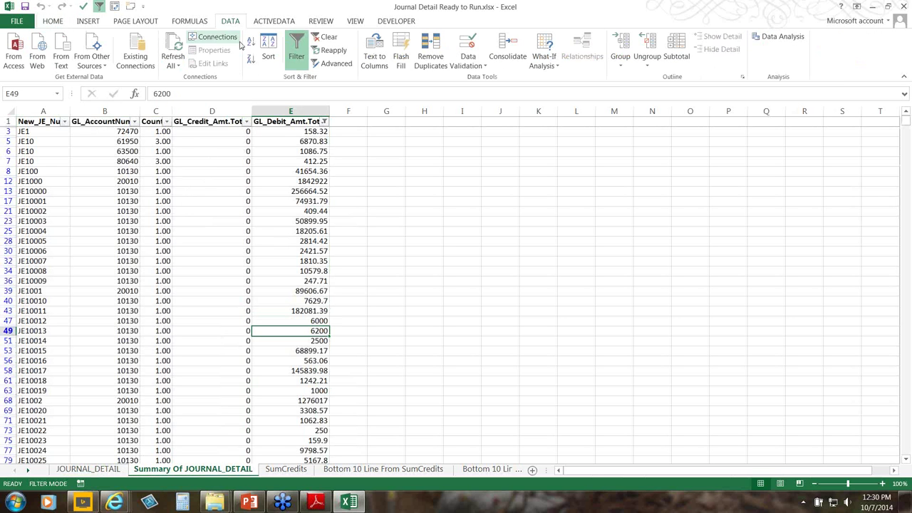
left_click(295, 53)
left_click(369, 204)
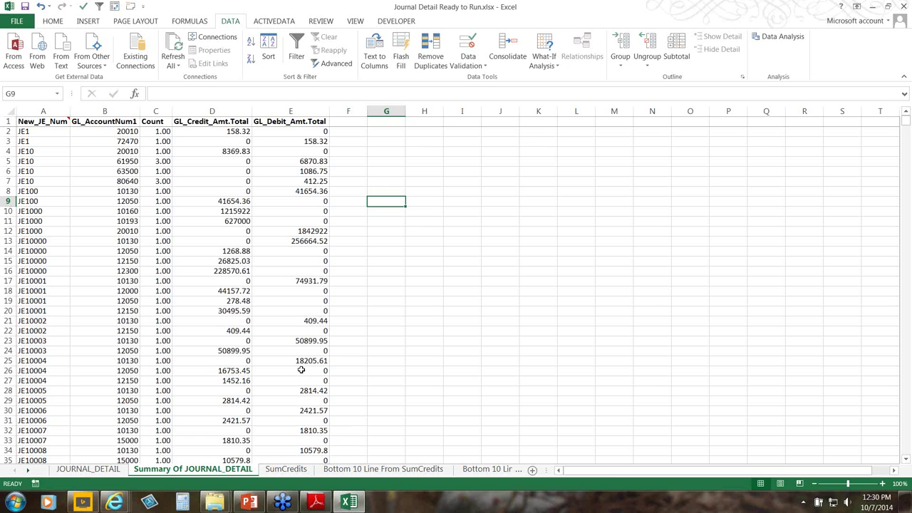
Select the journal entry and account number cells of both JE1 rows, A2:B3.
left_click(51, 131)
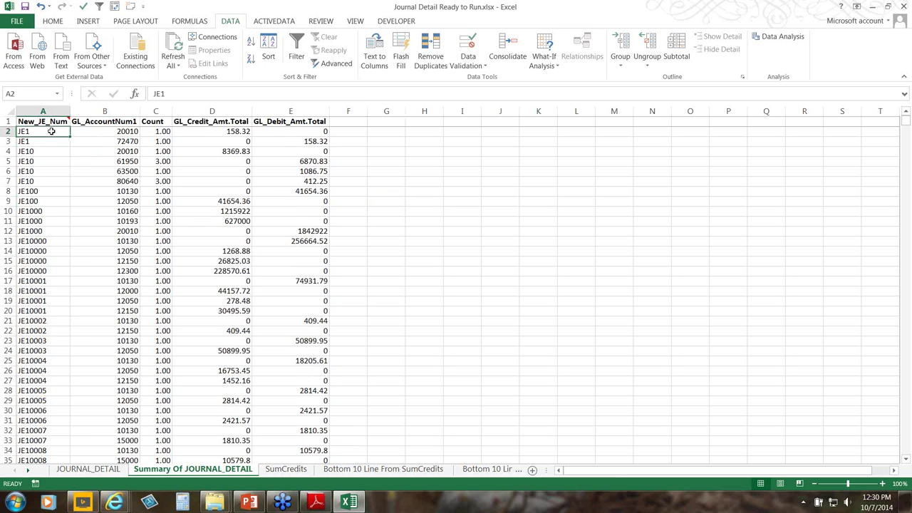
left_click(114, 132)
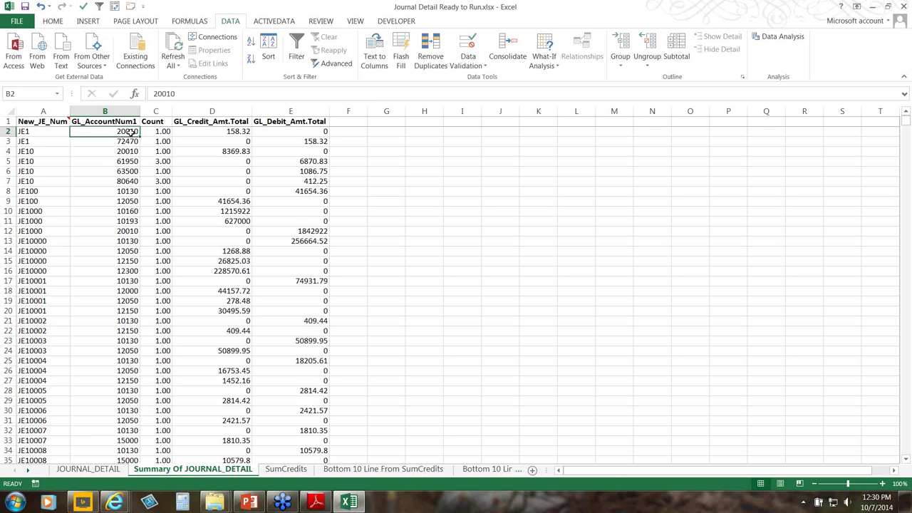
left_click(35, 133)
left_click(78, 139, "shift")
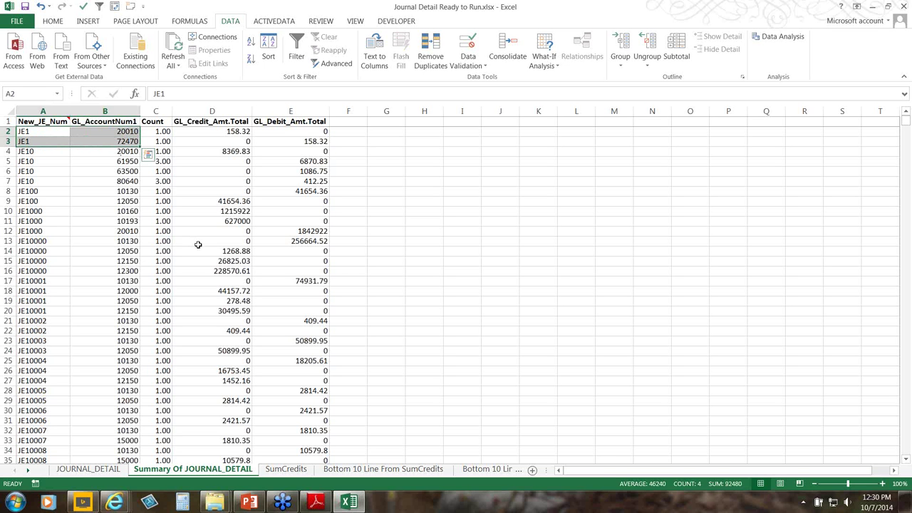
Check the Line and Type formula in H2 of SumCredits, and review the JE1 row's count on Summary Of JOURNAL_DETAIL.
left_click(285, 469)
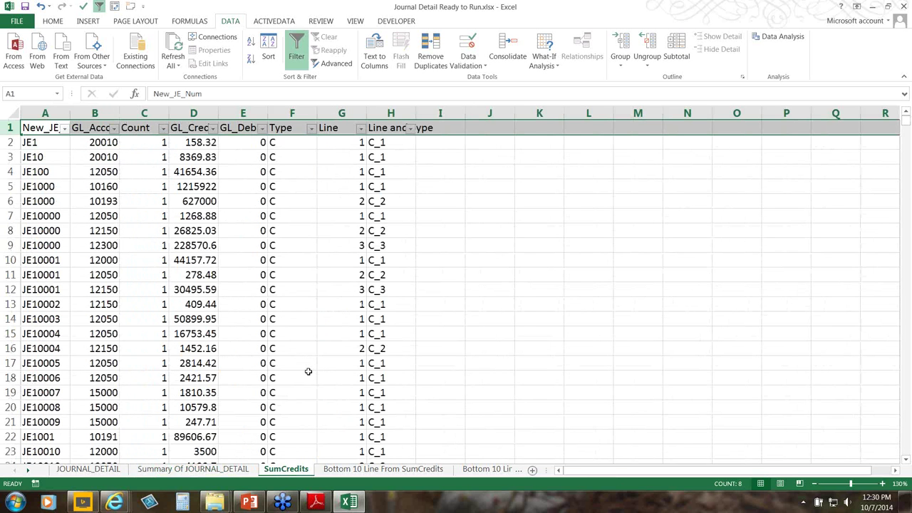
left_click(389, 144)
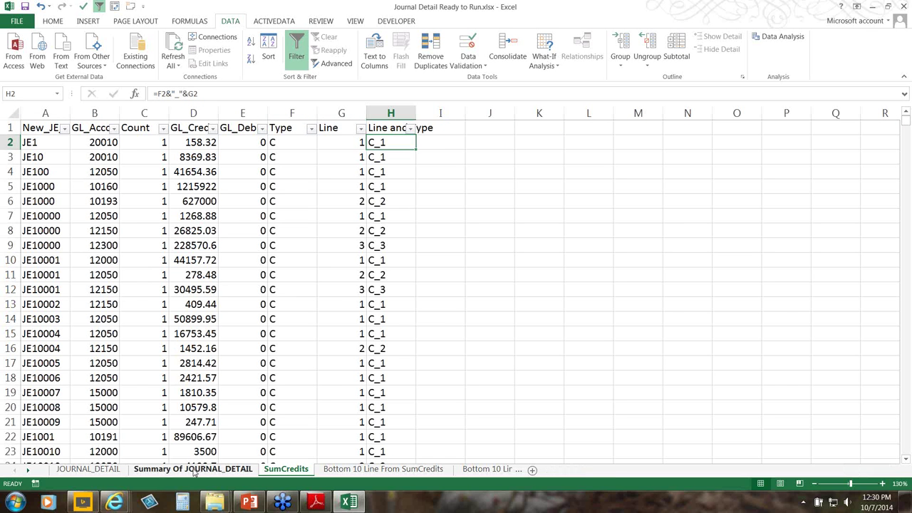
left_click(194, 470)
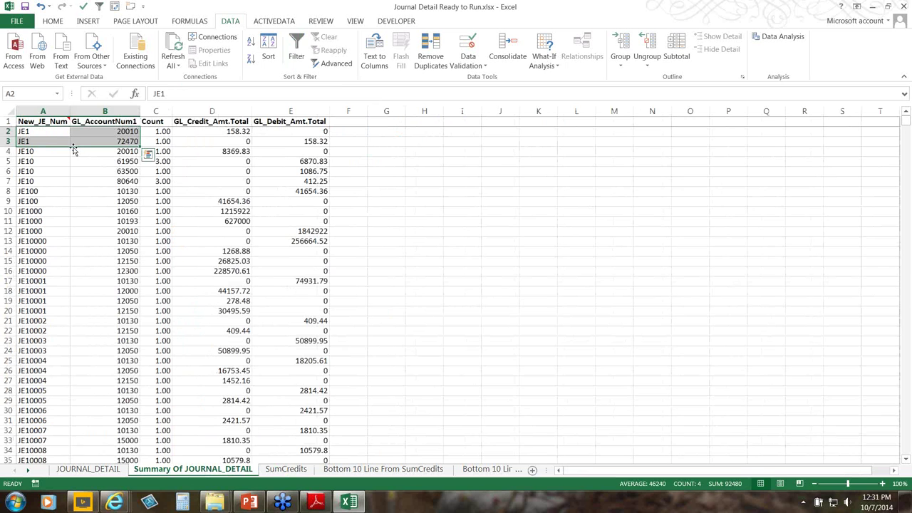
left_click(164, 132)
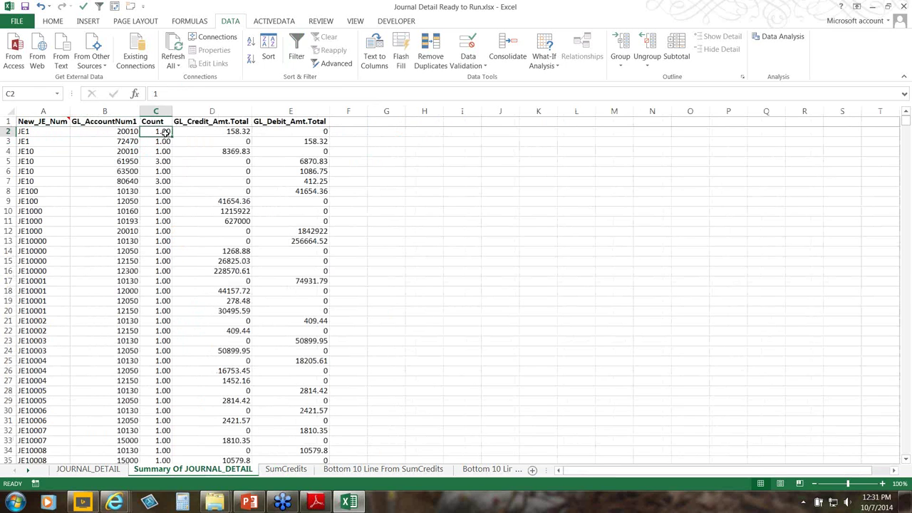
left_click(338, 132)
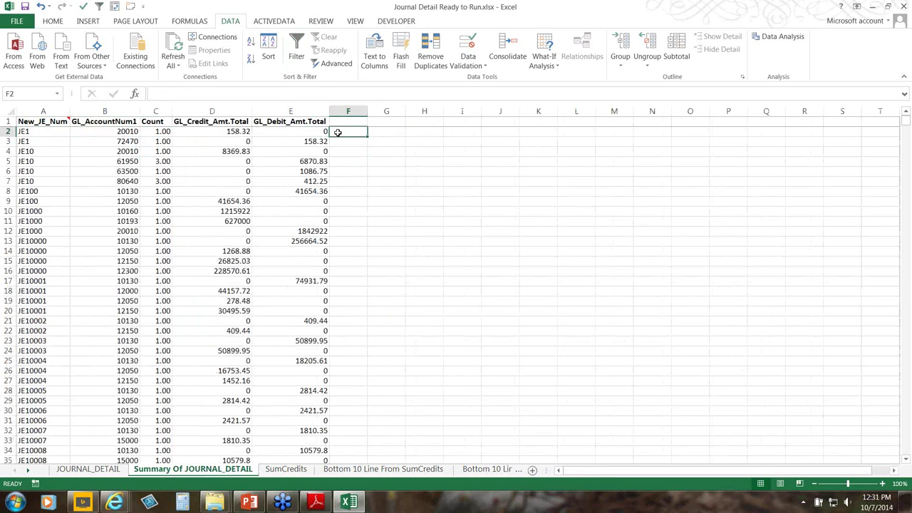
Examine the Line and the Line and Type formulas on the SumCredits sheet for JE1 and the three JE10000 credit rows.
left_click(286, 469)
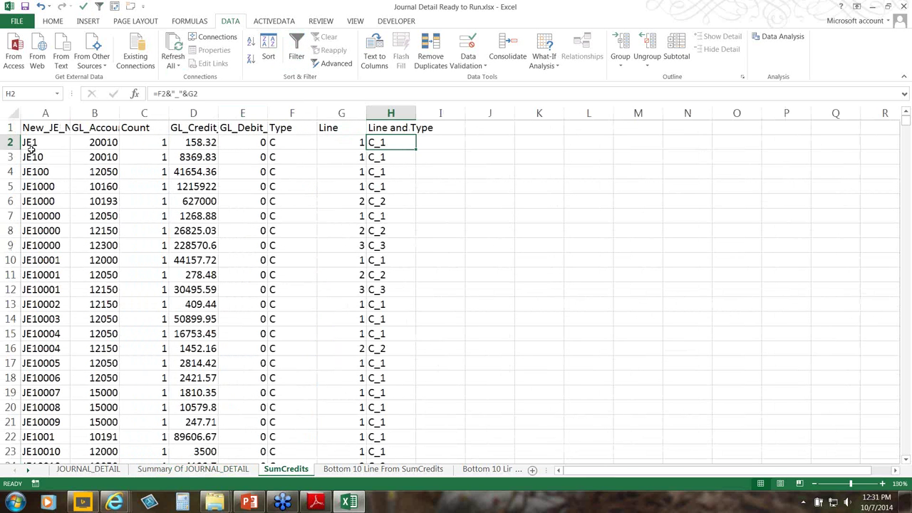
left_click(62, 146)
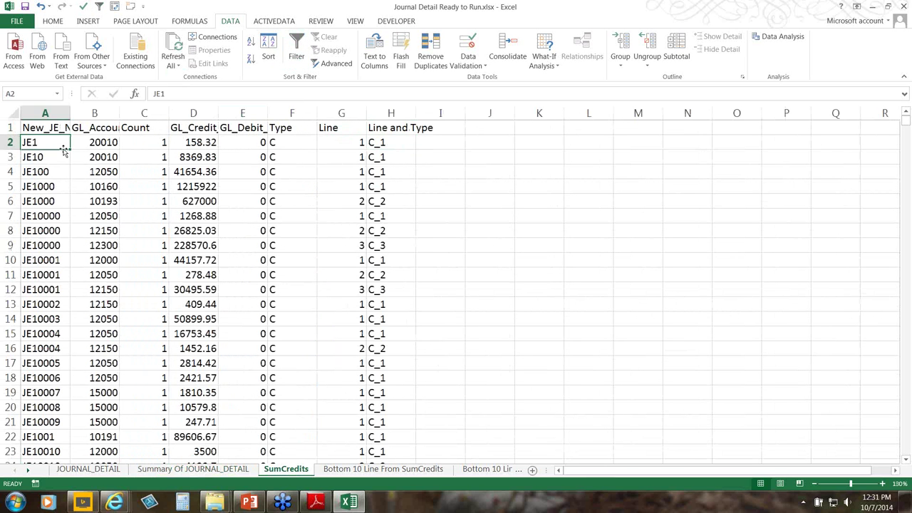
left_click(396, 142)
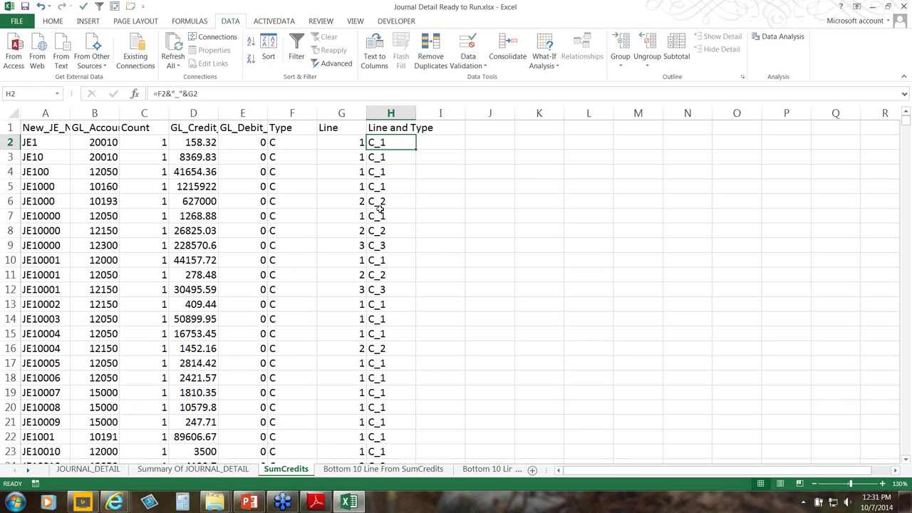
left_click_drag(379, 214, 57, 251)
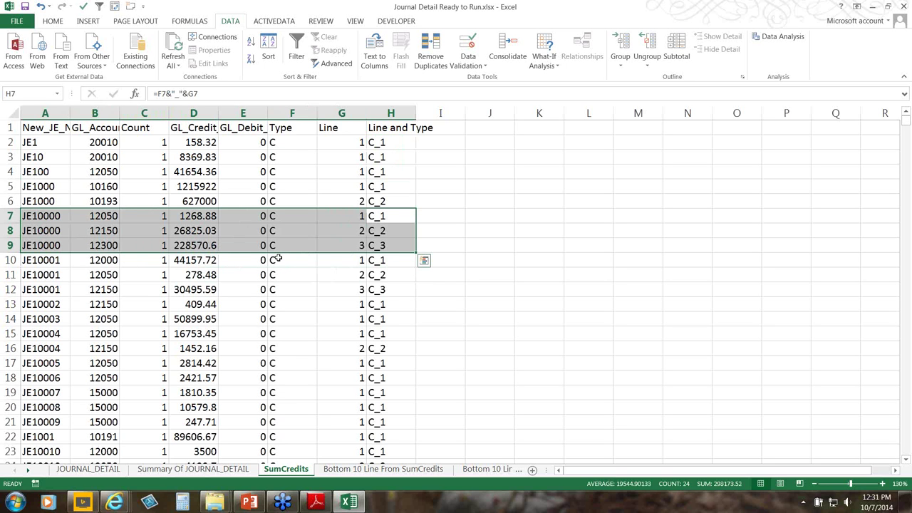
left_click(389, 231)
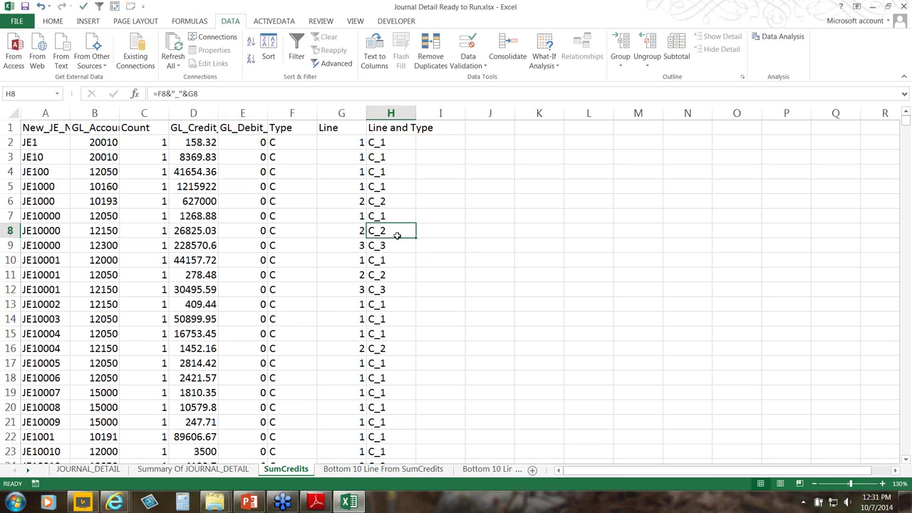
left_click(355, 219)
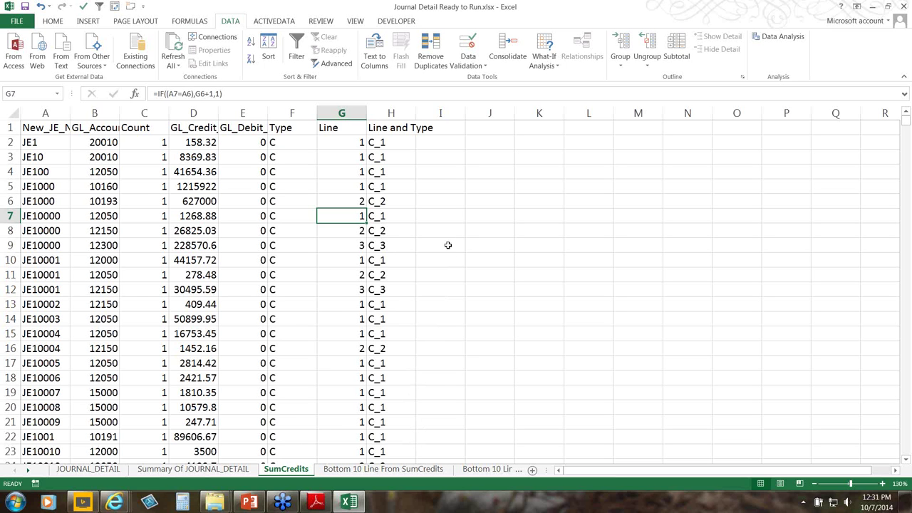
left_click(401, 143)
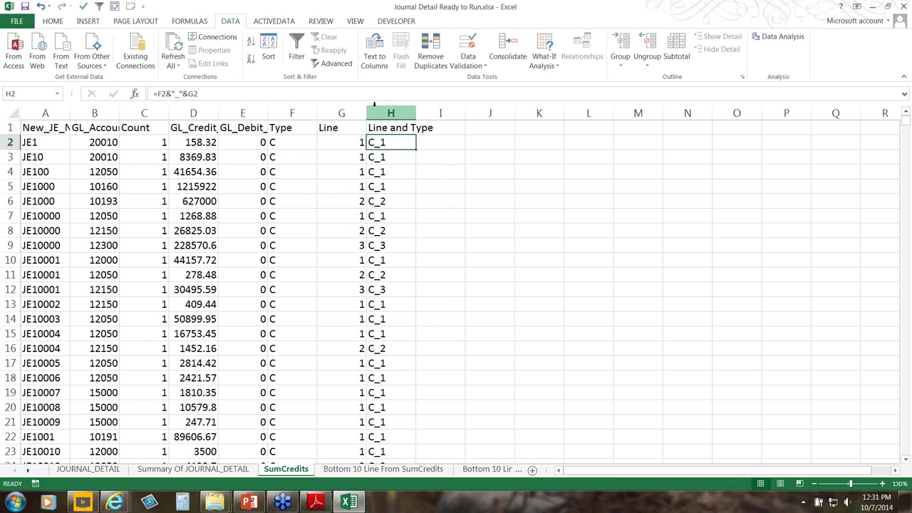
Set up an ActiveData Top/Bottom Items analysis of SumCredits, grouped by New_JE_Num and returning the bottom 10 items.
left_click(287, 23)
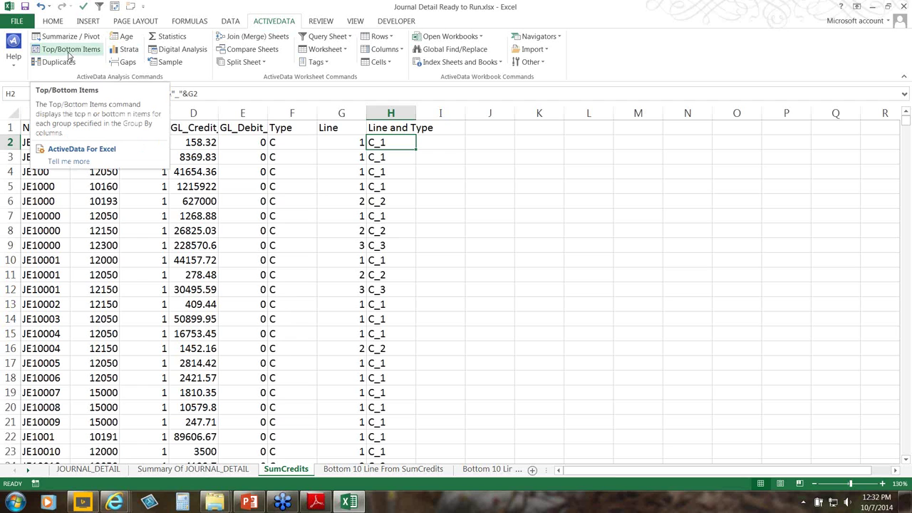
left_click(69, 50)
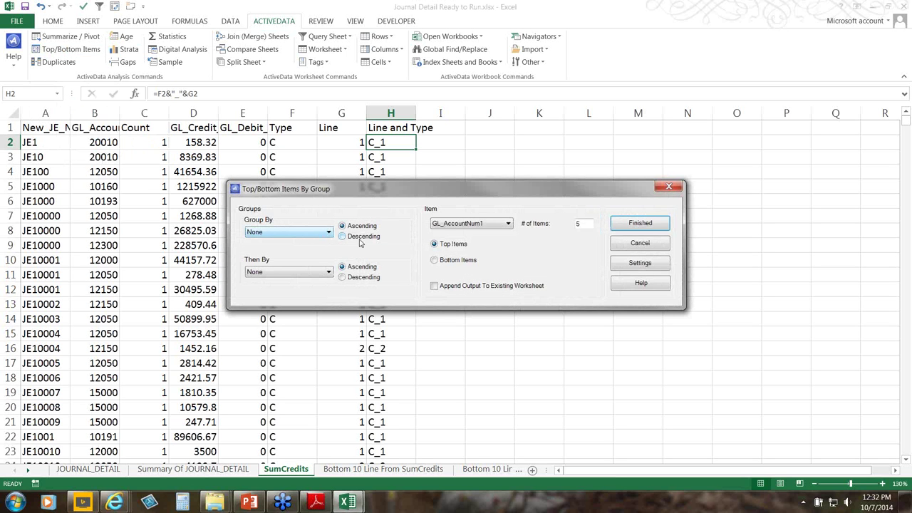
left_click(450, 225)
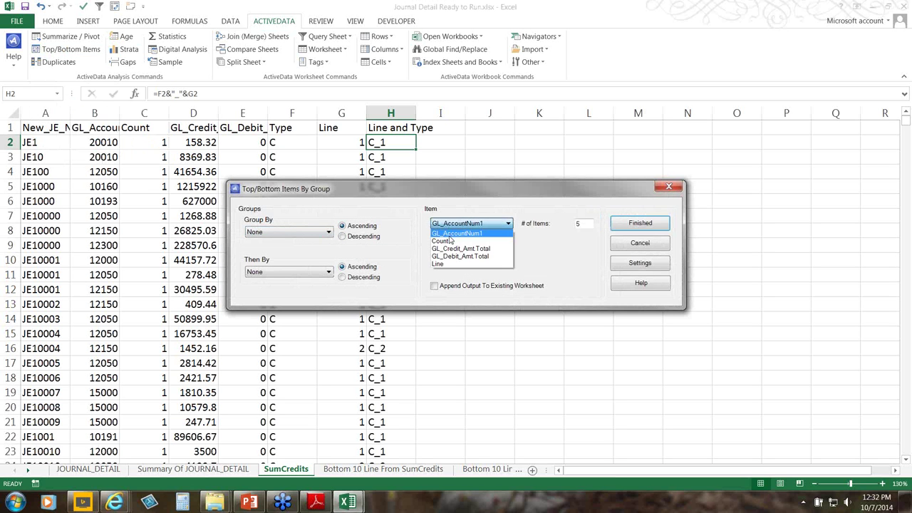
left_click(455, 233)
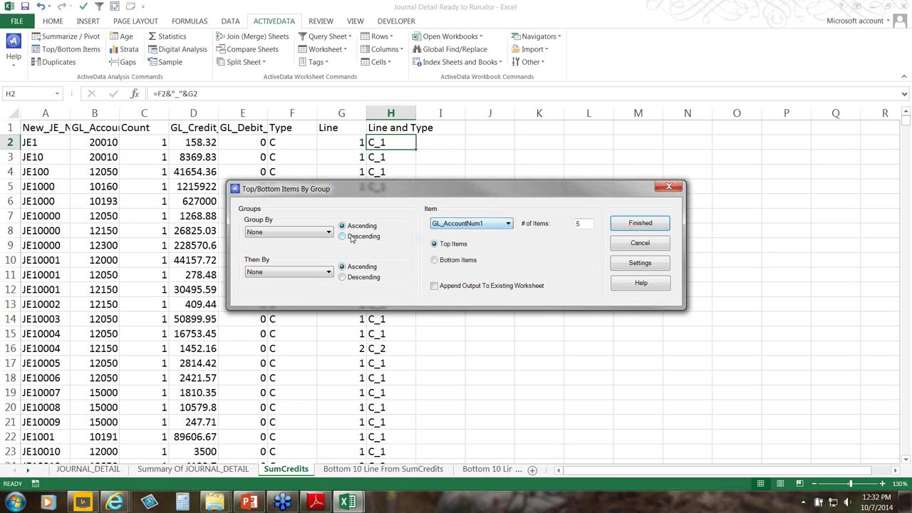
left_click(311, 233)
left_click(303, 251)
double_click(578, 223)
type("10")
left_click(464, 263)
left_click_drag(425, 191, 419, 248)
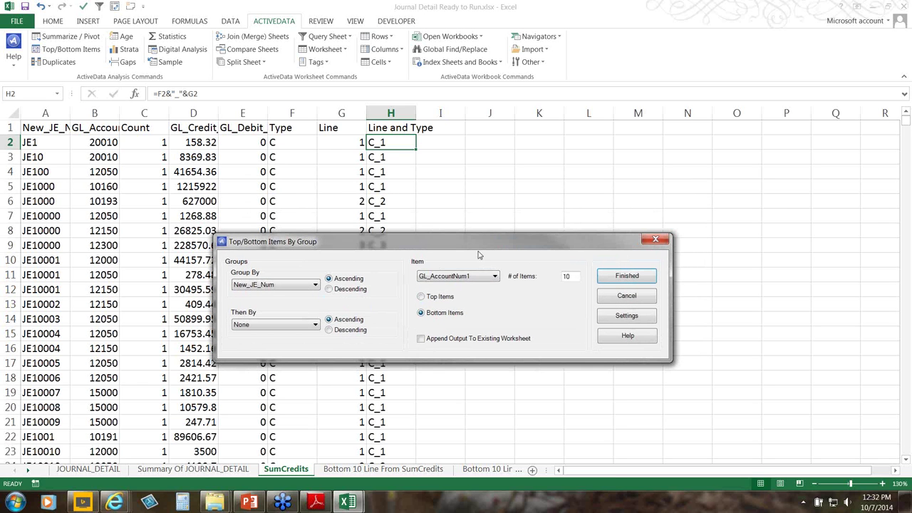
Choose Line as the item to rank and run the bottom items analysis.
left_click(463, 277)
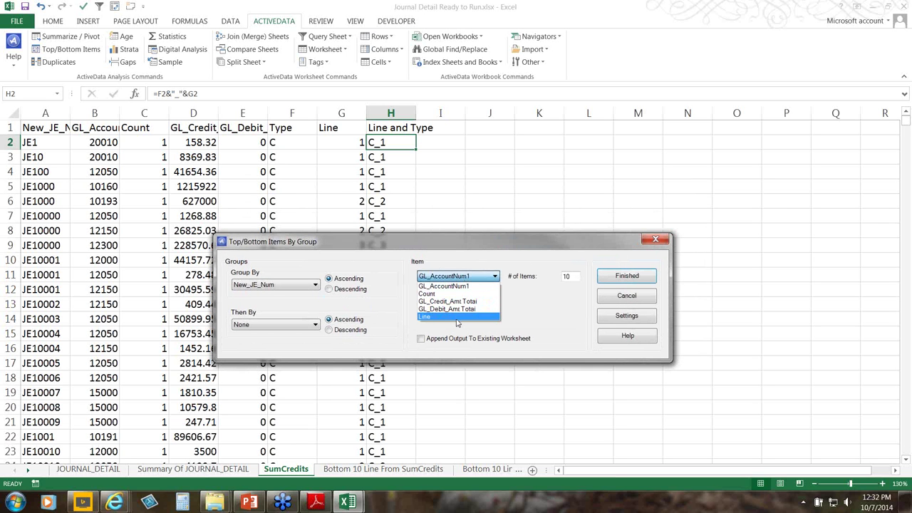
left_click(447, 312)
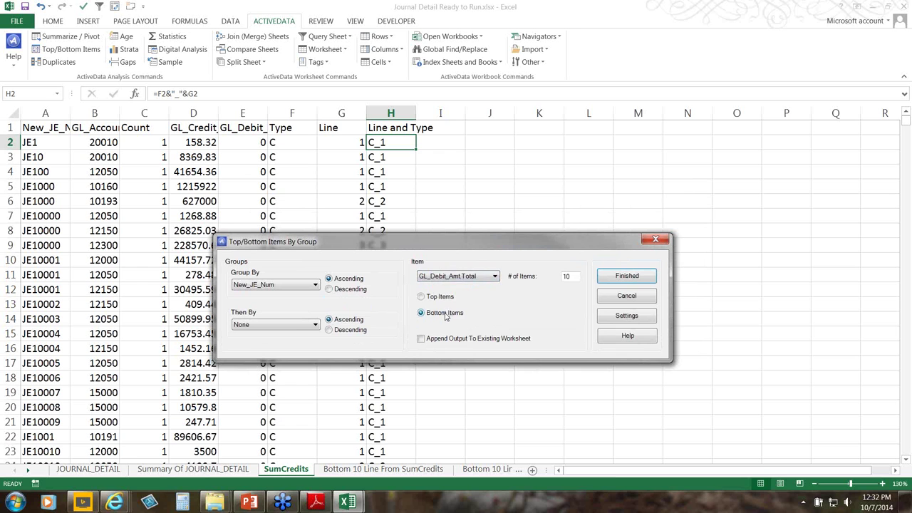
left_click(459, 276)
left_click(452, 316)
left_click(634, 276)
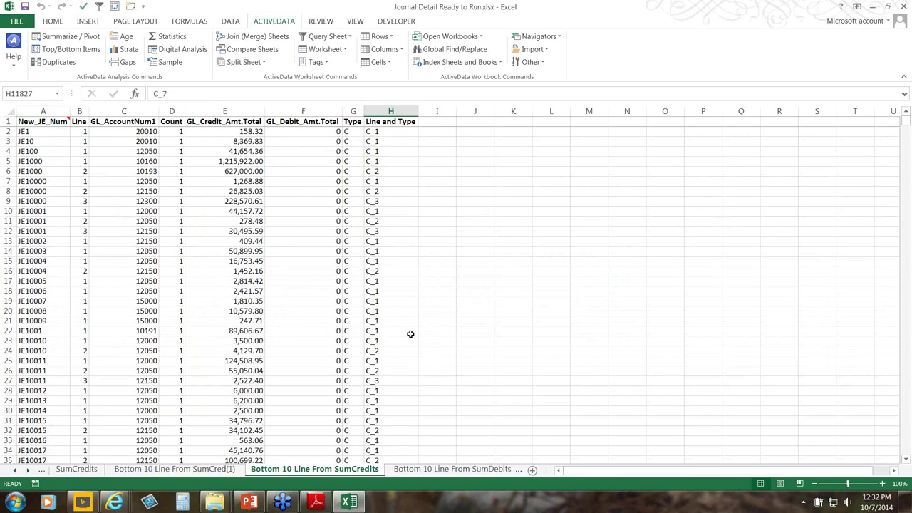
Examine the Line and Type values of the three JE10000 rows, H7:H9, on the Bottom 10 Line From SumCredits sheet.
scroll(411, 334, "up", 2)
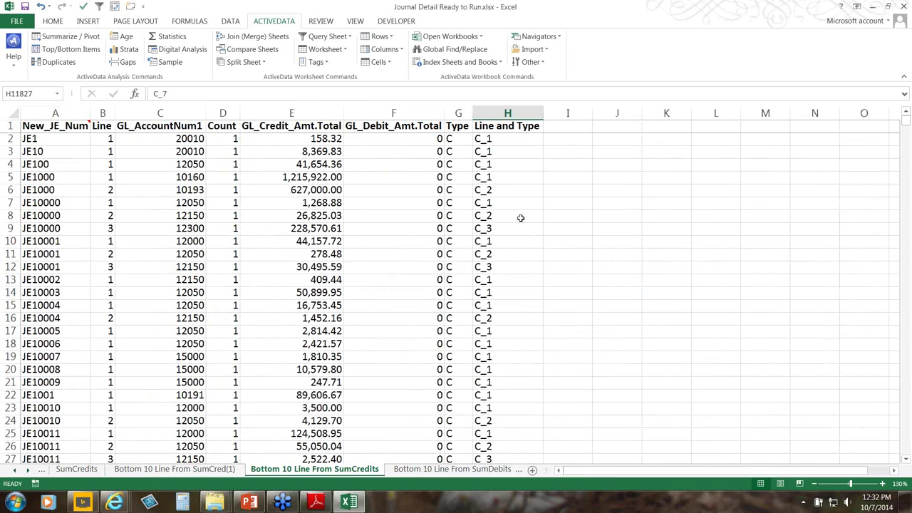
left_click_drag(491, 202, 492, 228)
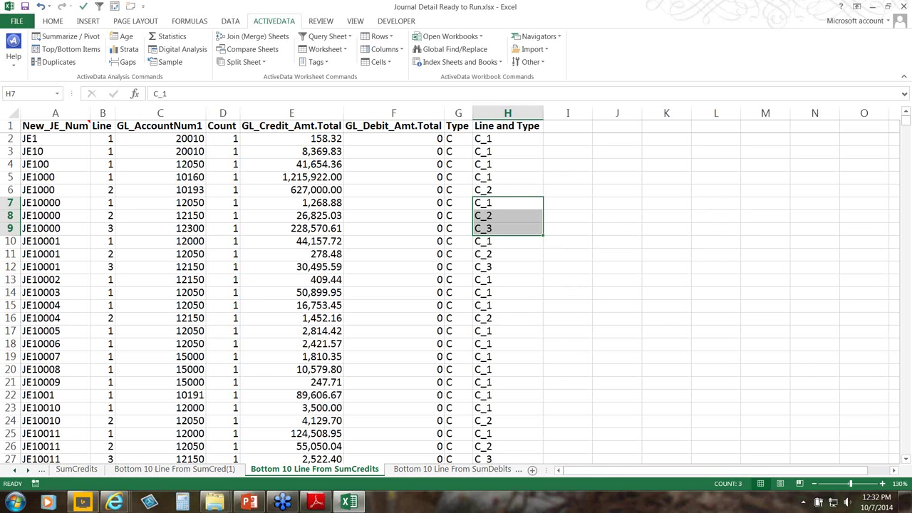
left_click(27, 470)
left_click(27, 470)
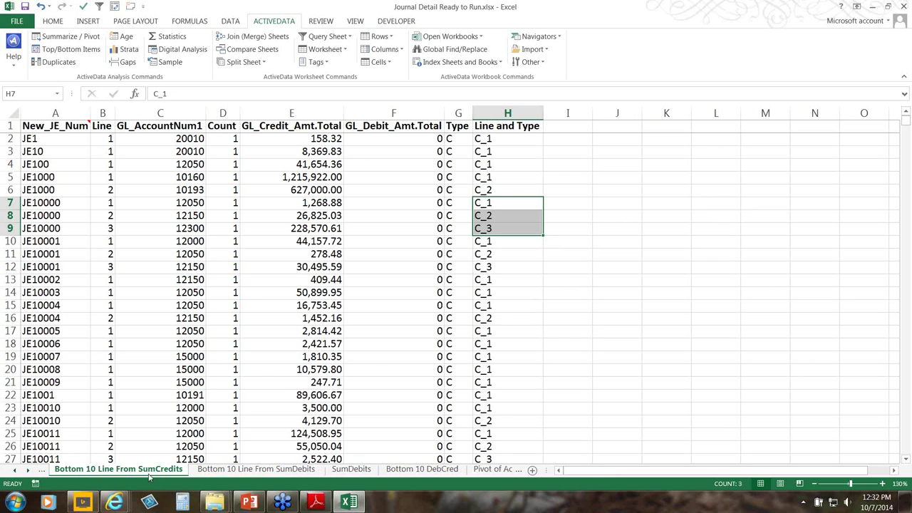
Review the Bottom 10 Line From SumDebits, SumDebits and Bottom 10 DebCred sheets, including JE10's D_1 and D_2 lines on the combined sheet.
left_click(241, 469)
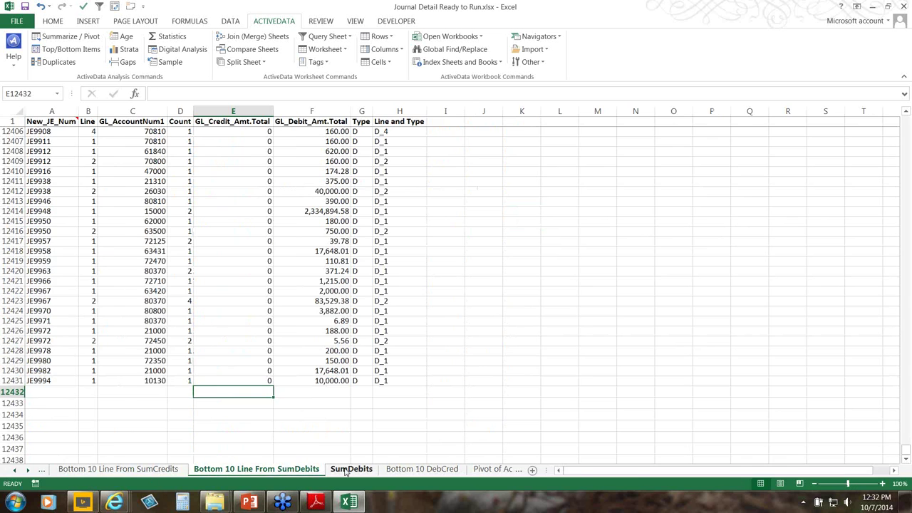
left_click(349, 470)
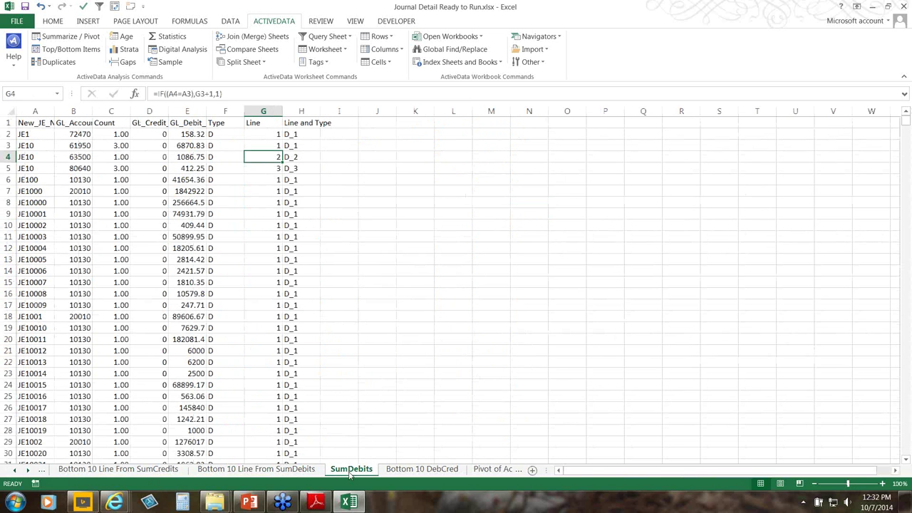
left_click(406, 474)
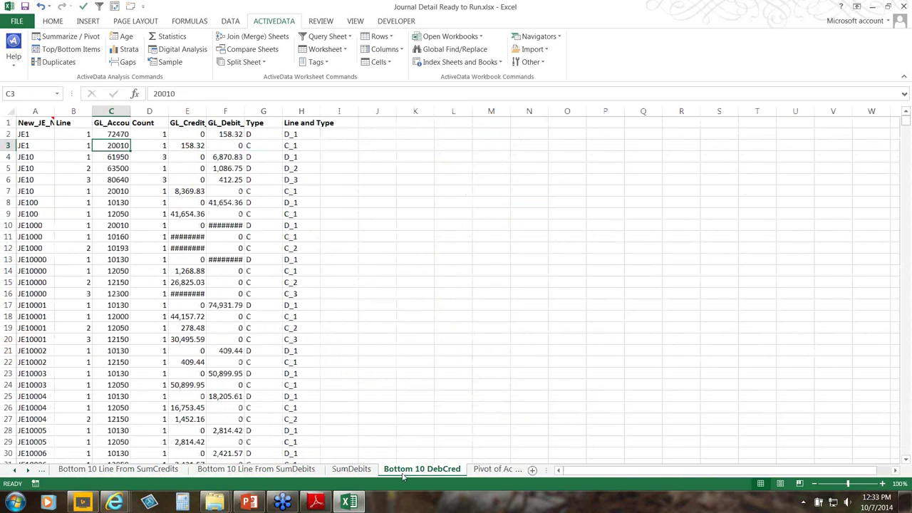
left_click(354, 474)
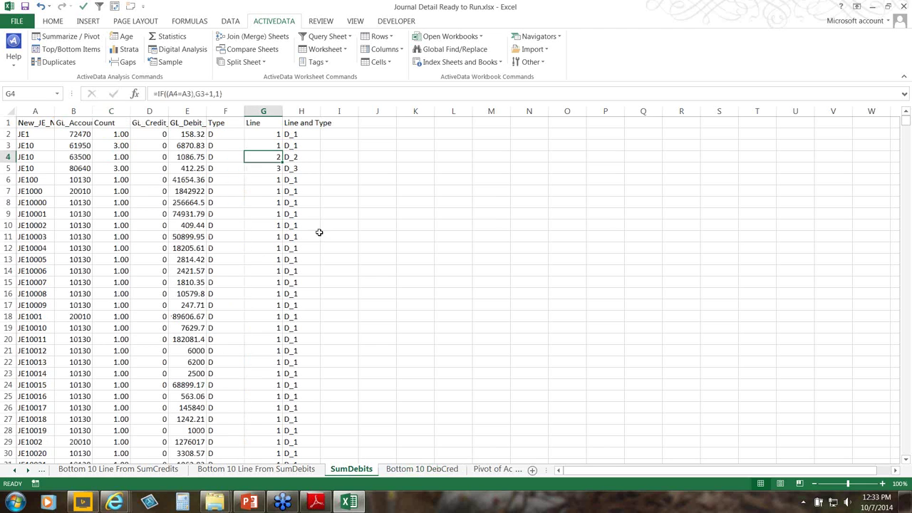
left_click(315, 226, "ctrl")
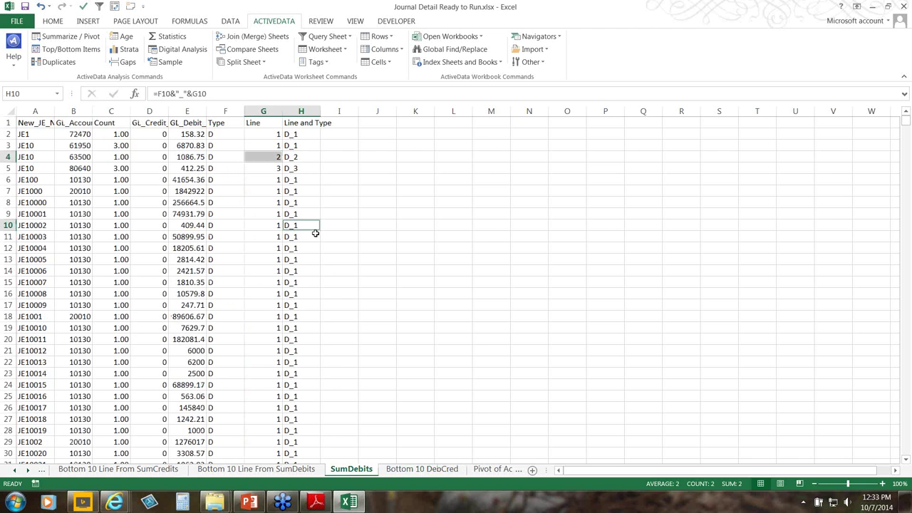
scroll(315, 233, "up", 1)
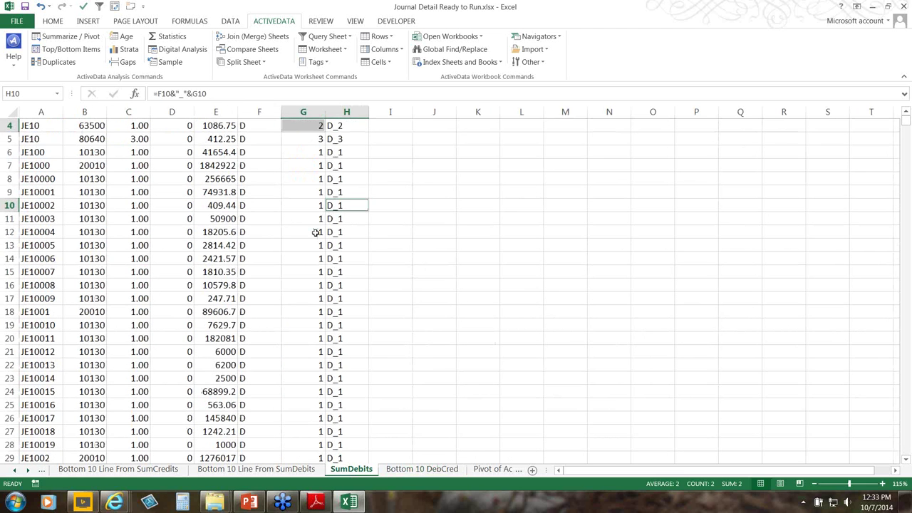
left_click(408, 470)
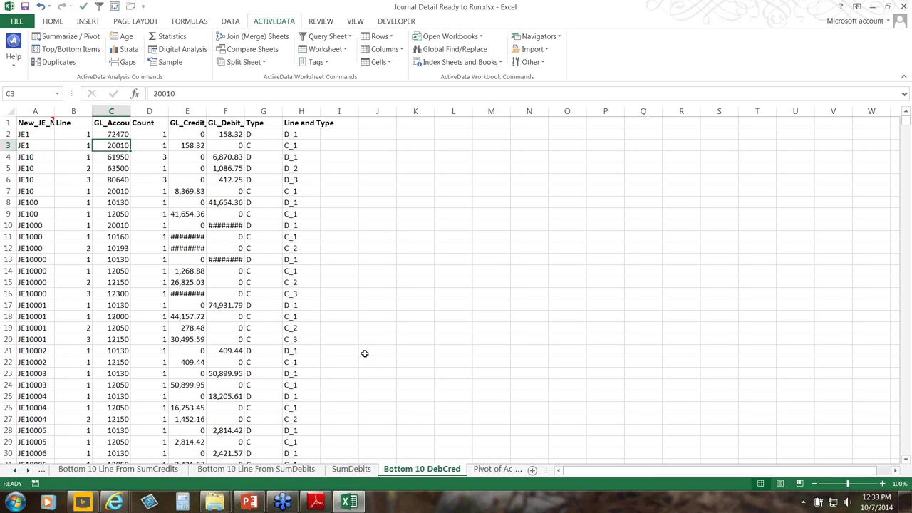
left_click_drag(302, 158, 304, 171)
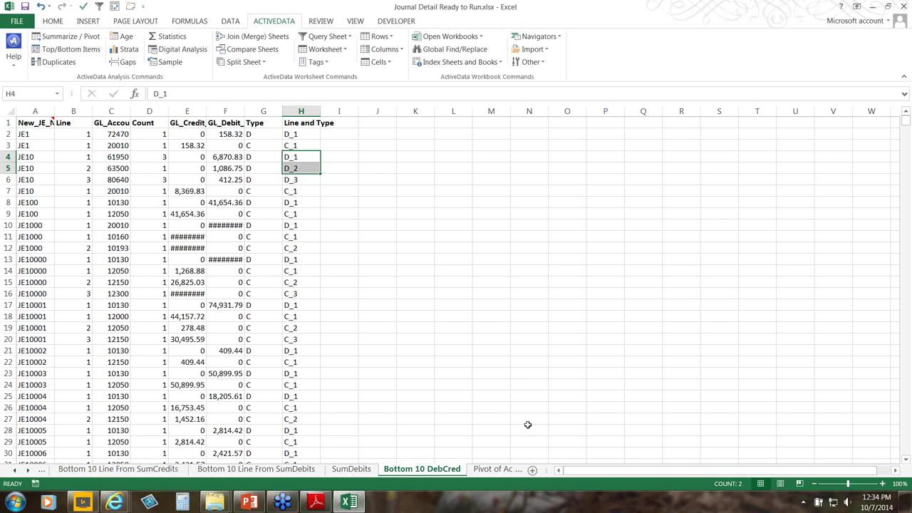
Review the account numbers by line type on the Pivot of Accounts sheet and open the Static Pivot of Accs sheet.
left_click(499, 469)
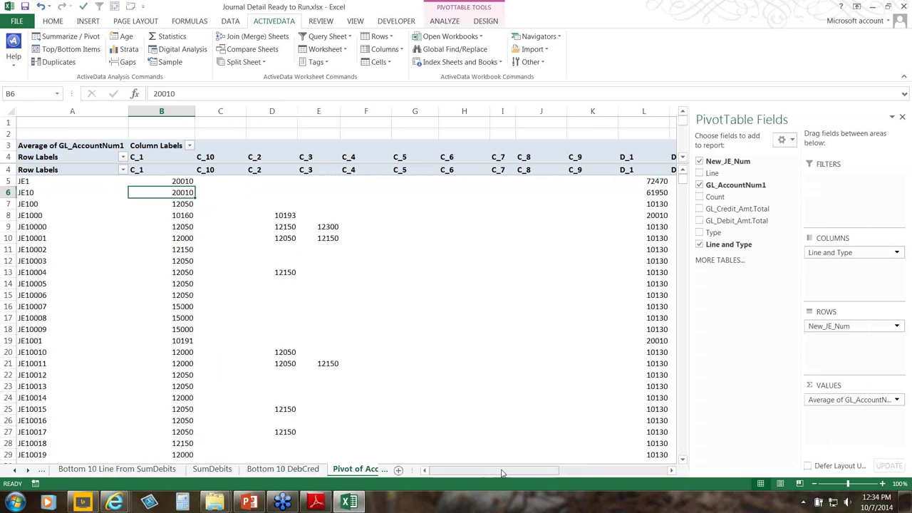
left_click(26, 471)
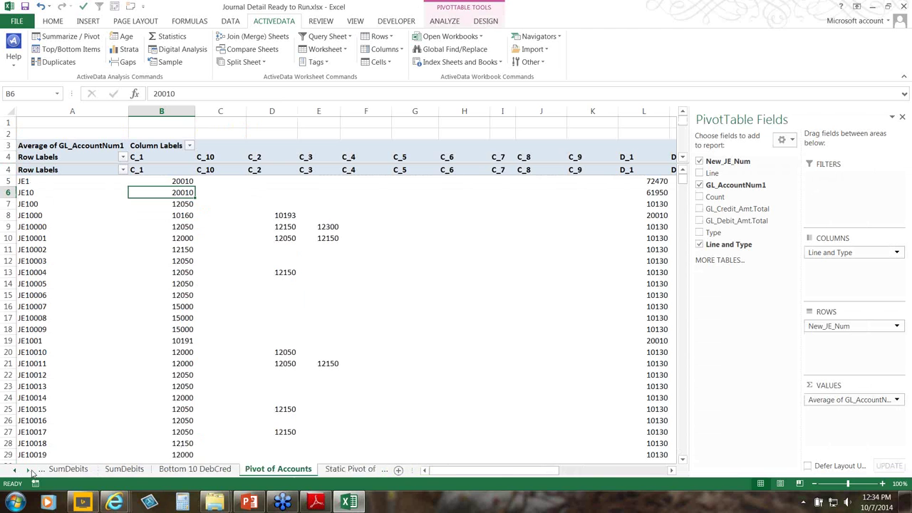
left_click(27, 470)
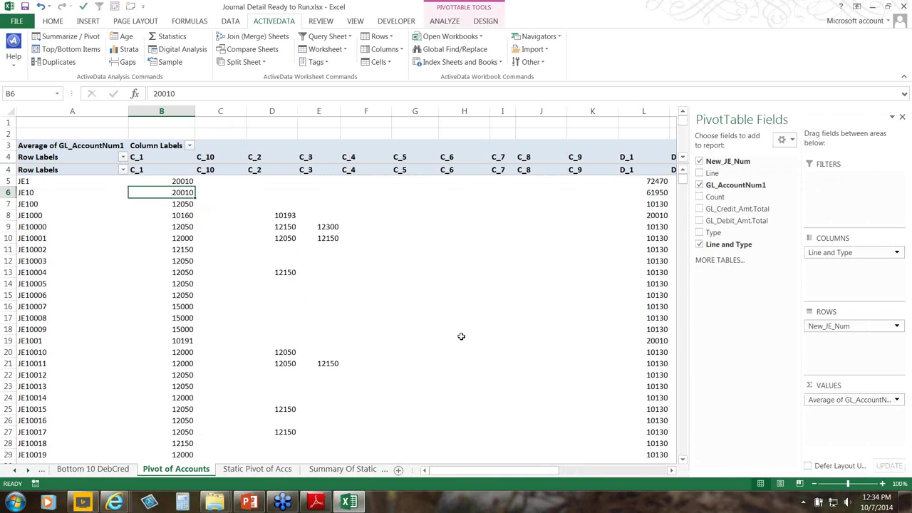
left_click(262, 472)
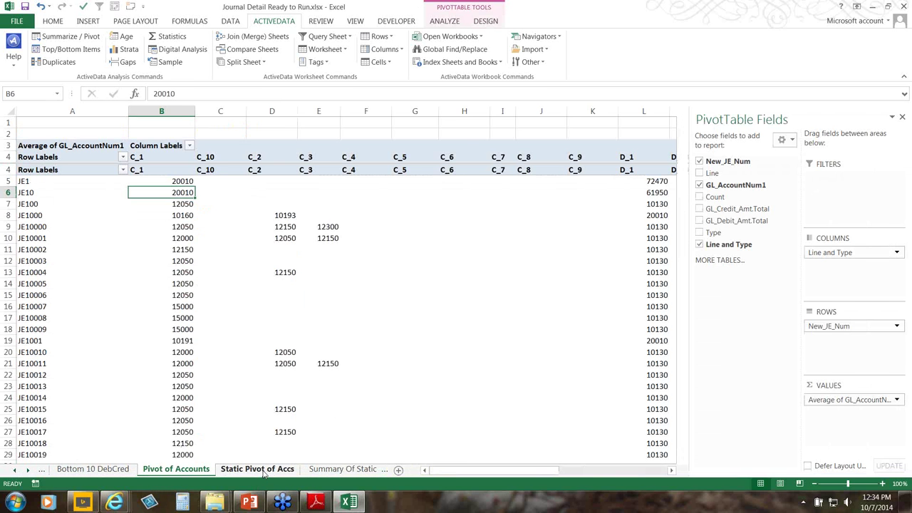
Open the Summary Of Static Pivot of Acc sheet and clear its filter so that all account combination keys are listed.
left_click(329, 470)
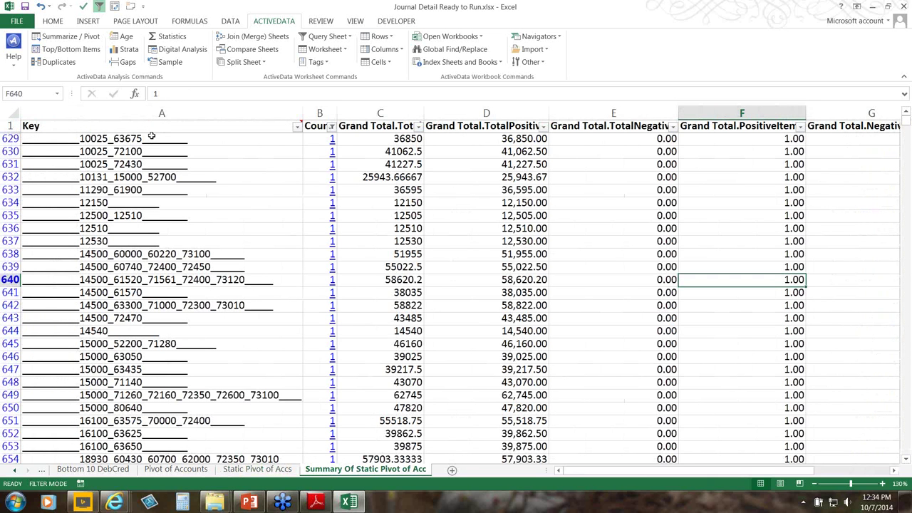
left_click_drag(152, 136, 153, 157)
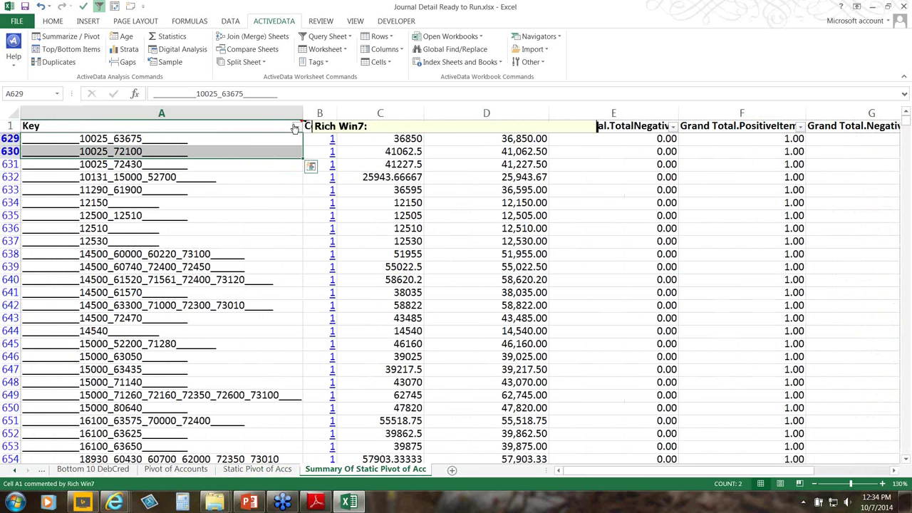
left_click(317, 36)
left_click(317, 37)
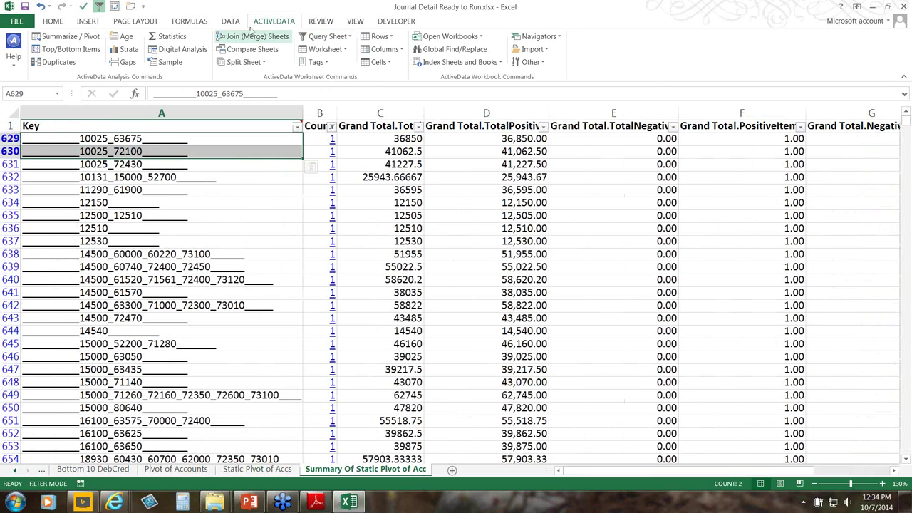
left_click(230, 21)
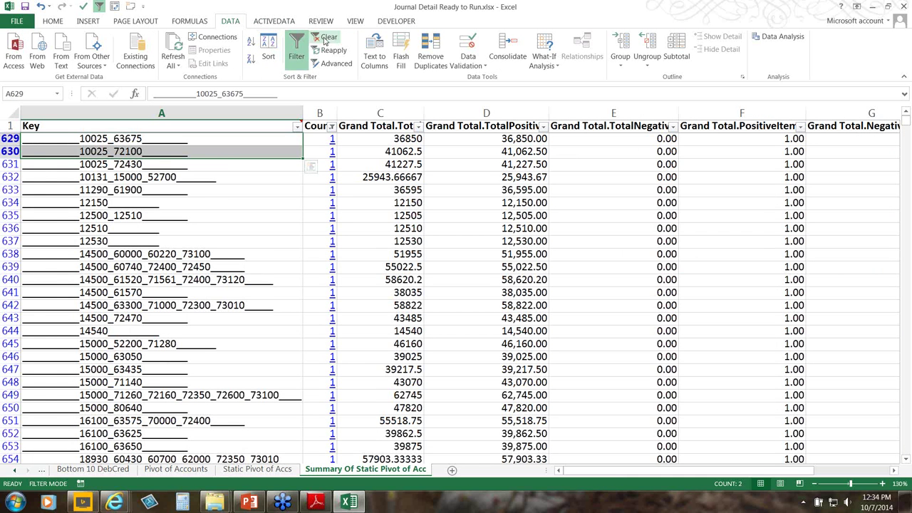
left_click(325, 37)
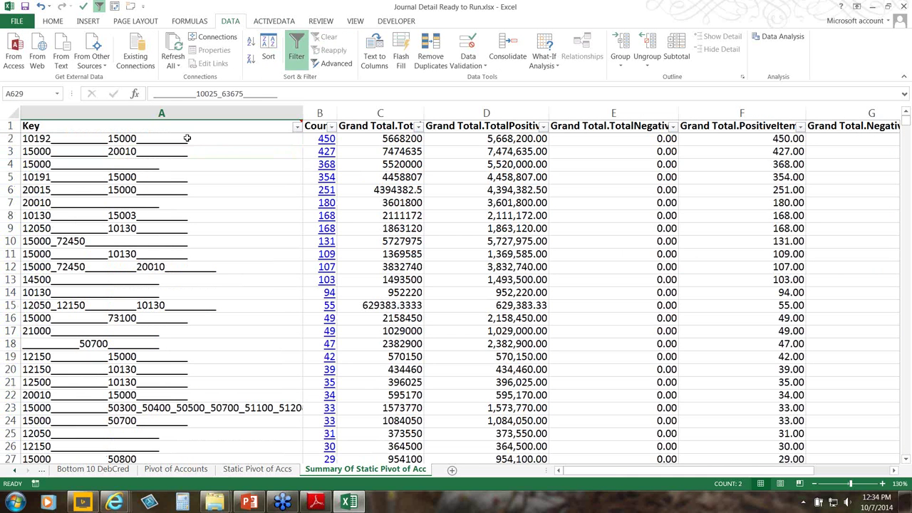
Compare the first summary key, combining accounts 10192 and 15000, with its journal entries on the Static Pivot of Accs sheet.
left_click(187, 138)
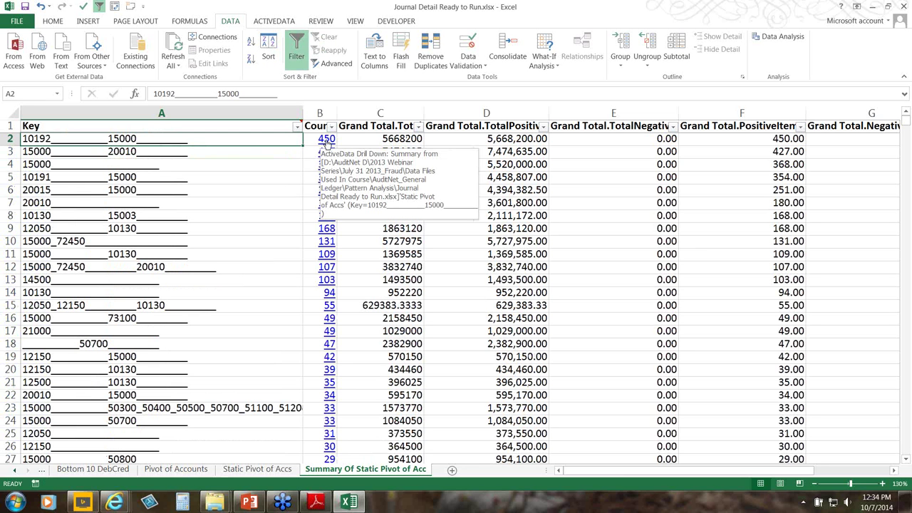
left_click(253, 469)
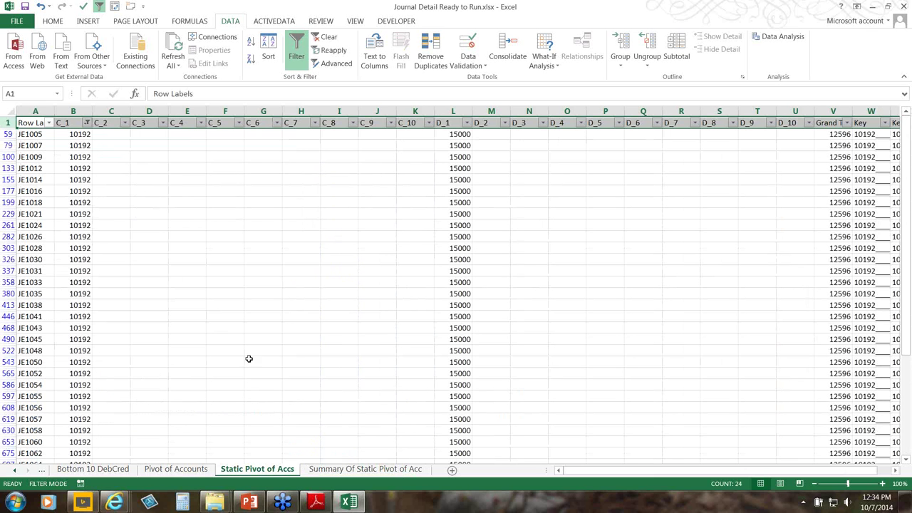
left_click(328, 469)
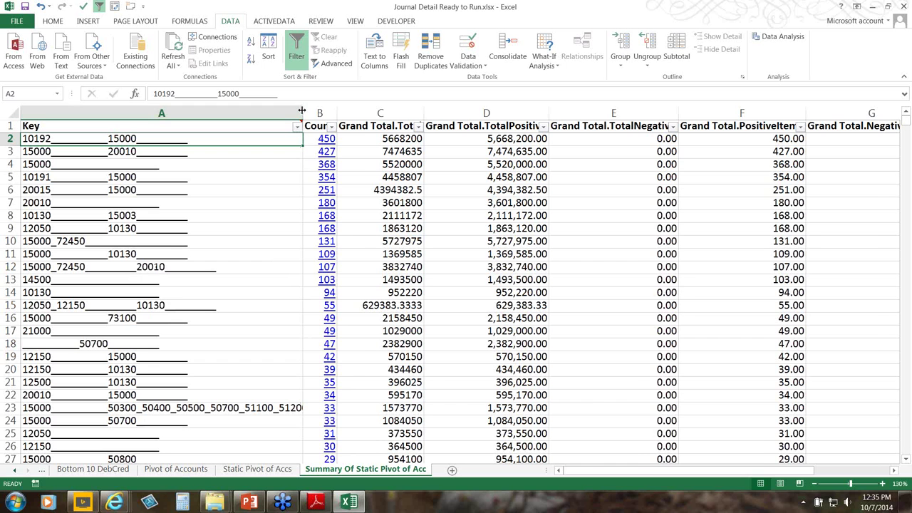
Widen the Key column of the summary sheet and review the counts of the account combinations down to the last row.
left_click_drag(300, 112, 398, 114)
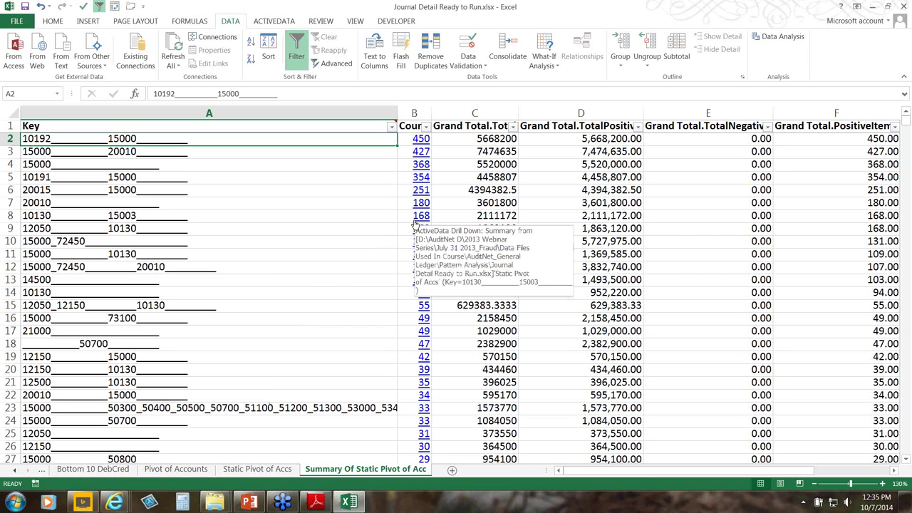
left_click(418, 114)
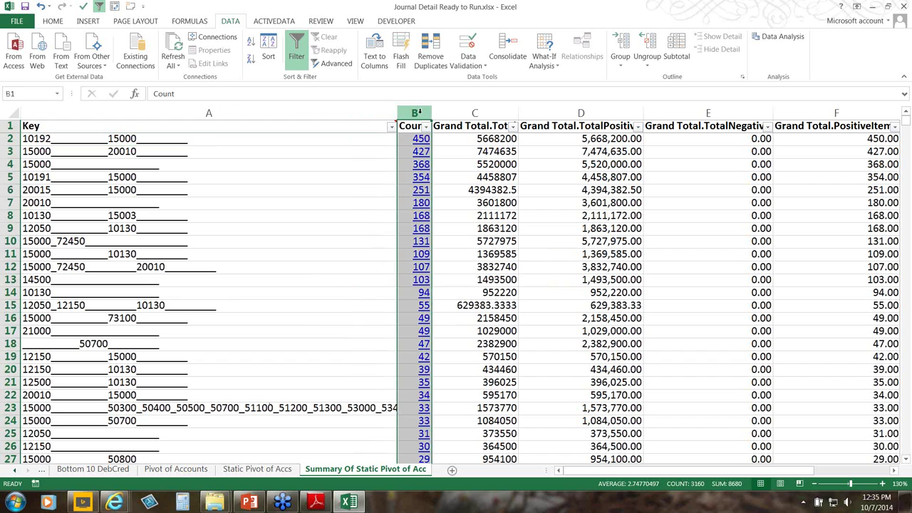
left_click(252, 139)
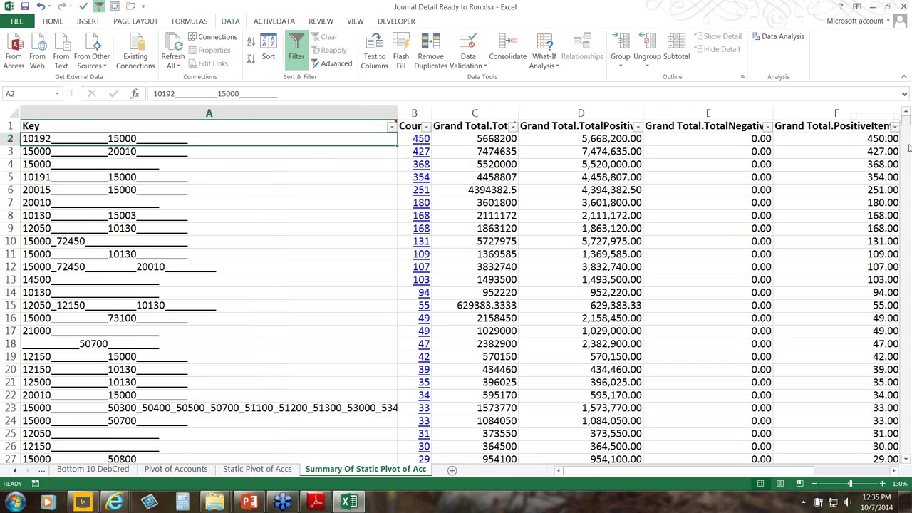
scroll(650, 405, "down", 20)
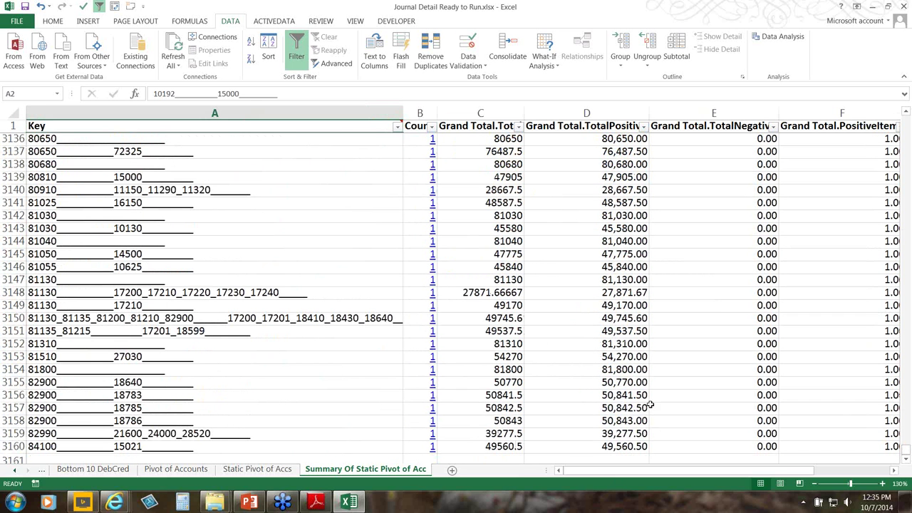
left_click(503, 292)
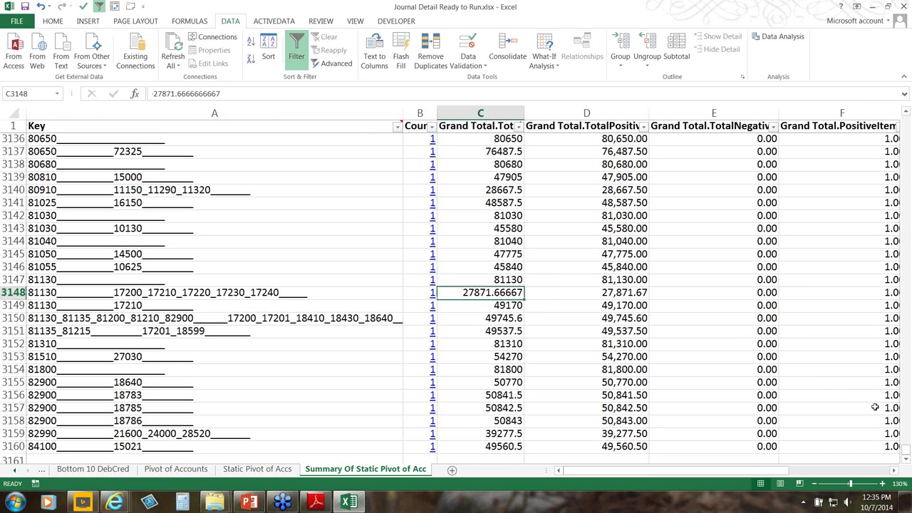
left_click_drag(907, 455, 909, 91)
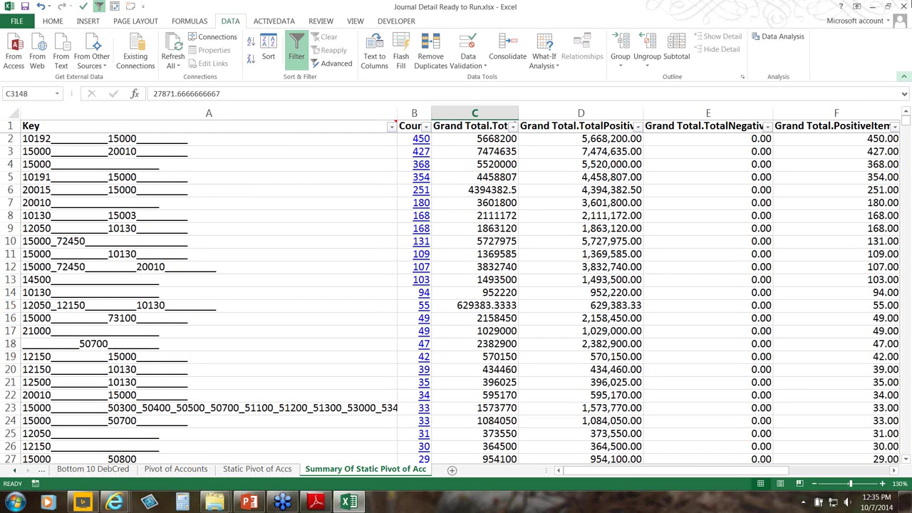
Close the Journal Detail Ready to Run workbook without saving the changes.
left_click(902, 7)
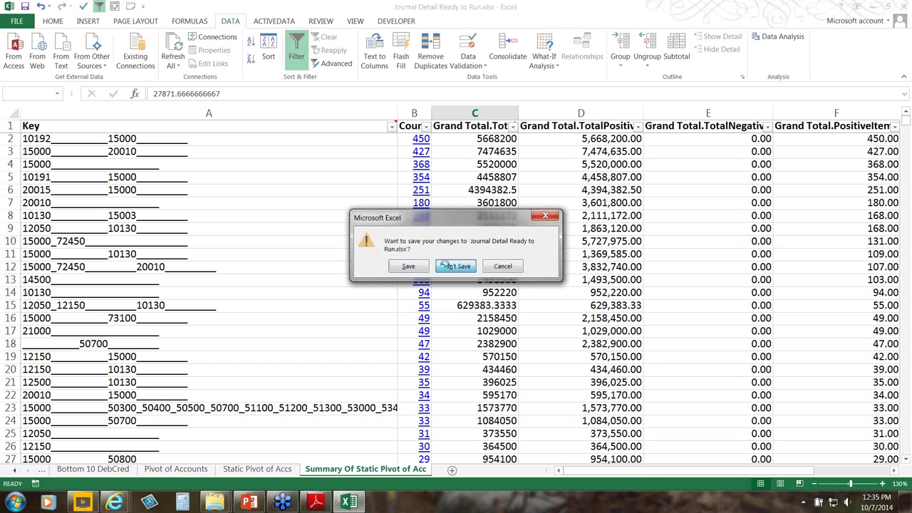
left_click(446, 268)
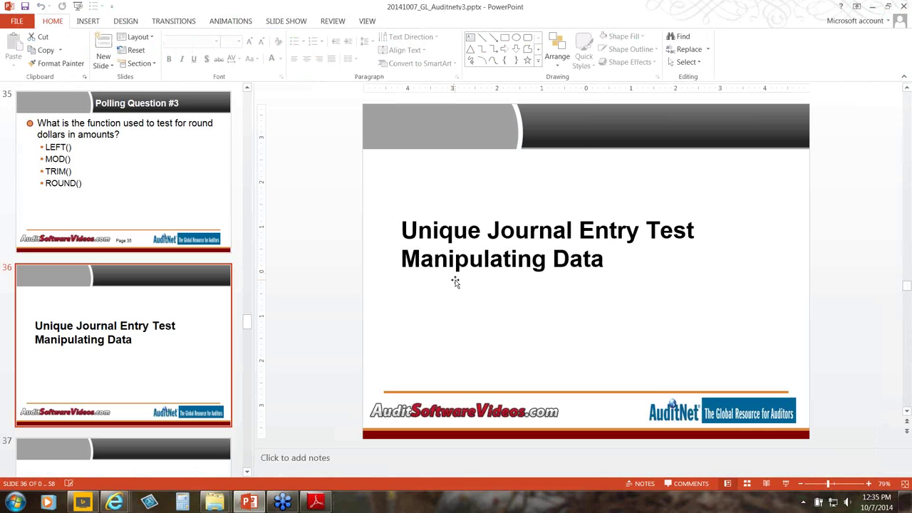
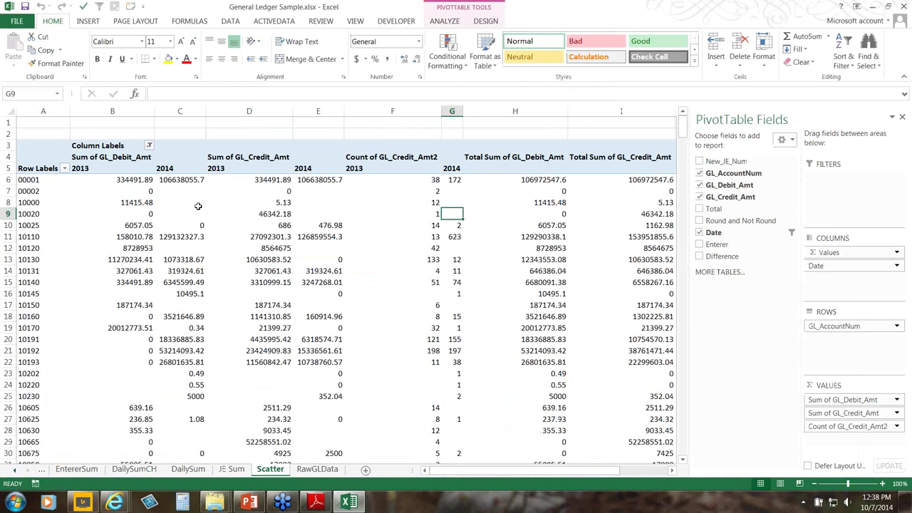
Remove Sum of GL_Credit_Amt from the values of the PivotTable on the Scatter sheet of the General Ledger Sample workbook.
mouse_move(169, 191)
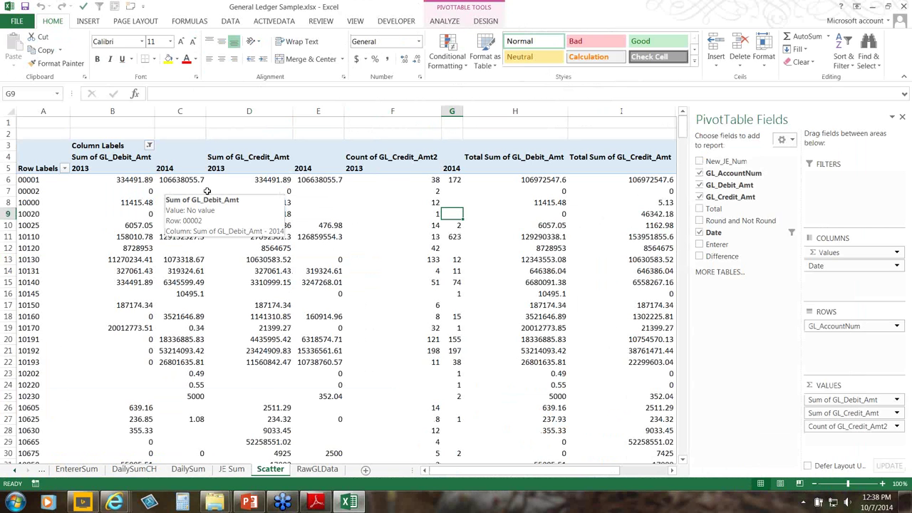
left_click(824, 414)
left_click(824, 415)
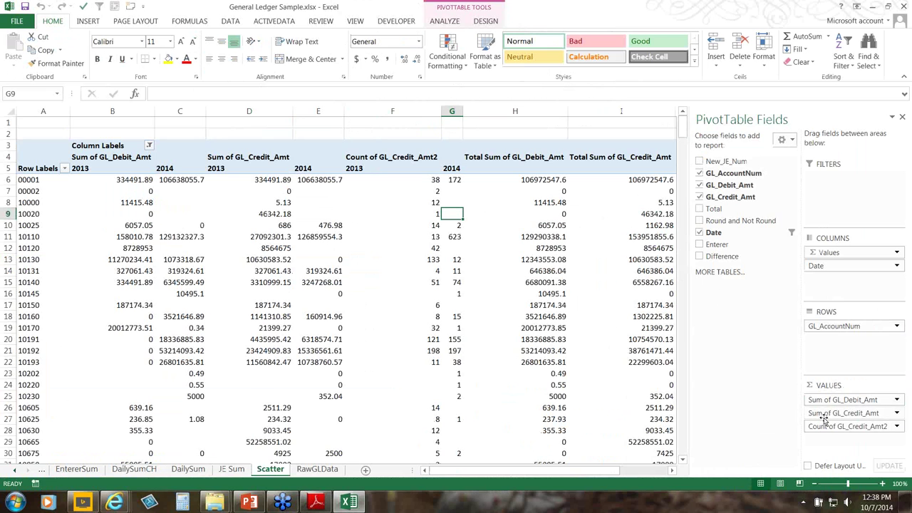
left_click_drag(825, 415, 742, 315)
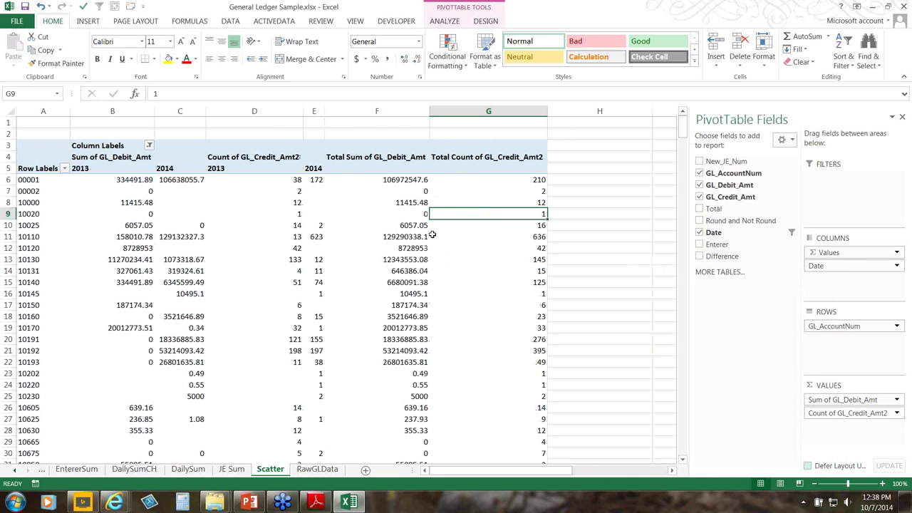
mouse_move(450, 230)
mouse_move(137, 194)
left_click_drag(125, 180, 289, 214)
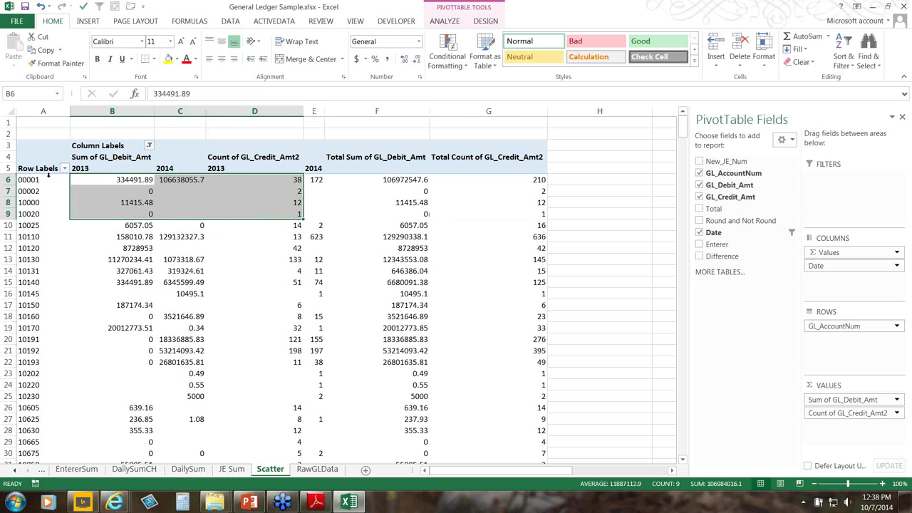
left_click_drag(48, 182, 311, 223)
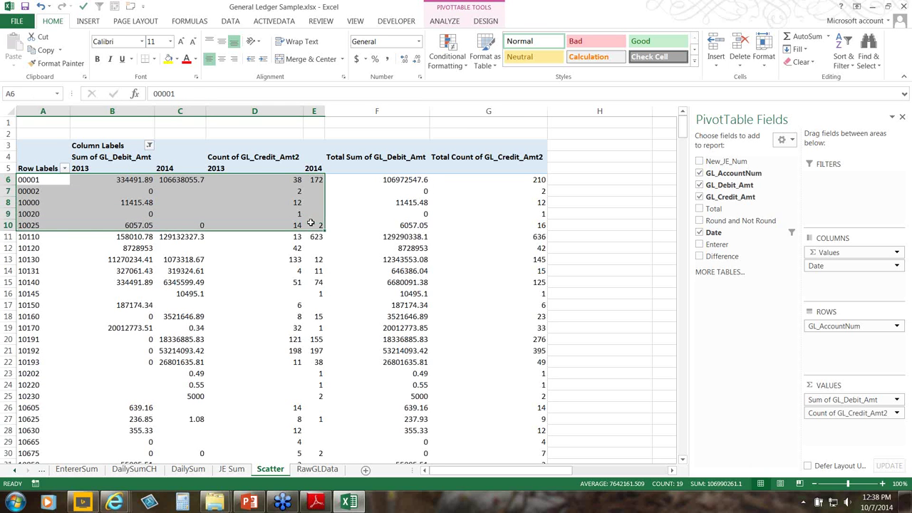
key("End")
key("shift+Down")
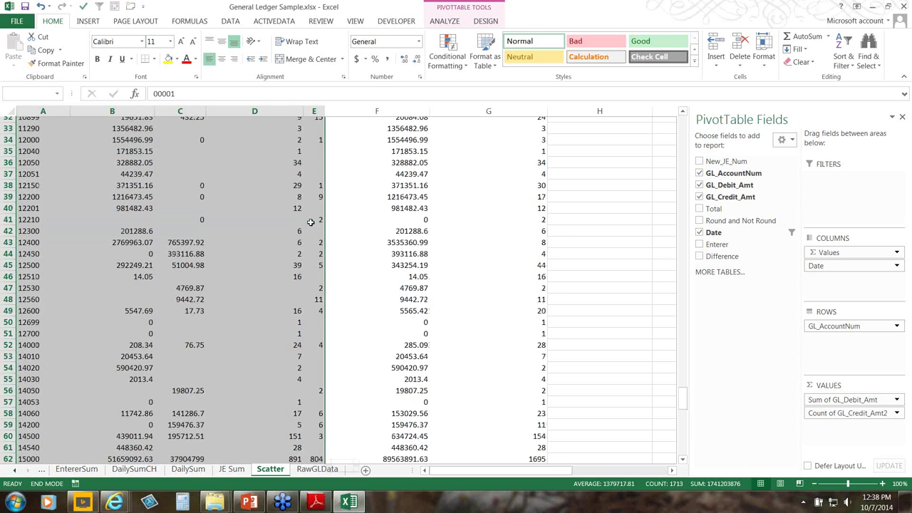
key("ctrl+c")
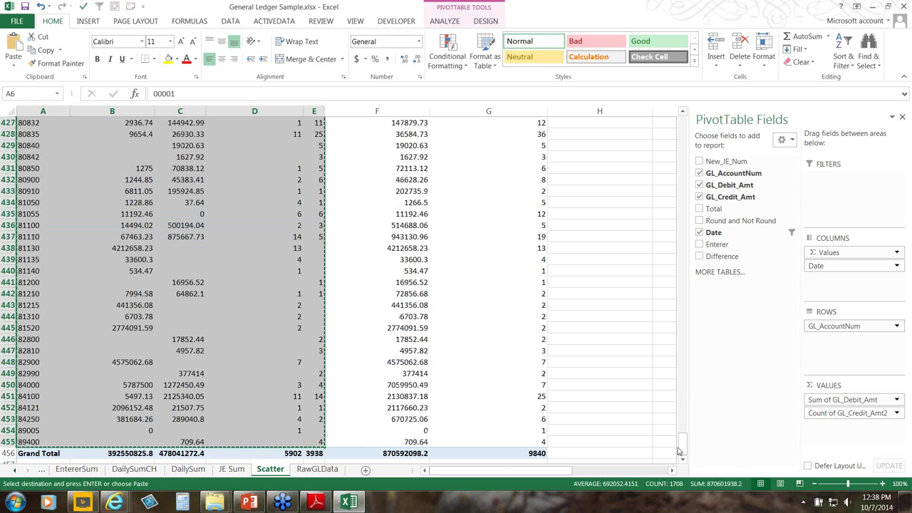
left_click_drag(682, 443, 683, 123)
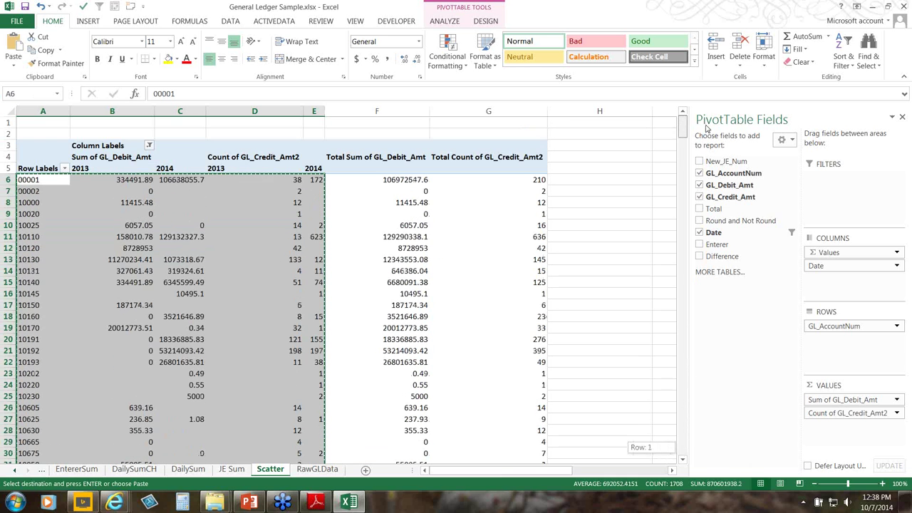
left_click(610, 181)
key("Escape")
key("Right")
key("Right")
key("Right")
key("Right")
key("Right")
key("Right")
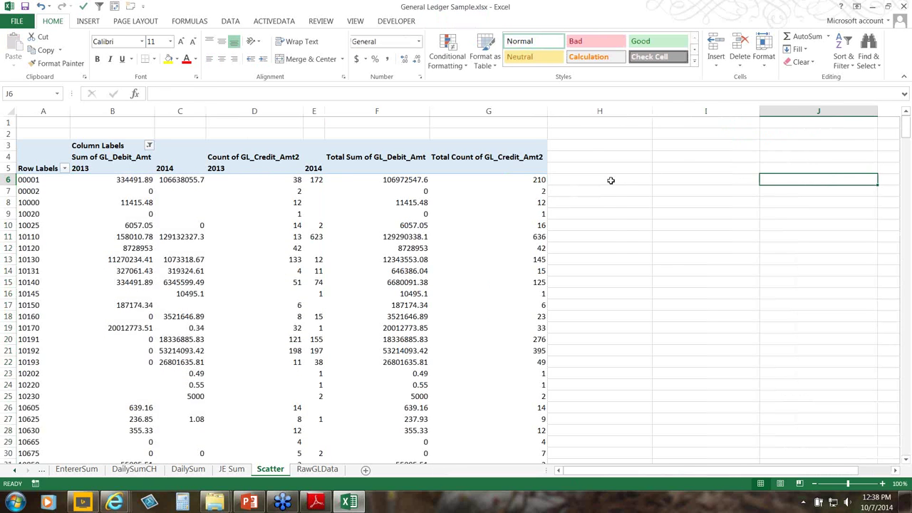
key("Left")
key("Left")
key("Left")
key("Left")
key("Left")
key("Left")
key("Right")
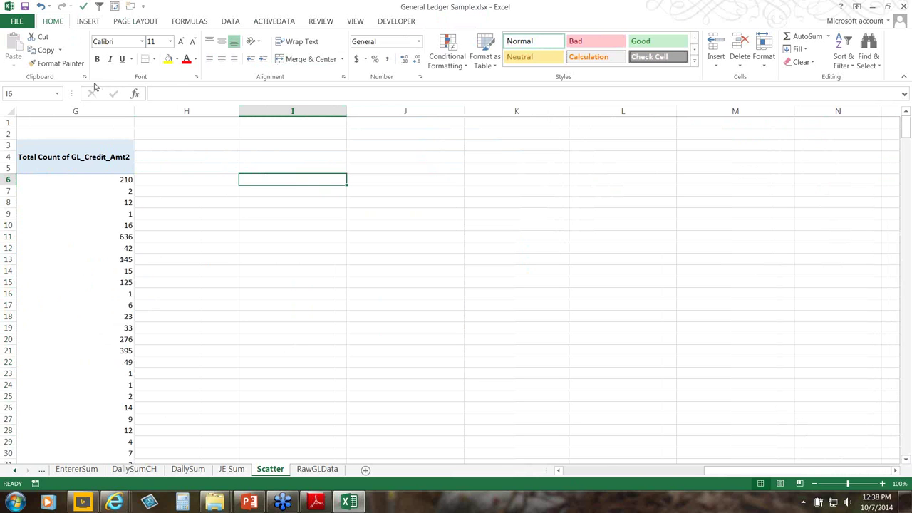
left_click(149, 197)
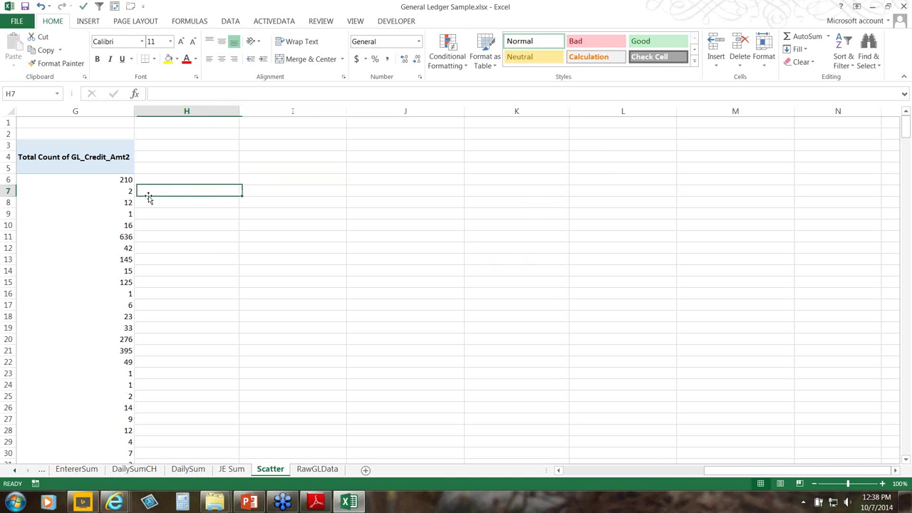
left_click(99, 212)
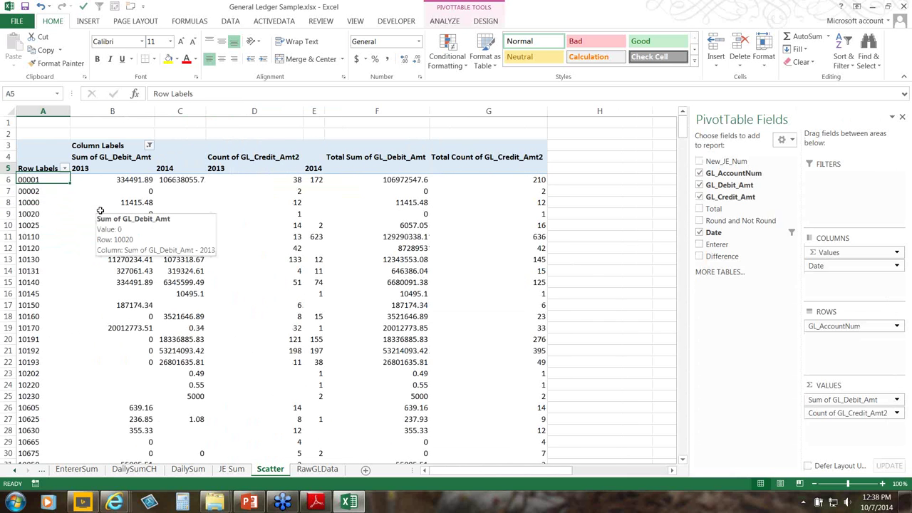
key("shift+Right")
key("shift+Right")
key("shift+Right")
key("shift+Right")
key("shift+Right")
key("shift+Left")
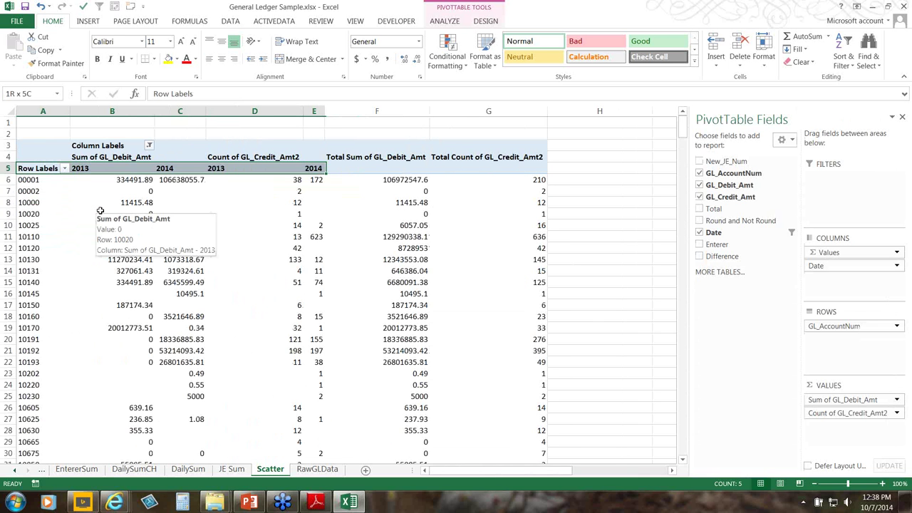
key("ctrl+Right")
key("shift+Down")
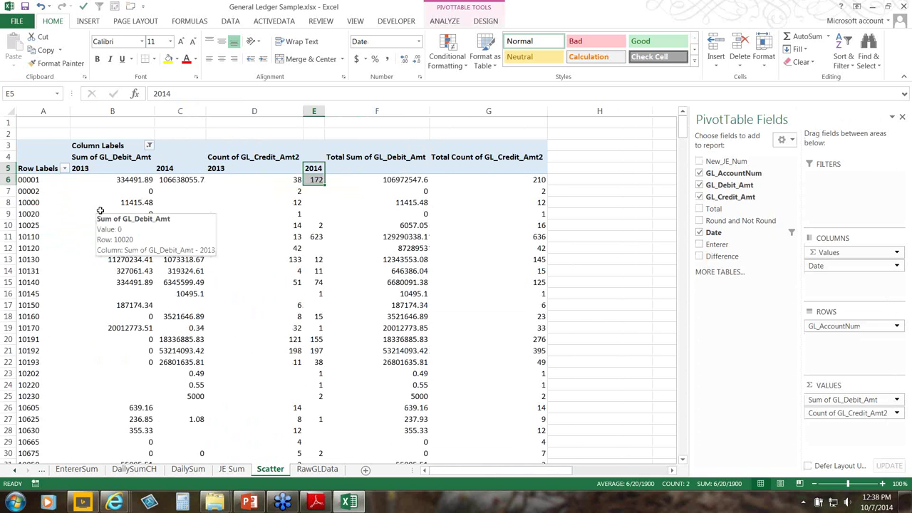
key("Left")
key("Left")
key("Left")
key("Left")
key("shift+Right")
key("shift+Right")
key("shift+Right")
key("shift+Right")
key("shift+Right")
key("shift+Left")
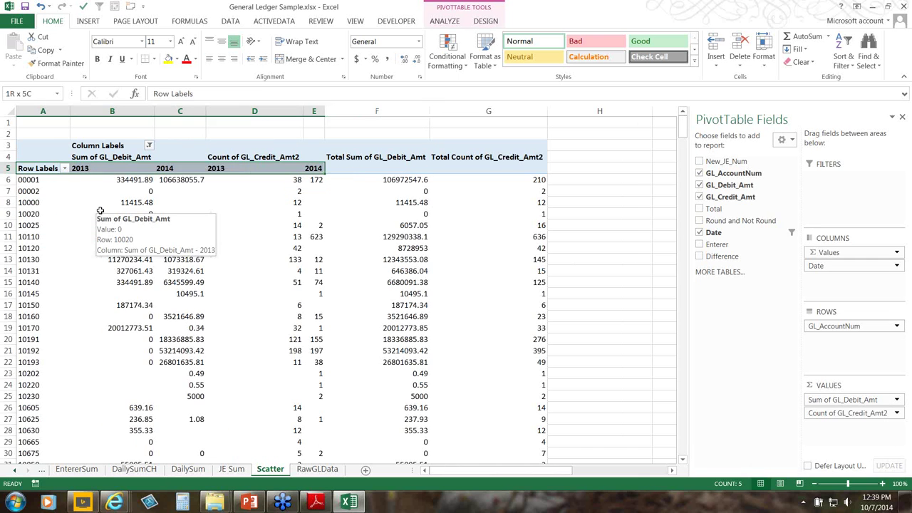
Copy the whole PivotTable on the Scatter sheet and paste it as values starting at cell I3.
key("Up")
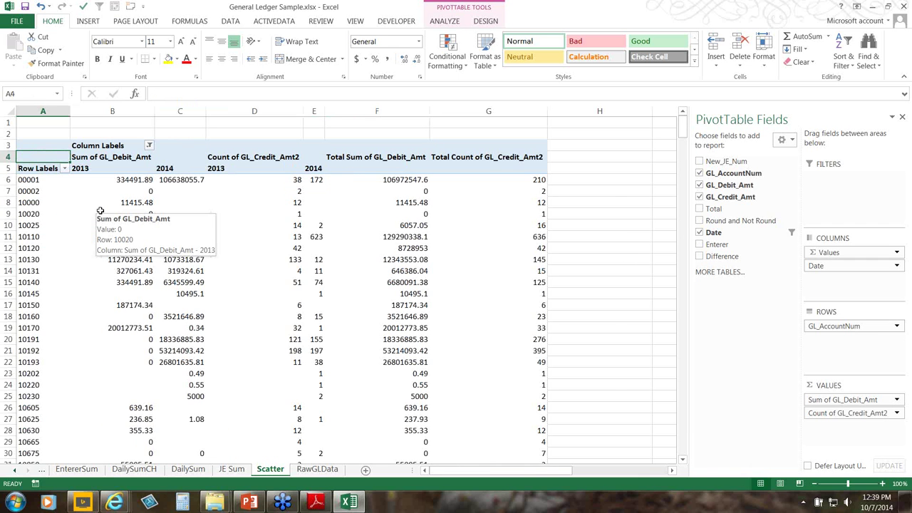
key("ctrl+a")
key("ctrl+c")
key("Up")
key("Right")
key("Right")
key("Right")
key("Right")
key("Right")
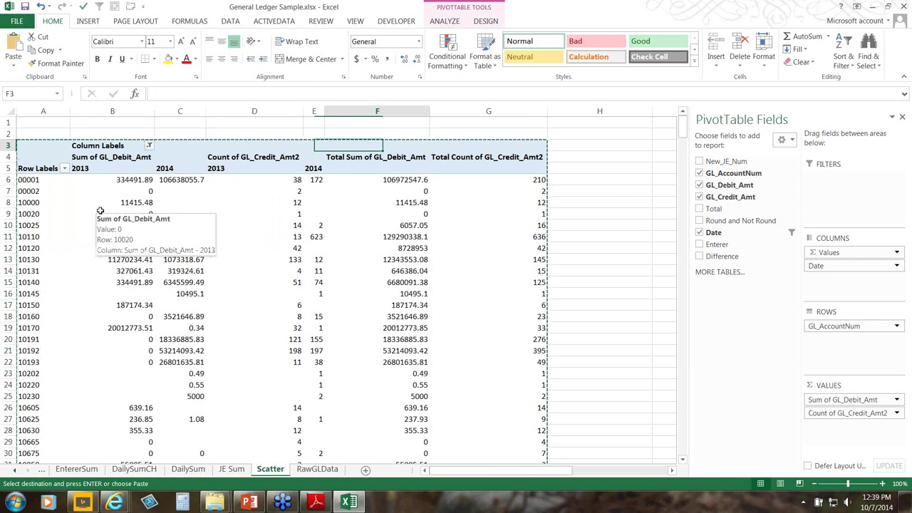
key("Right")
key("Right")
key("Right")
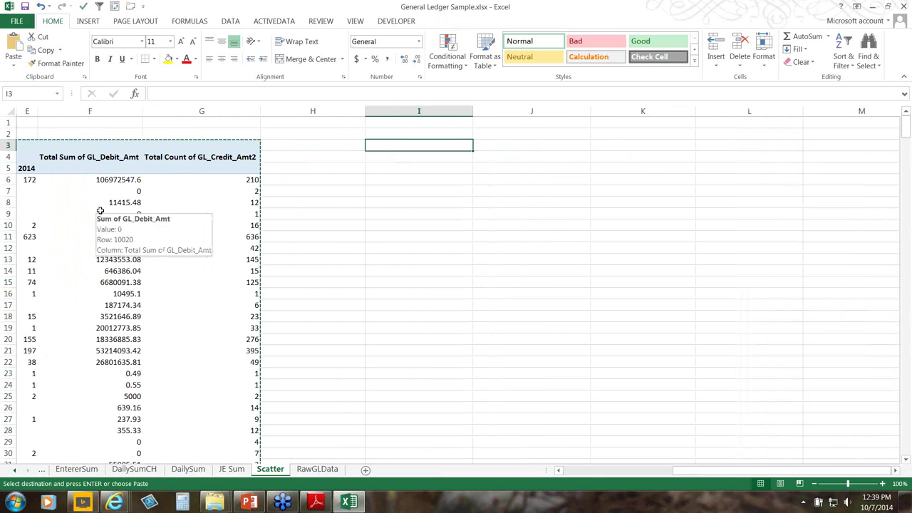
left_click(14, 64)
left_click(11, 141)
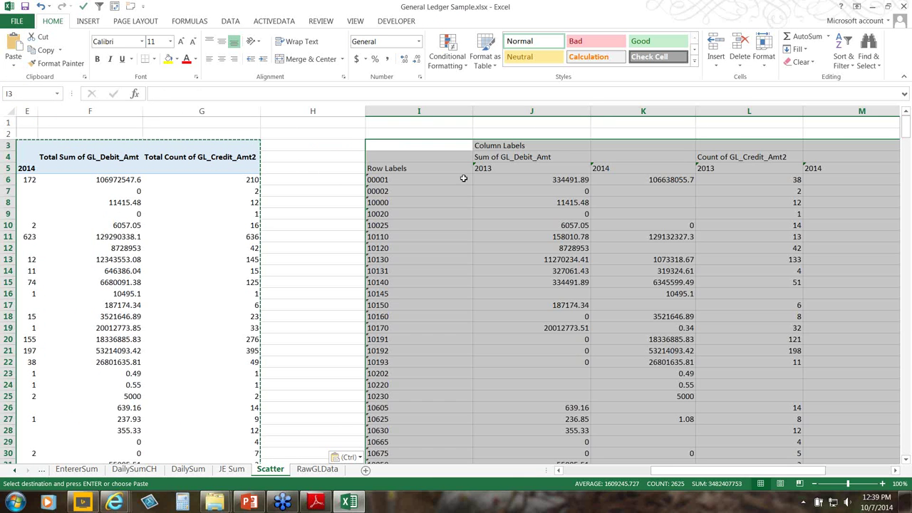
Narrow columns I to K of the pasted values and clear the total columns N and O.
left_click(463, 178)
left_click_drag(473, 112, 412, 113)
left_click_drag(530, 111, 498, 112)
left_click_drag(602, 110, 577, 112)
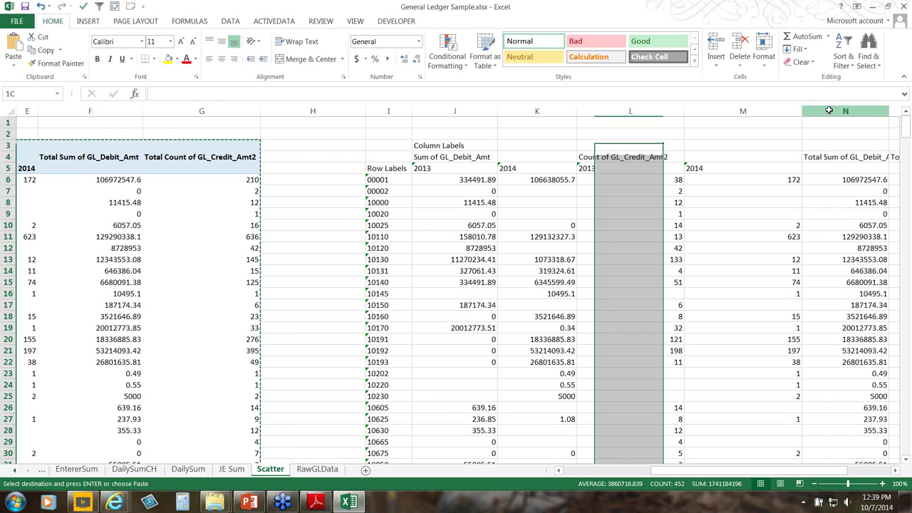
left_click_drag(823, 110, 908, 114)
key("Delete")
Enter the headers VALUE DIFF in N4 and VOLUME DIFF in O4.
key("Down")
key("Down")
key("Down")
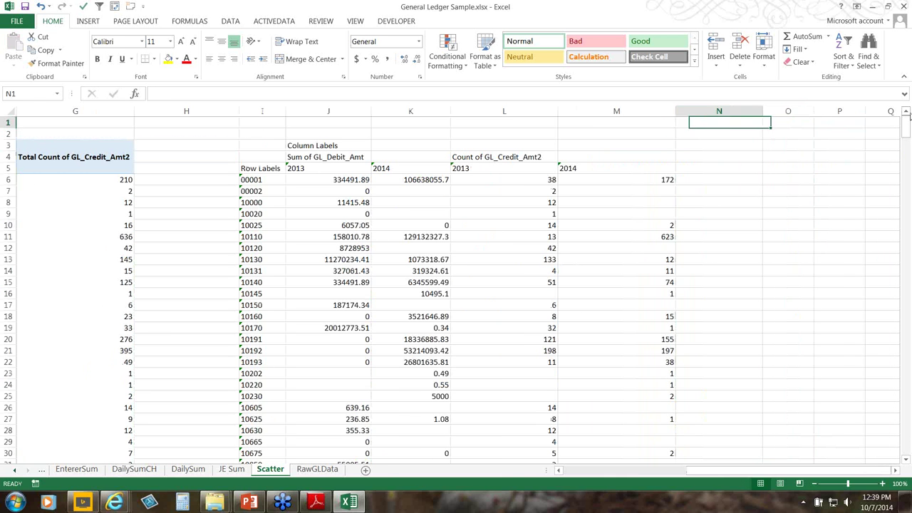
type("VALUE DIFF")
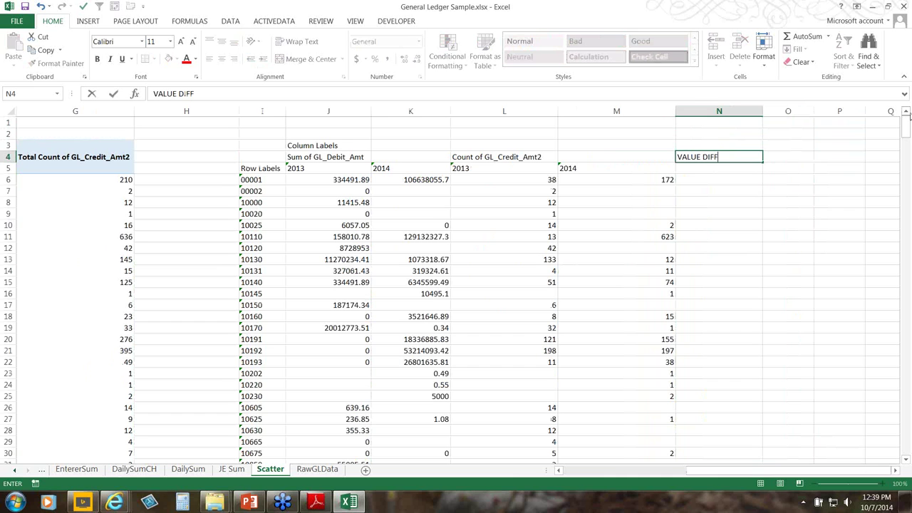
key("ctrl+Return")
key("Right")
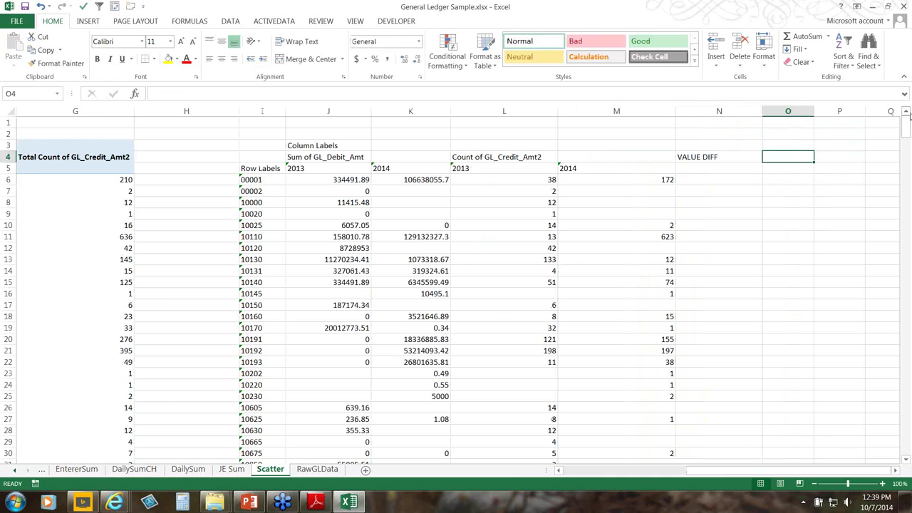
type("VOPLUME")
key("BackSpace")
key("BackSpace")
key("BackSpace")
key("BackSpace")
key("BackSpace")
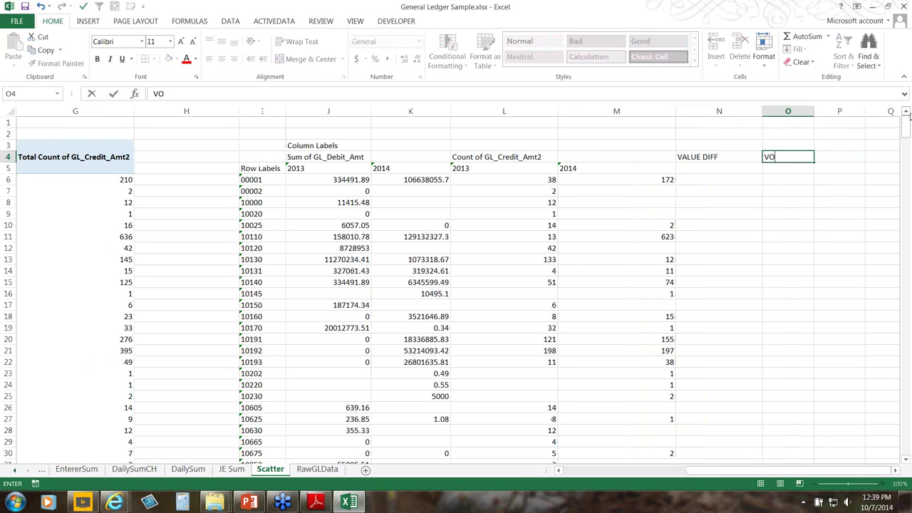
type("LUME DIFF")
key("Return")
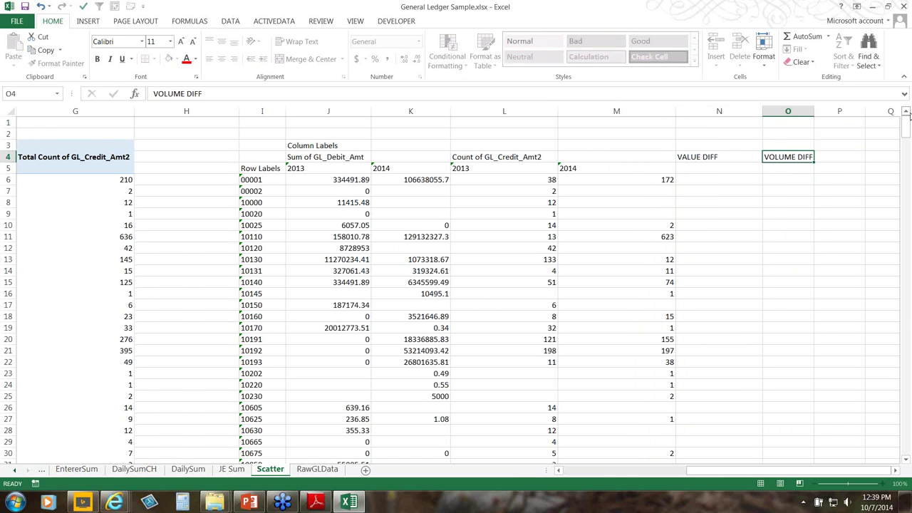
Enter =K6-J6 in N6 to subtract the 2013 debit sum from the 2014 debit sum.
key("Down")
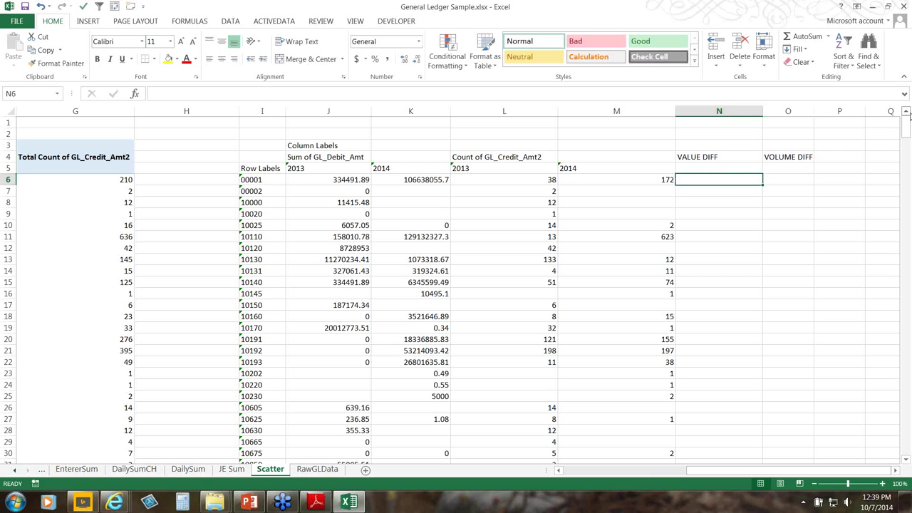
type("=")
key("Left")
key("Left")
key("Left")
key("Left")
key("Right")
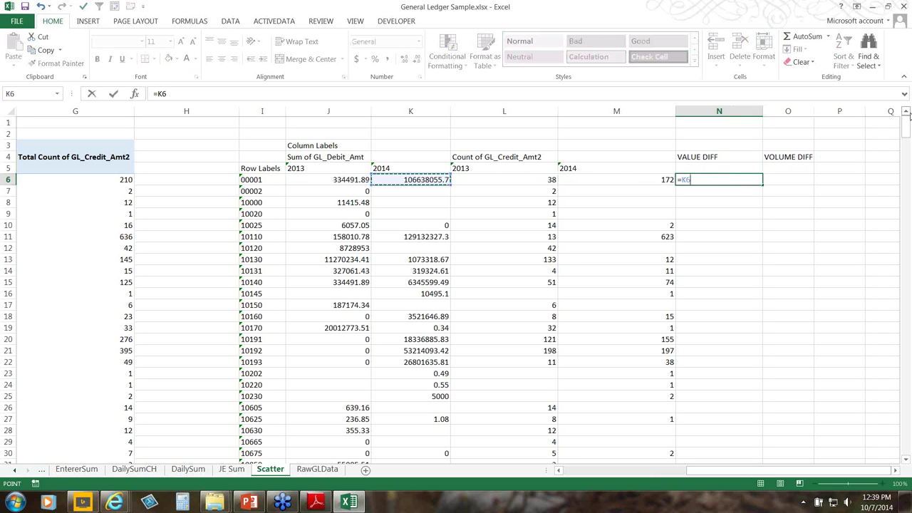
type("-")
key("Left")
key("Left")
key("Left")
key("Left")
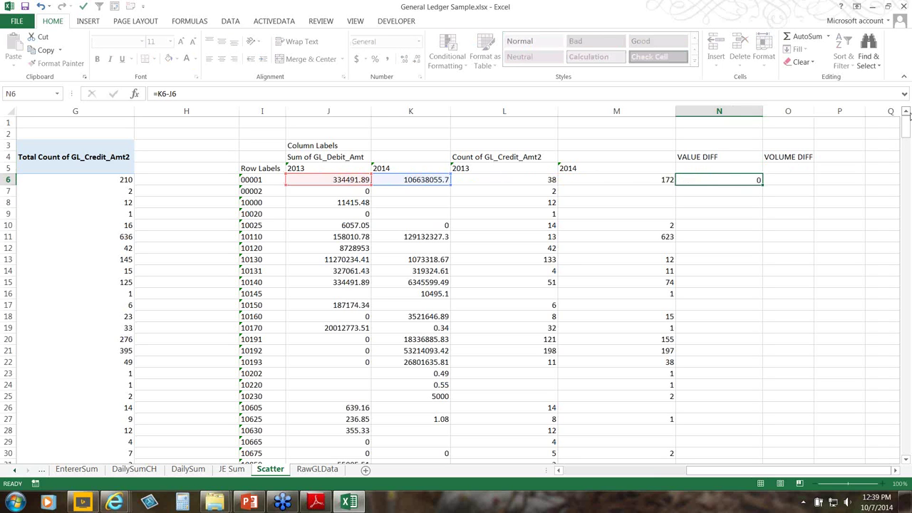
key("Tab")
Enter the VOLUME DIFF formula =-M6-L6 in O6, using the 2014 and 2013 counts.
type("-")
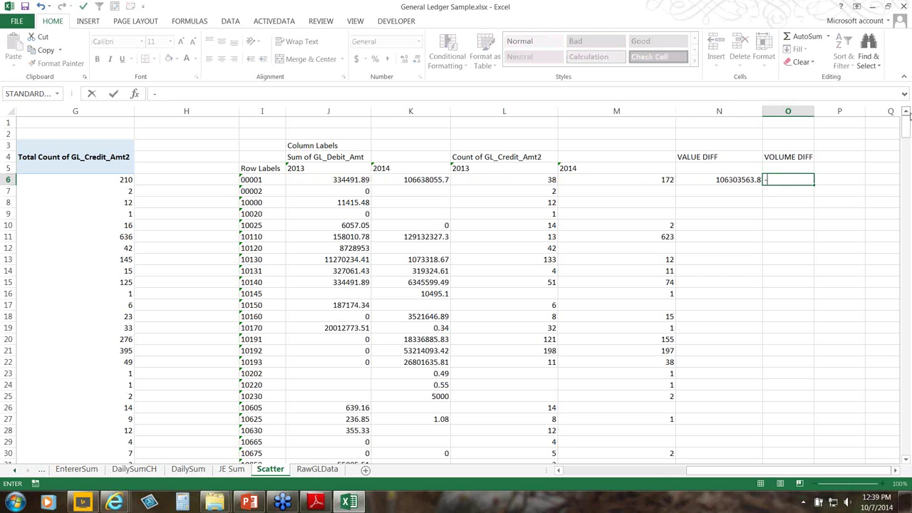
key("Left")
key("Left")
key("Left")
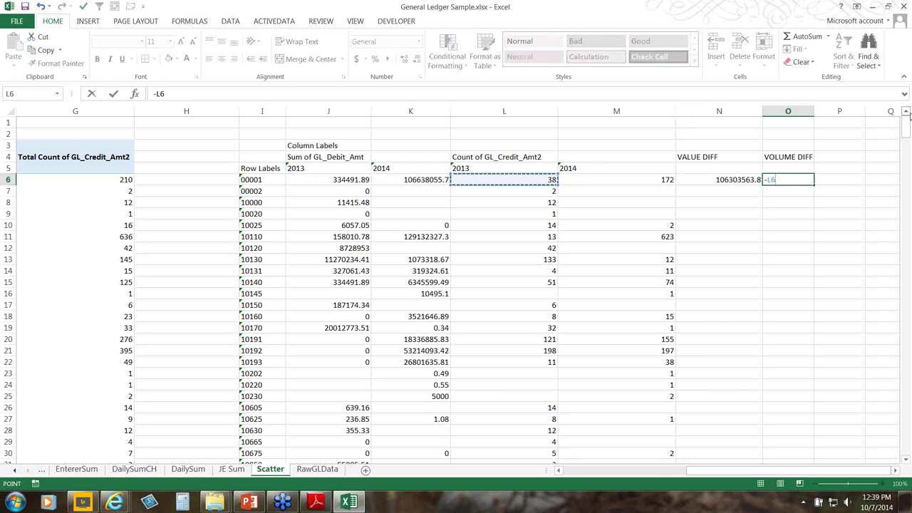
key("Right")
type("-")
key("Left")
key("Left")
key("Left")
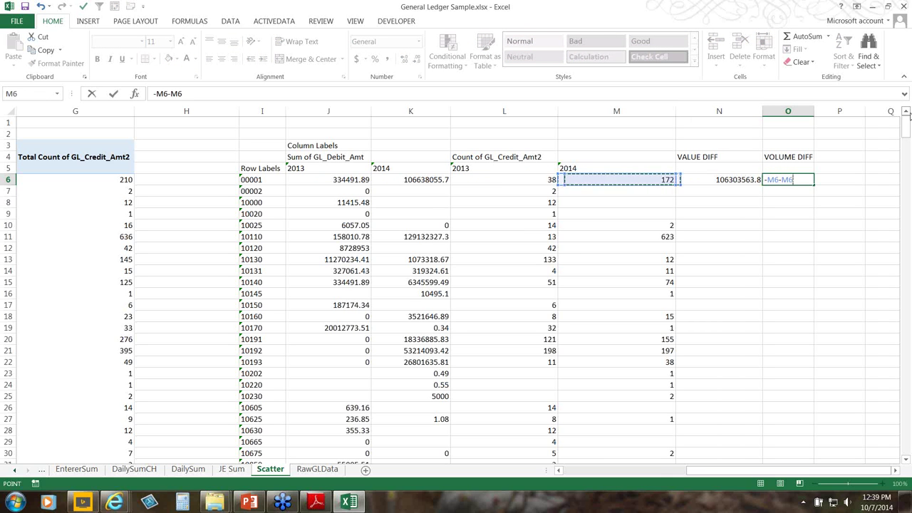
key("ctrl+Return")
Try to copy the difference formulas in N6:O6 down to the last account in row 455.
key("Left")
key("shift+Right")
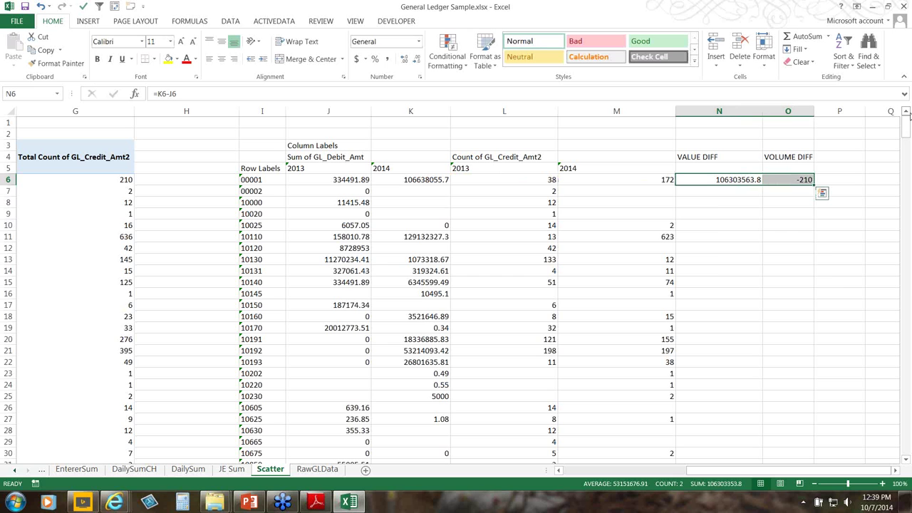
key("ctrl+q")
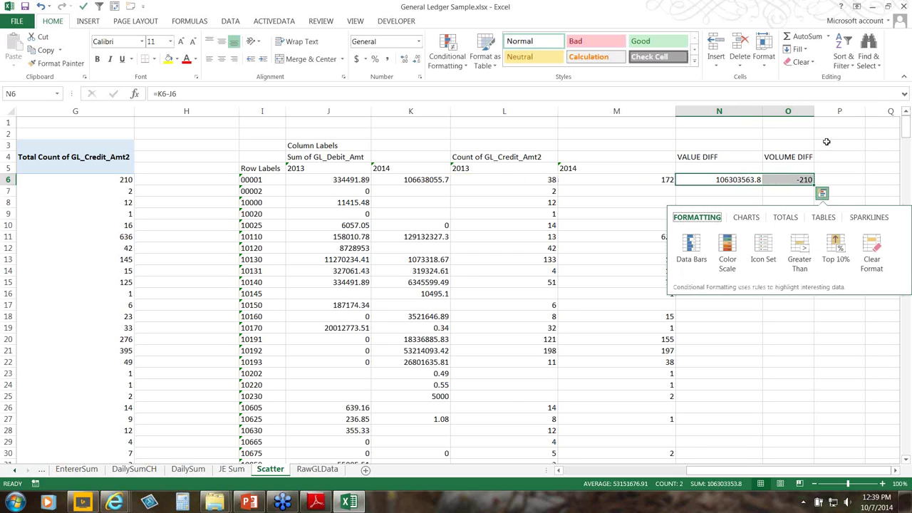
left_click(733, 182)
left_click_drag(734, 183, 784, 181)
key("ctrl+c")
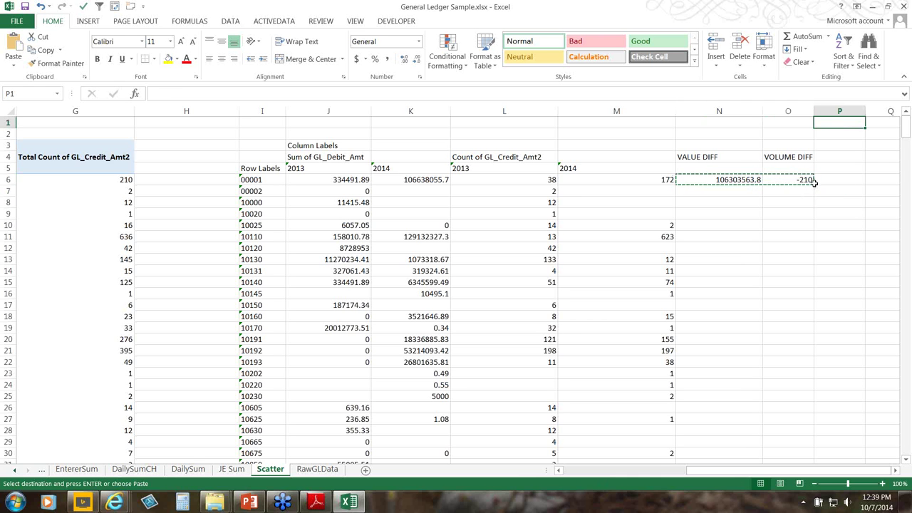
left_click_drag(906, 142, 897, 436)
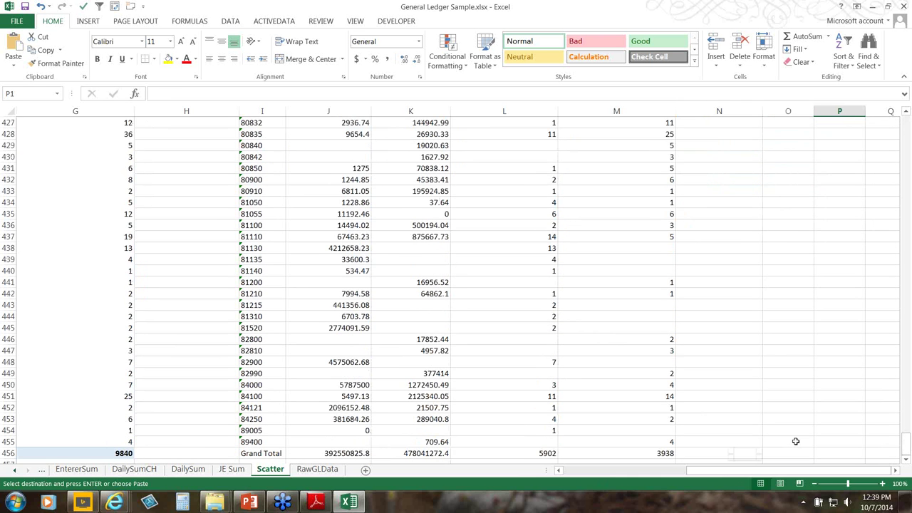
left_click(796, 441, "shift")
key("shift+Left")
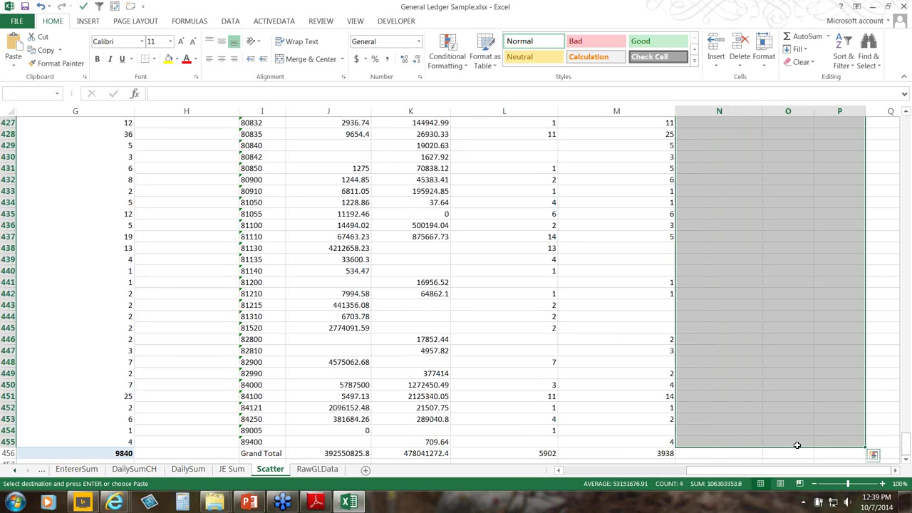
key("shift+Left")
key("Left")
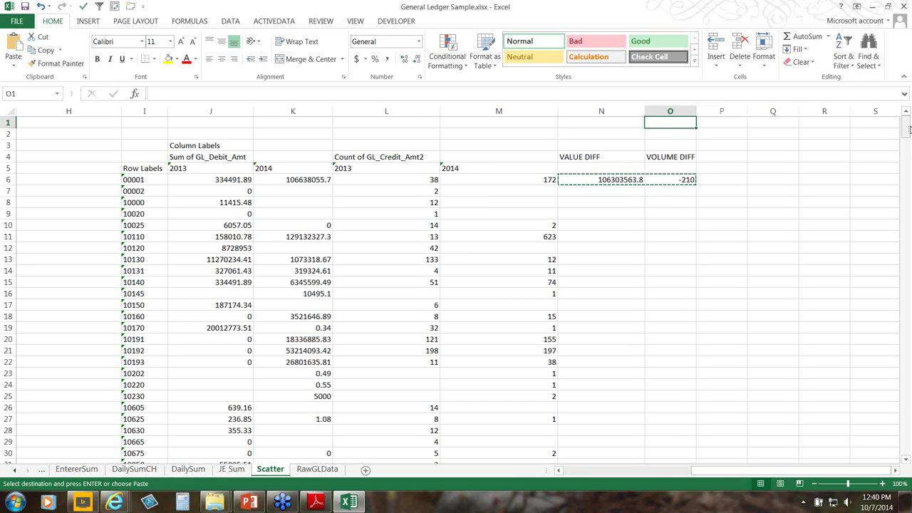
left_click_drag(906, 127, 906, 446)
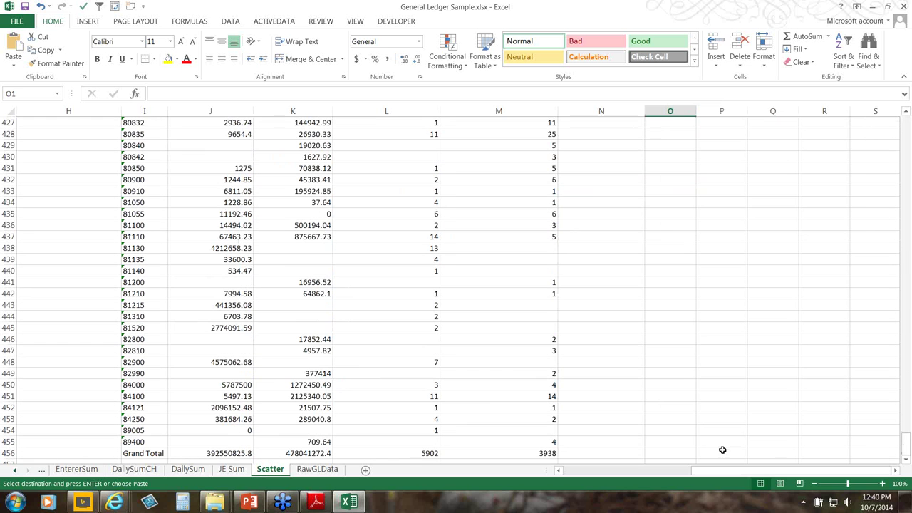
left_click(680, 442, "shift")
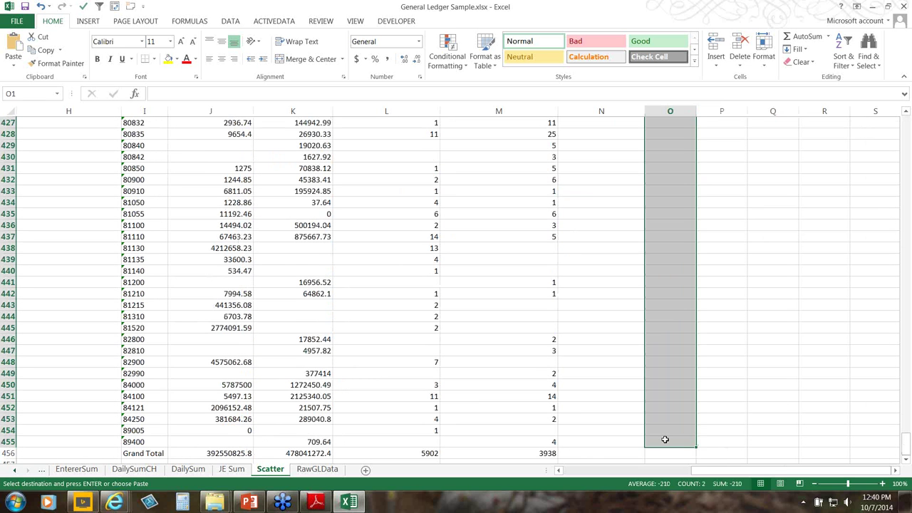
key("ctrl+Up")
scroll(673, 321, "up", 1)
Fill the VOLUME DIFF formula in O6 and the VALUE DIFF formula in N6 down through all account rows.
left_click(690, 180)
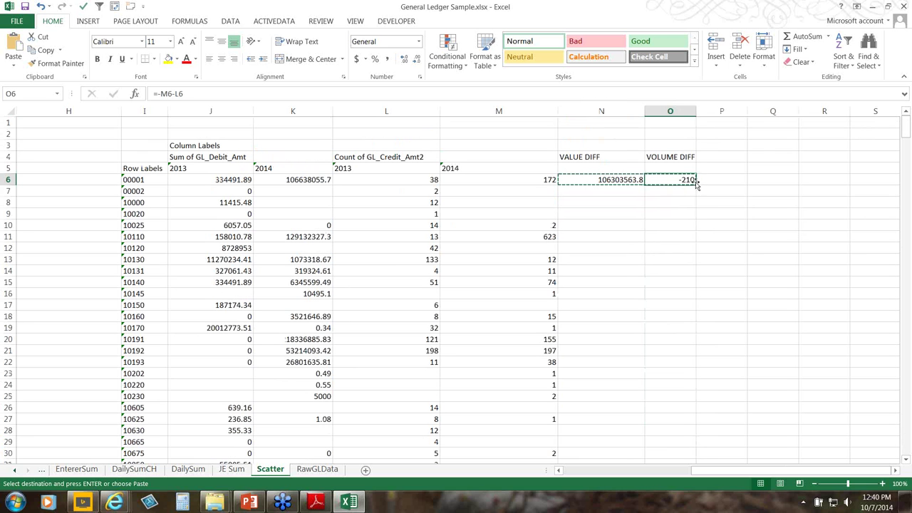
double_click(697, 186)
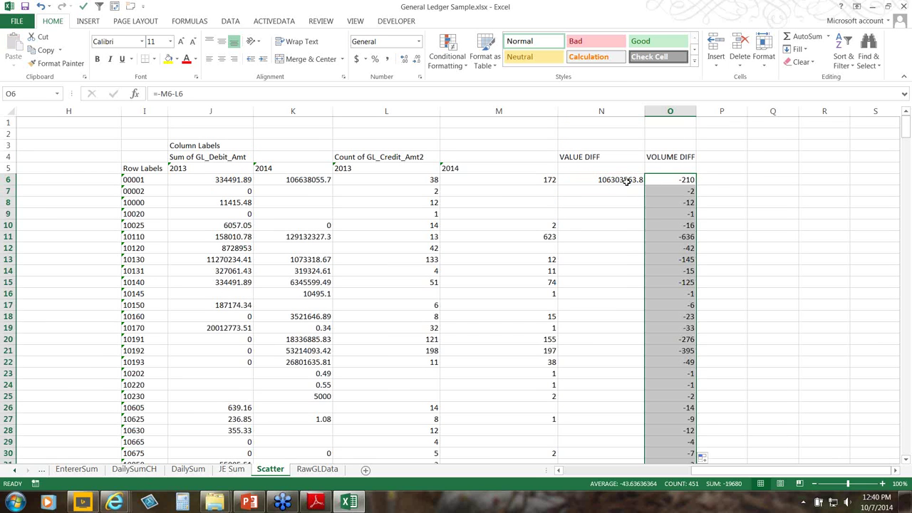
left_click(626, 180)
double_click(642, 183)
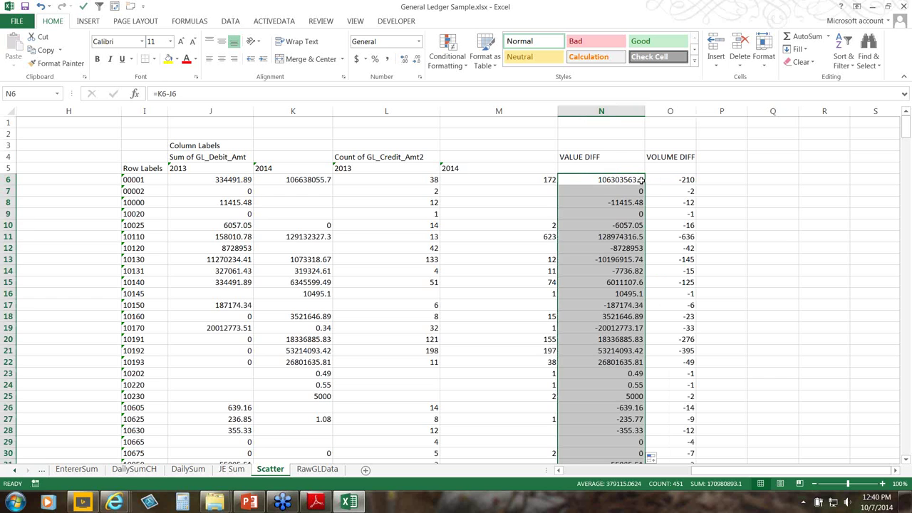
Insert a marker-only scatter chart from the difference values in N6:O455, leaving out the Grand Total row.
left_click(631, 181)
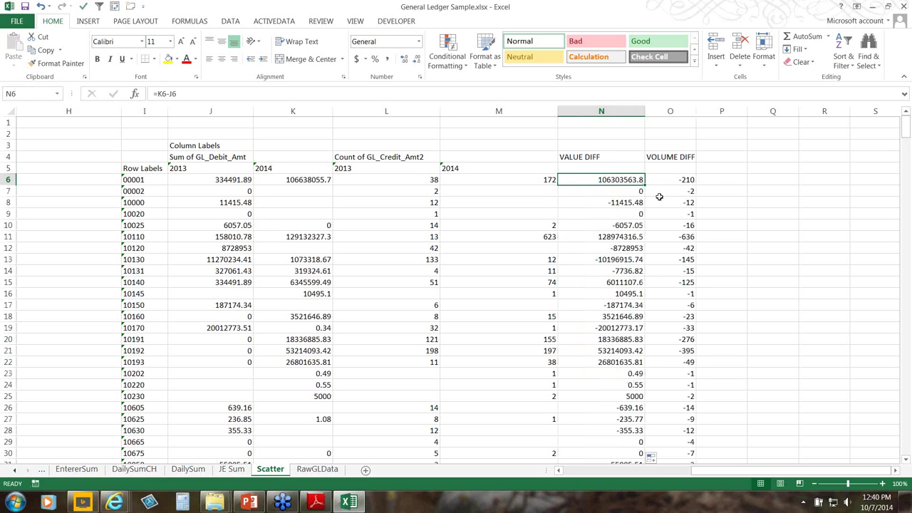
key("shift+Right")
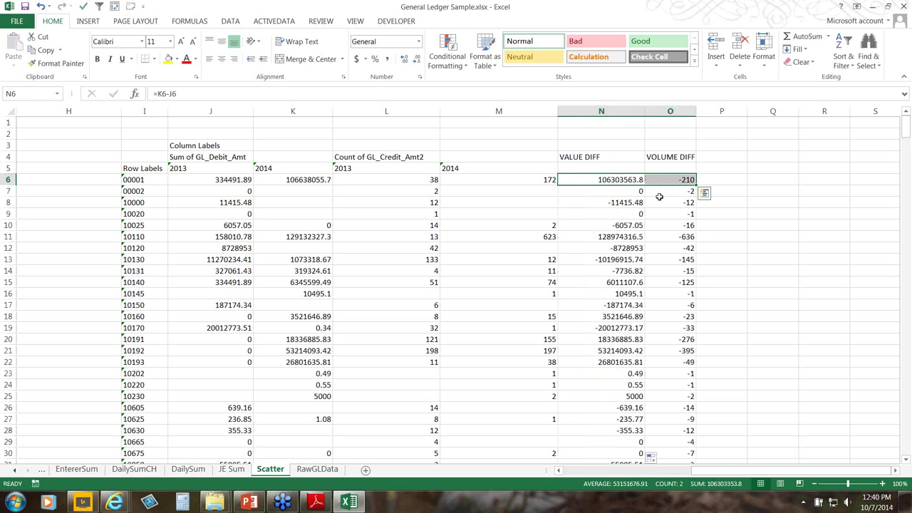
key("End")
key("shift+Down")
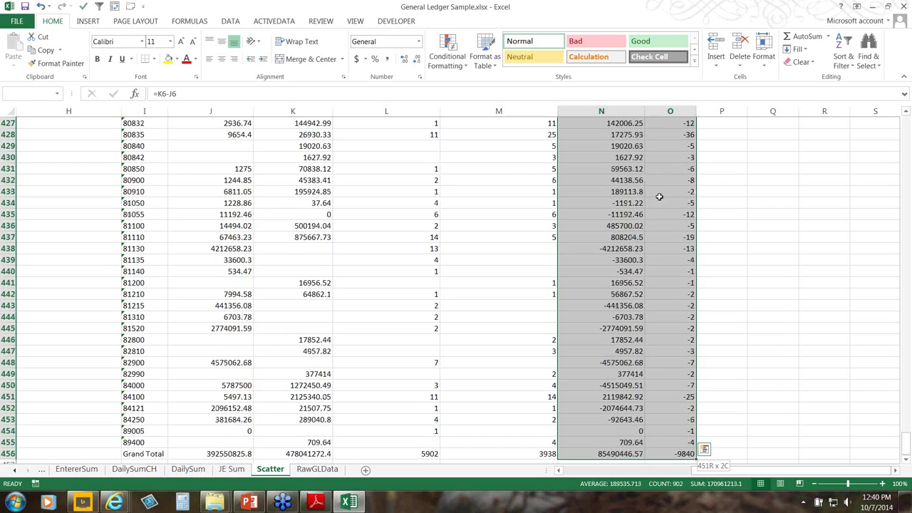
left_click(90, 21)
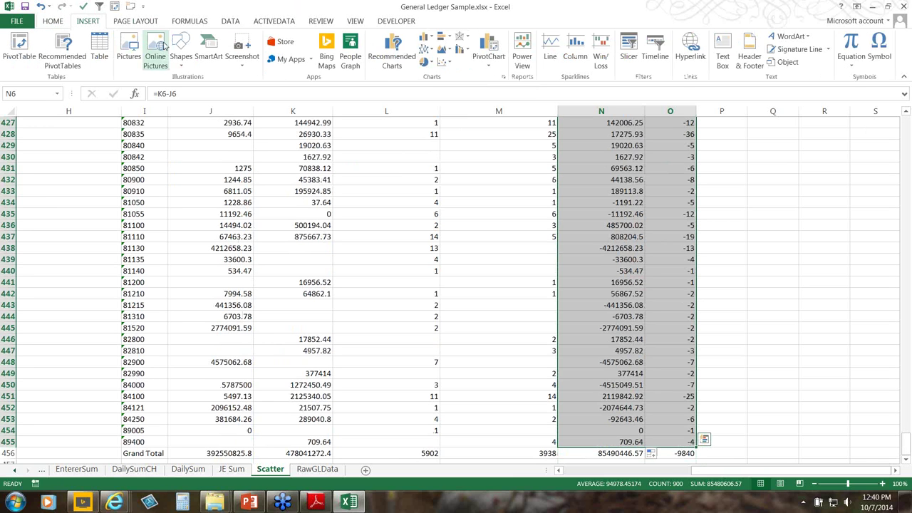
left_click(446, 62)
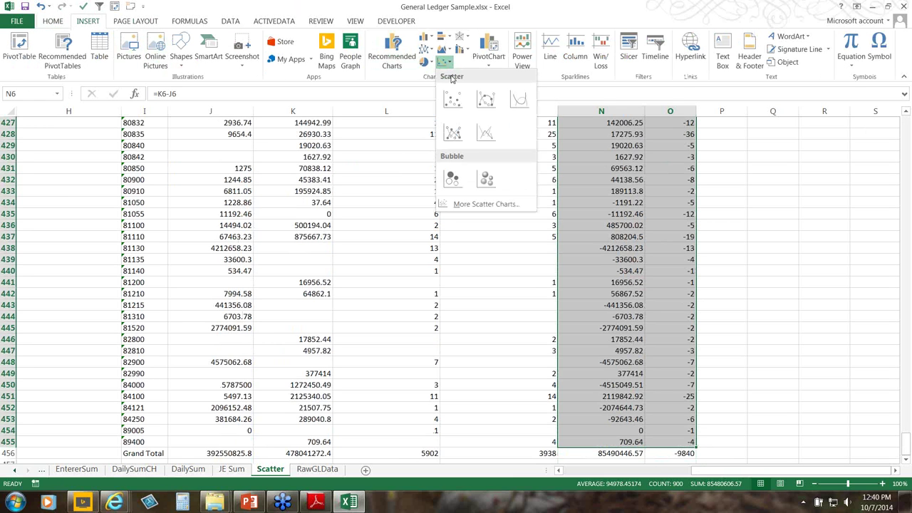
left_click(456, 95)
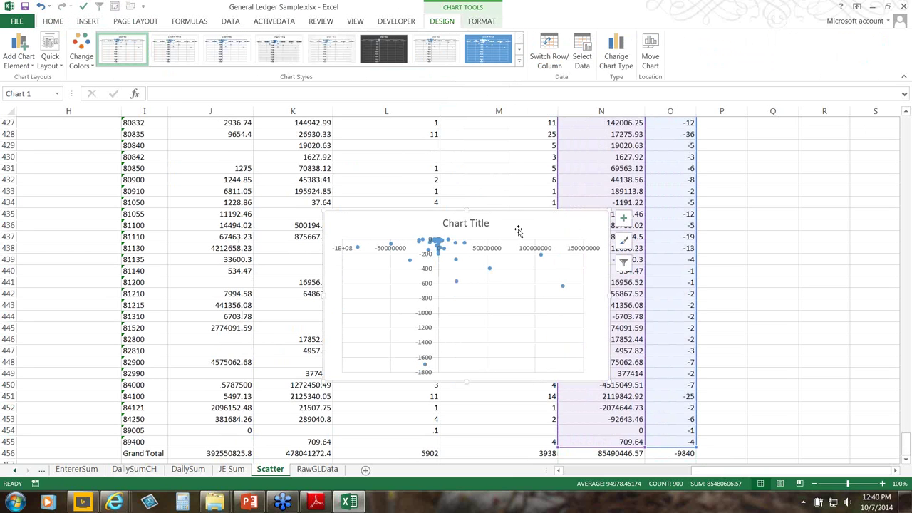
Move the scatter chart of account differences out of the Scatter sheet onto its own new chart sheet, Chart1.
right_click(521, 235)
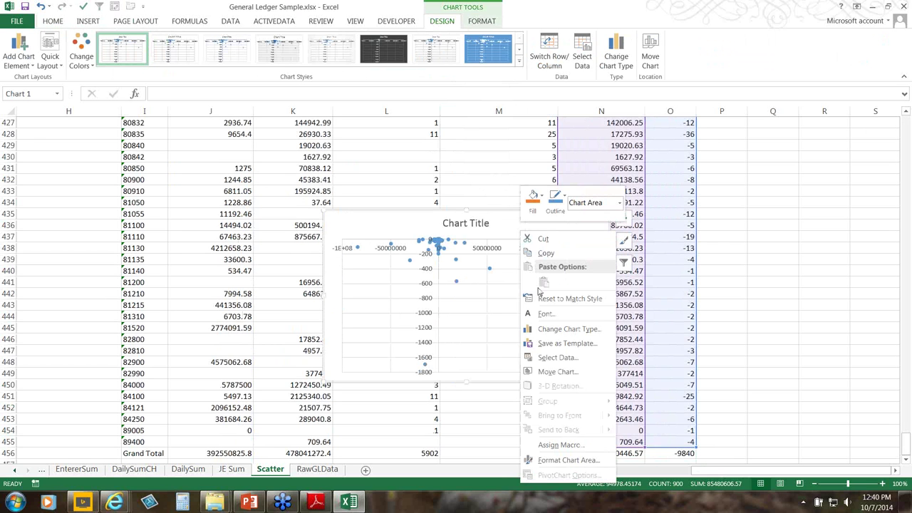
left_click(551, 372)
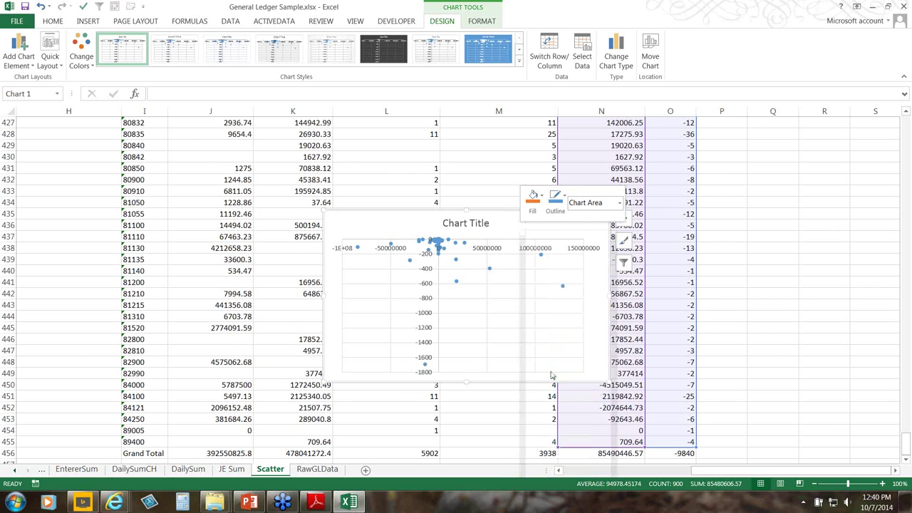
left_click(463, 351)
left_click(603, 412)
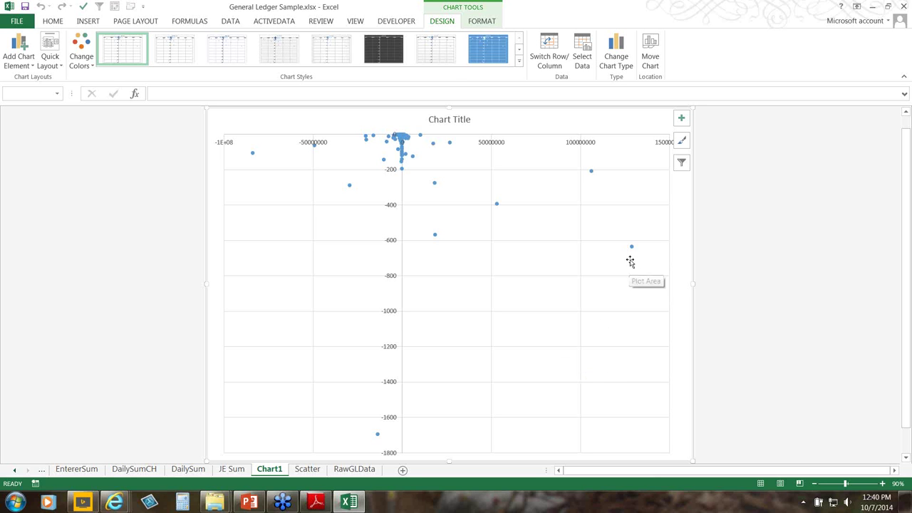
Examine the chart's outlying points, and present the Scatter Graph example slide in PowerPoint for comparison.
mouse_move(631, 246)
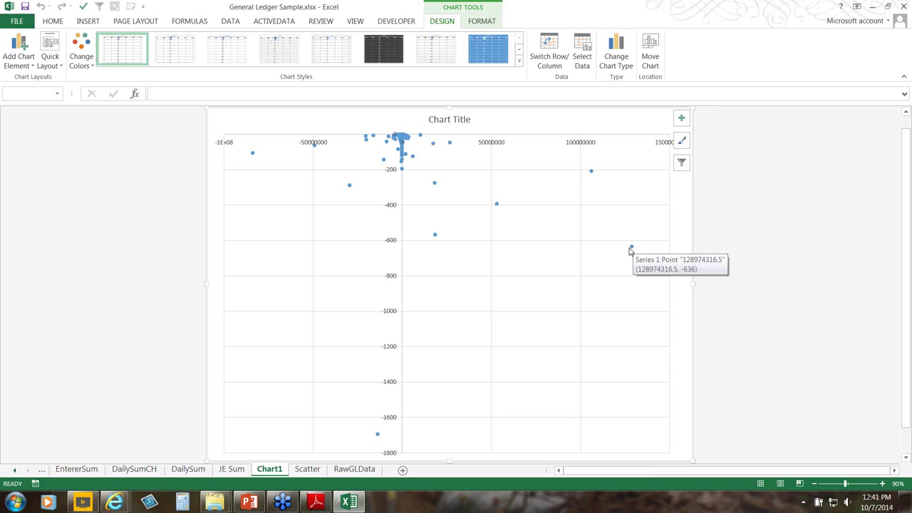
mouse_move(592, 175)
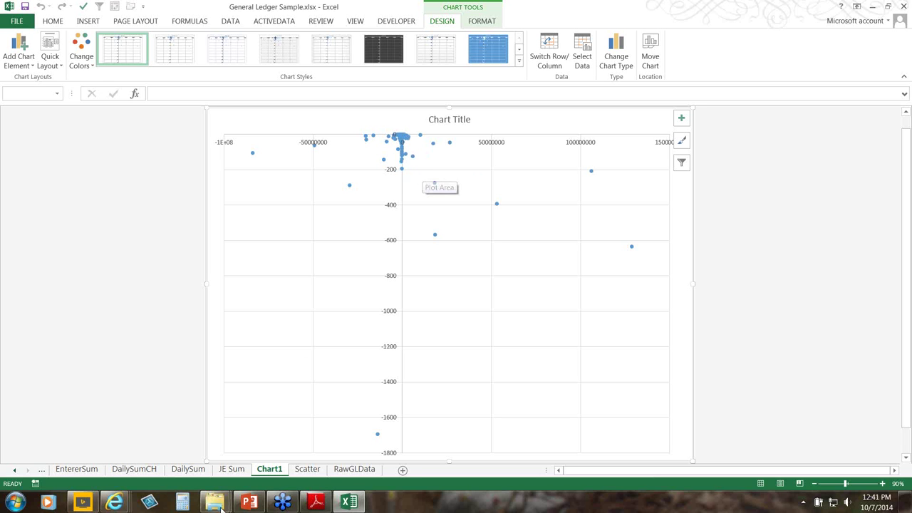
left_click(251, 503)
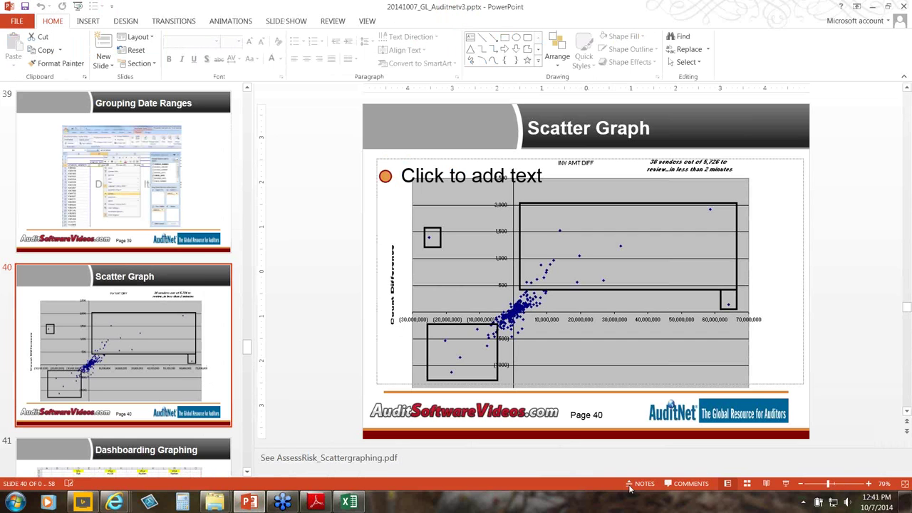
left_click(784, 484)
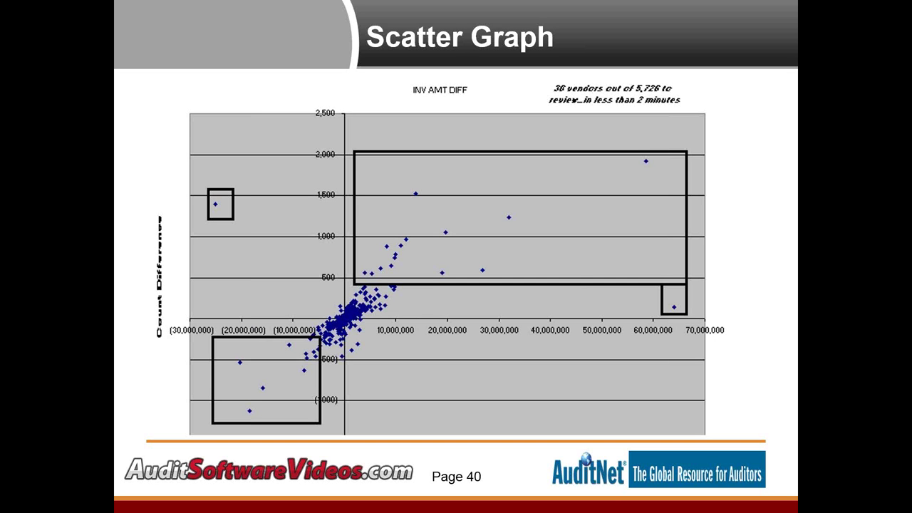
left_click(586, 241)
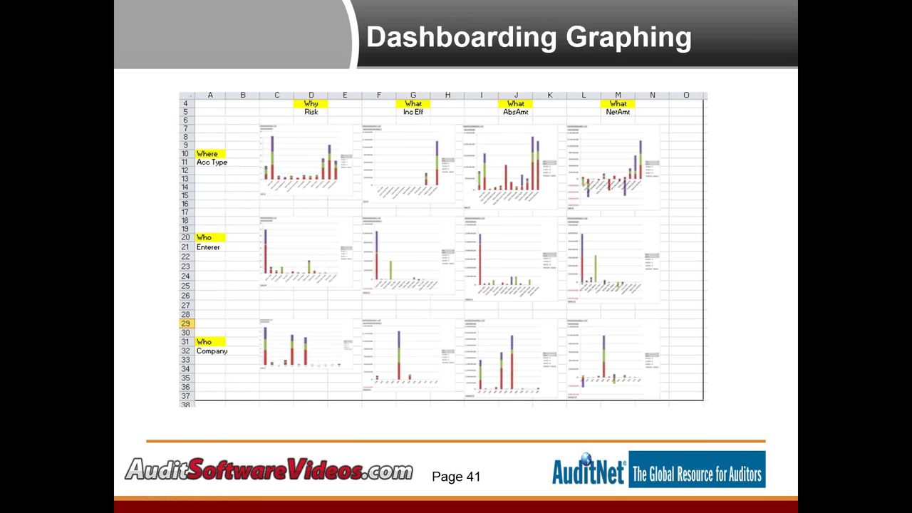
key("Escape")
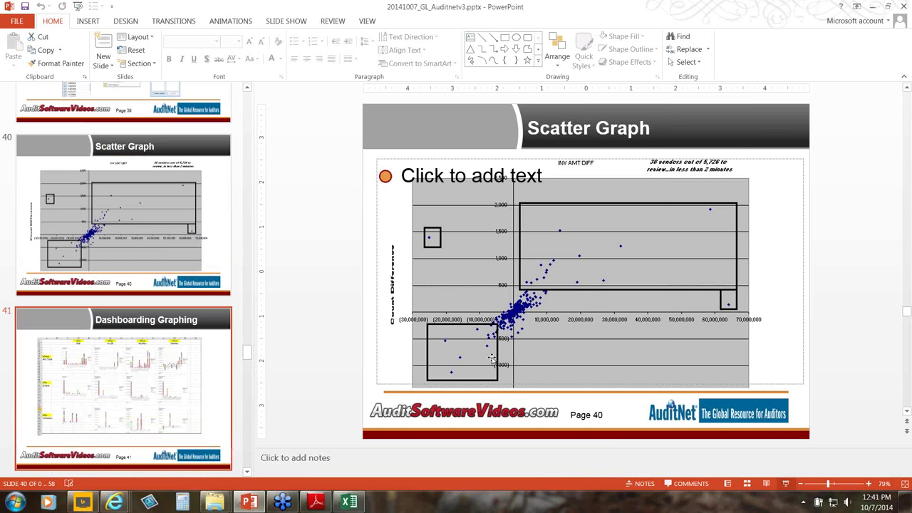
Switch back to Excel and move the scatter chart from Chart1 into the EntererSumCH sheet as an embedded object.
key("alt+Tab")
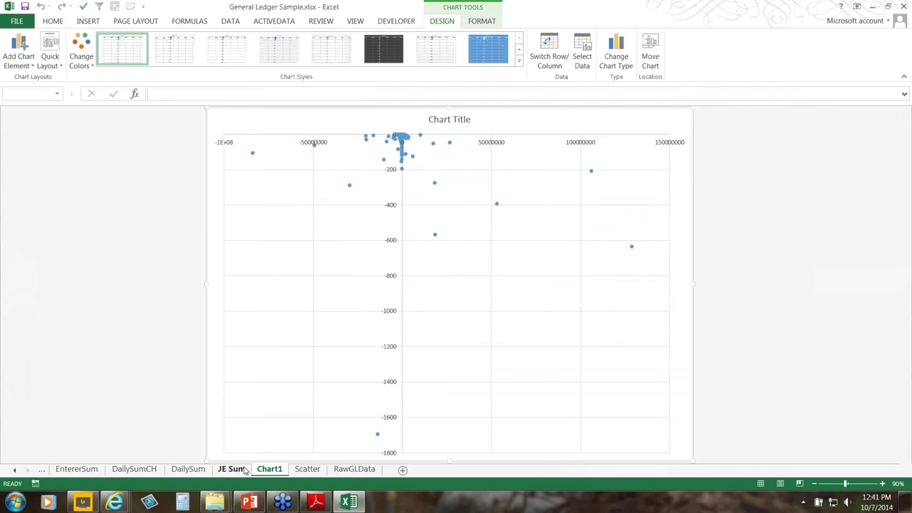
left_click(244, 469)
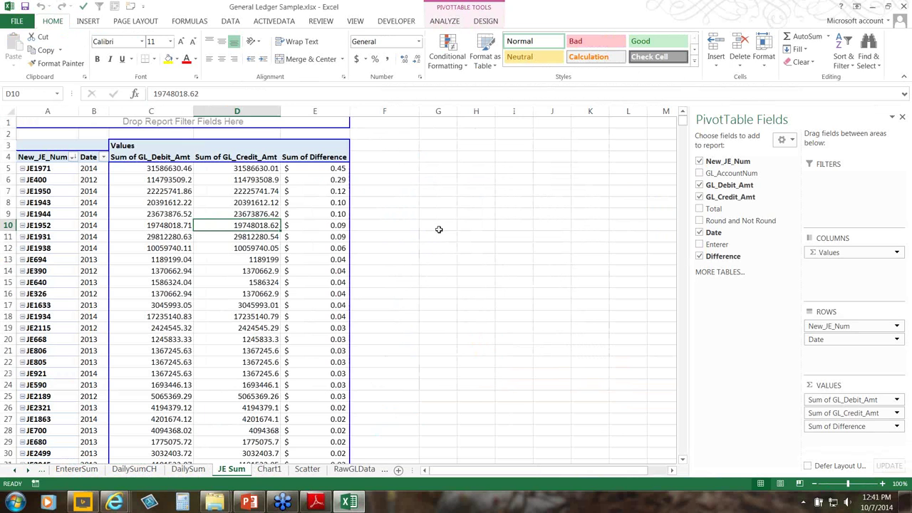
left_click(309, 472)
left_click(270, 470)
right_click(374, 221)
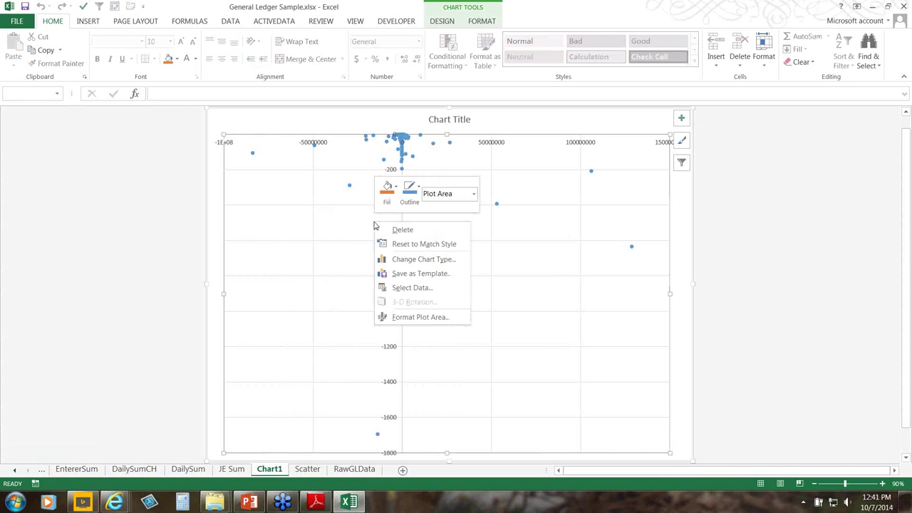
right_click(576, 123)
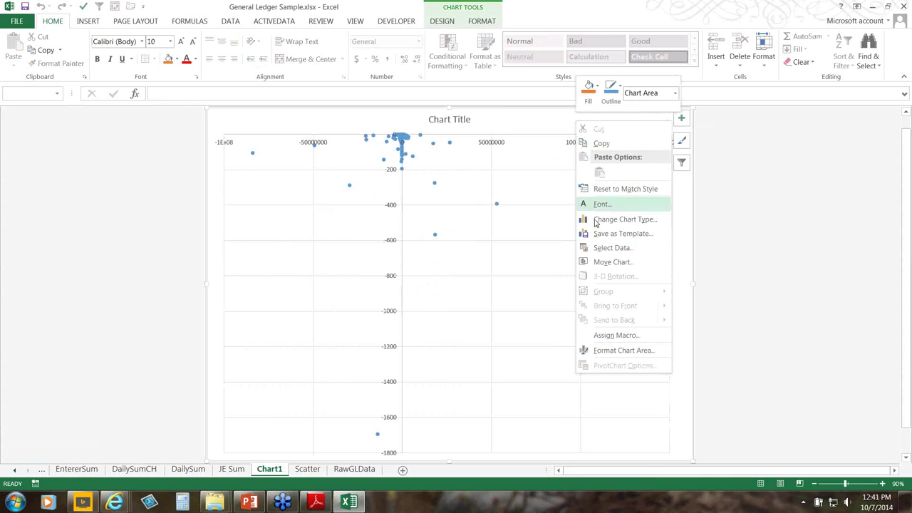
left_click(601, 261)
left_click(537, 275)
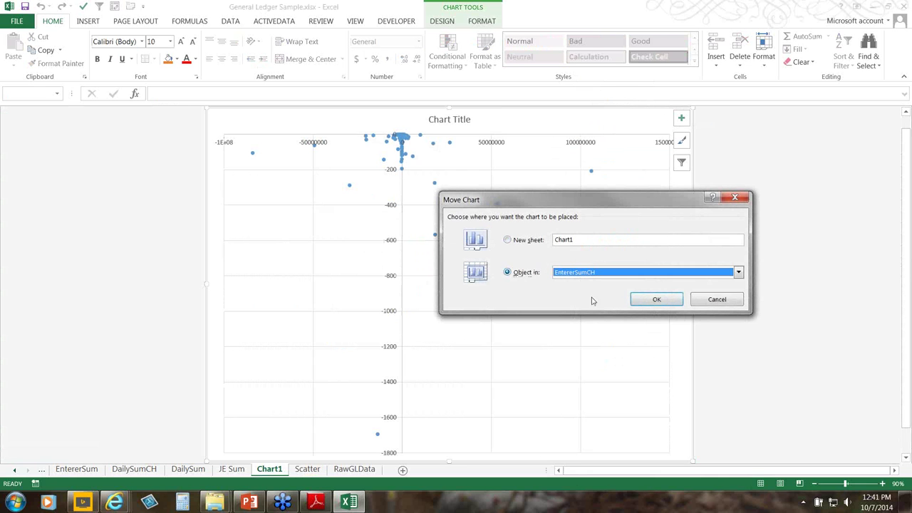
left_click(654, 300)
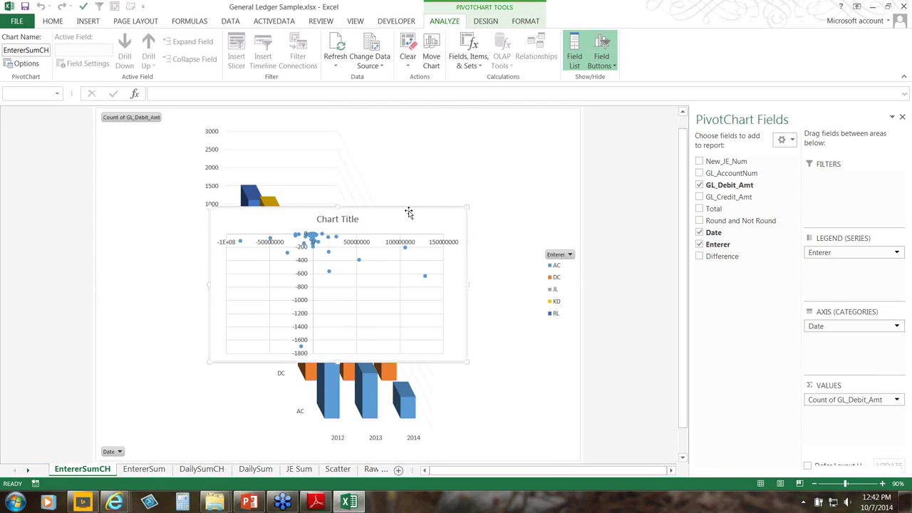
Shrink the embedded scatter chart and position it in the upper-right area of the EntererSumCH chart, above the legend.
left_click_drag(407, 207, 549, 114)
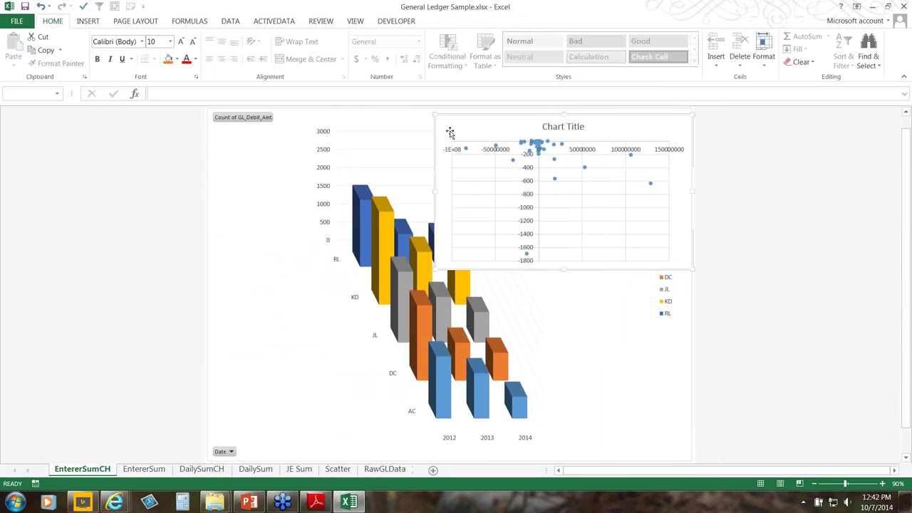
left_click_drag(439, 114, 537, 153)
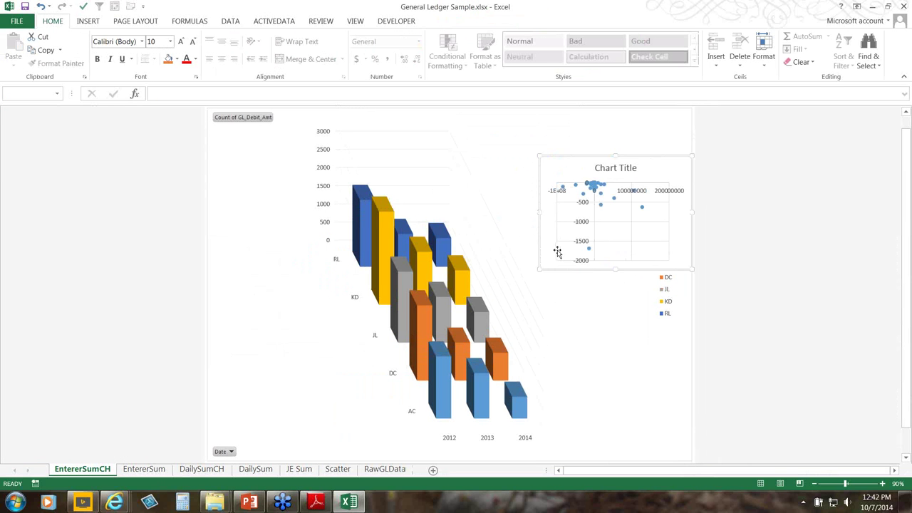
left_click_drag(554, 250, 514, 241)
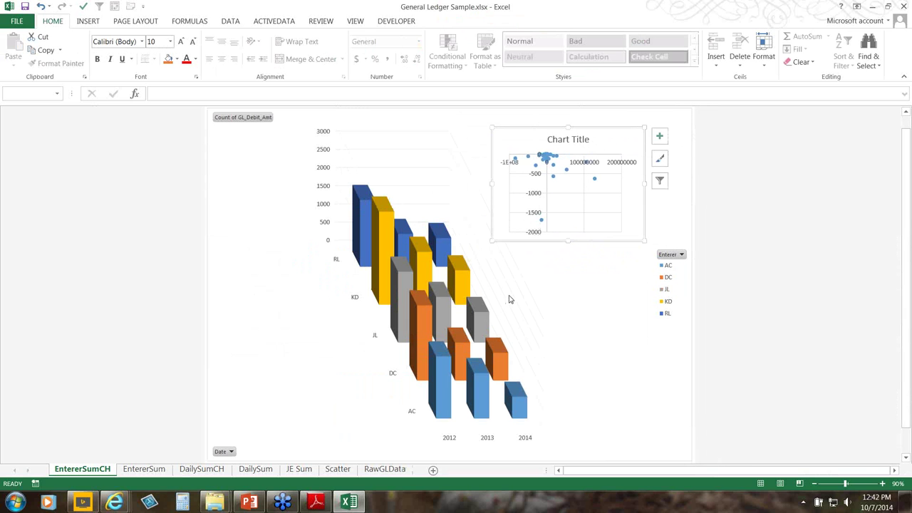
Switch to PowerPoint and present the Dashboarding Graphing slide.
left_click(249, 502)
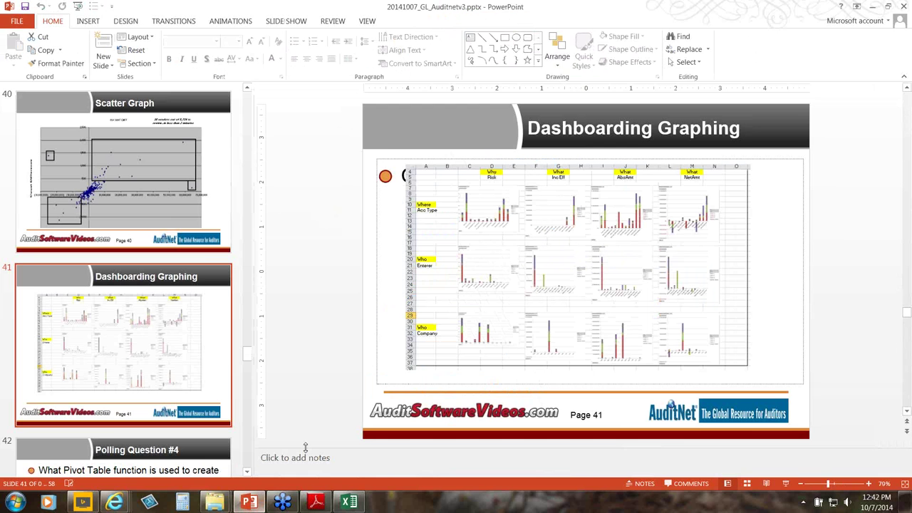
left_click(785, 484)
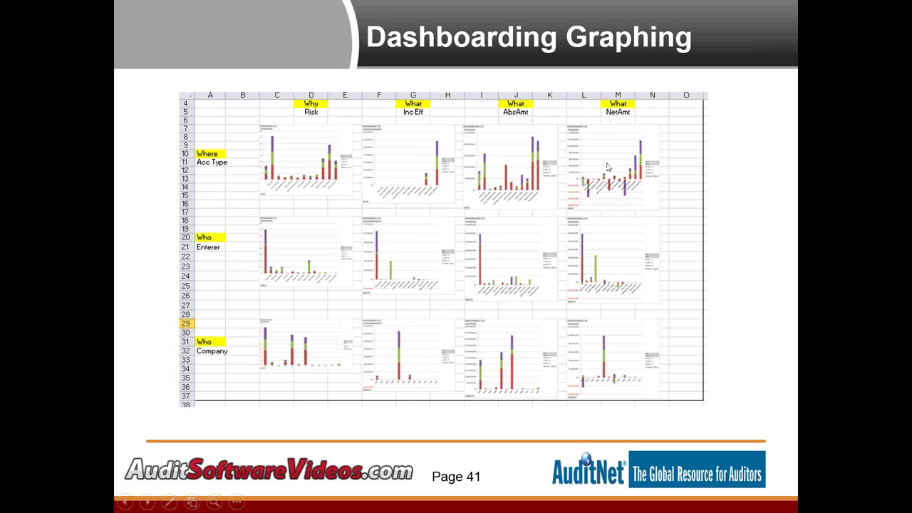
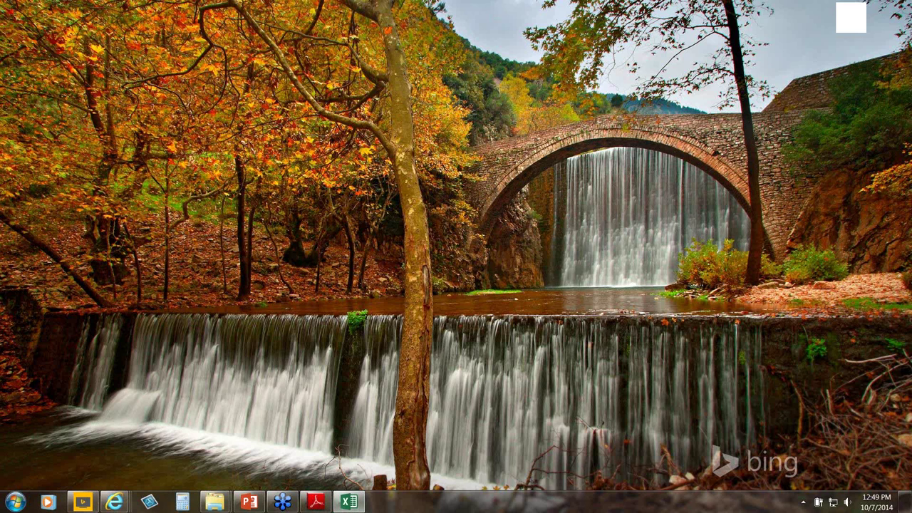
Switch to the Joining the Scores workbook in Excel and review the REP1SCORE and REP2SCORE lookup formulas on the Top Weighted sheet.
left_click(349, 501)
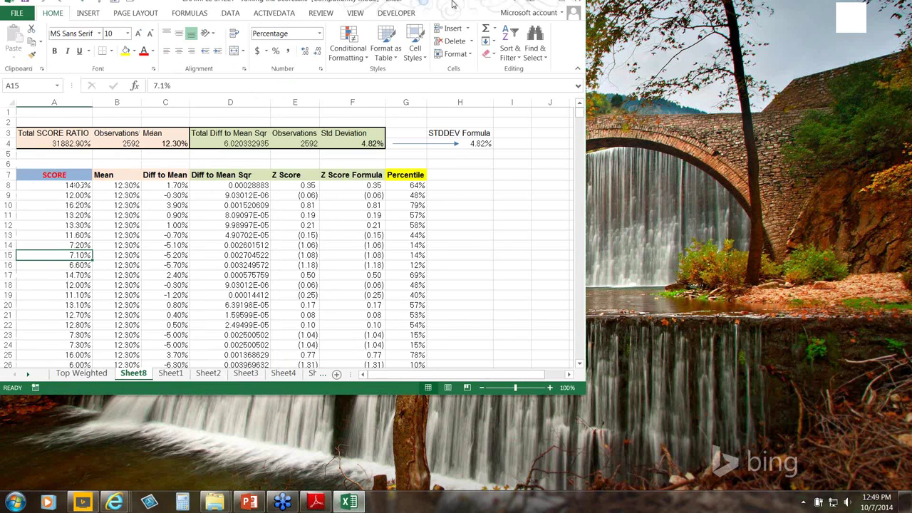
double_click(451, 5)
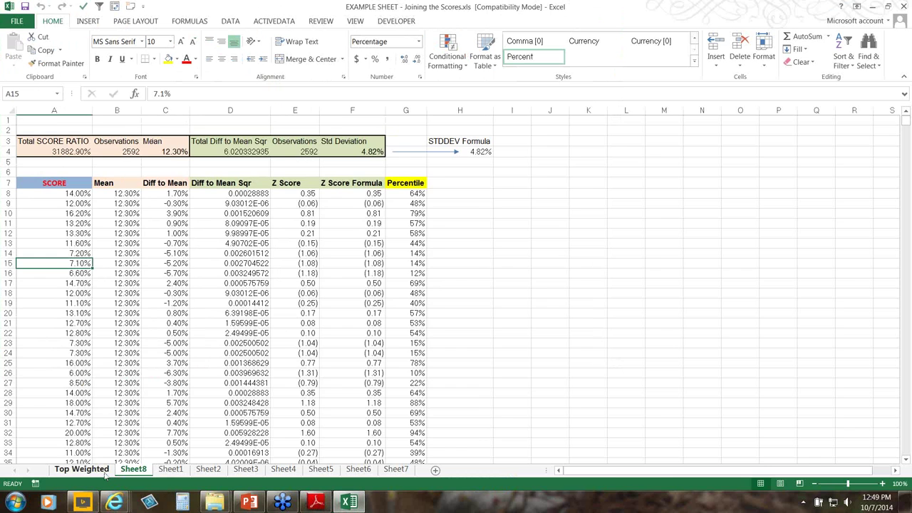
left_click(100, 471)
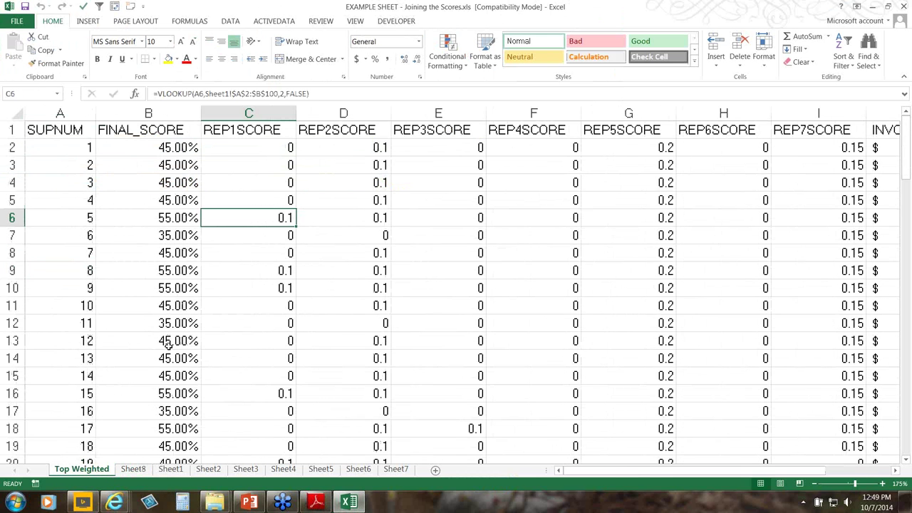
scroll(168, 344, "down", 3)
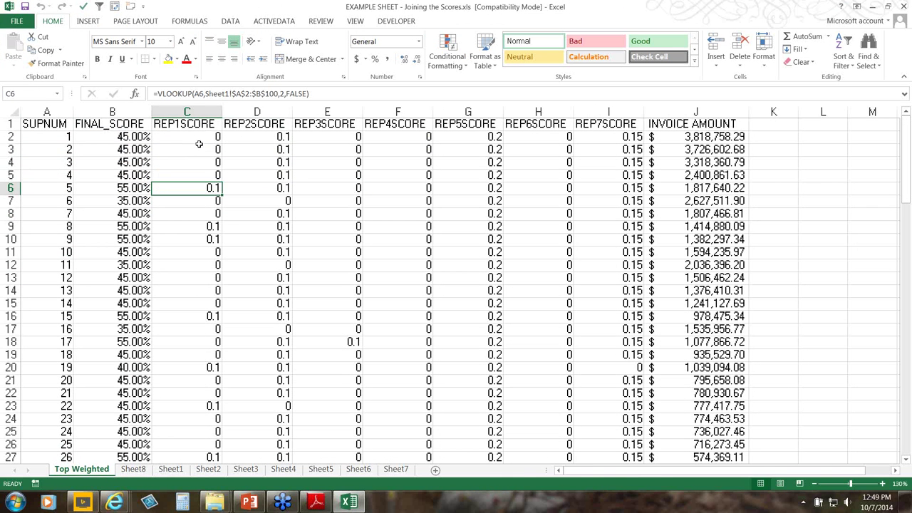
left_click(199, 138)
left_click(268, 141)
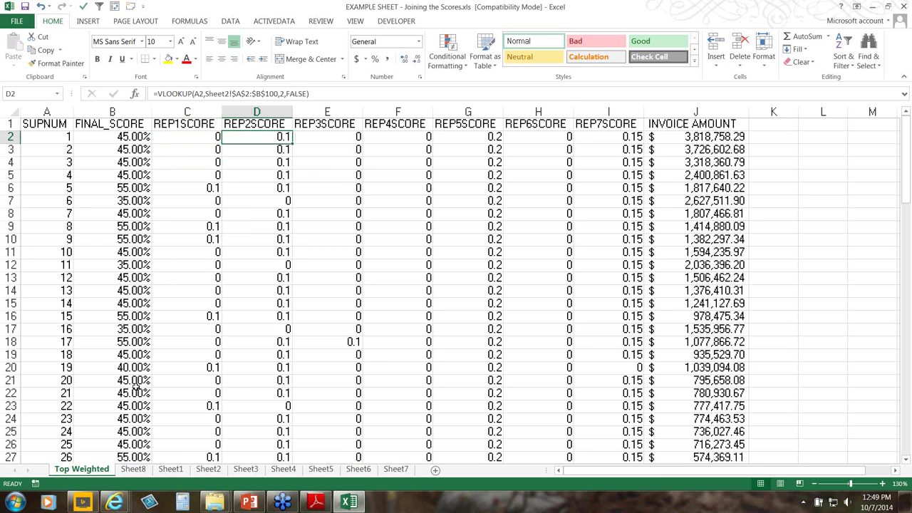
Move Sheet8 to the end of the workbook after Sheet7 and rename it ZScore.
left_click(141, 471)
left_click_drag(290, 484, 434, 473)
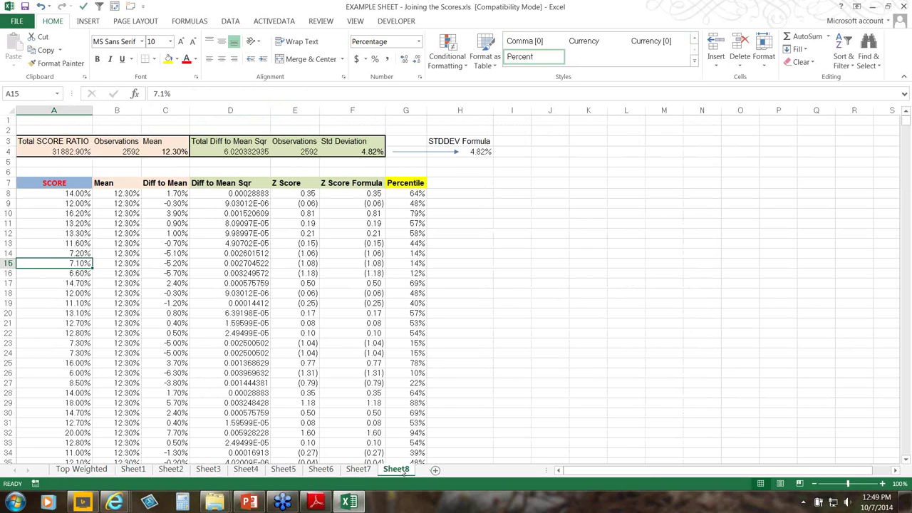
right_click(403, 470)
left_click(431, 345)
type("Z")
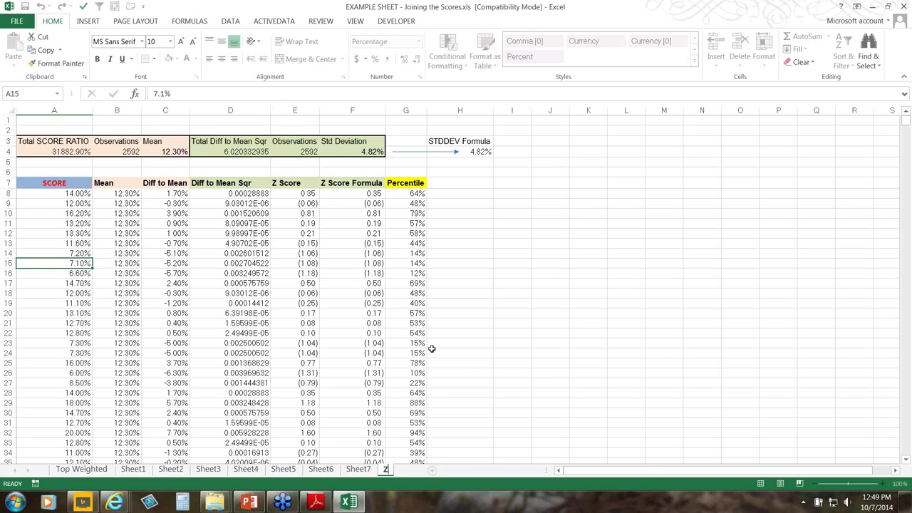
type("Sdore")
key("Return")
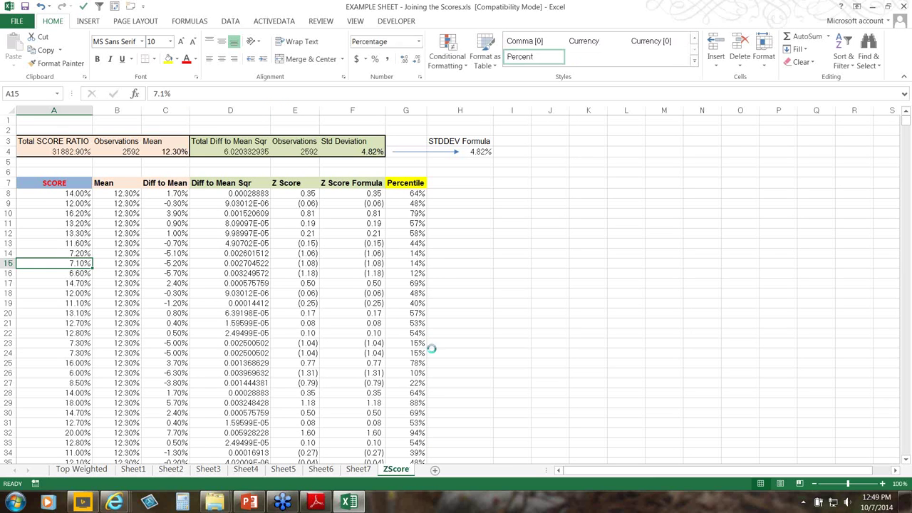
Try to save the example workbook, cancelling at the compatibility check.
key("ctrl+s")
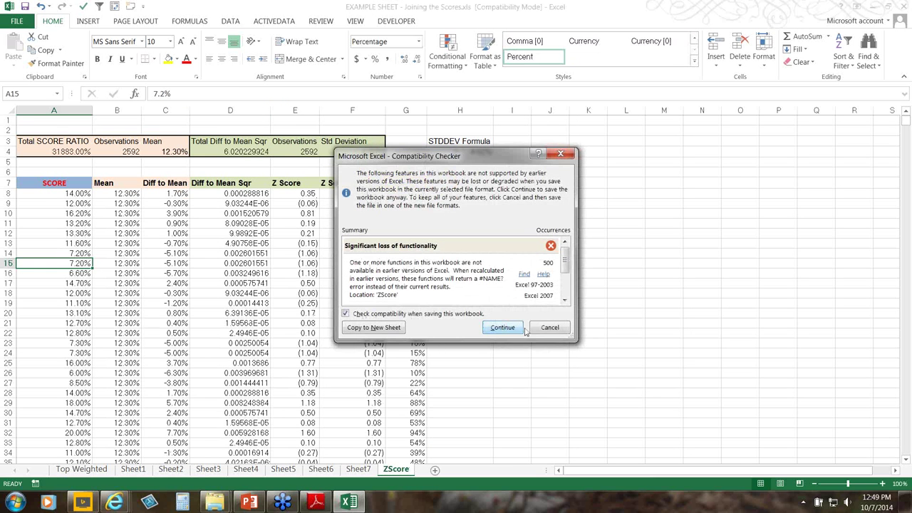
left_click(550, 327)
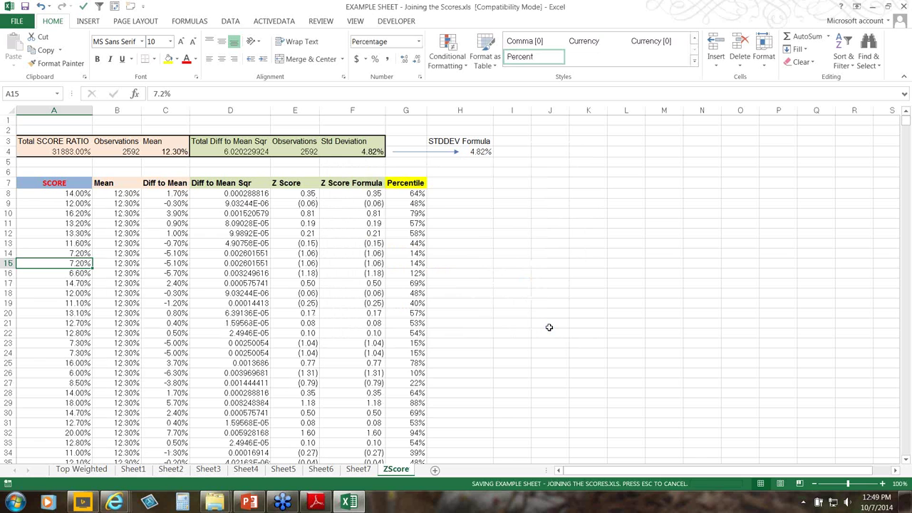
key("ctrl+s")
left_click(549, 327)
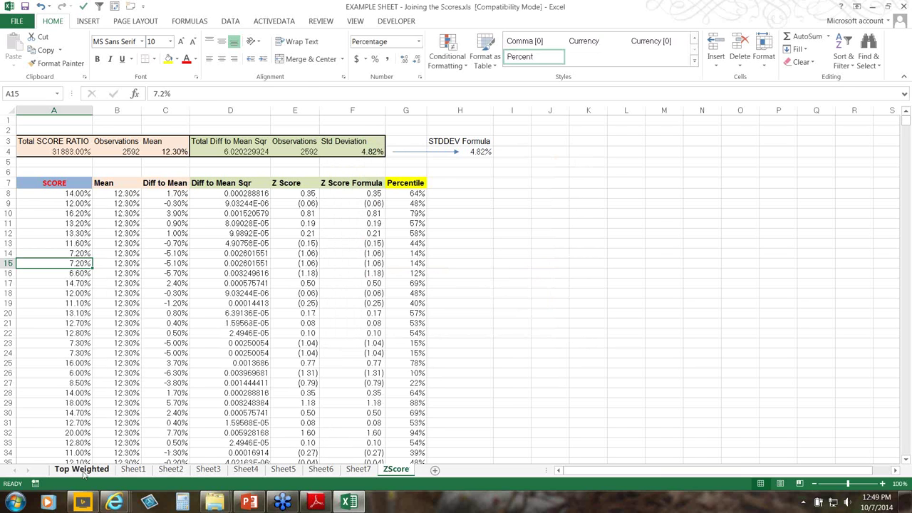
Change the SUPNUM header in cell A1 of the Top Weighted sheet to JE NUM and save the workbook despite the compatibility warning.
left_click(81, 469)
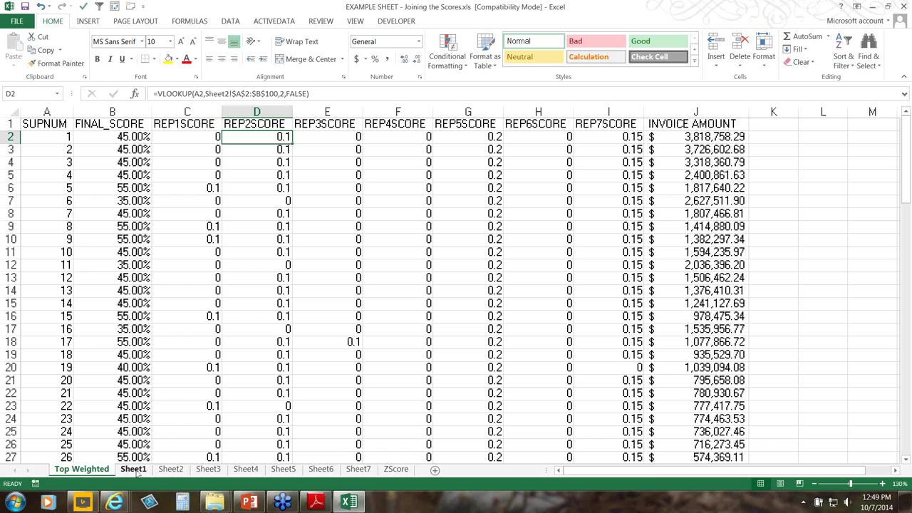
left_click(61, 124)
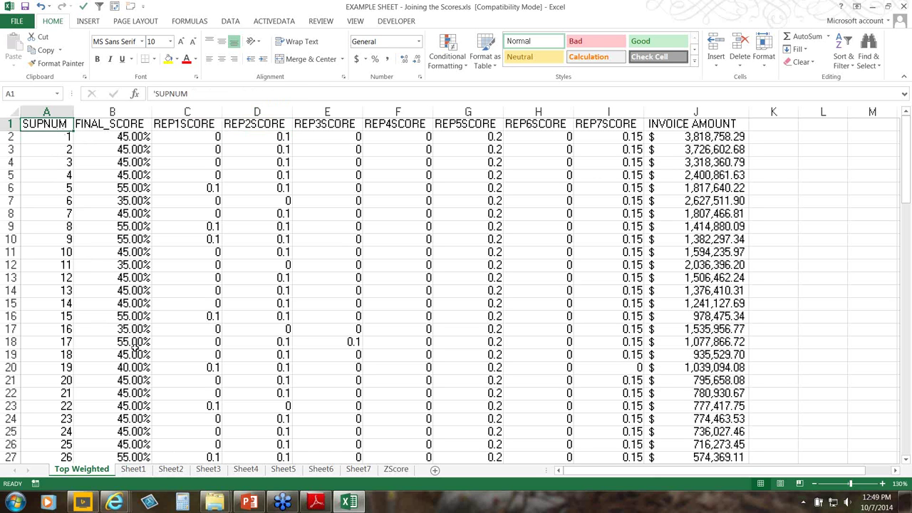
type("JE NUM")
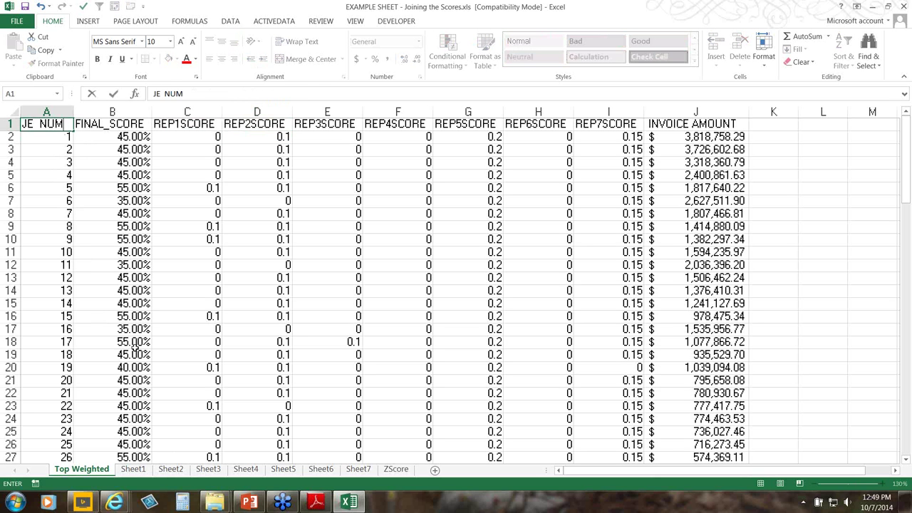
key("Return")
key("ctrl+s")
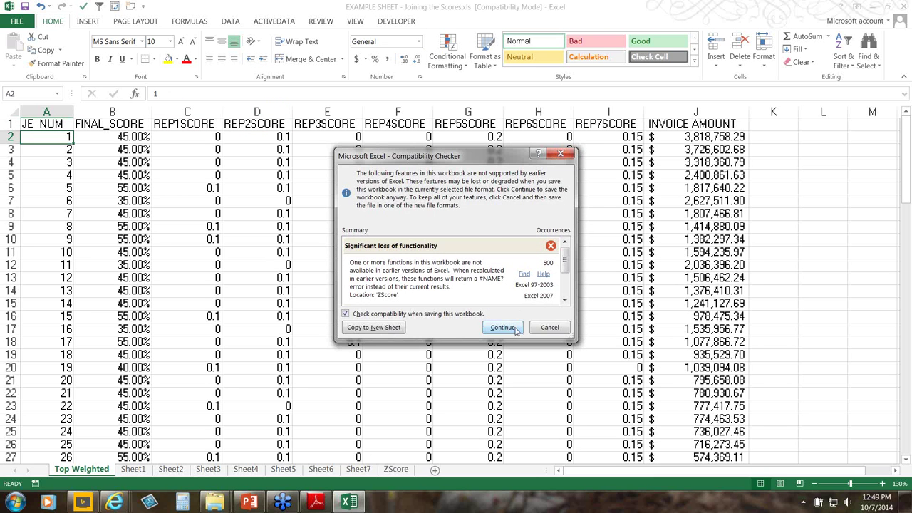
left_click(504, 327)
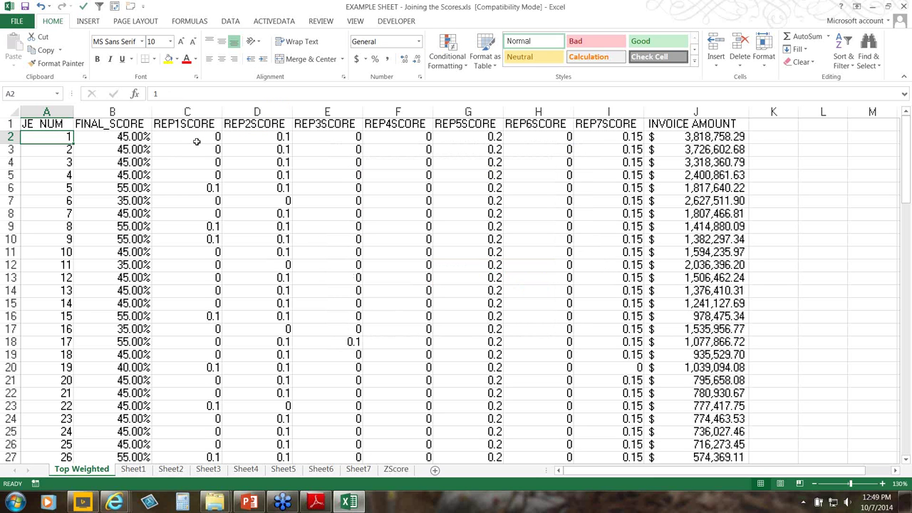
Review the first REP1SCORE and REP2SCORE lookups on Top Weighted and the source numbers and scores on Sheet1.
left_click(196, 141)
left_click(265, 136)
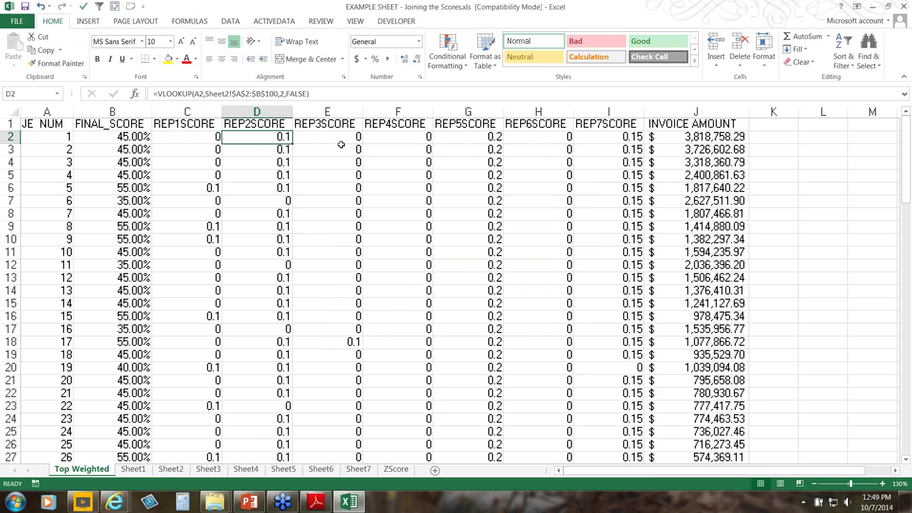
left_click(135, 470)
left_click(138, 198)
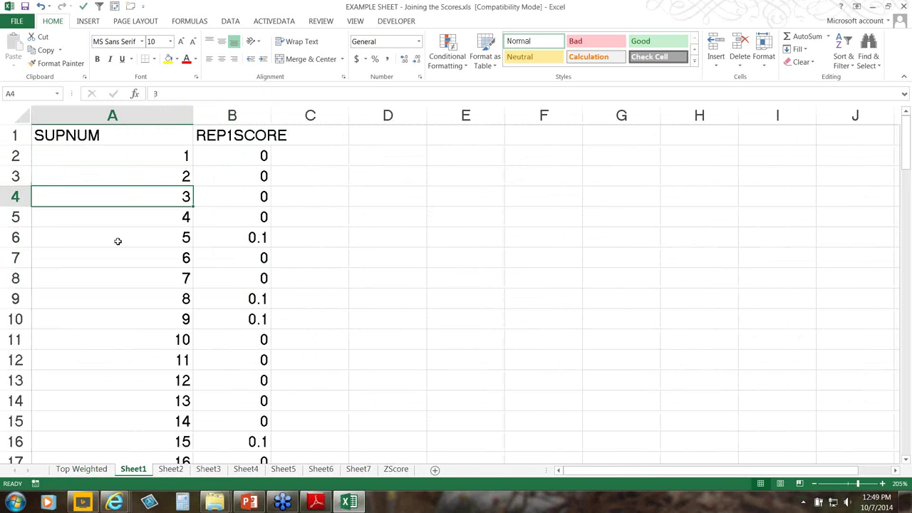
left_click(144, 157)
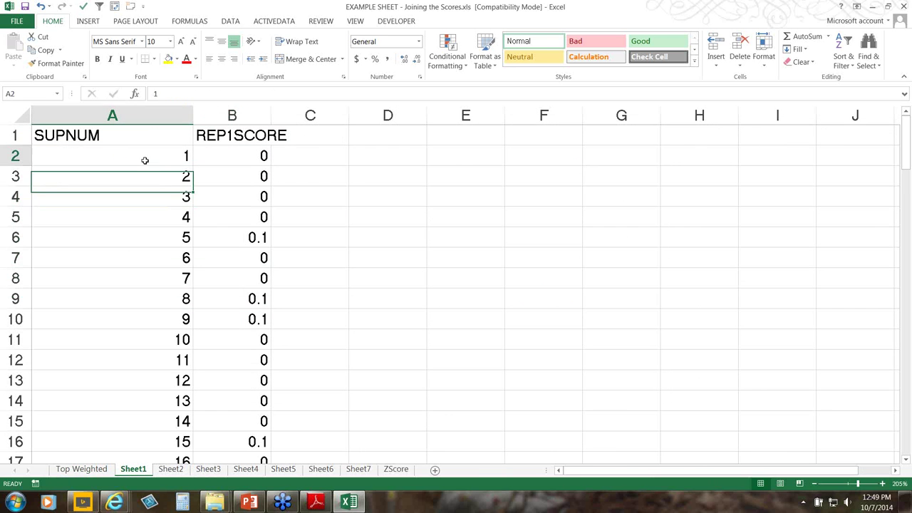
left_click(247, 167)
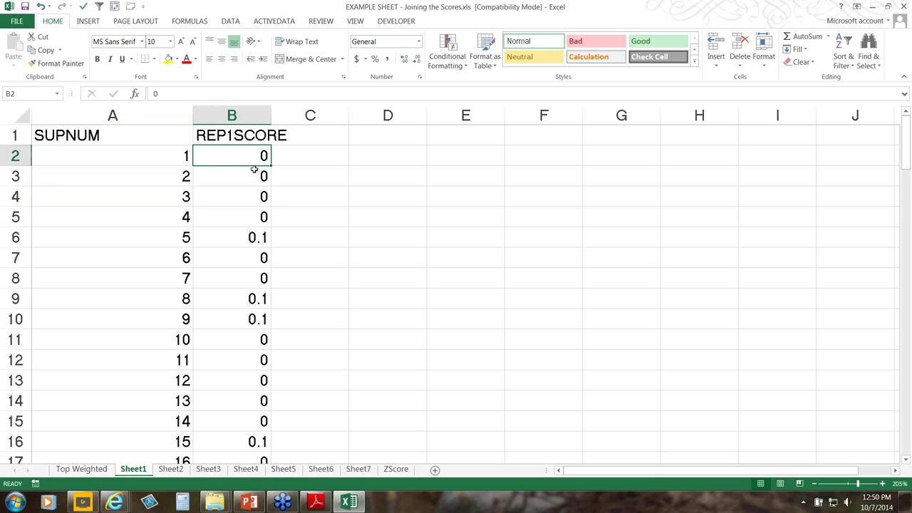
Examine the row 3 VLOOKUP formulas for REP5SCORE, REP7SCORE and REP2SCORE on the Top Weighted sheet.
left_click(92, 472)
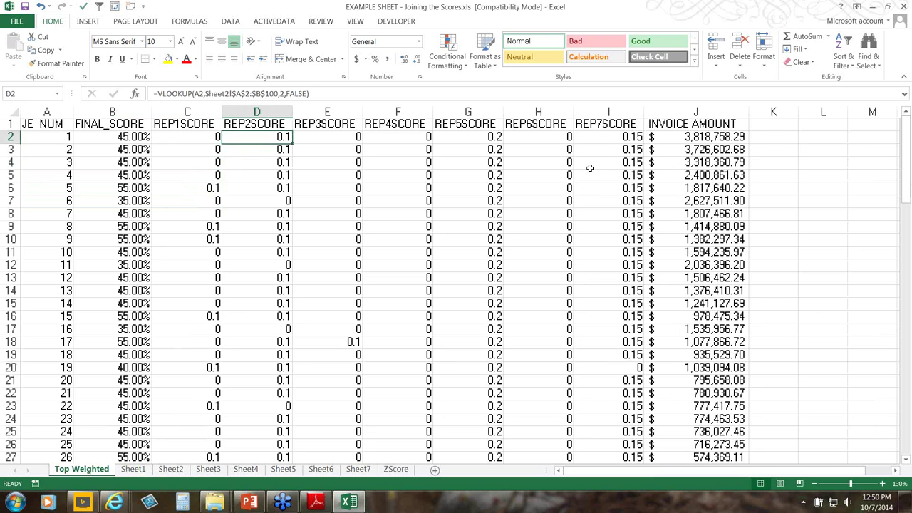
left_click(497, 151)
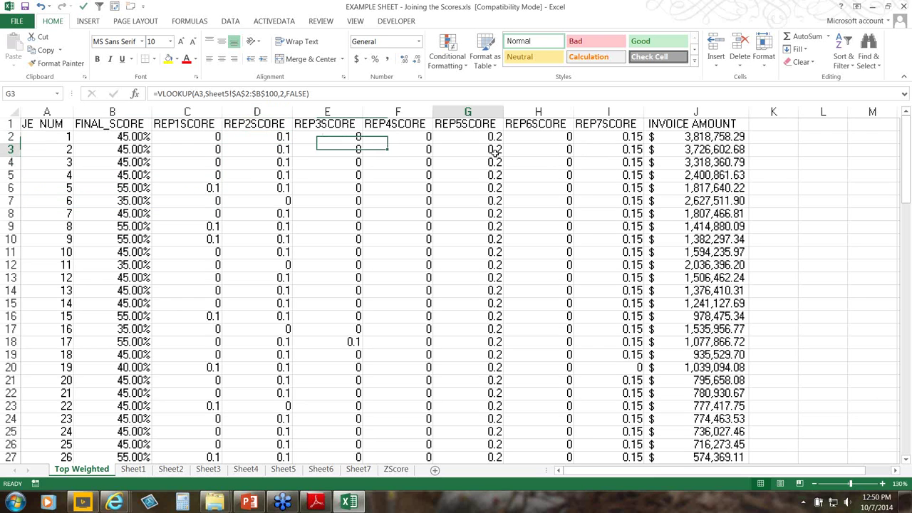
left_click(634, 153)
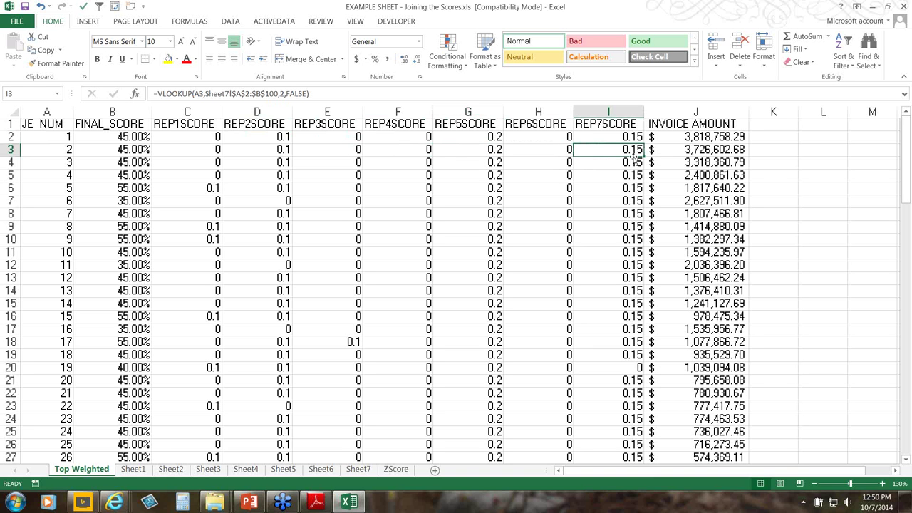
left_click(282, 150)
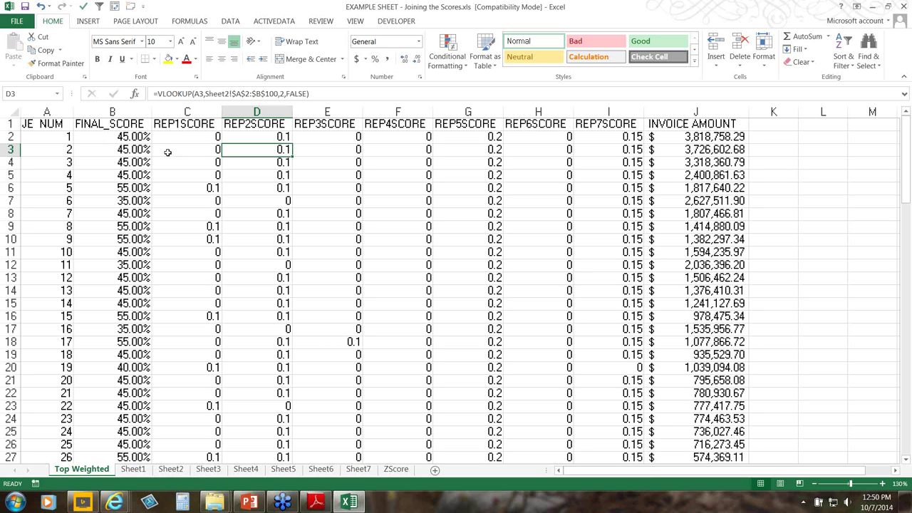
double_click(254, 150)
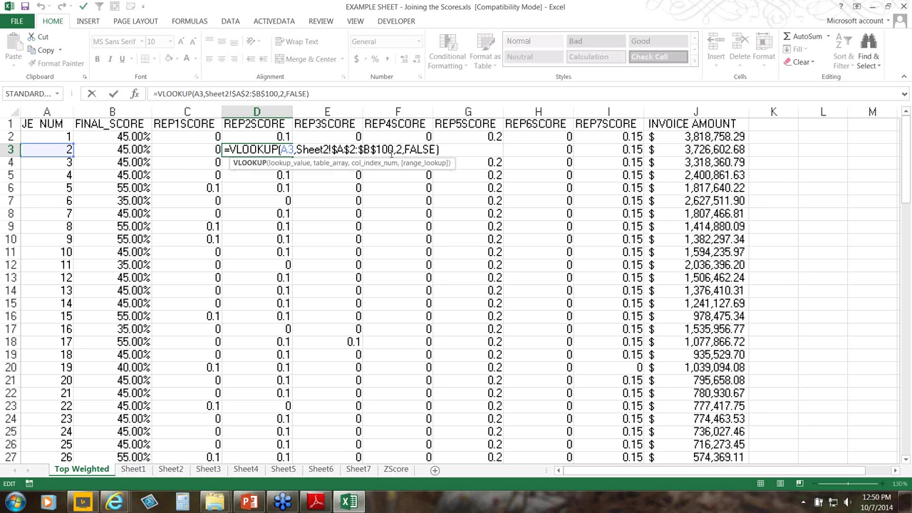
key("ctrl+Return")
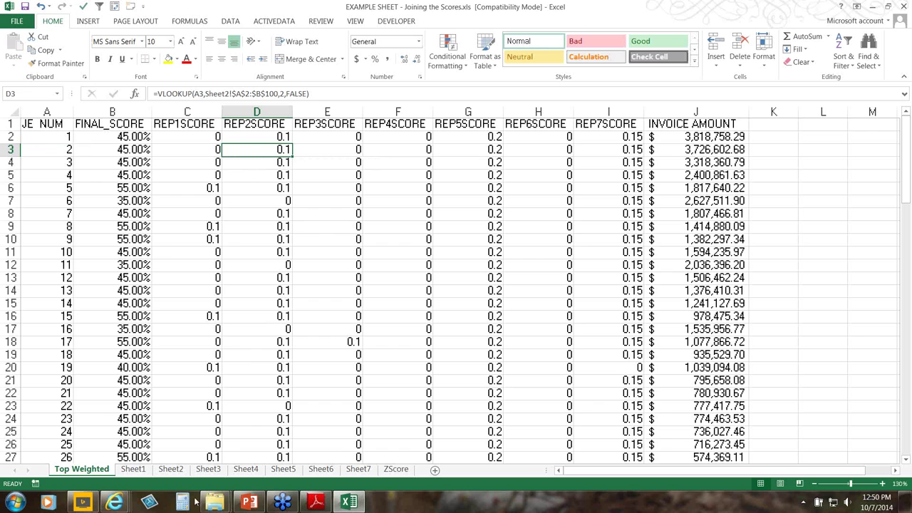
Check the Sheet2 and Sheet3 score sources against the REP3SCORE lookup, and review the FINAL_SCORE formula on Top Weighted.
left_click(171, 469)
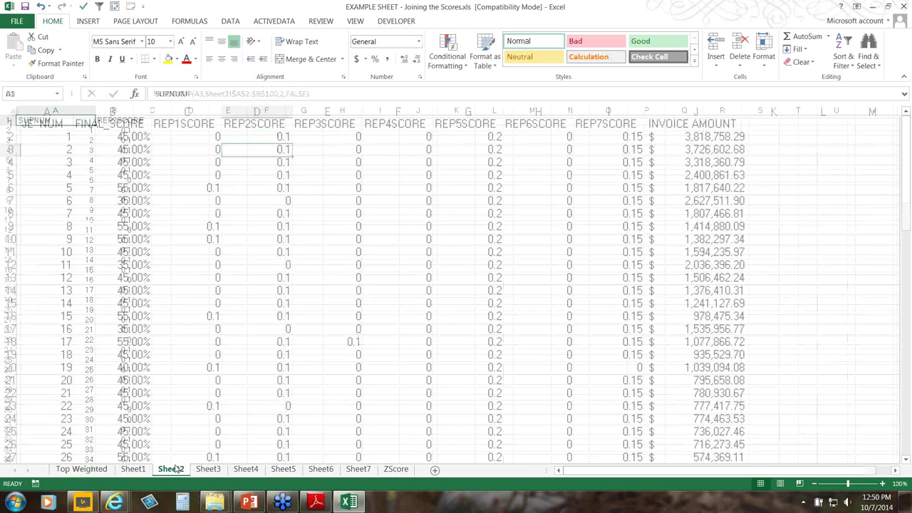
left_click(97, 473)
left_click(359, 180)
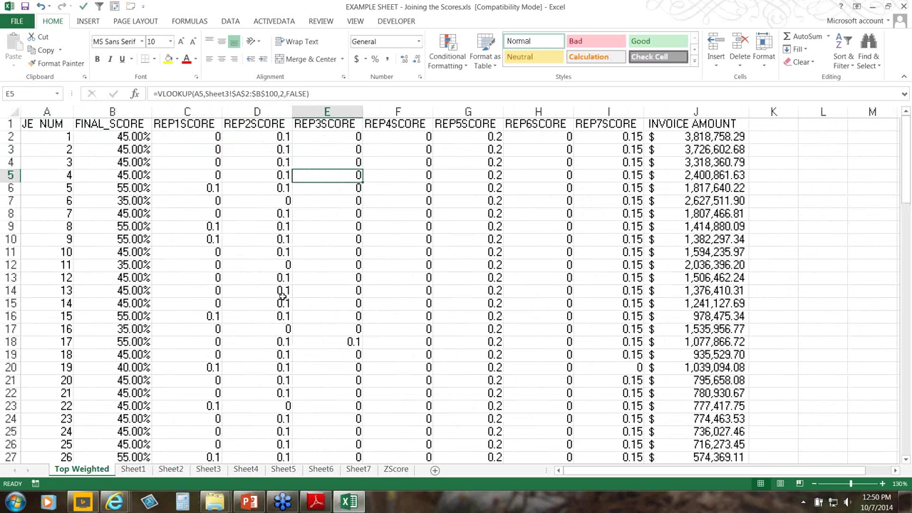
left_click(209, 470)
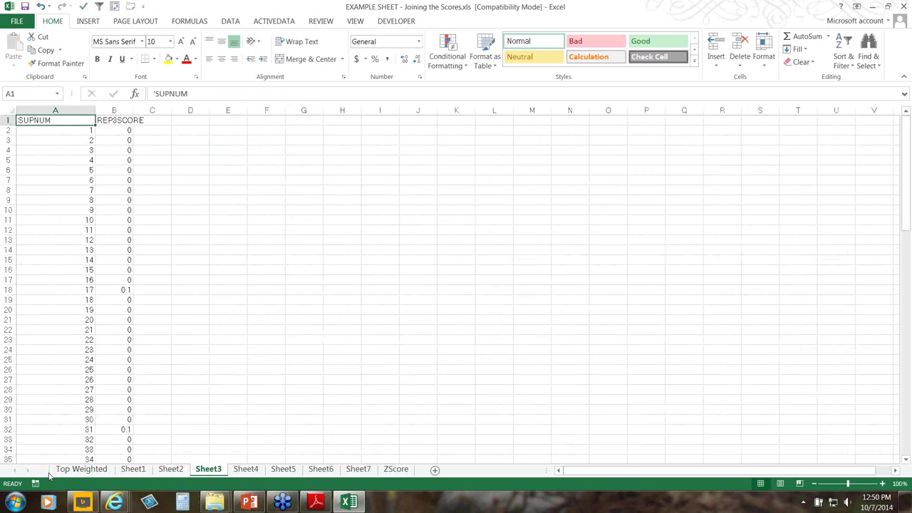
left_click(78, 470)
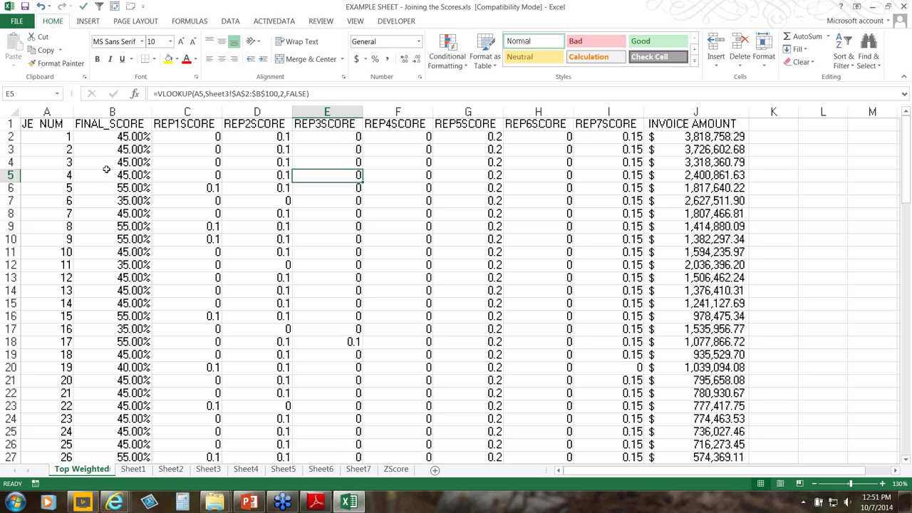
left_click(121, 141)
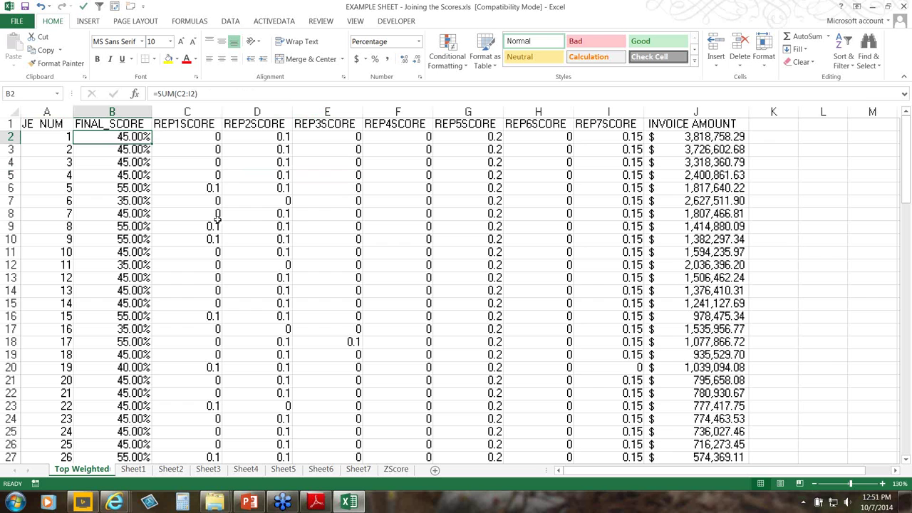
View the ZScore sheet and examine the Score, Mean and Diff to Mean cells in row 8.
left_click(396, 469)
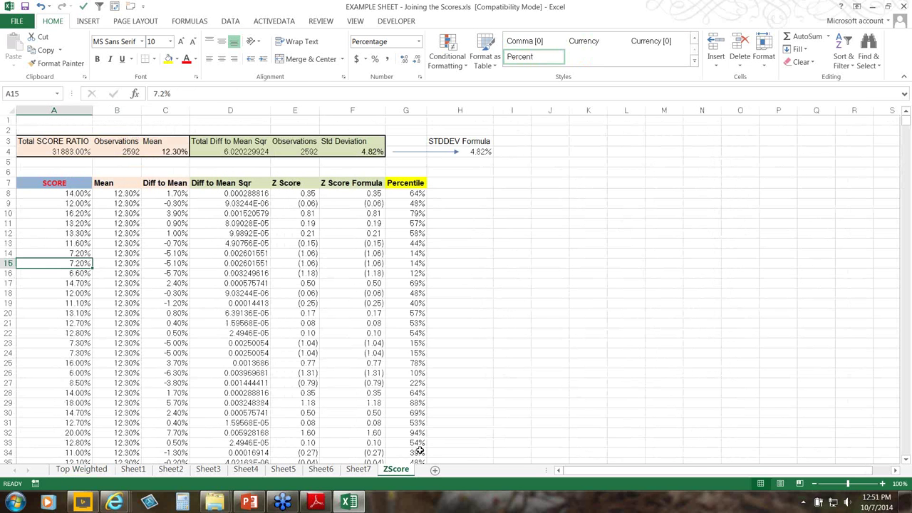
scroll(422, 433, "up", 1)
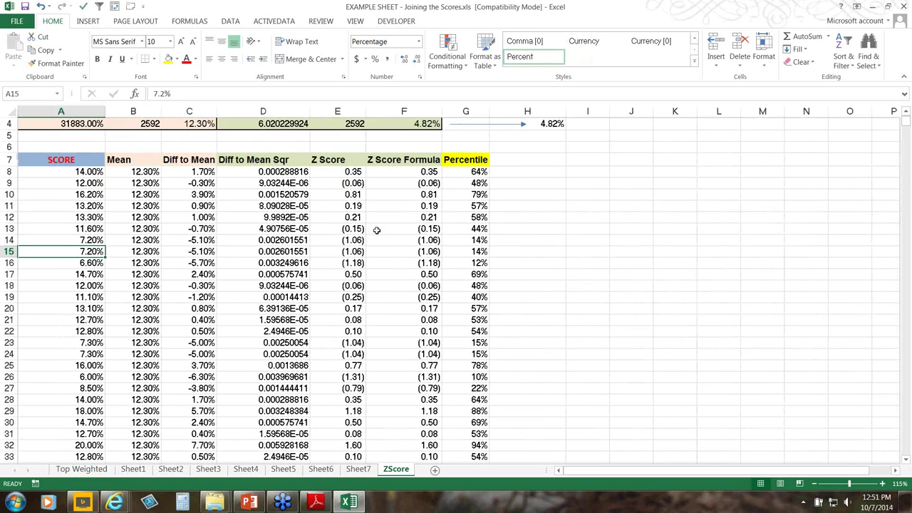
left_click(92, 172)
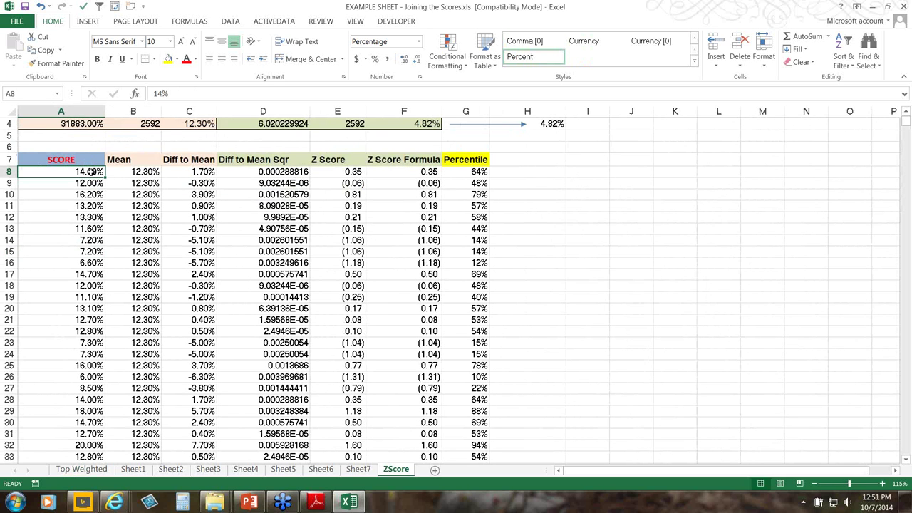
scroll(112, 167, "up", 1)
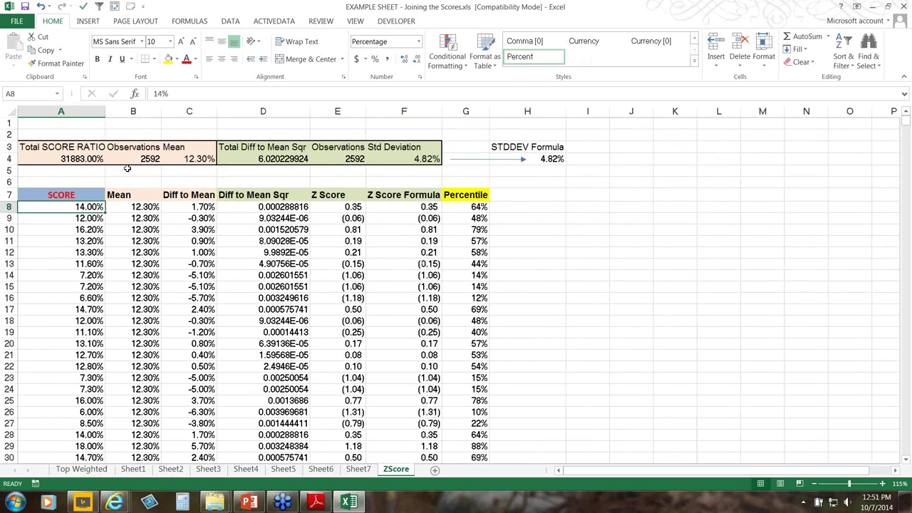
left_click(145, 208)
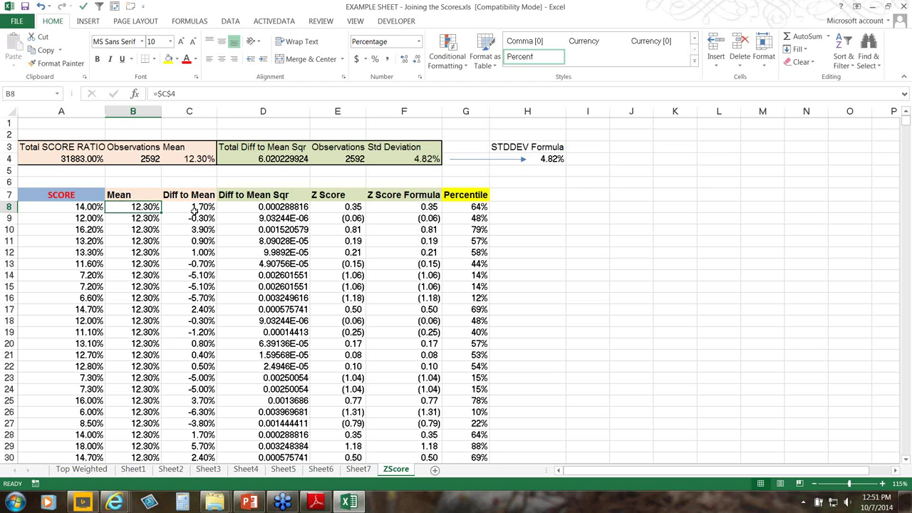
left_click(198, 208)
left_click(89, 208)
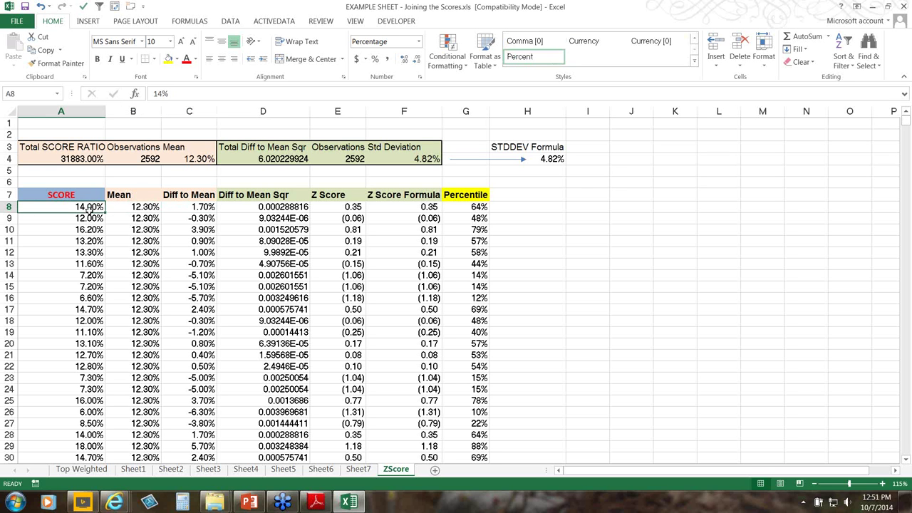
Trace the row 8 Mean reference to the summary formulas for Total SCORE RATIO, Observations and Mean in row 4.
left_click(137, 207)
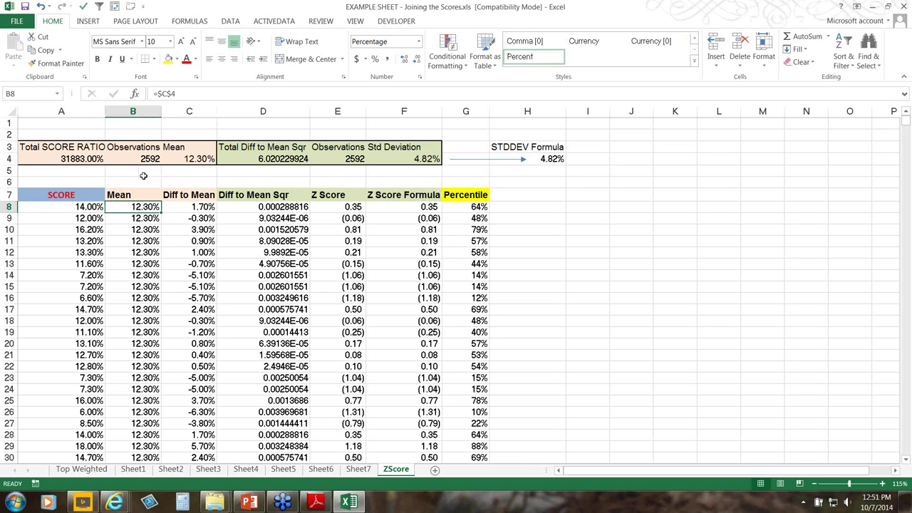
left_click(199, 158)
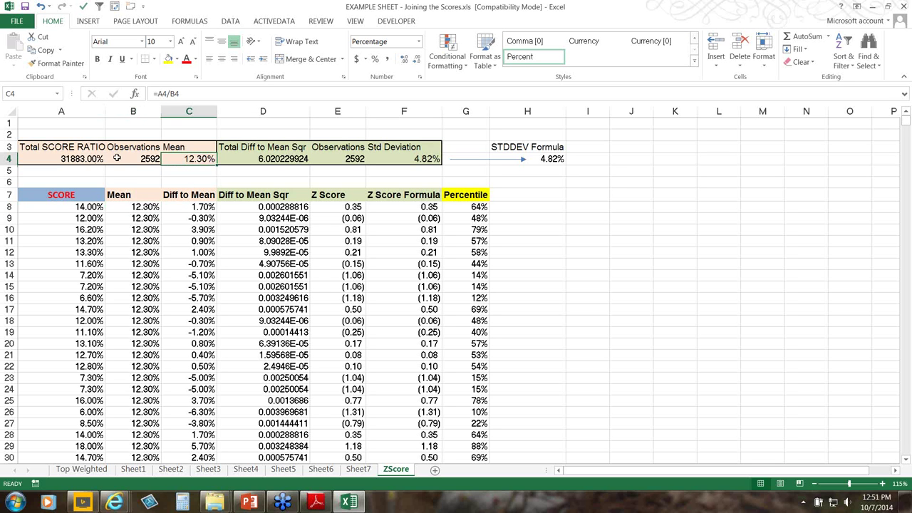
left_click(87, 158)
left_click(129, 159)
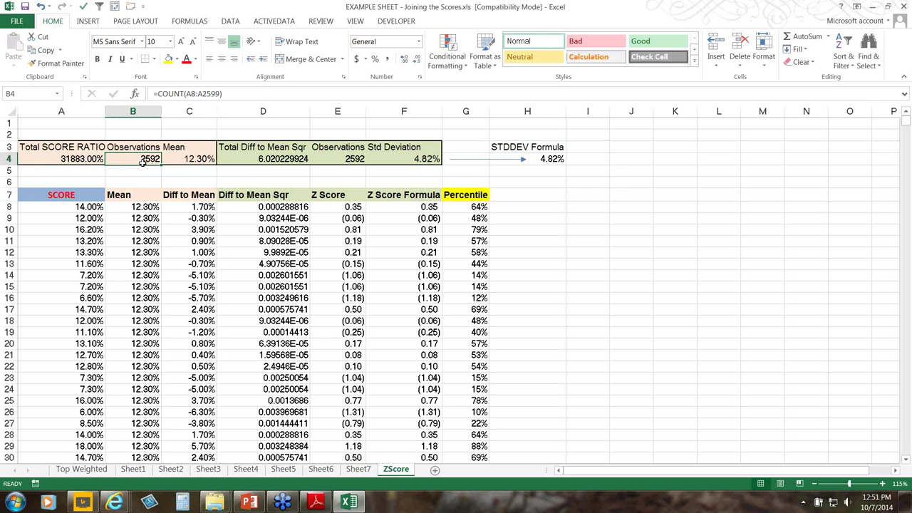
left_click(173, 161)
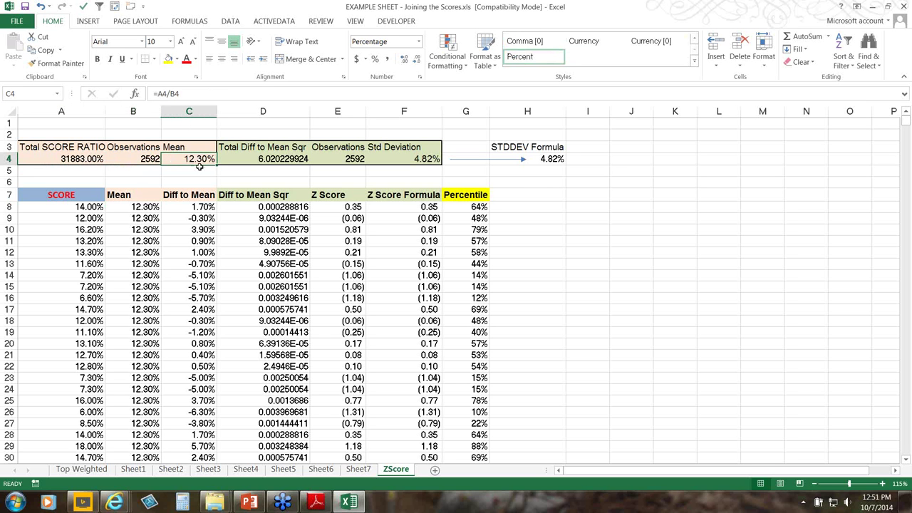
left_click(142, 208)
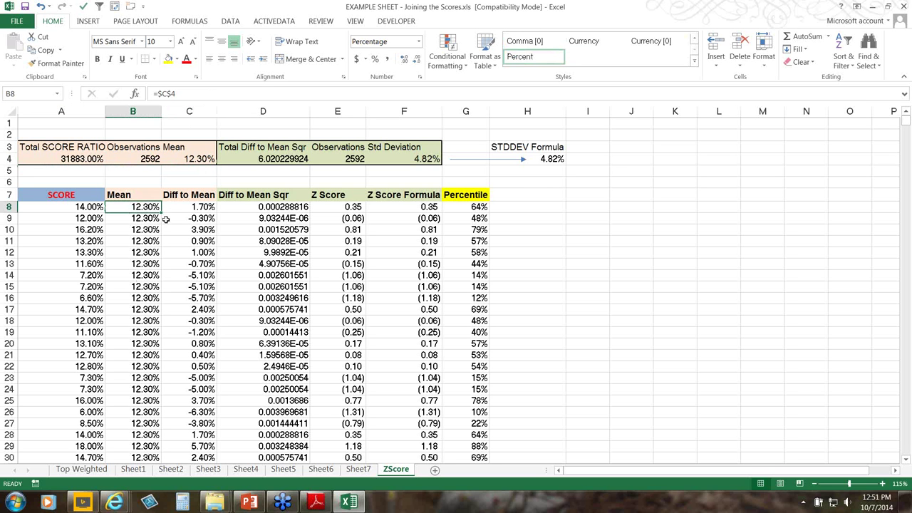
Review the row 8 formulas for Diff to Mean, Diff to Mean Sqr, Z Score and Percentile.
left_click(190, 206)
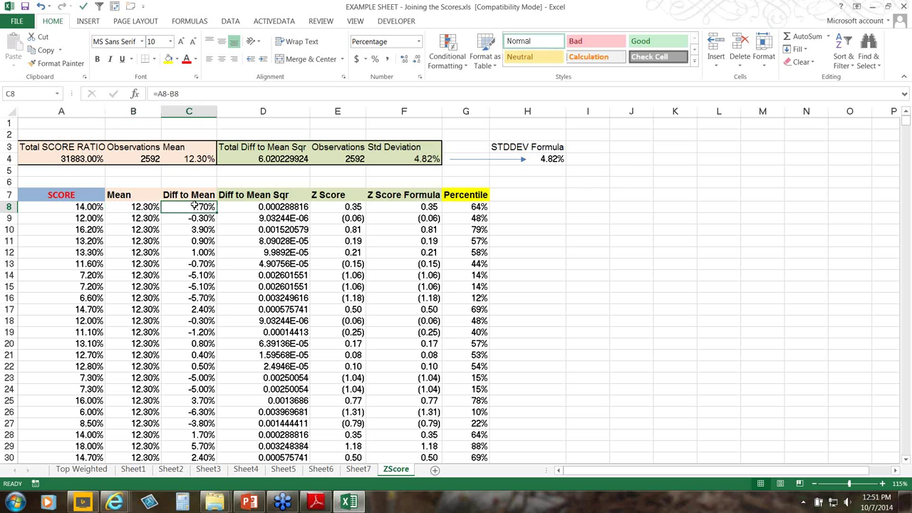
left_click(261, 206)
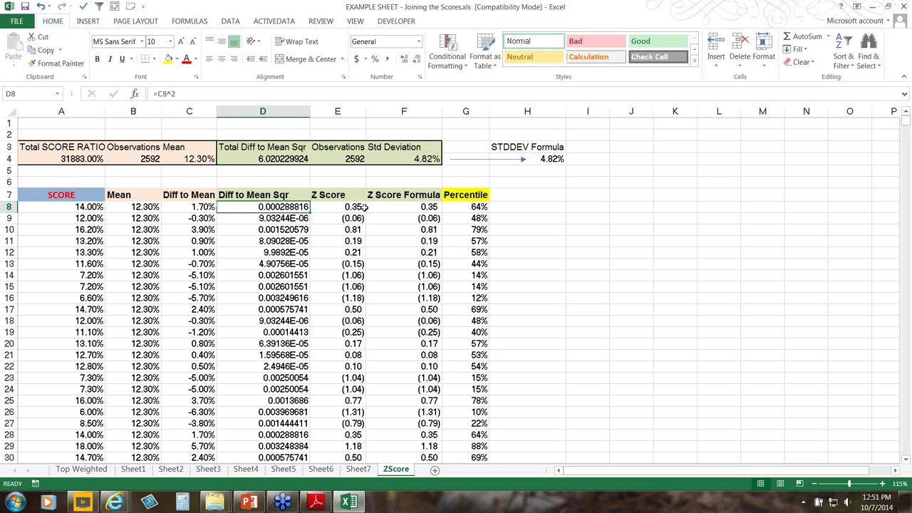
left_click(354, 206)
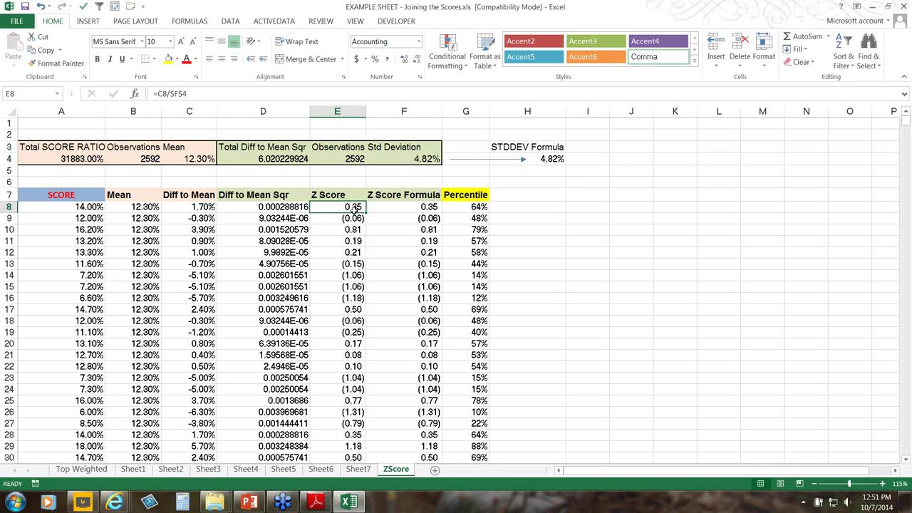
left_click(469, 207)
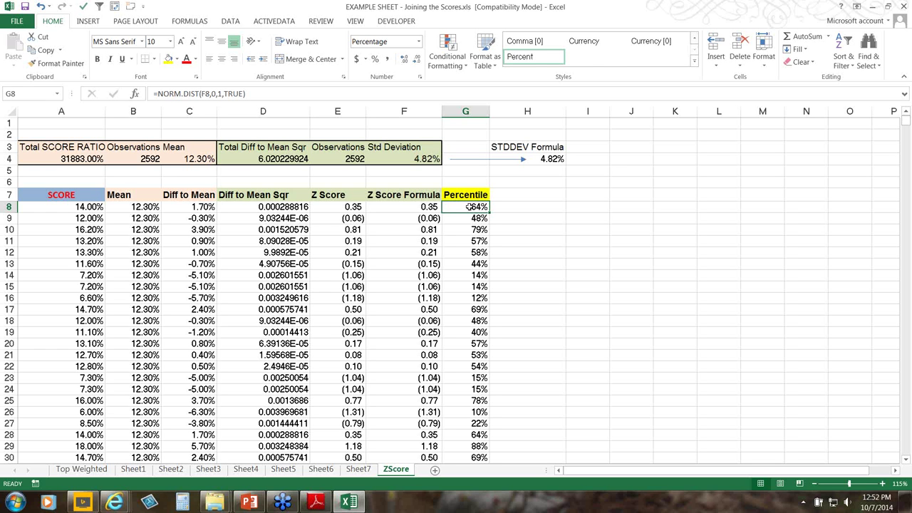
Compare the manual Z Score formula in row 8 with the STANDARDIZE formula beside it, including its score, mean and standard deviation references.
left_click(342, 208)
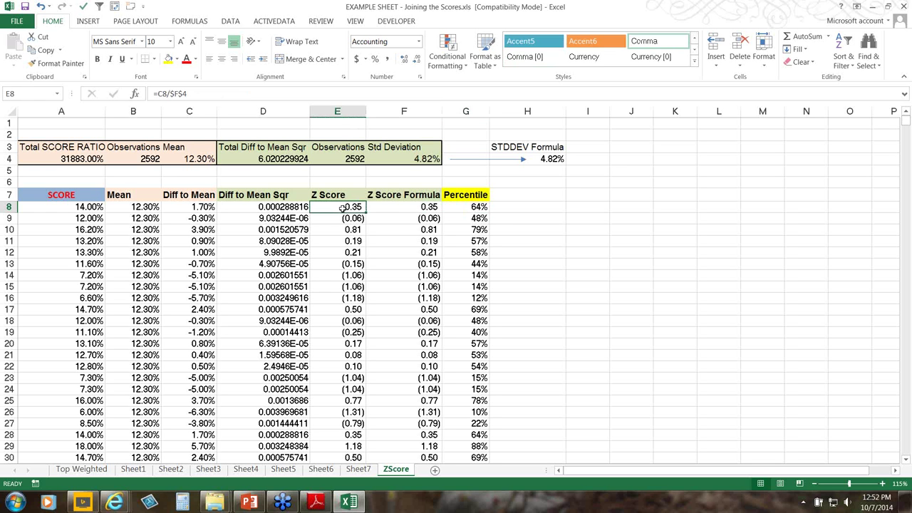
left_click(403, 208)
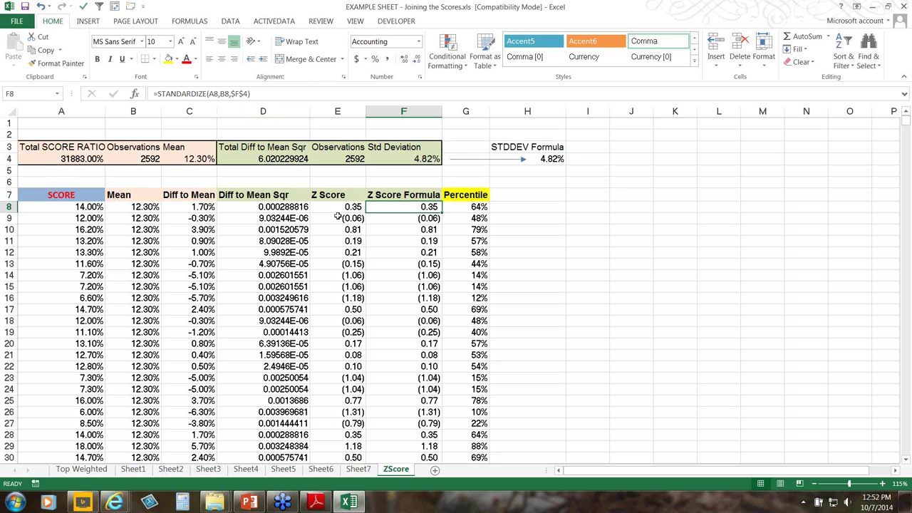
left_click_drag(332, 112, 142, 112)
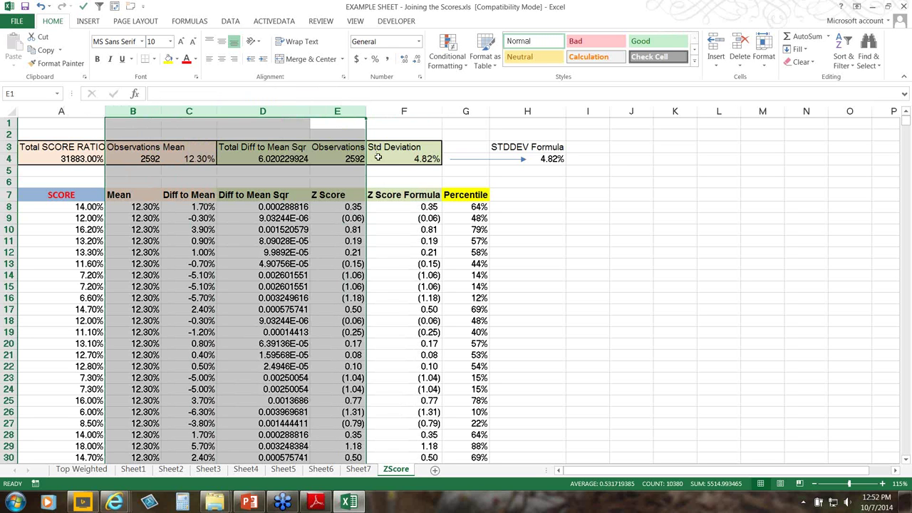
left_click(395, 173)
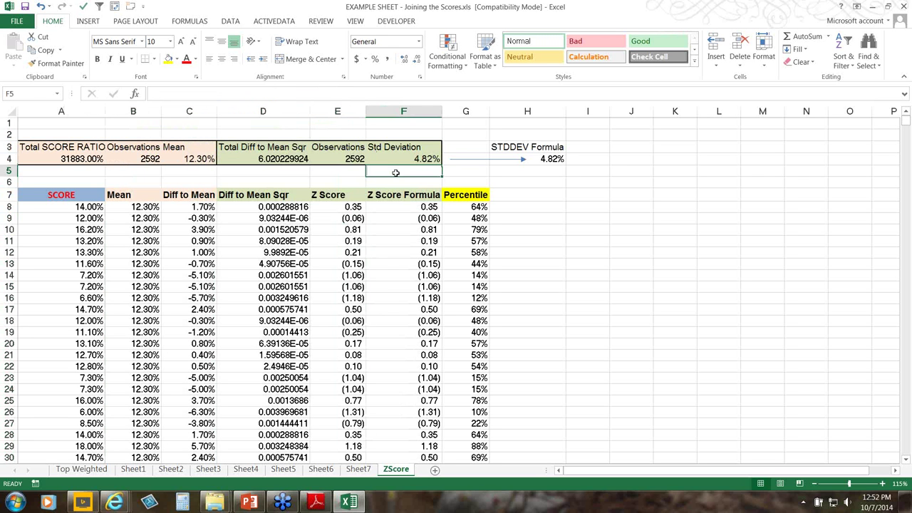
left_click(401, 208)
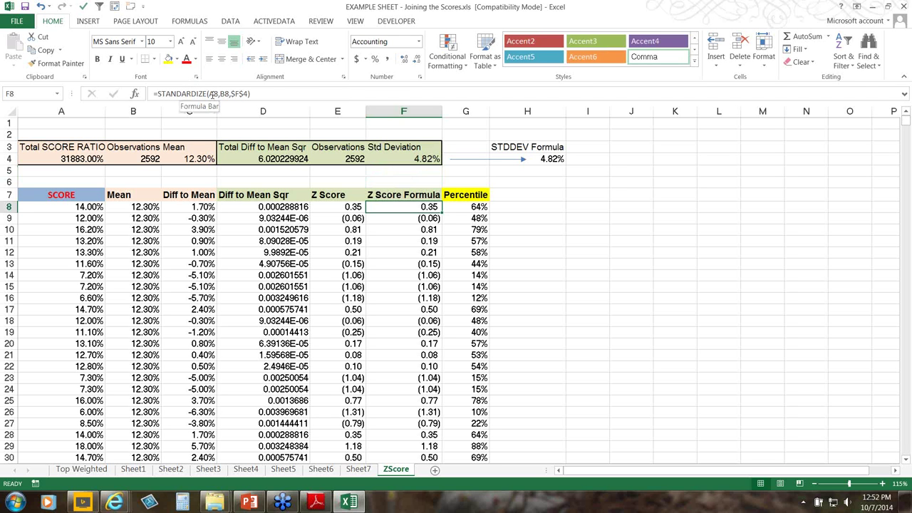
double_click(428, 207)
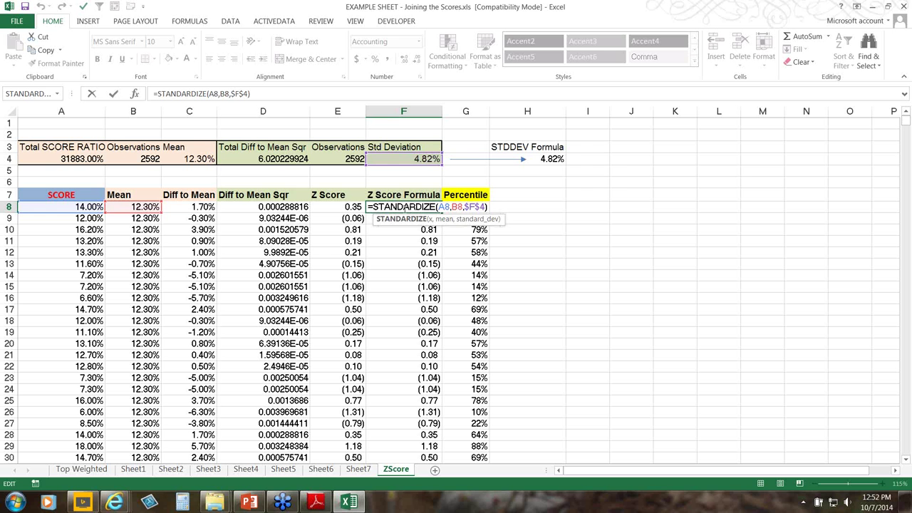
key("ctrl+Return")
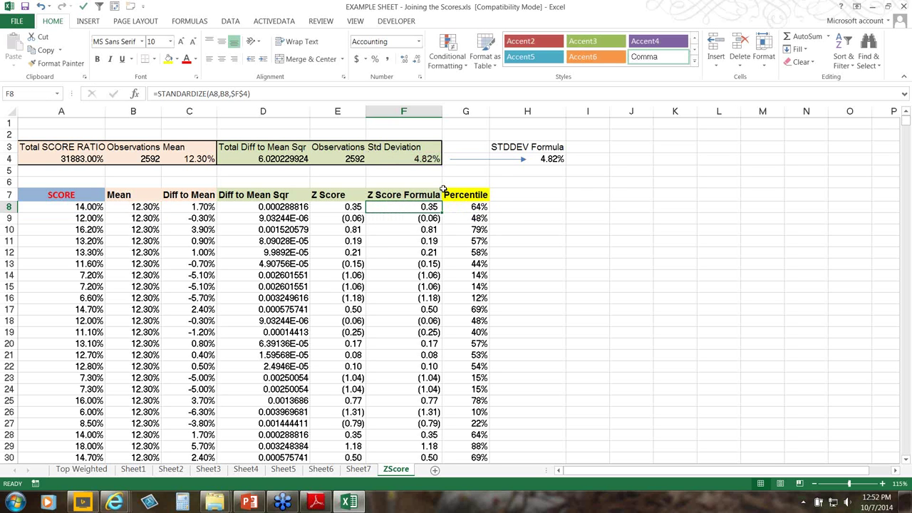
Inspect the score range used by the STDDEV formula in H4, and review the row 8 Z Score Formula and Percentile cells.
left_click(546, 159)
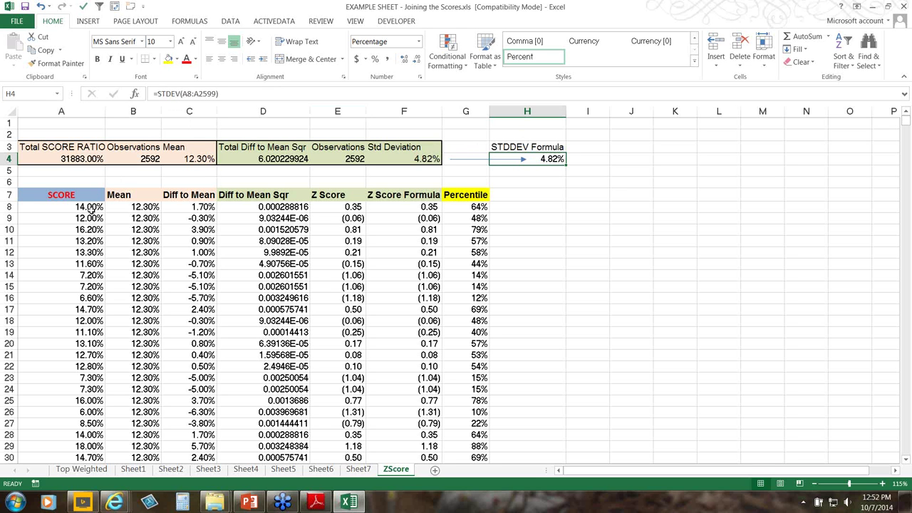
left_click(513, 160)
double_click(546, 159)
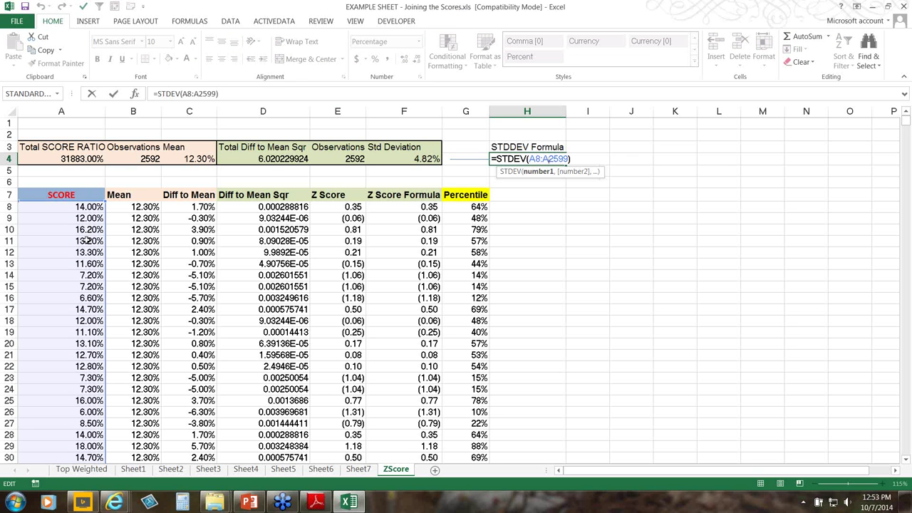
key("Escape")
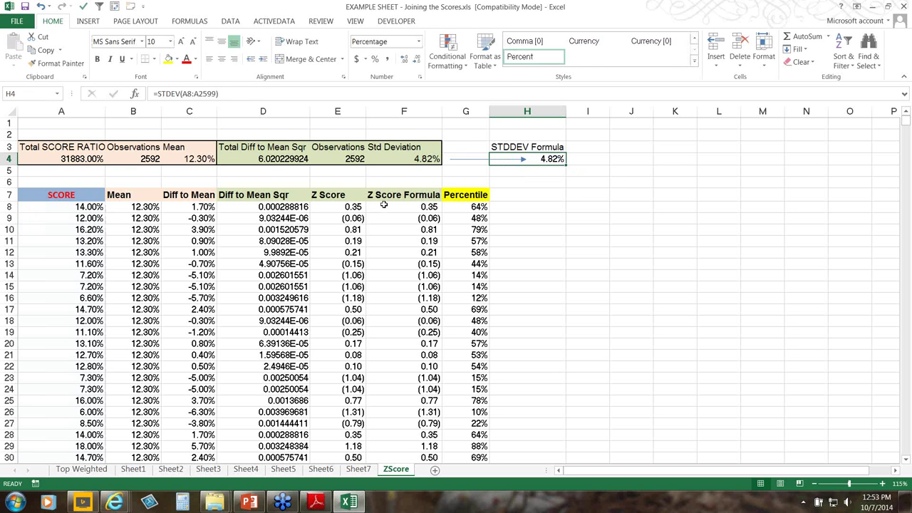
left_click(401, 204)
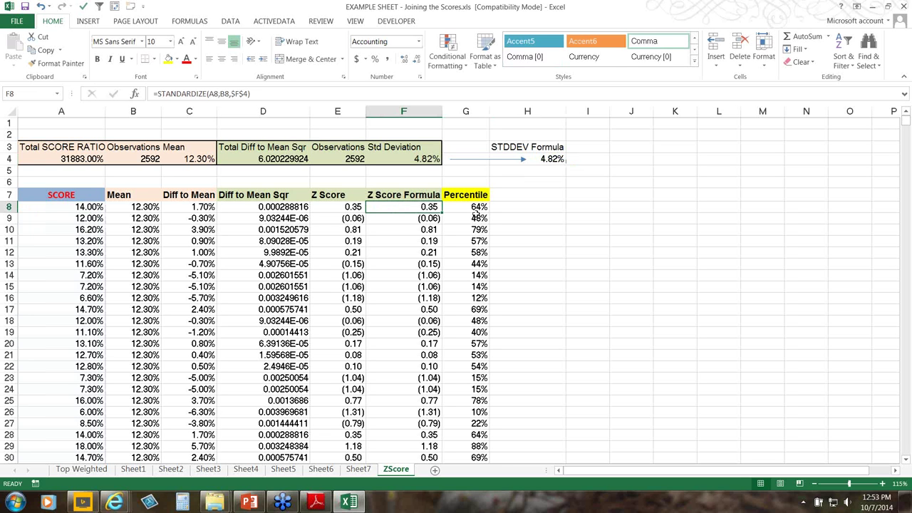
left_click(477, 208)
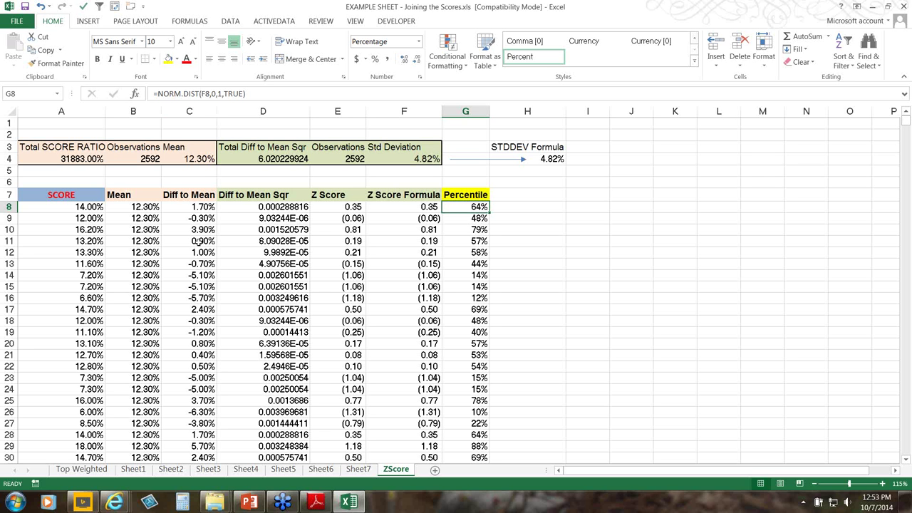
Highlight the SCORE and Percentile cells of row 10 with yellow fill.
left_click(87, 228)
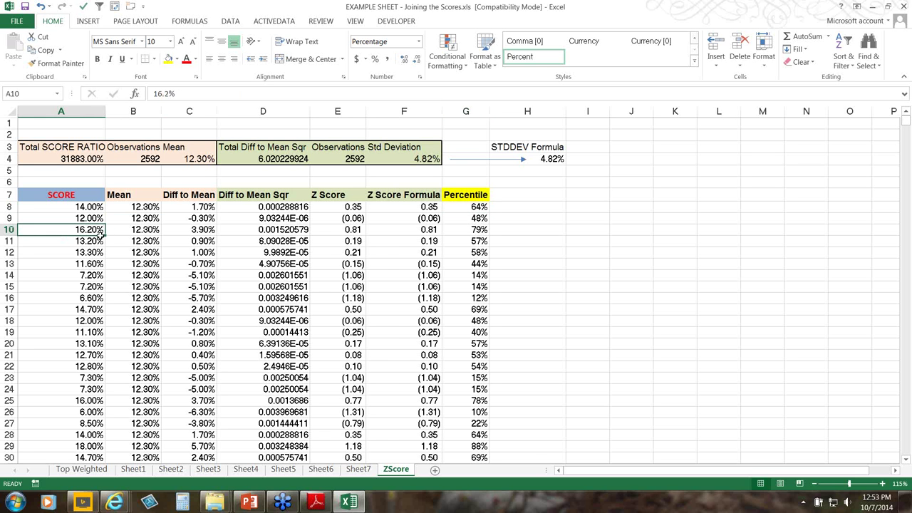
left_click(168, 58)
scroll(168, 59, "up", 2)
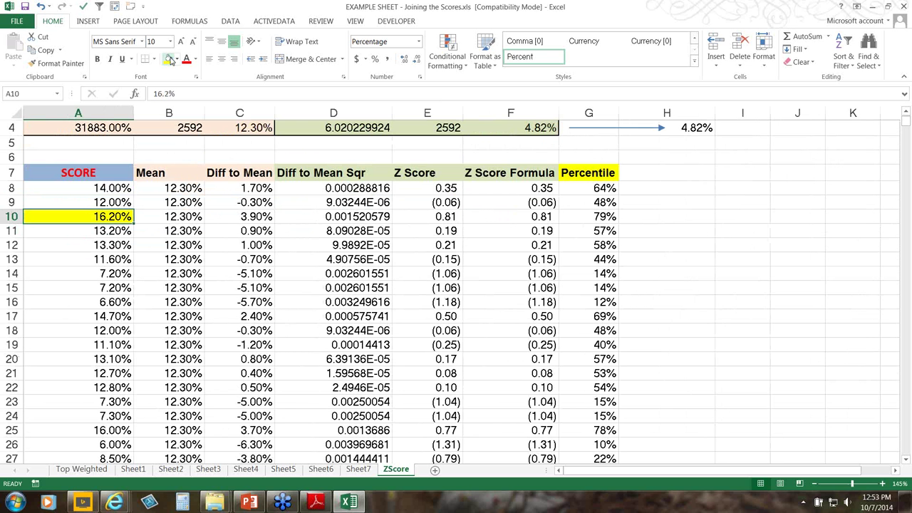
left_click(601, 218)
left_click(169, 60)
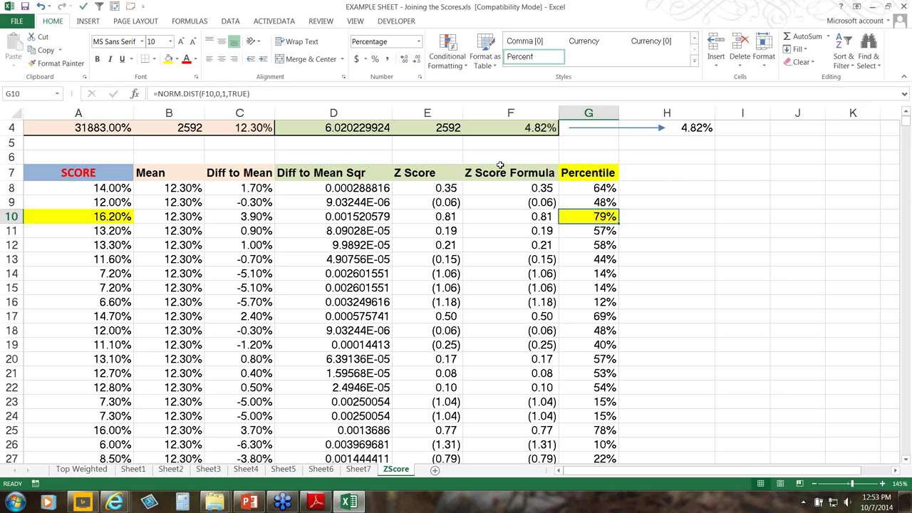
Examine the percentile cells in rows 1101 and 1094, and return to the start of the ZScore sheet.
left_click_drag(905, 127, 906, 260)
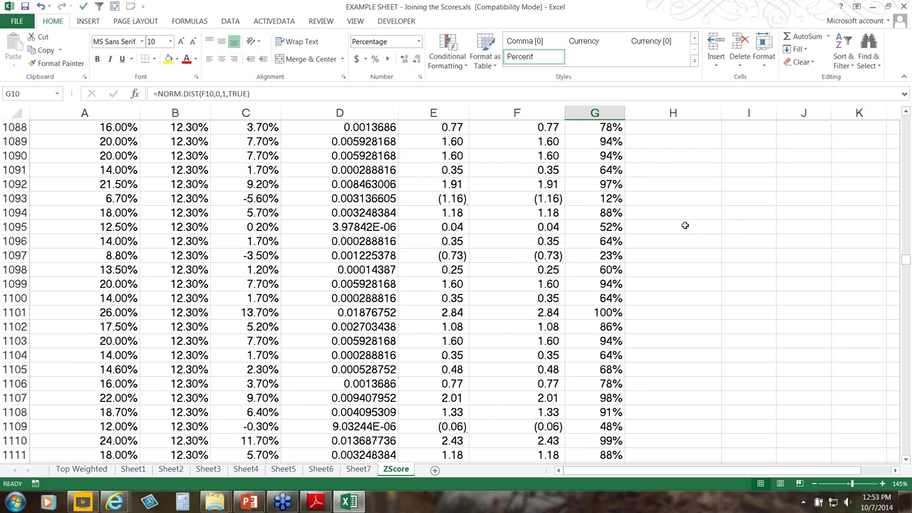
left_click(605, 313)
left_click(612, 213)
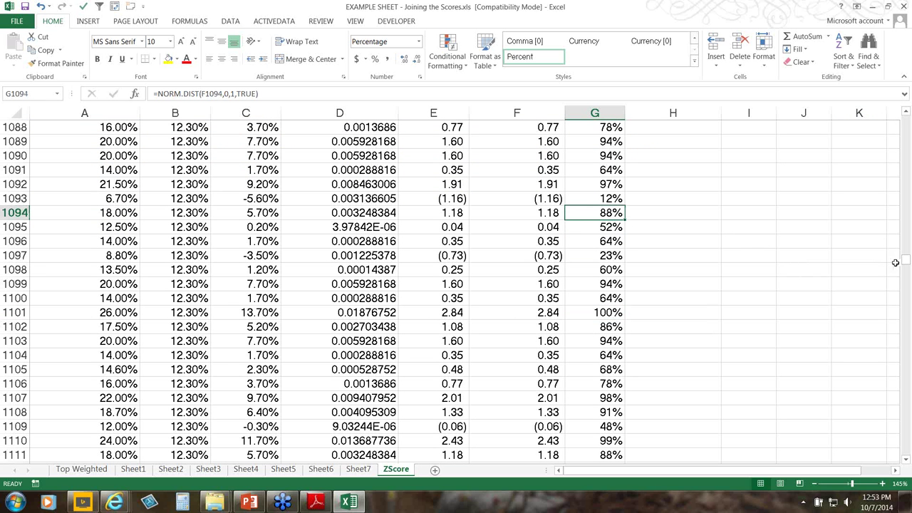
left_click_drag(905, 264, 905, 120)
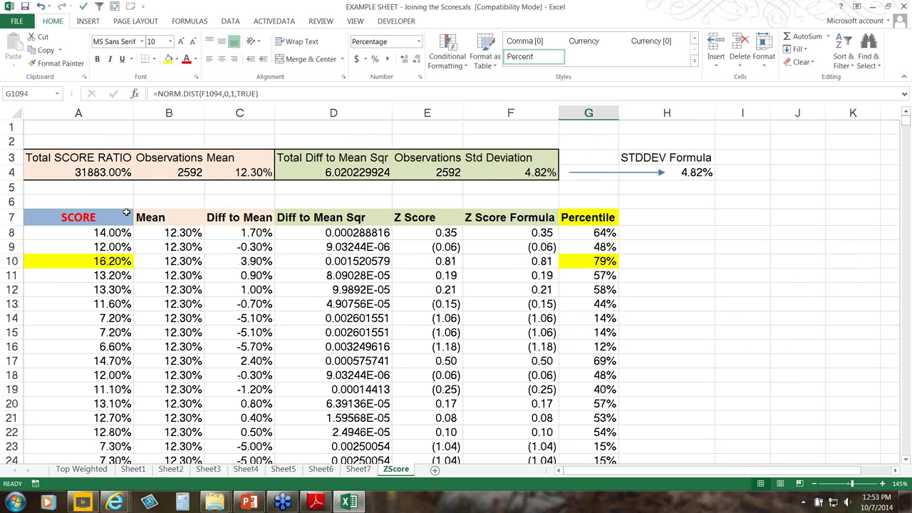
Compare the SCORE values from row 8 down with their percentiles, checking rows 14 to 17 and the highlighted row 10.
left_click_drag(118, 235, 125, 444)
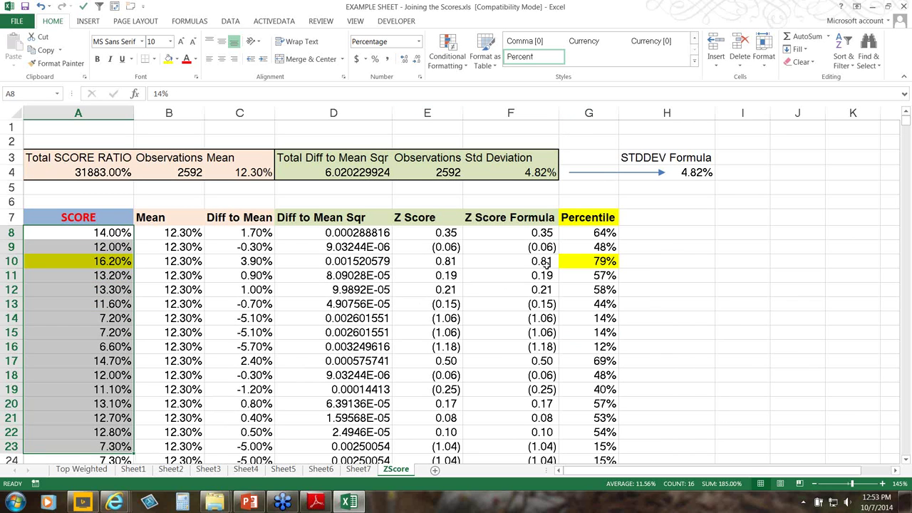
left_click_drag(607, 237, 589, 370)
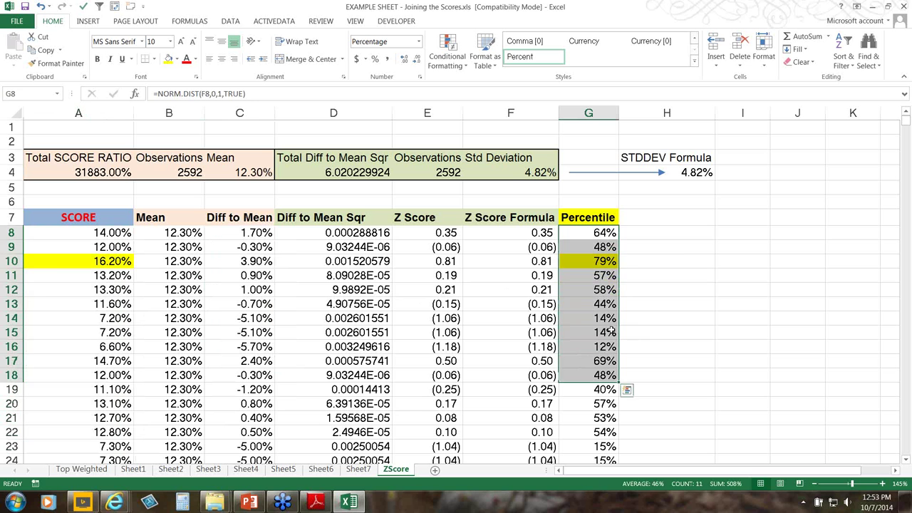
left_click_drag(603, 318, 601, 347)
left_click(602, 361)
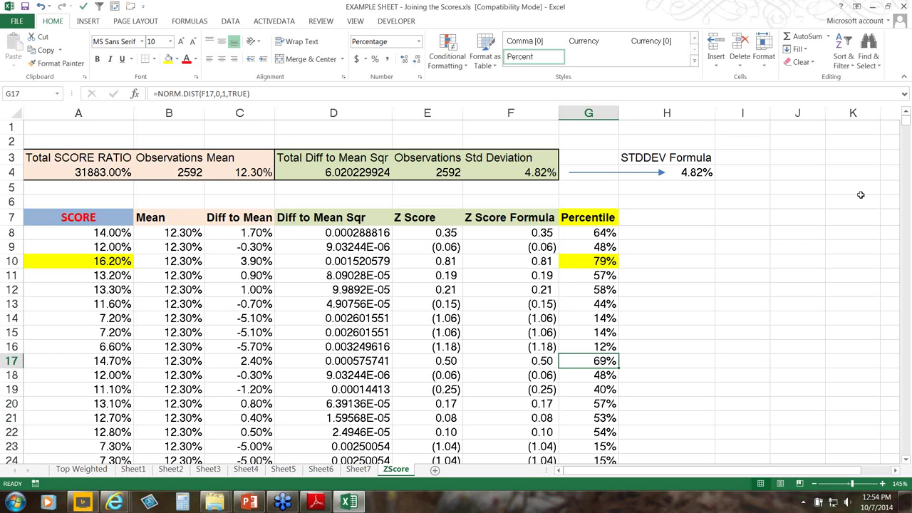
left_click(590, 260)
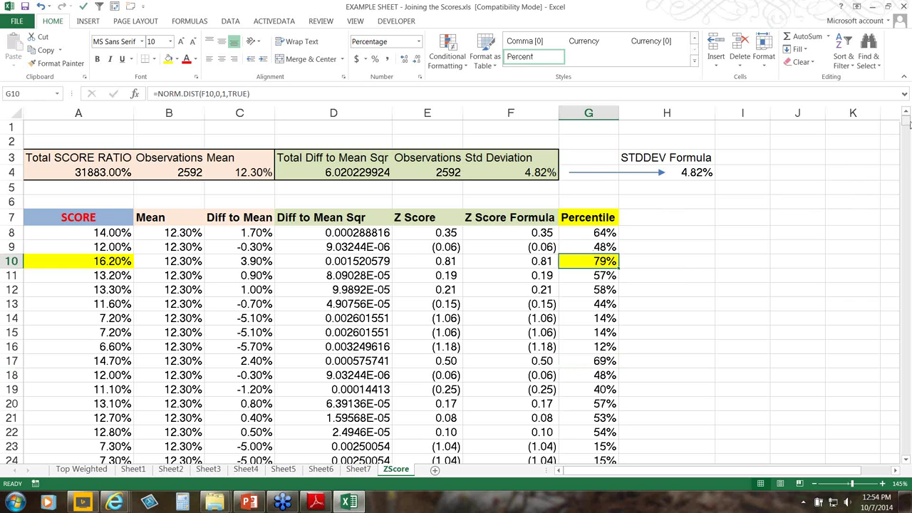
Save the workbook in its current file format, continuing past the compatibility check.
mouse_move(906, 123)
left_mouse_down()
mouse_move(906, 171)
mouse_move(906, 118)
left_mouse_up()
left_click(781, 228)
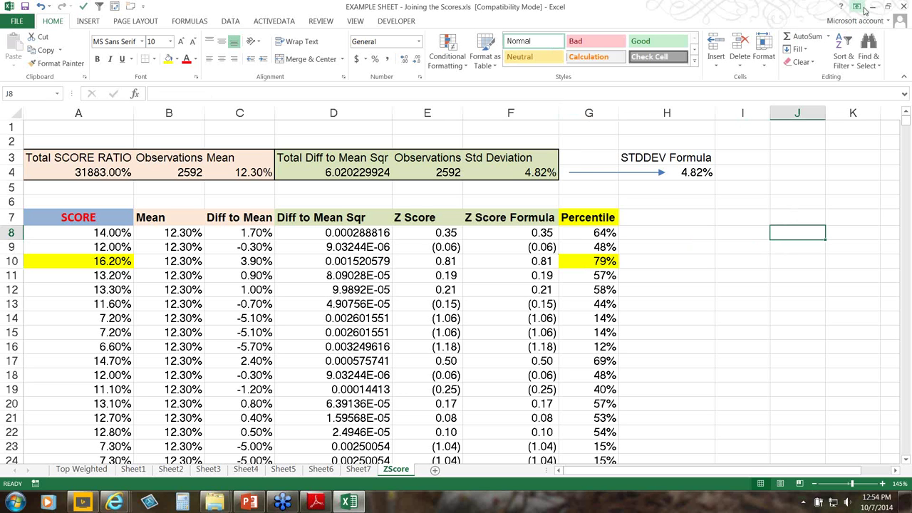
key("ctrl+s")
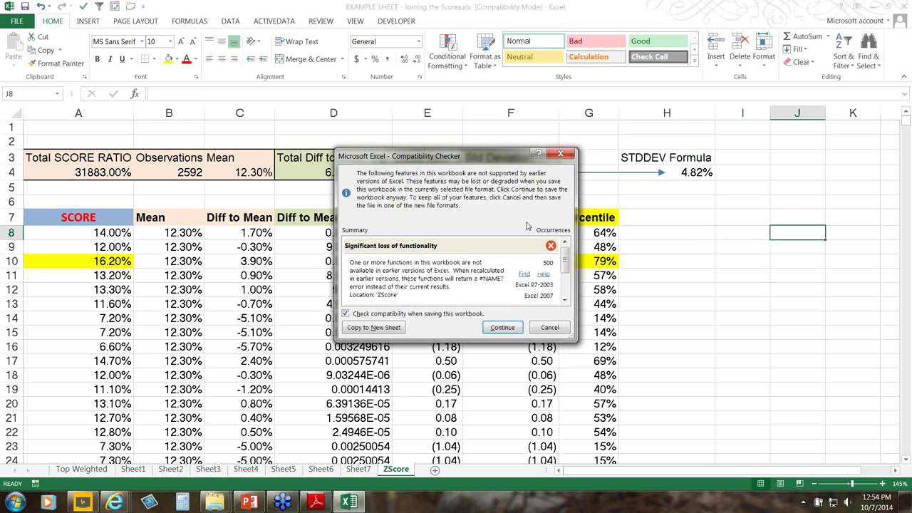
left_click(502, 327)
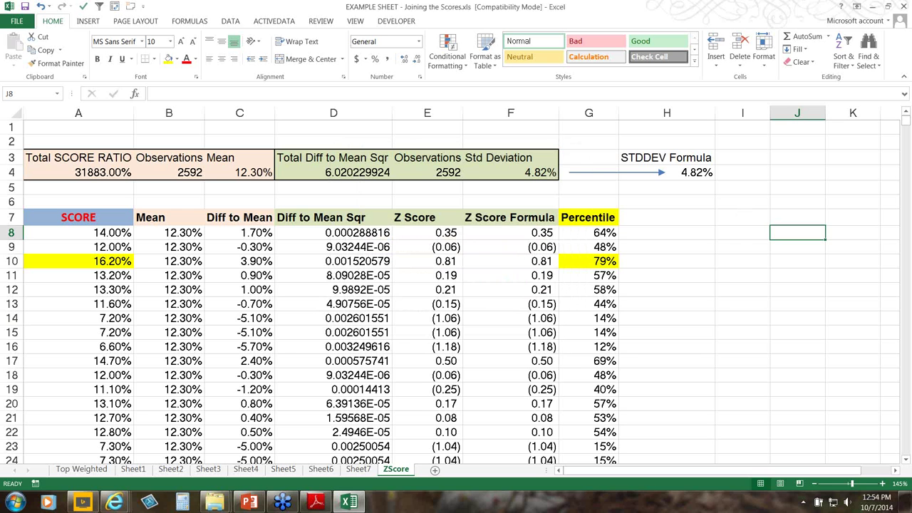